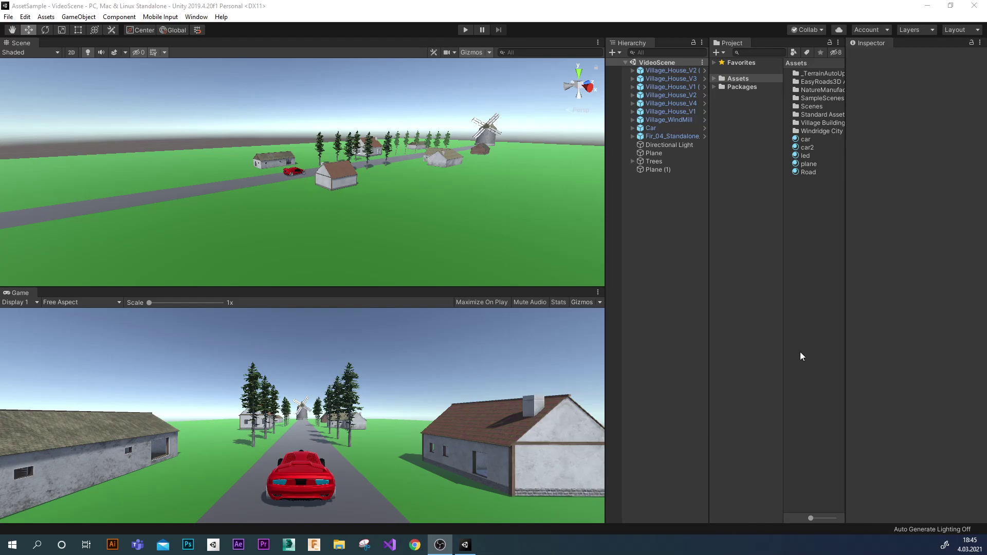
Bring the Unity editor forward and run the VideoScene in Play mode.
click(607, 255)
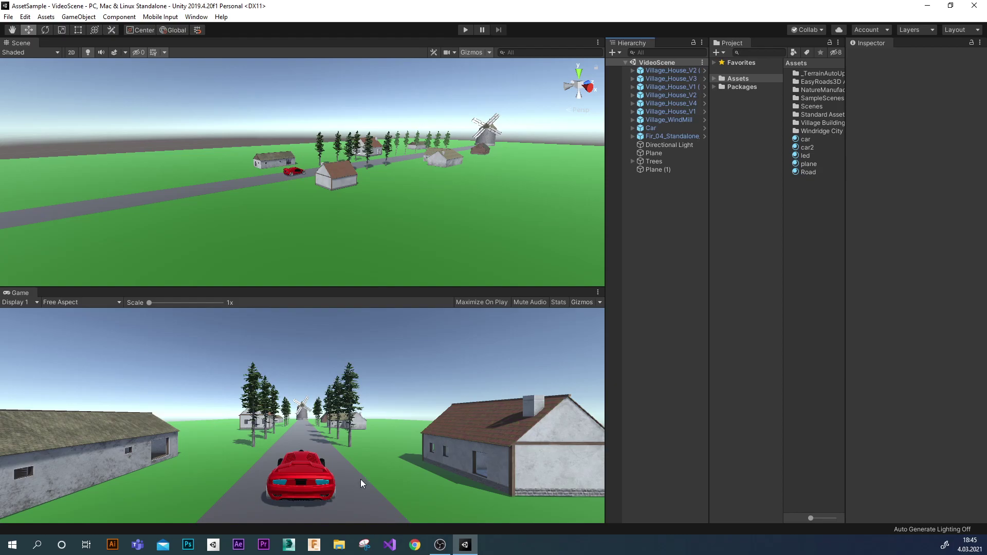
click(467, 29)
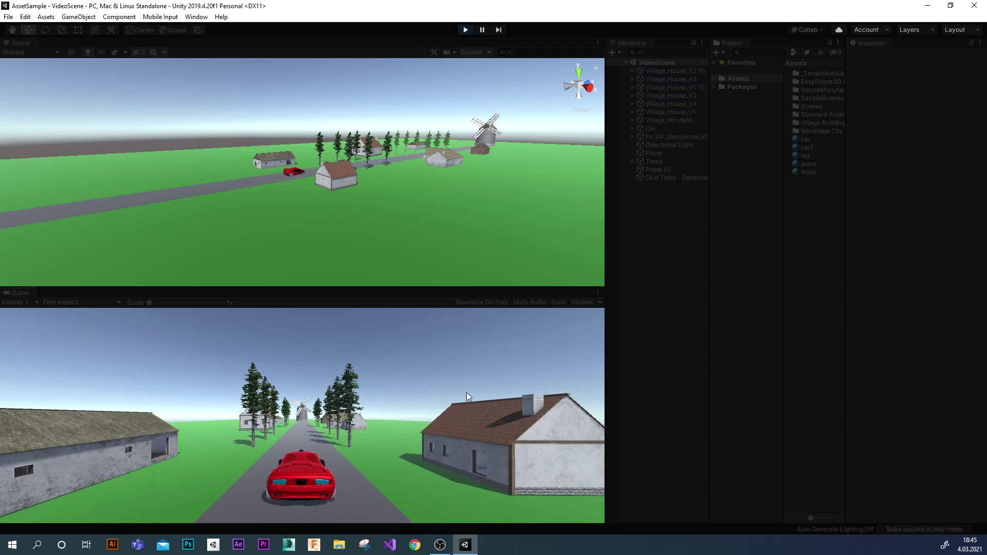
Drive the red car forward and back along the village road.
key(w)
key(s)
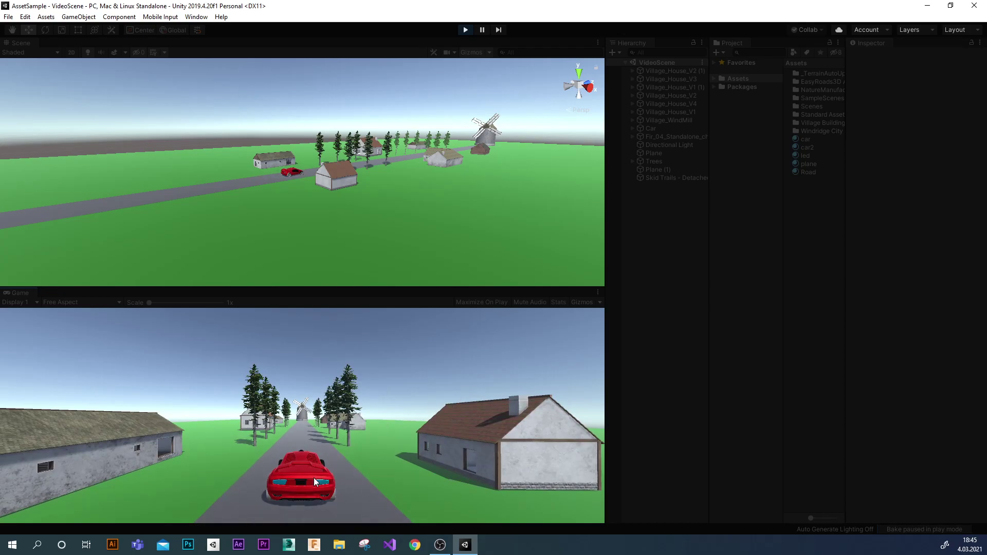
key(w)
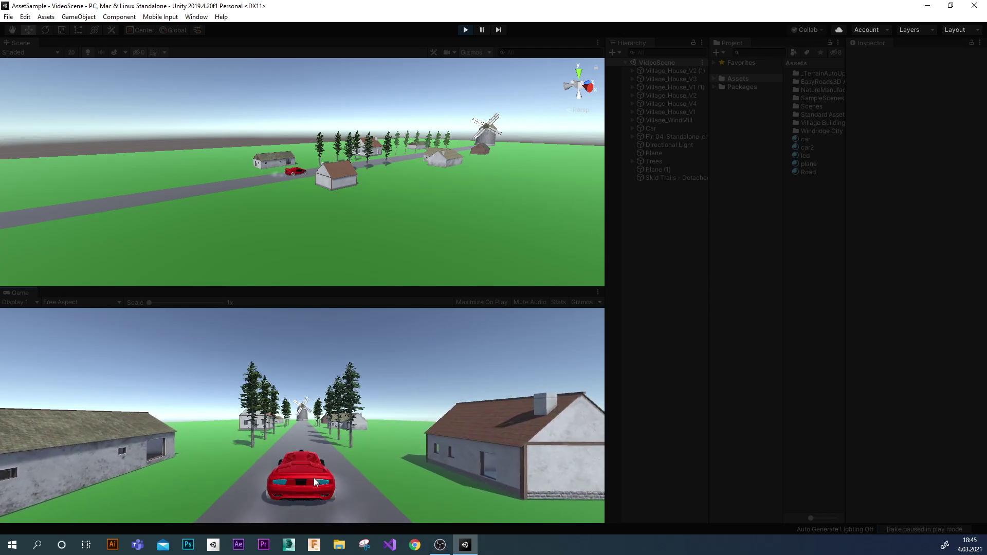
key(w)
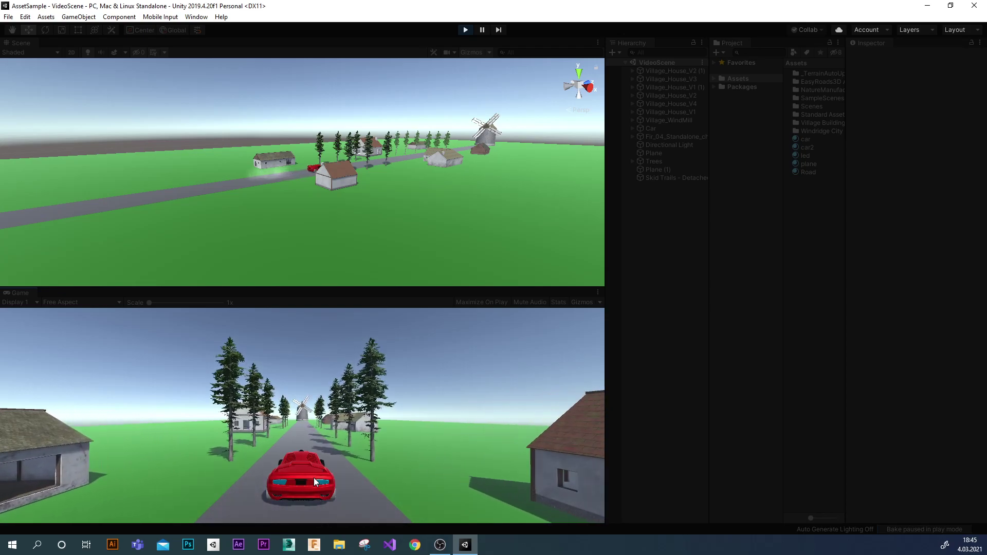
key(w)
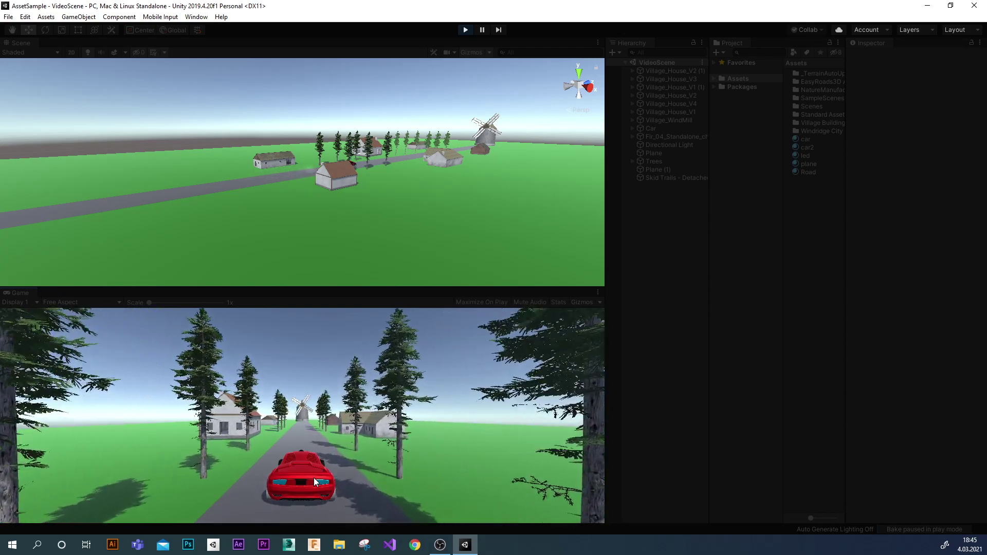
key(w)
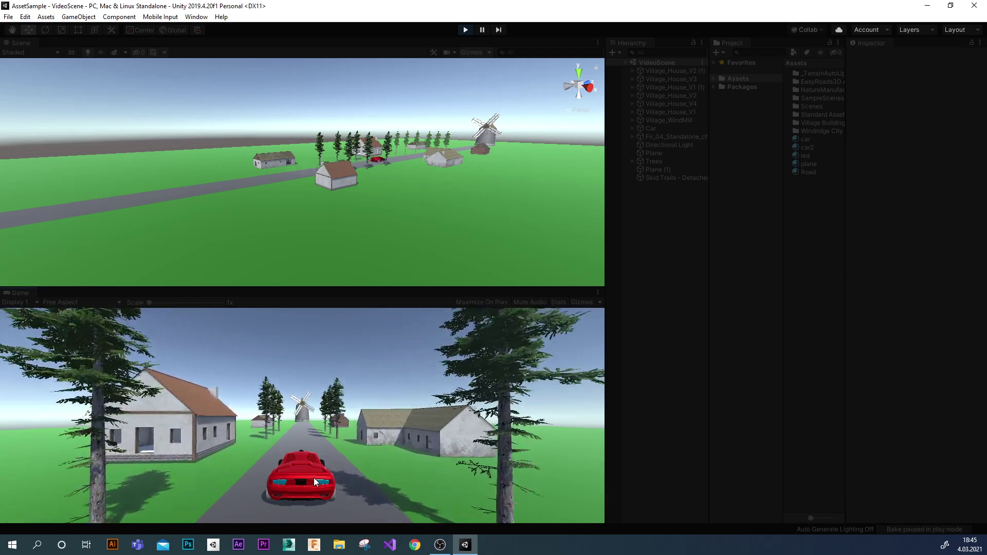
key(w)
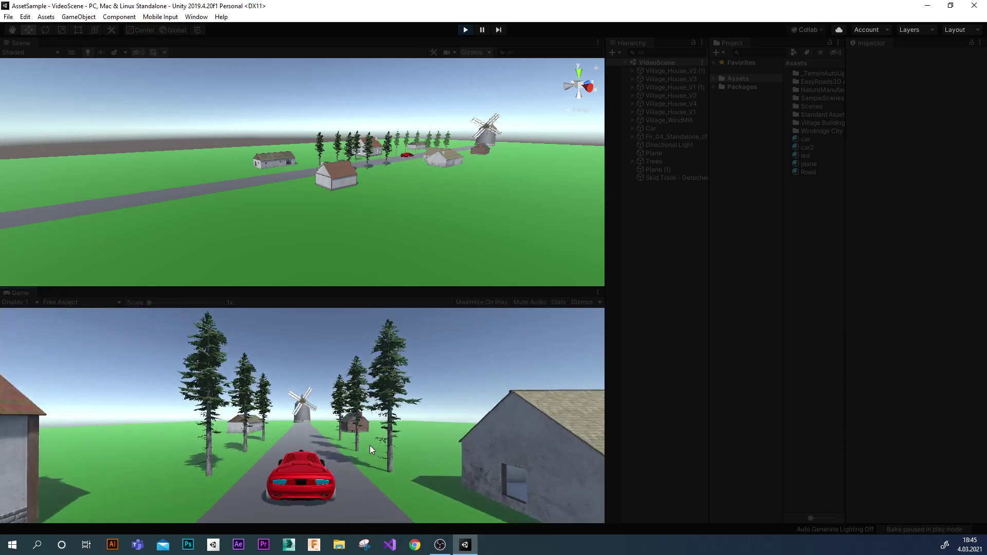
Steer the car right across the grass, back past the barn, then exit Play mode.
key(d)
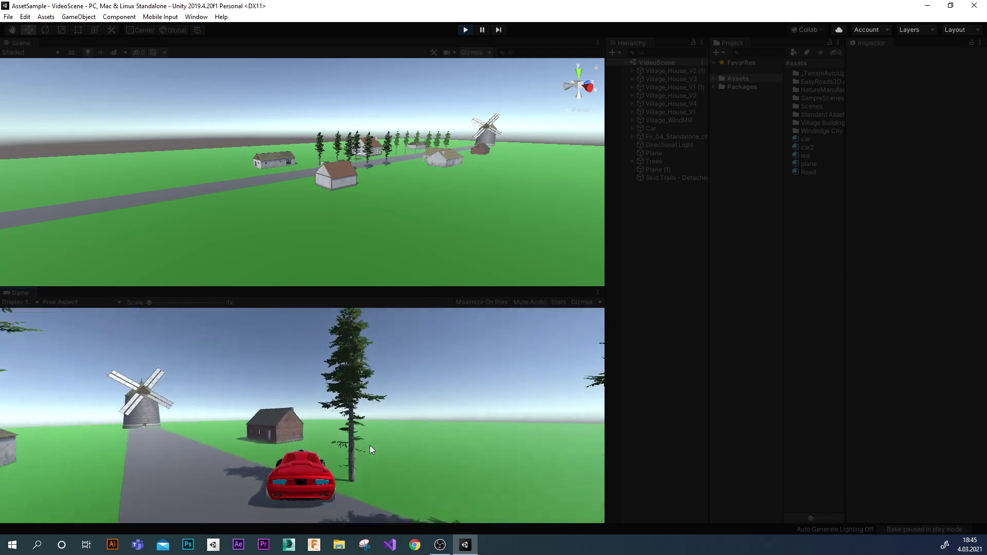
key(w)
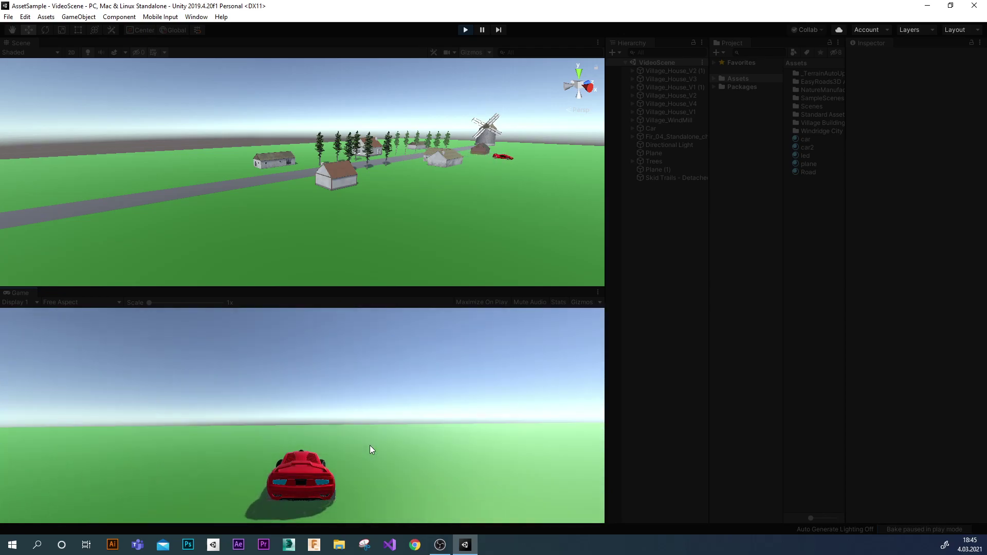
key(d)
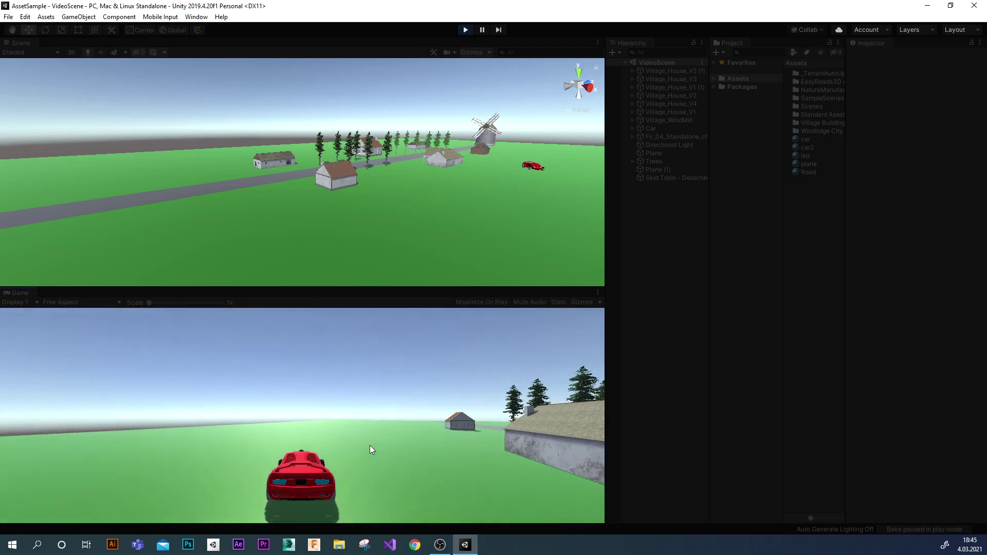
key(w)
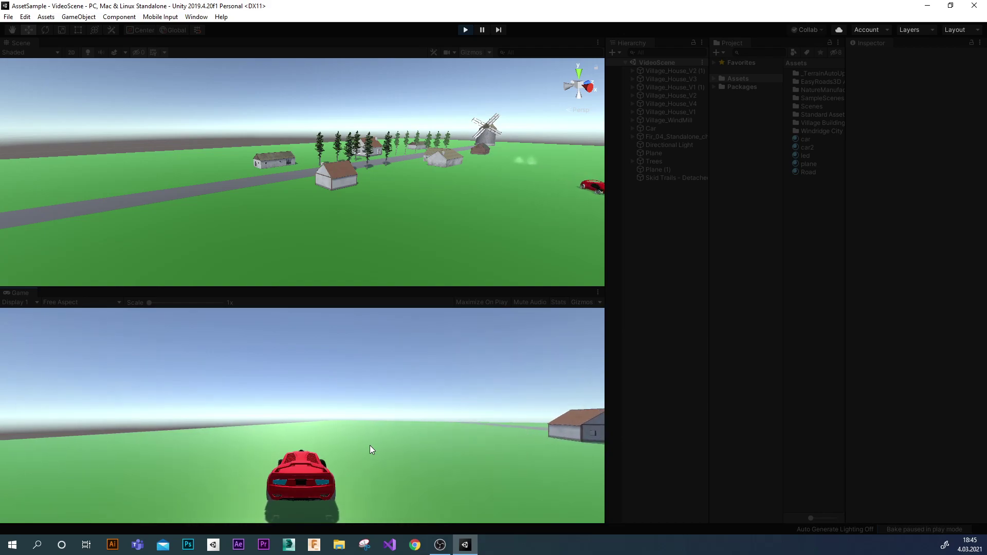
key(d)
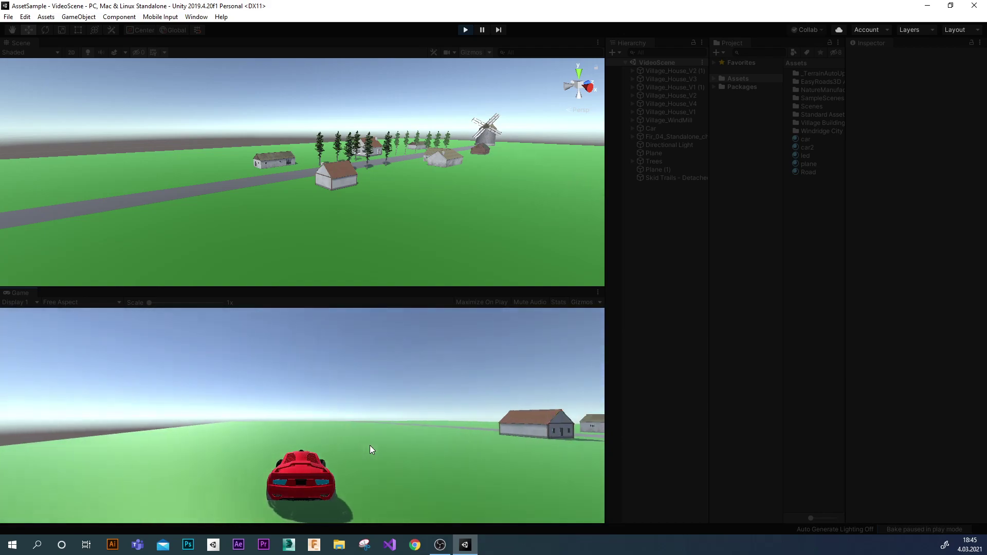
key(d)
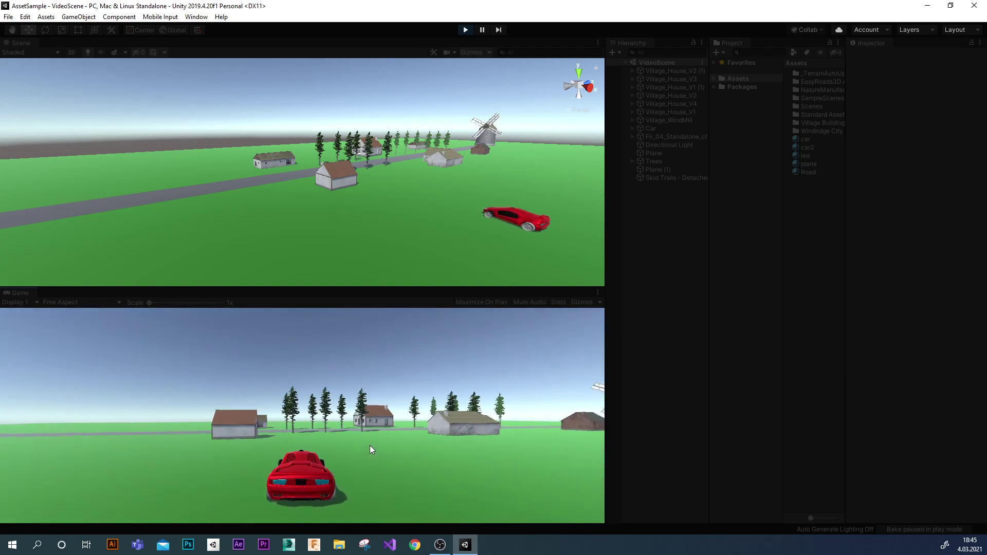
key(w)
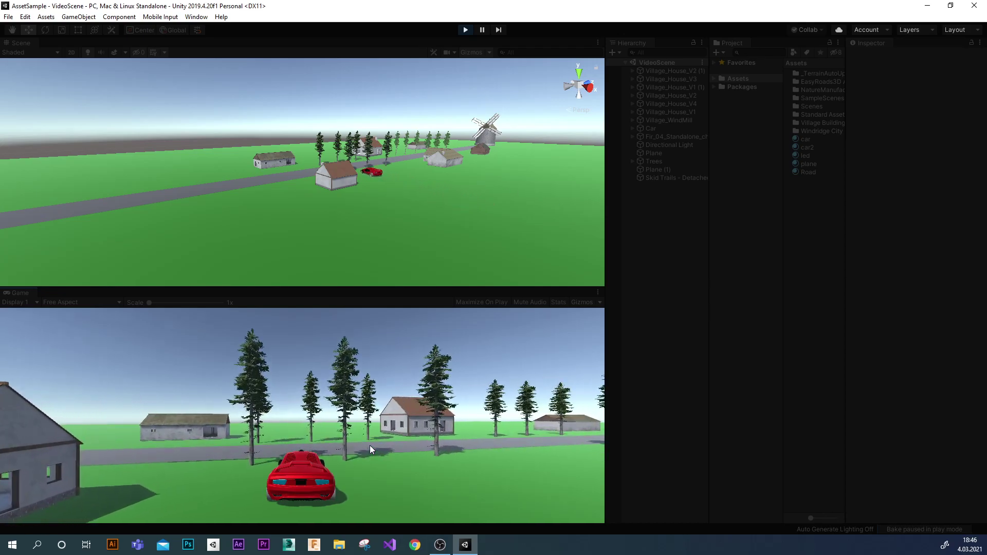
key(w)
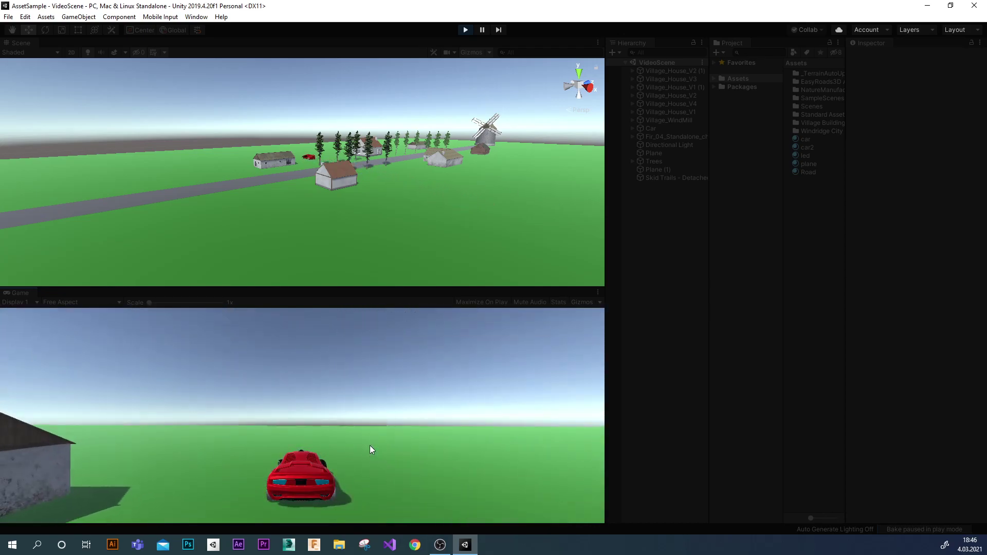
key(a)
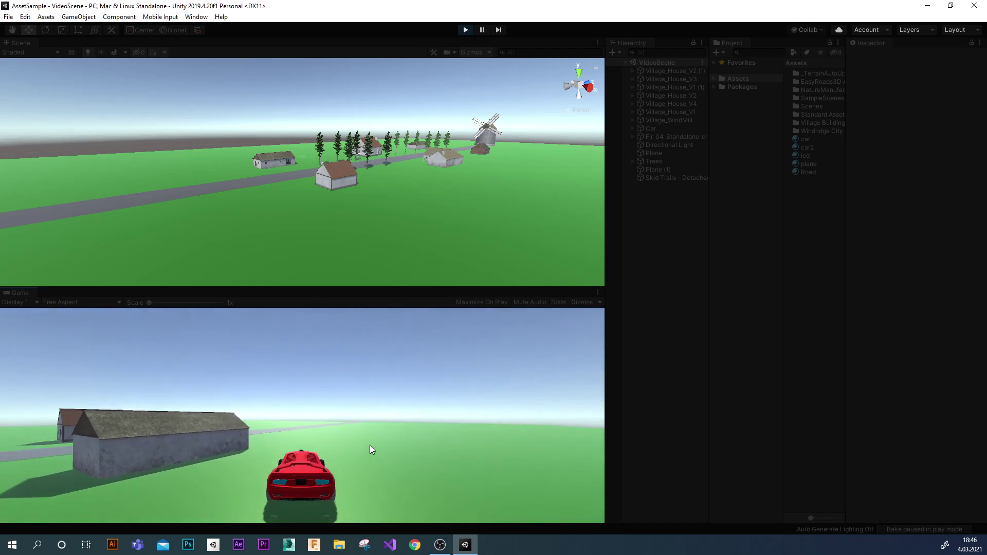
key(w)
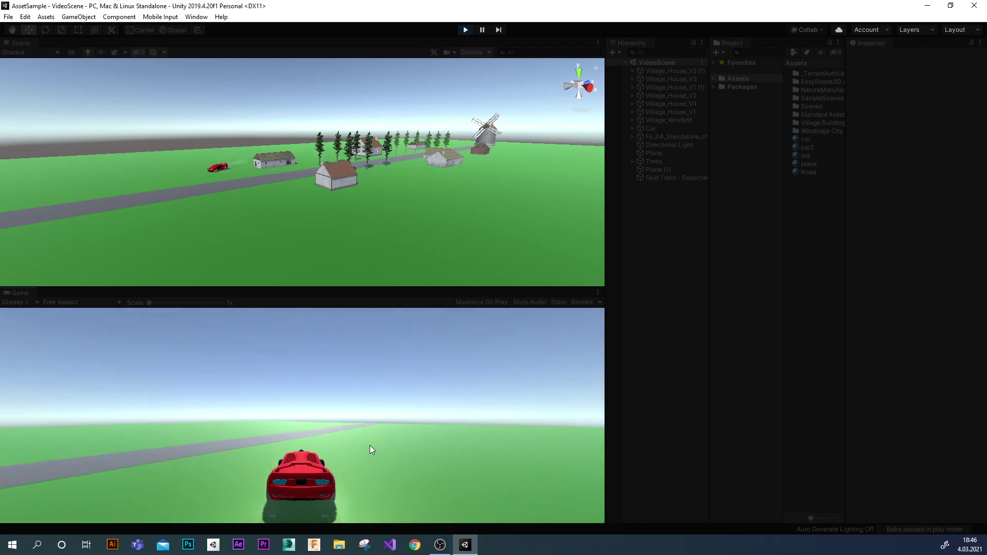
click(464, 29)
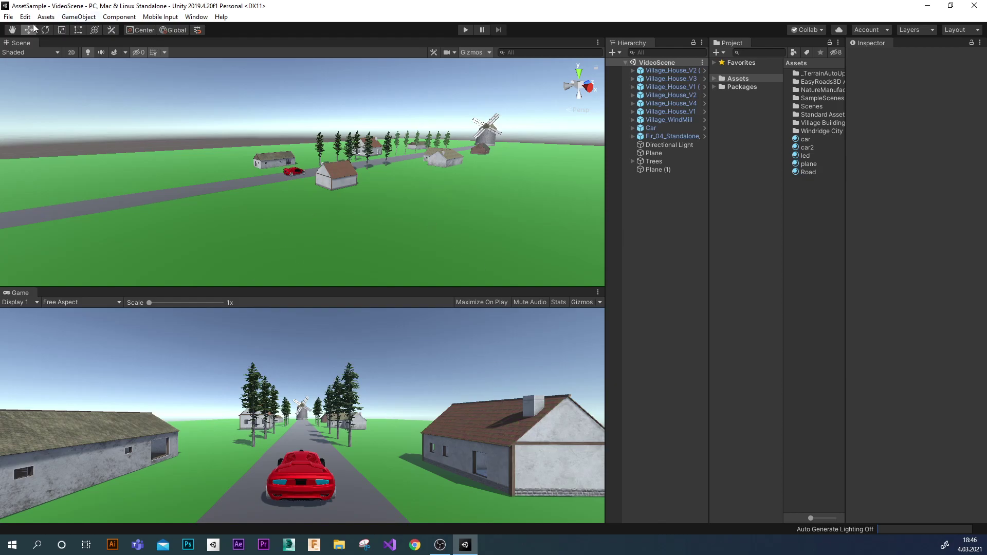
Open Unity Hub's new-project dialog through File > Open Project.
click(8, 17)
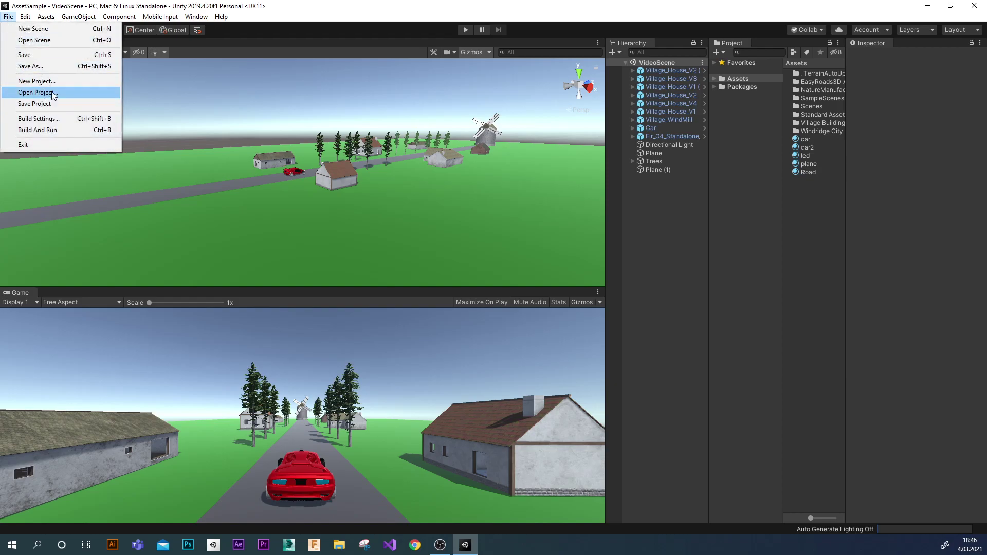
click(52, 93)
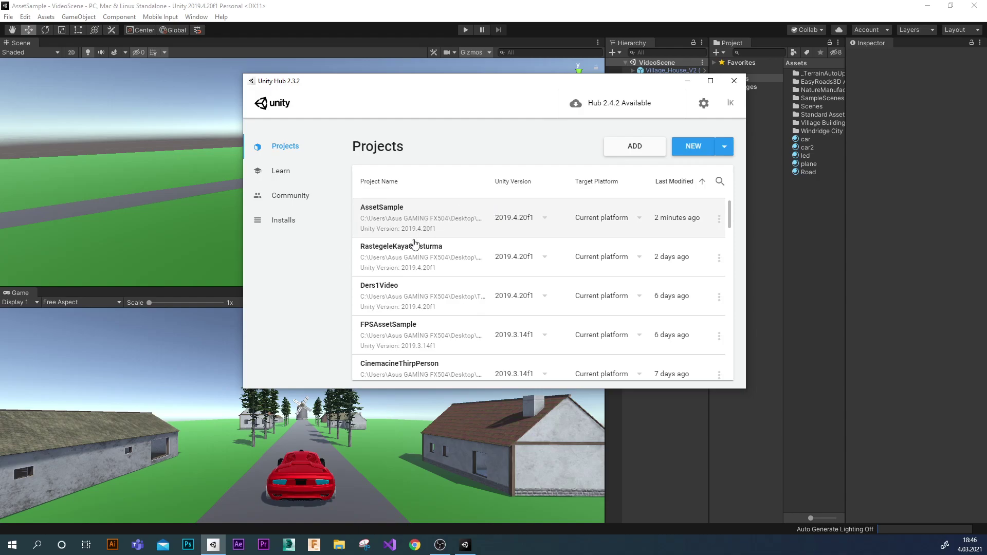
click(695, 148)
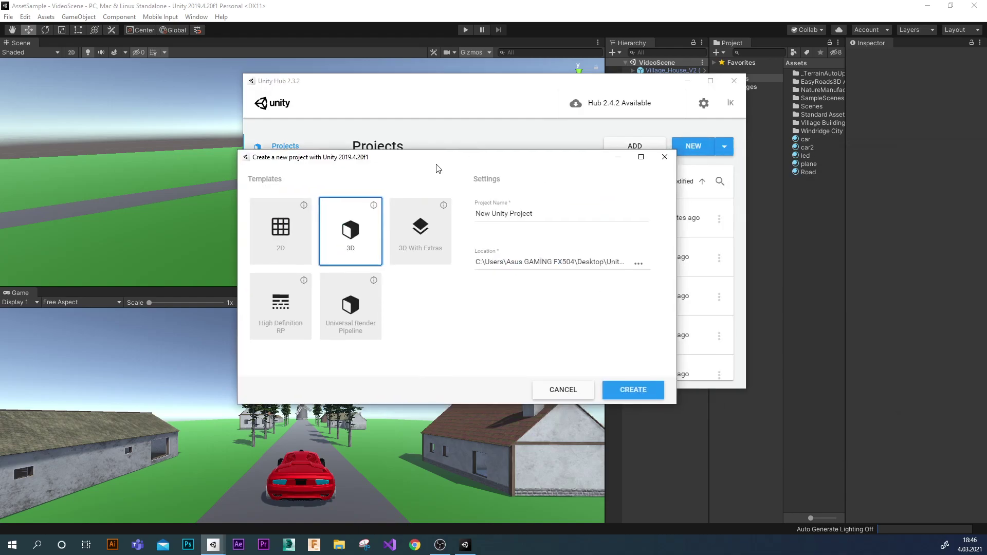
Create the 3D project Ders3 in a new AssetVideo folder.
click(645, 265)
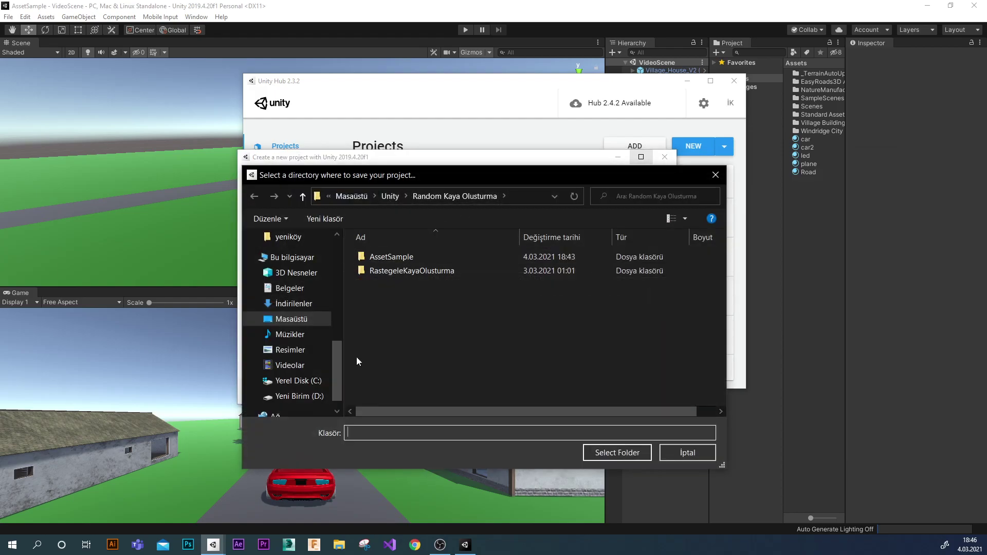
click(325, 219)
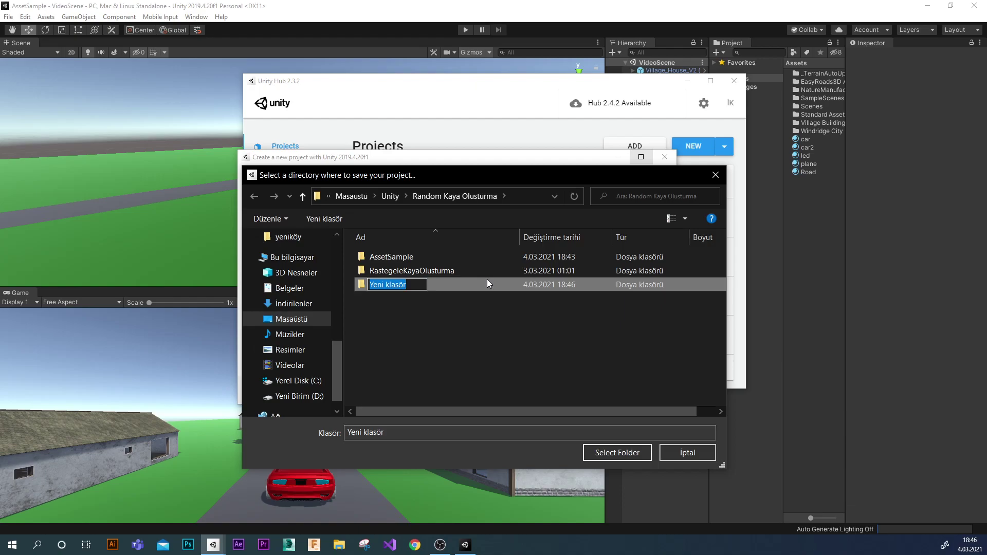
text(Asse)
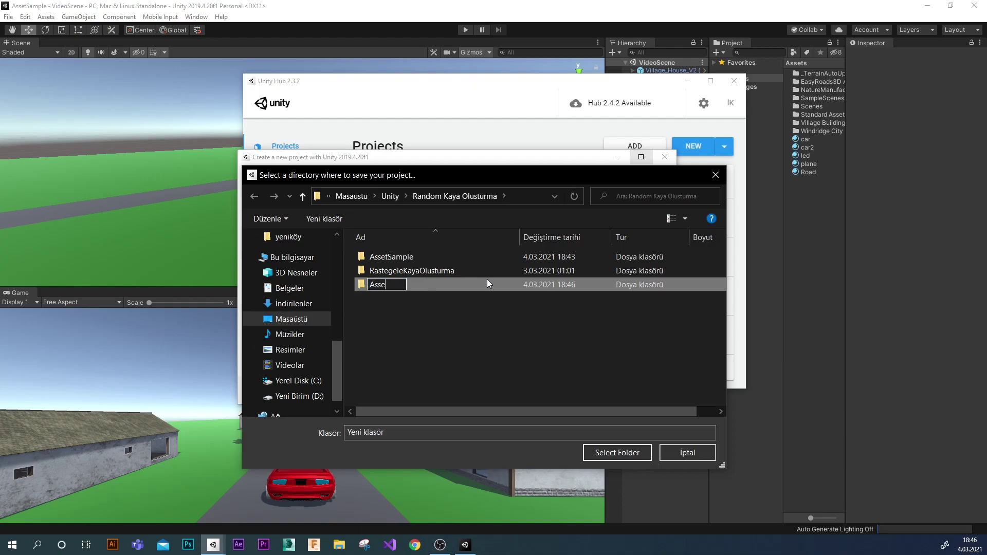
text(tVideo)
key(Return)
click(613, 452)
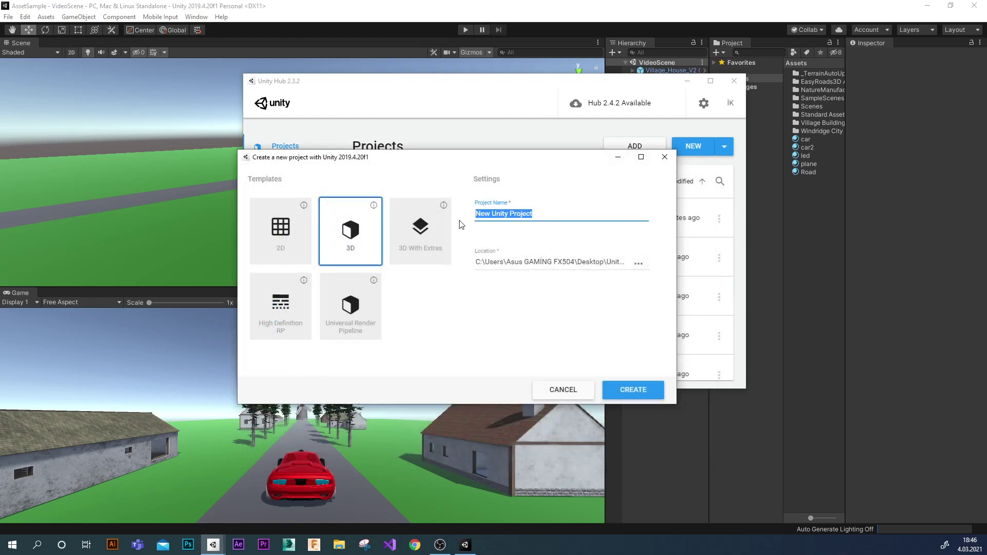
text(Der)
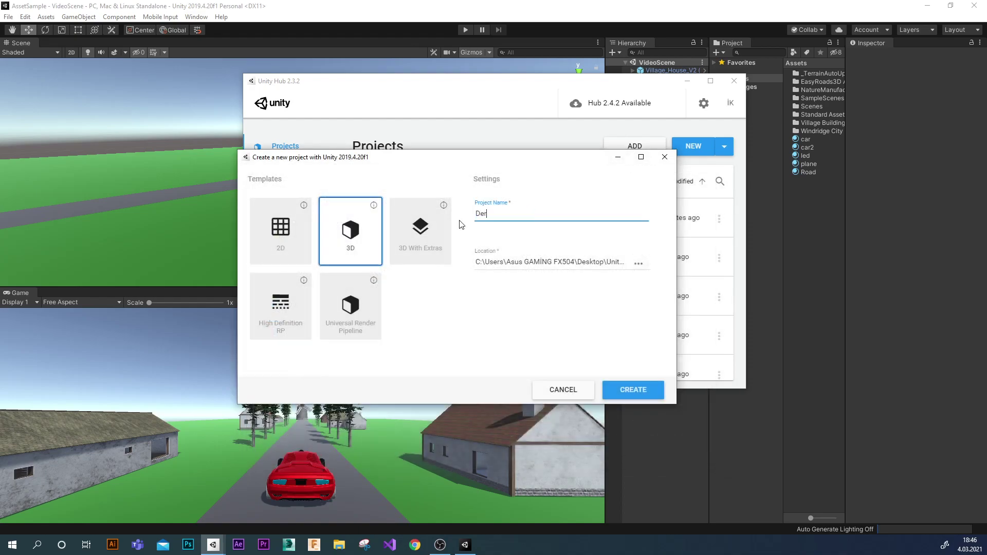
text(s3)
click(632, 390)
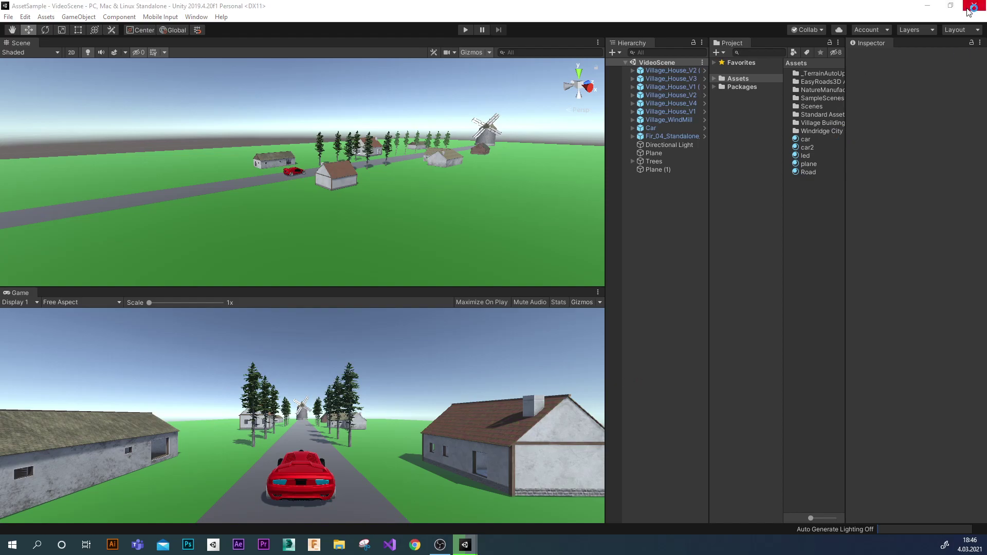
Quit the old VideoScene project so the new Ders3 SampleScene opens.
click(8, 17)
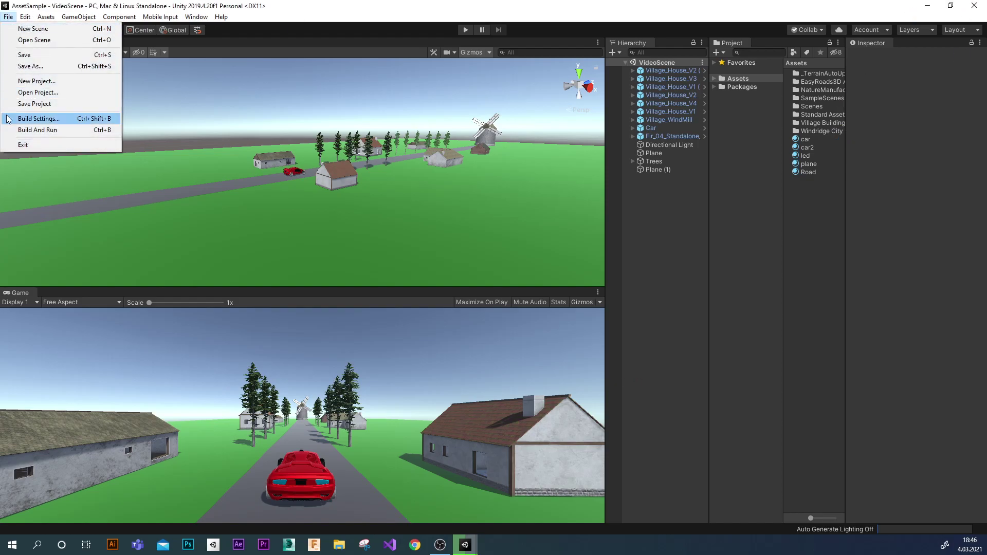
click(27, 145)
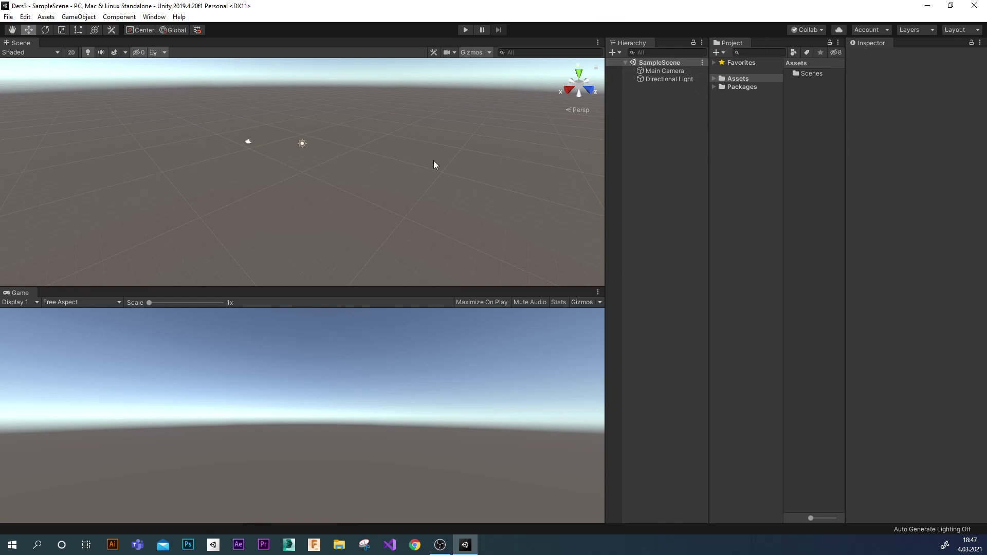
Apply the Default editor layout and expand SampleScene in the Hierarchy.
click(959, 29)
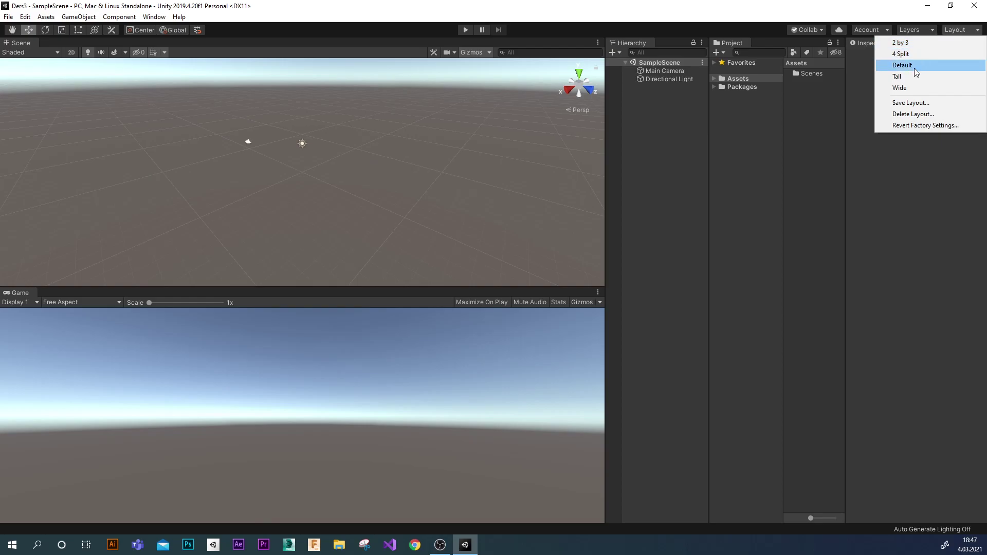
click(916, 72)
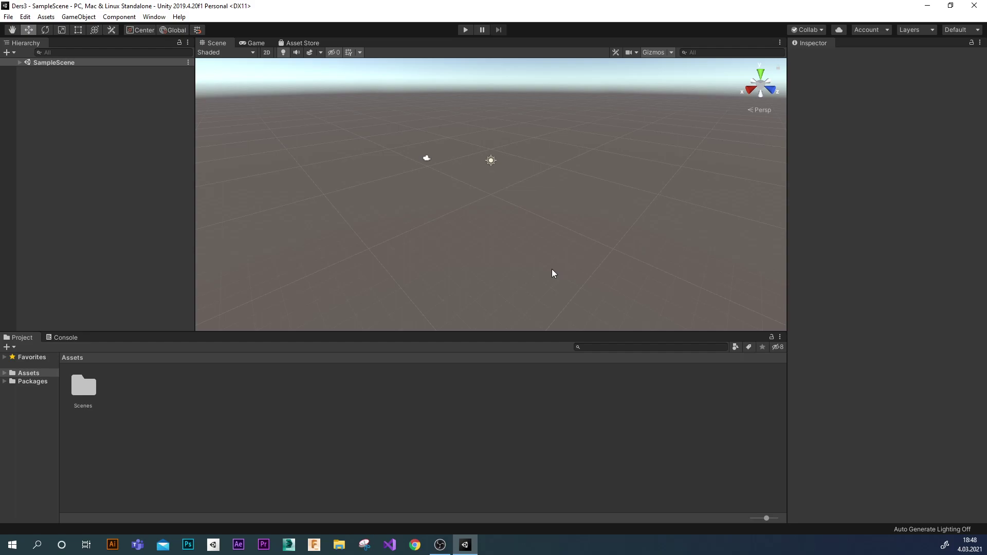
click(19, 62)
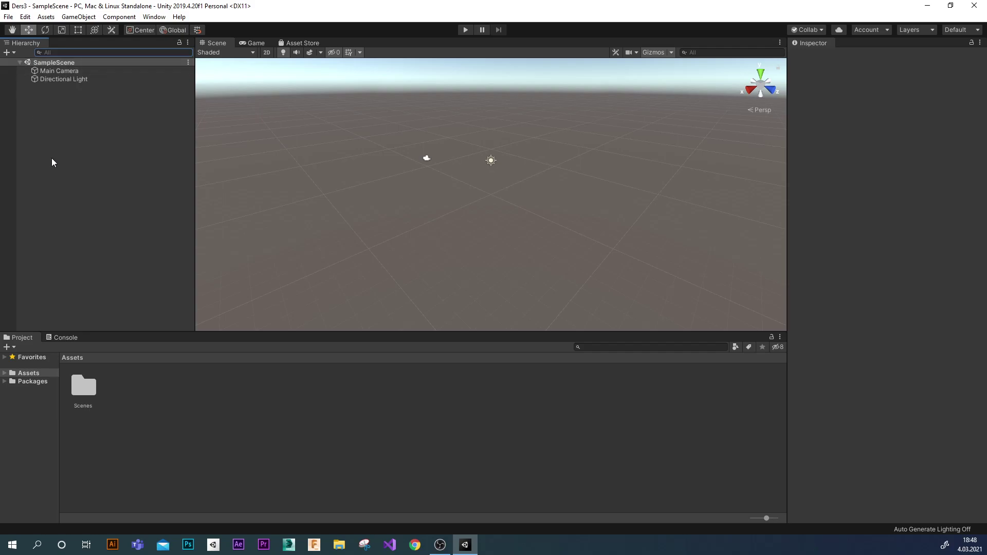
Reapply the Default layout and show the Asset Store panel.
click(307, 43)
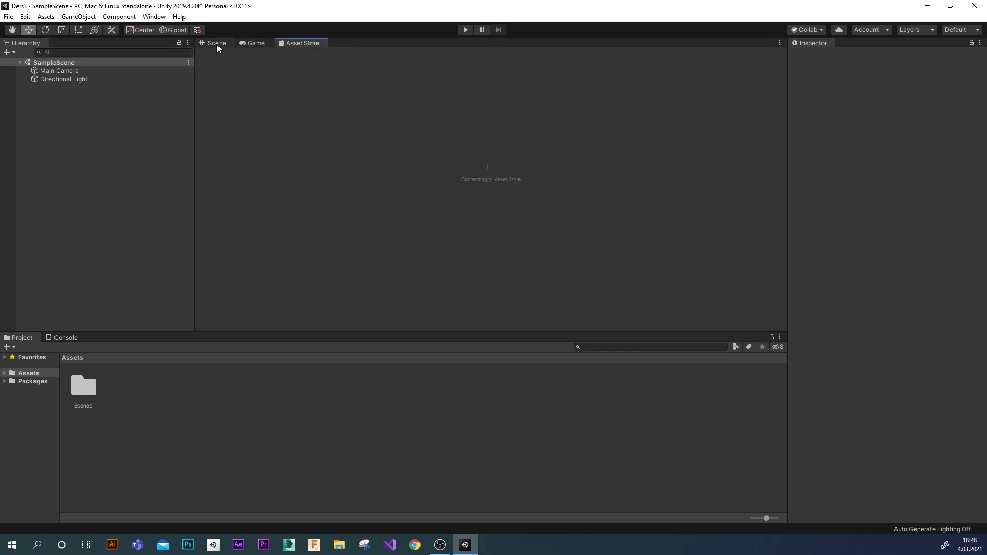
click(217, 43)
click(967, 32)
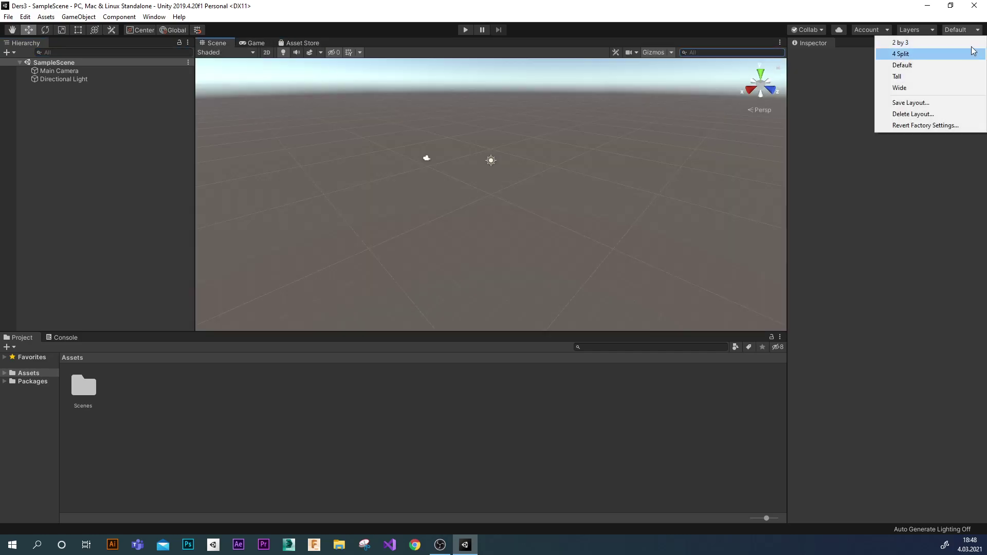
click(913, 66)
click(829, 20)
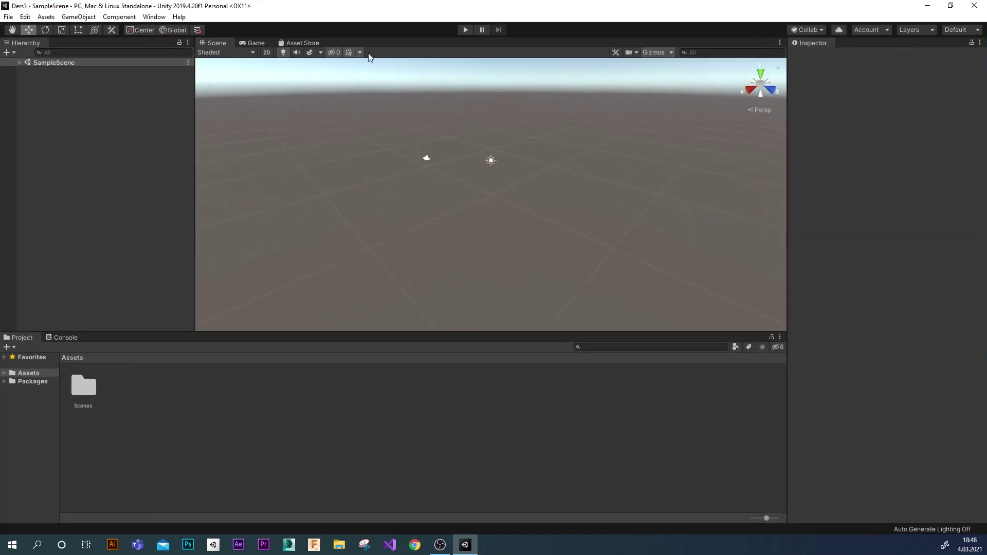
click(310, 42)
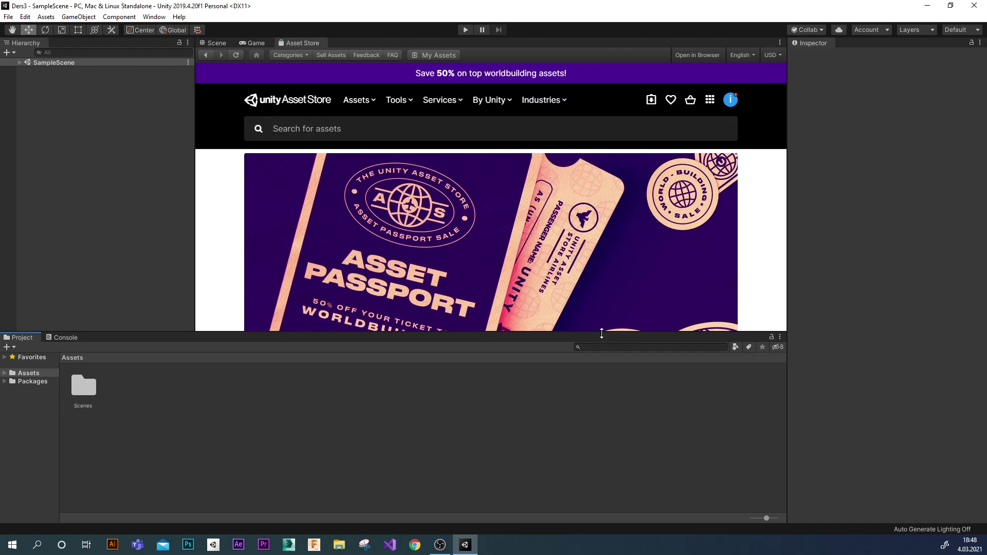
Enlarge the Asset Store panel by shrinking the Project panel, and show its tab options.
drag(601, 333, 603, 418)
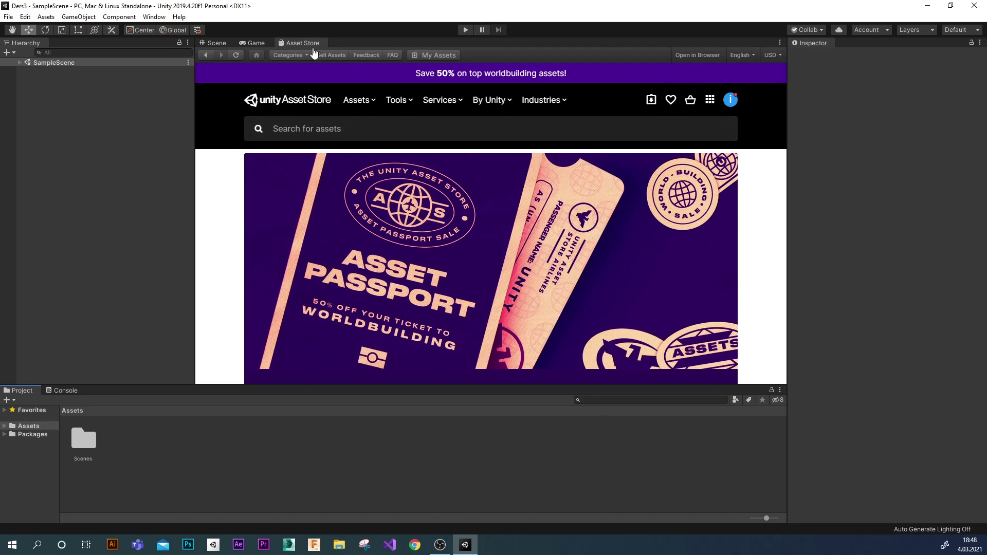
click(780, 44)
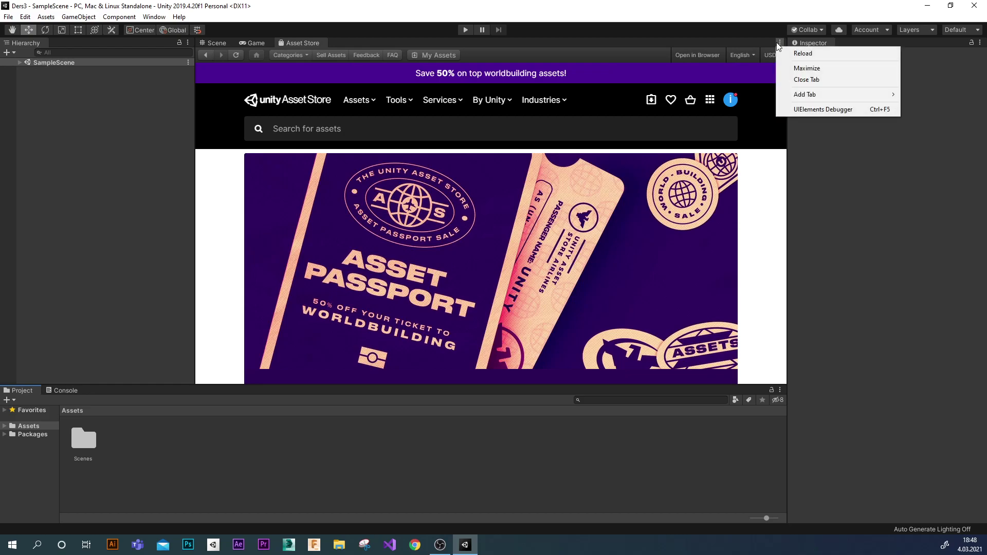
Maximize the Asset Store to fill the editor and browse its tool categories.
click(806, 68)
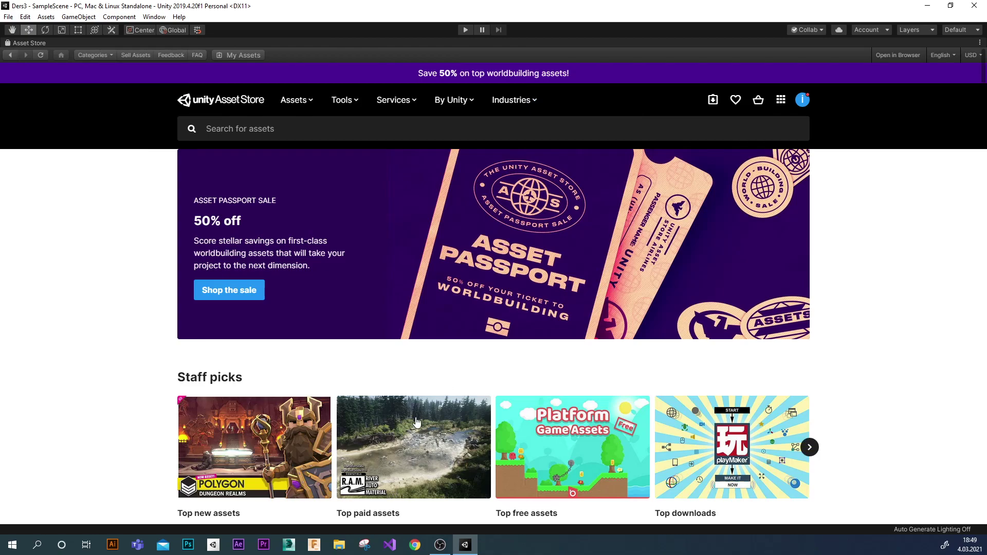
scroll(502, 412, down, 4)
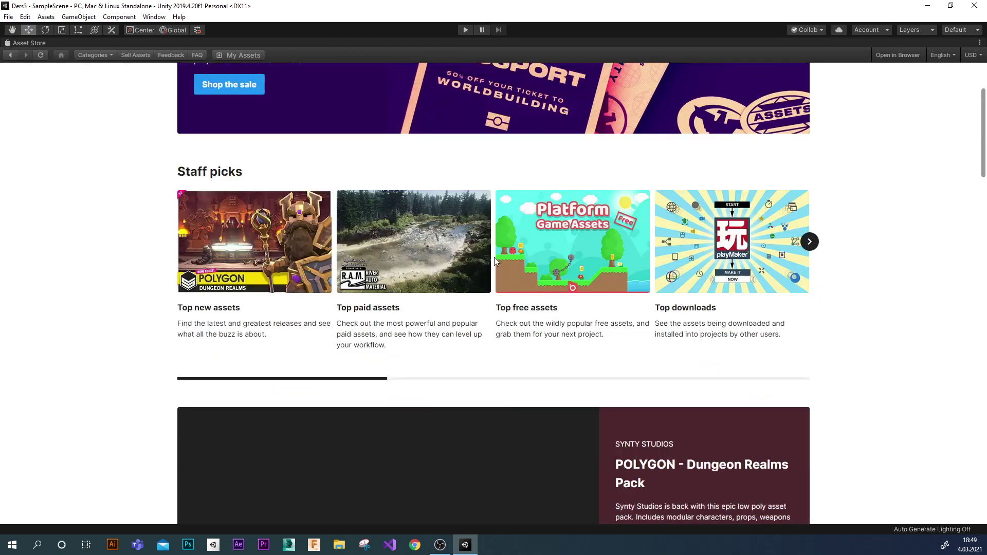
scroll(249, 229, up, 4)
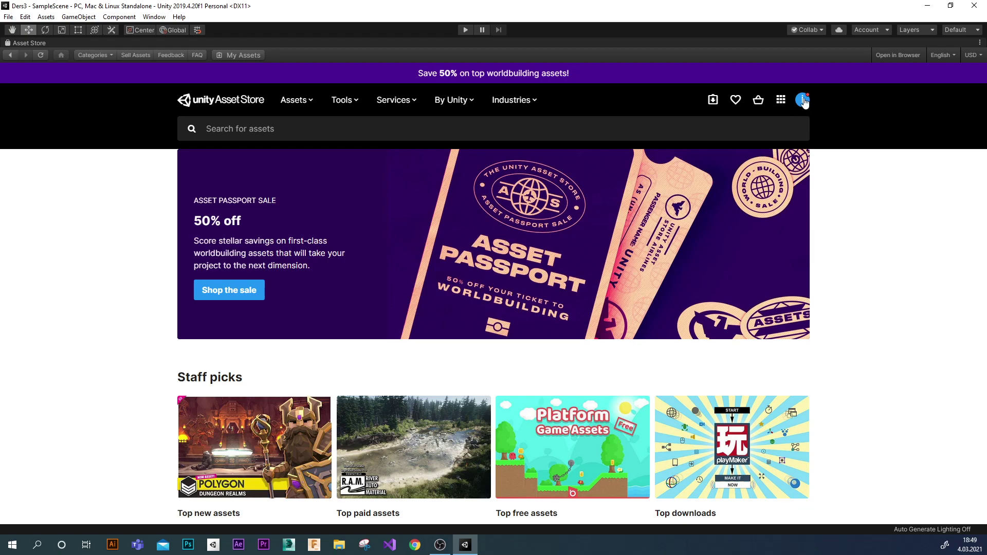
click(361, 102)
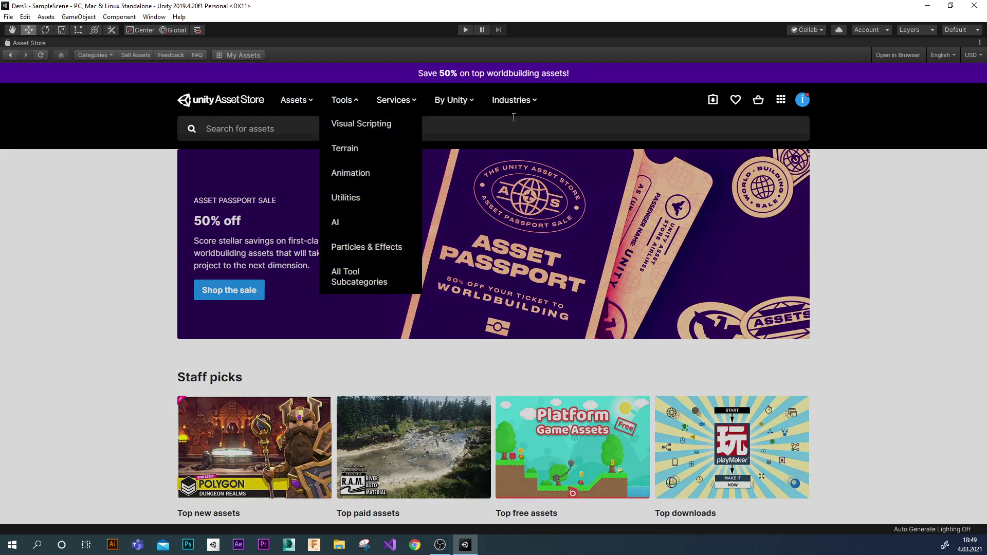
click(922, 222)
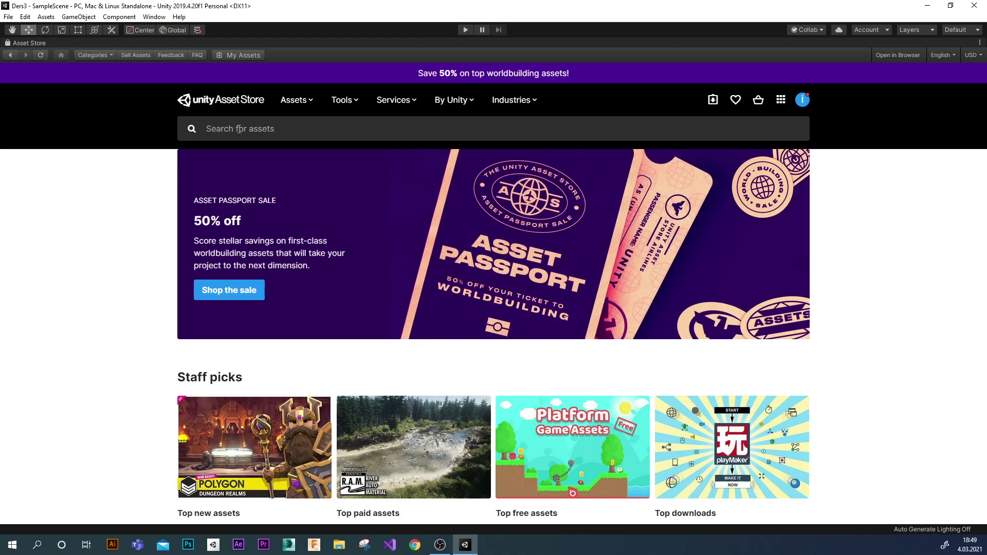
Search the Asset Store for 'standard', listing 508 results including Standard Assets.
click(241, 129)
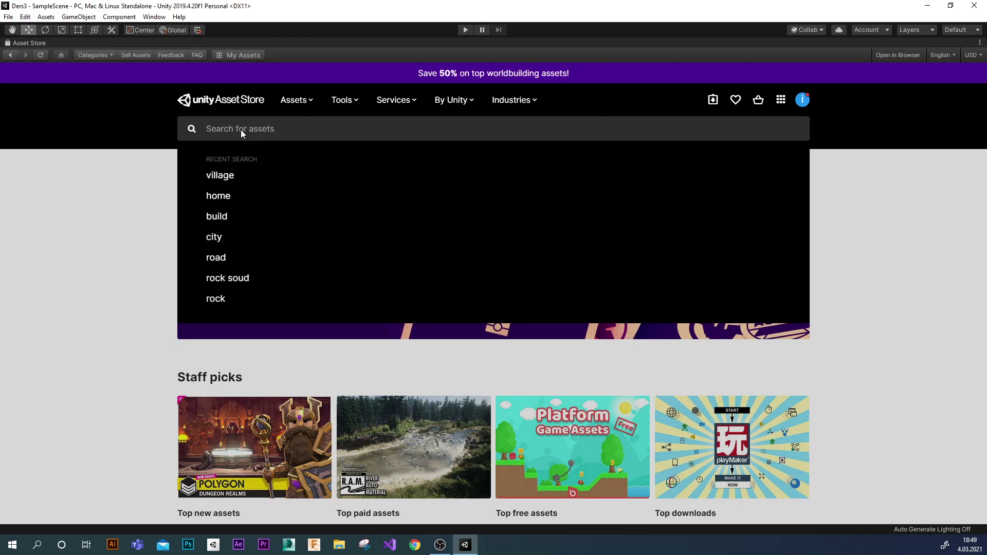
text(standa)
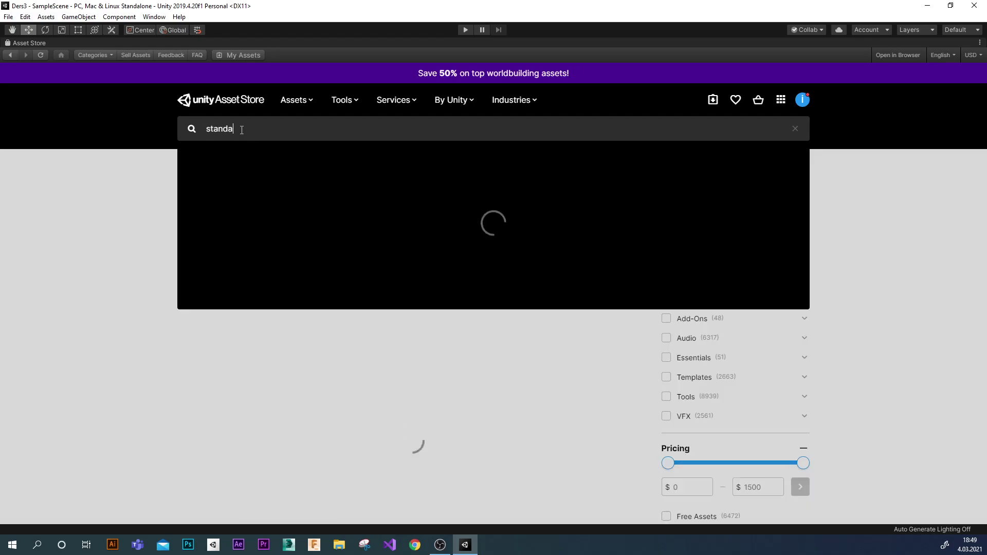
text(rd)
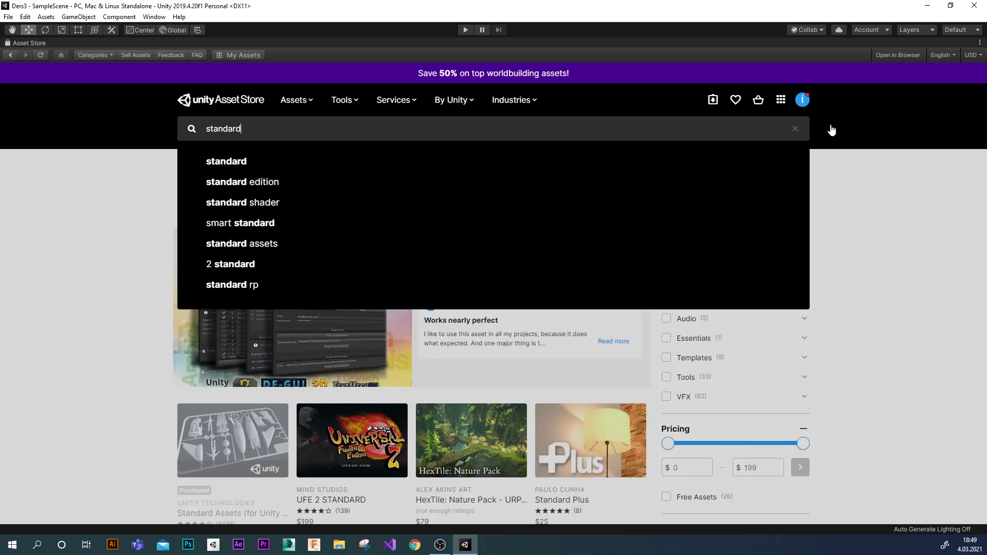
click(795, 129)
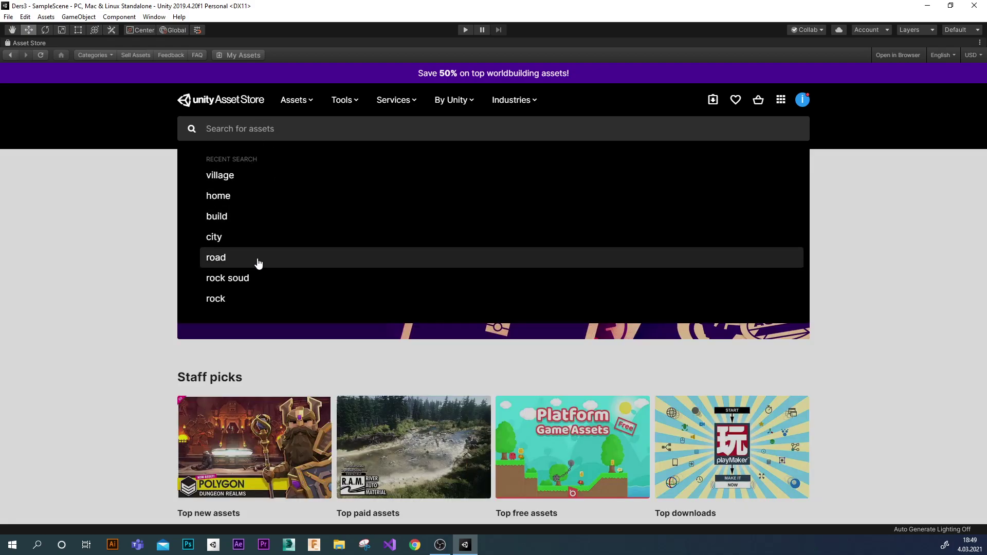
text(stan)
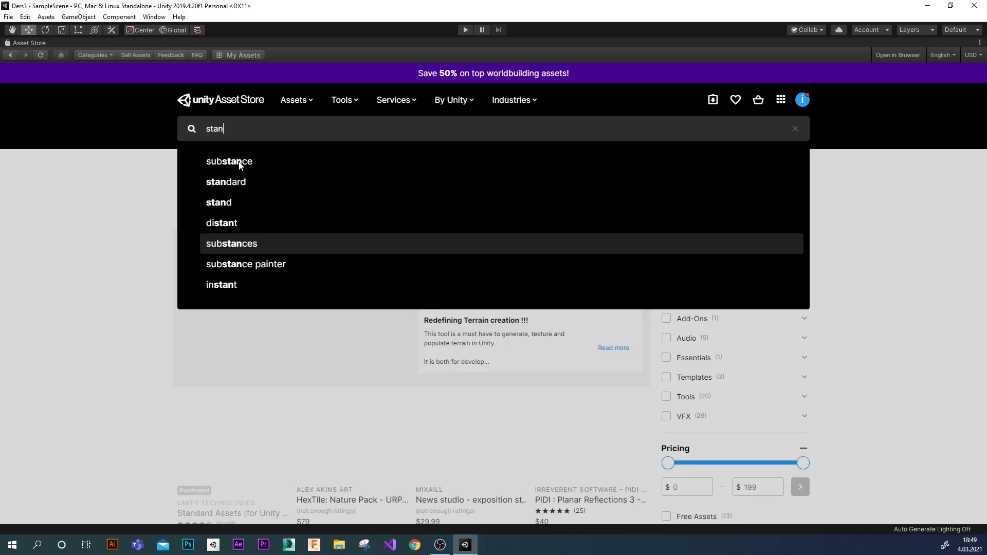
click(232, 183)
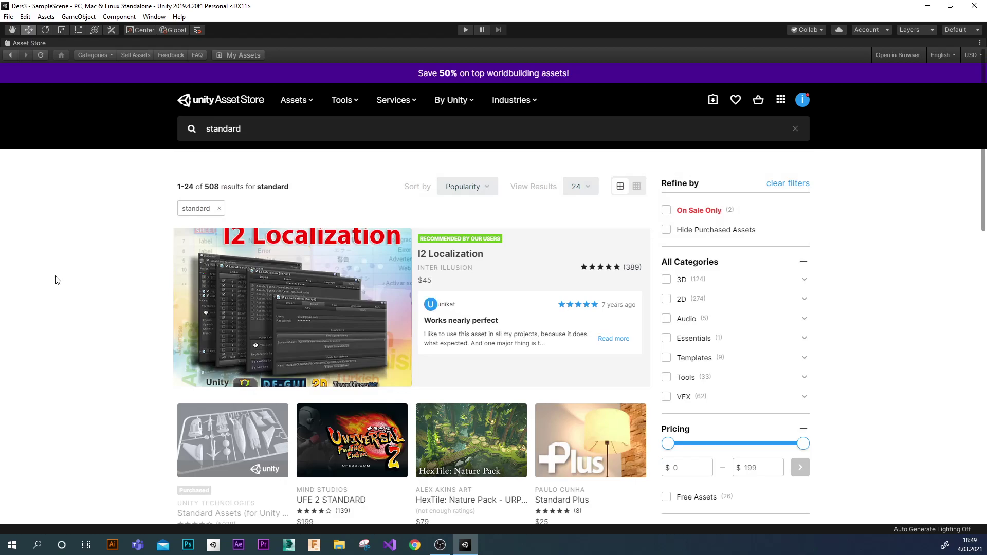
scroll(57, 280, down, 2)
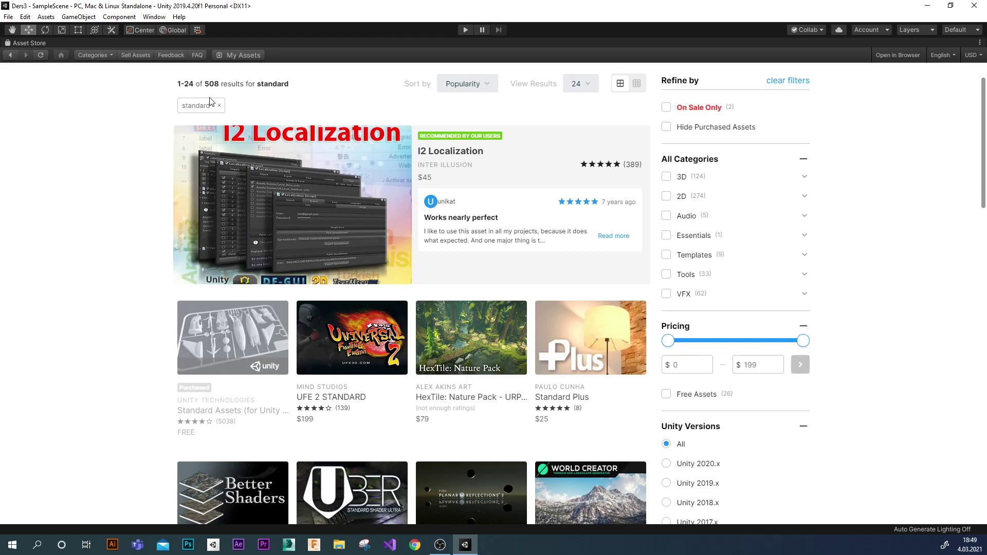
click(85, 17)
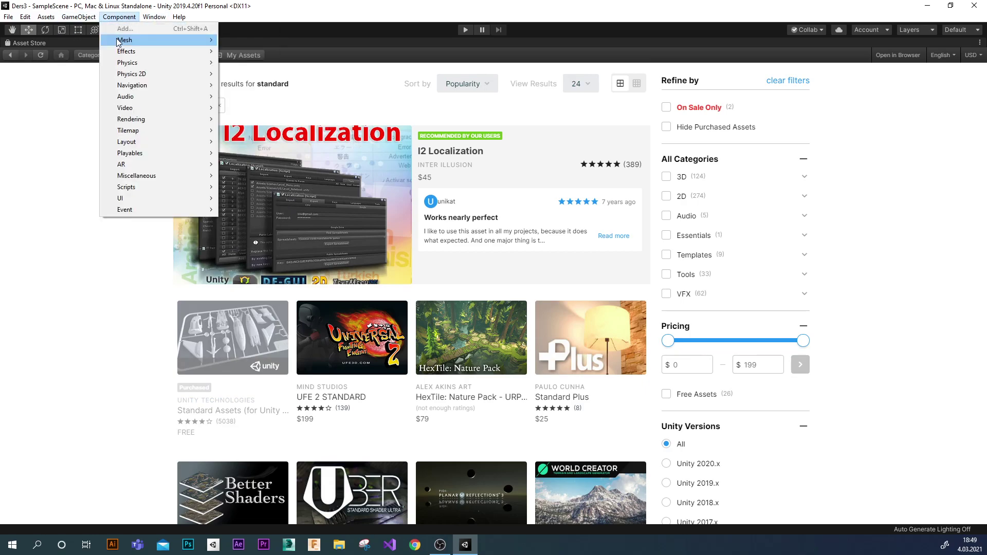
click(84, 356)
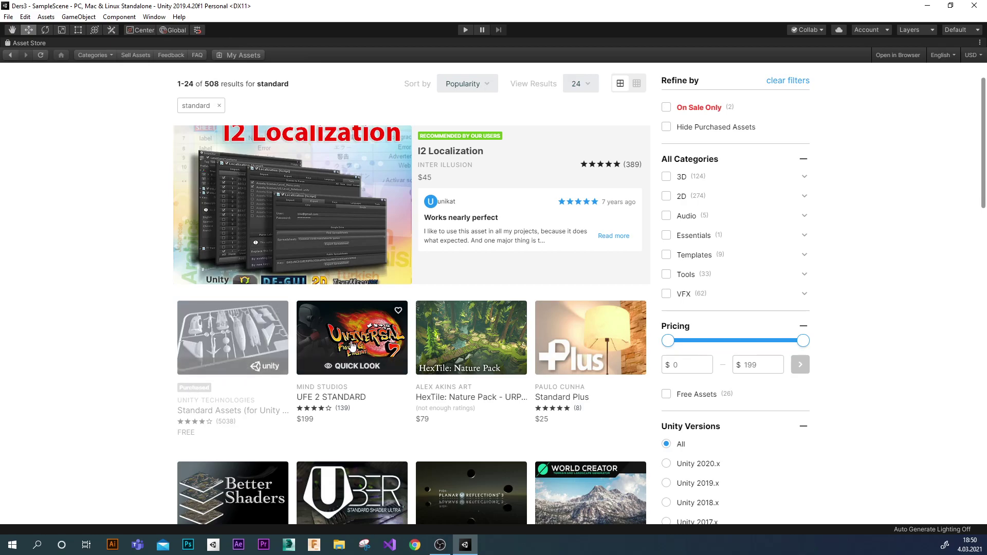
Open the Standard Assets (for Unity 2018.4) page and start importing it.
click(231, 343)
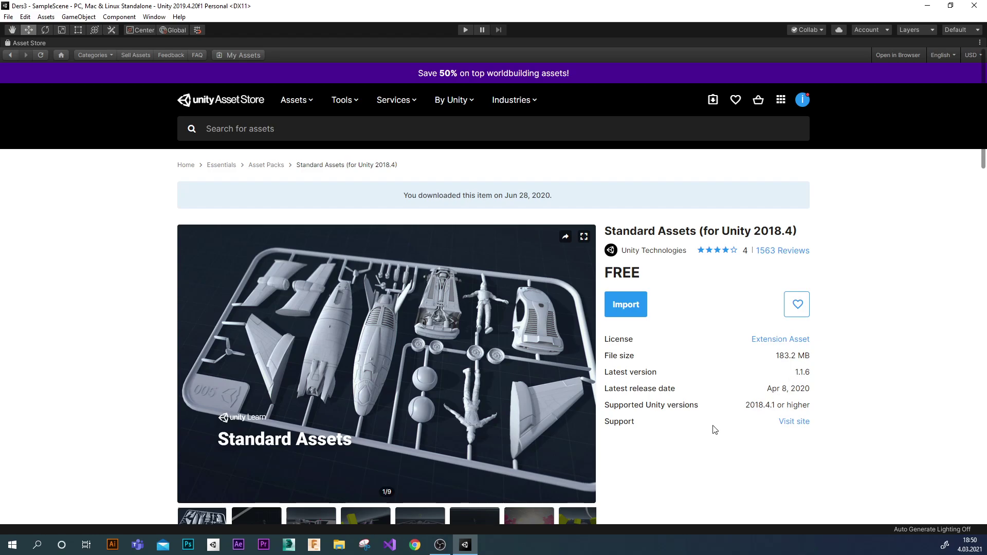
click(626, 305)
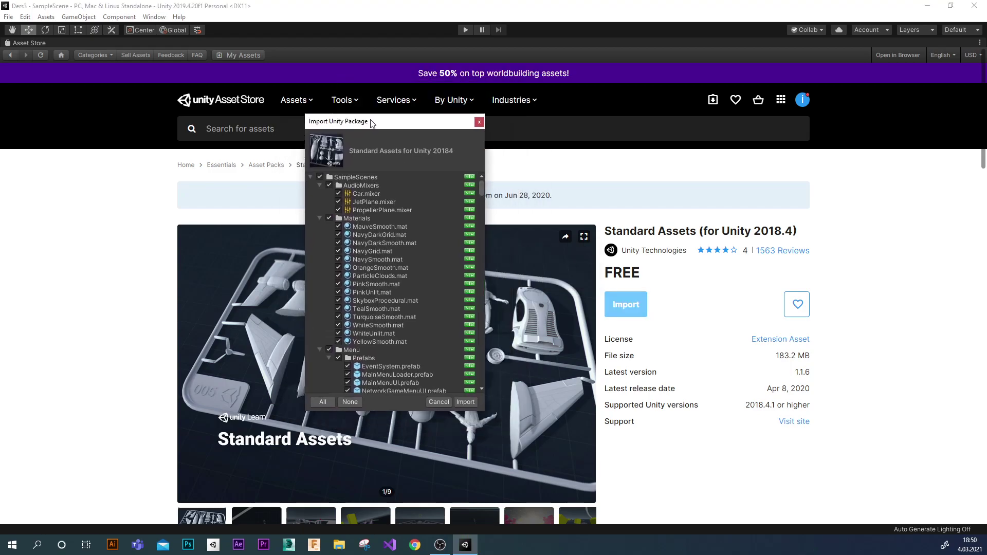
Reposition the Import Unity Package dialog and scroll its all-checked list to the 2D items.
drag(427, 80, 366, 131)
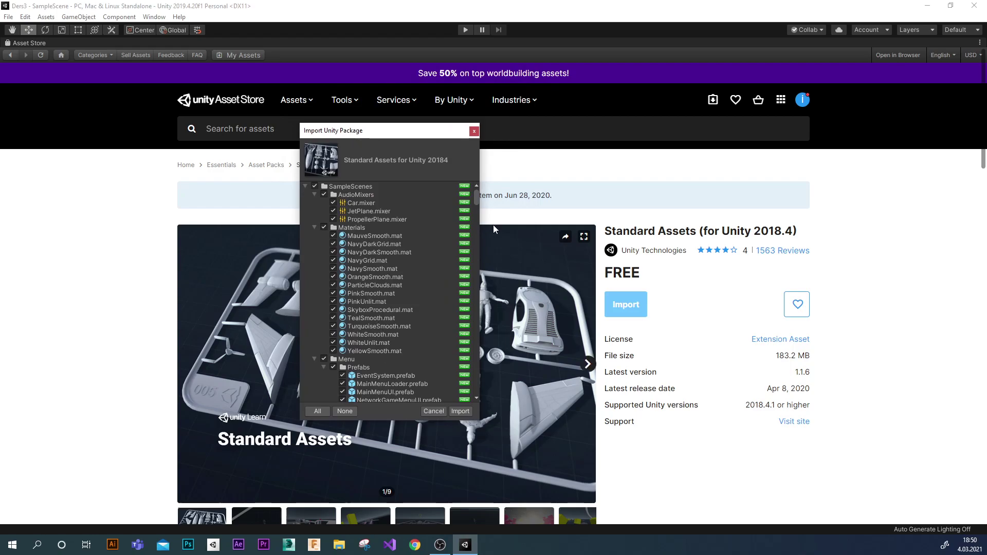
mouse_move(477, 202)
mouse_down()
mouse_move(471, 341)
mouse_move(469, 186)
mouse_up()
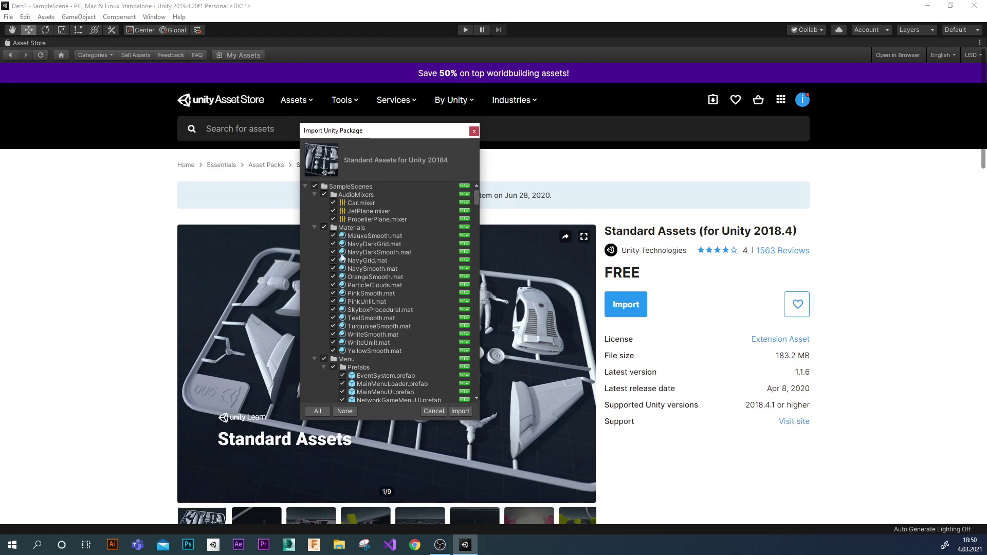
scroll(349, 331, down, 8)
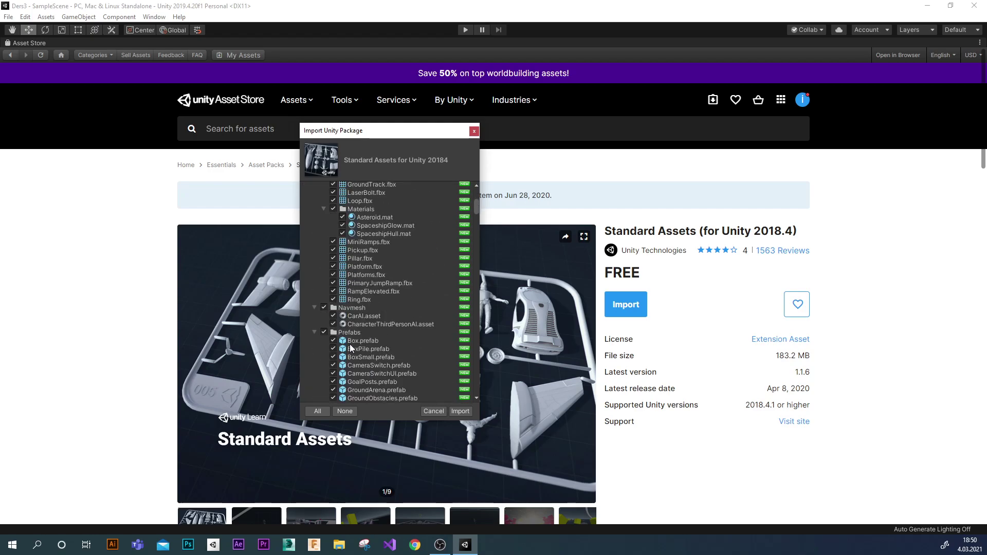
scroll(351, 347, down, 3)
scroll(350, 344, down, 3)
scroll(350, 344, down, 3)
scroll(350, 345, down, 3)
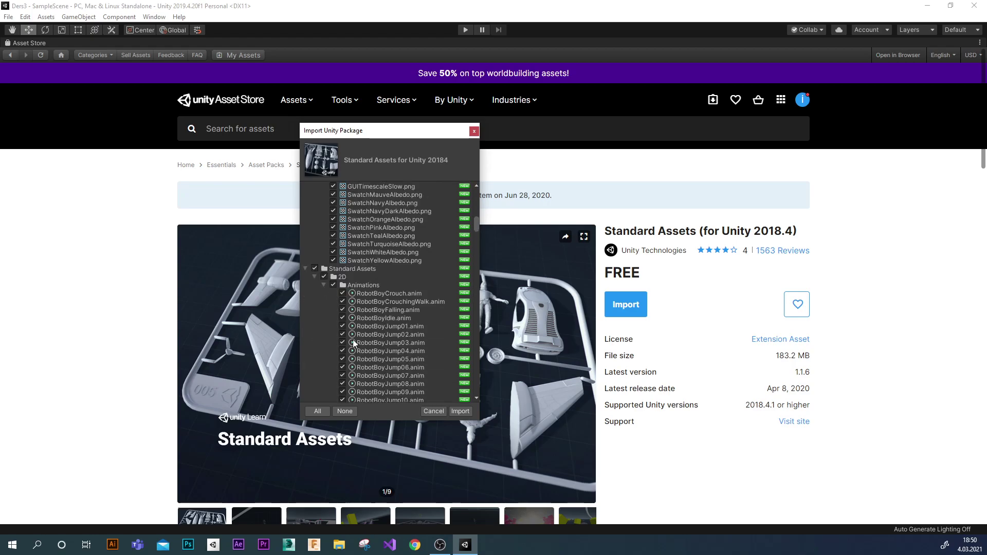
scroll(353, 338, down, 3)
scroll(360, 347, down, 3)
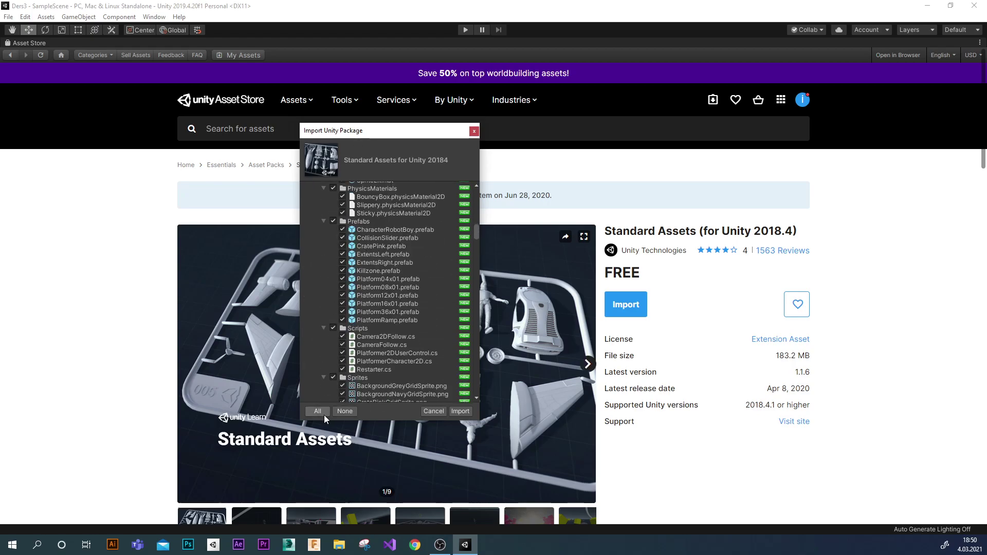
Import every Standard Assets file into the Ders3 project.
click(459, 412)
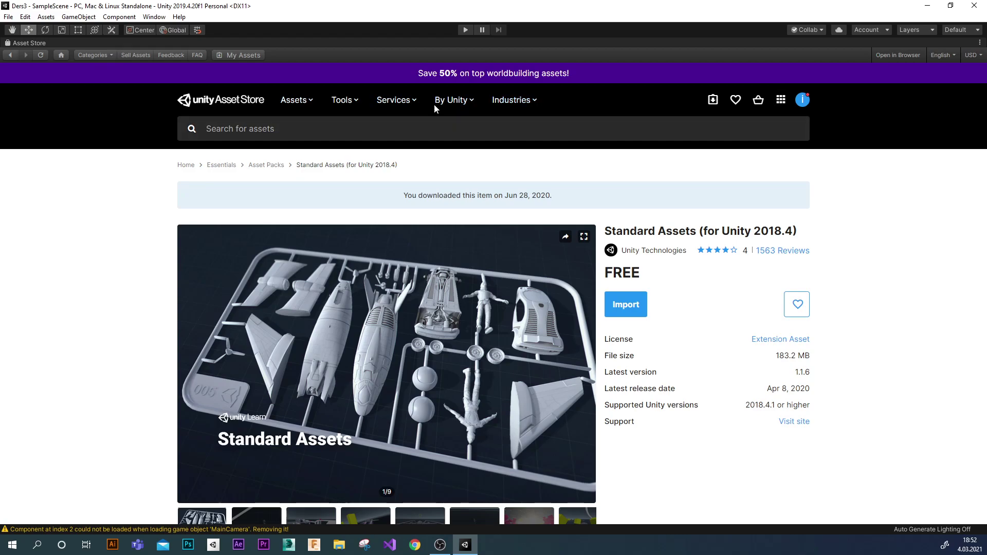
Search the Asset Store for 'village'.
click(402, 103)
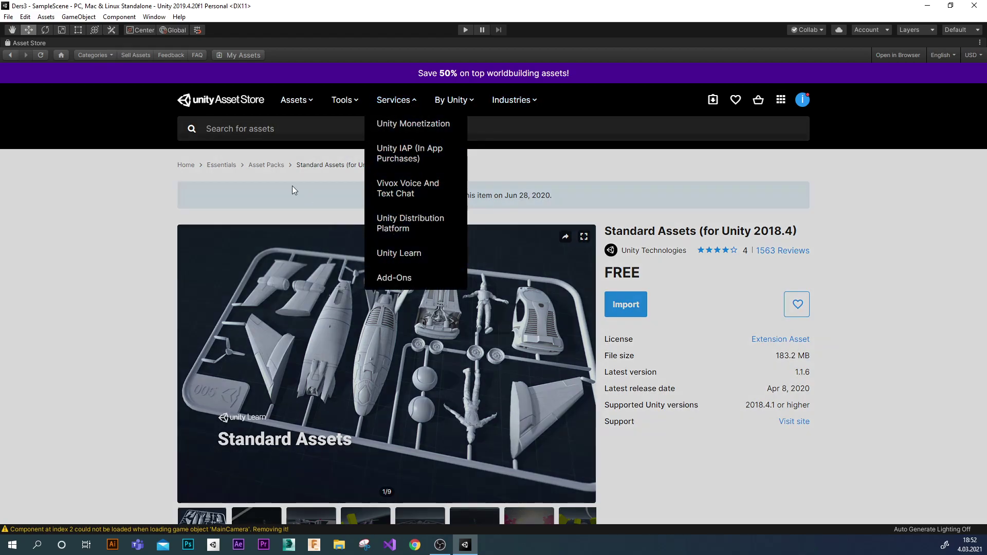
click(250, 194)
click(285, 135)
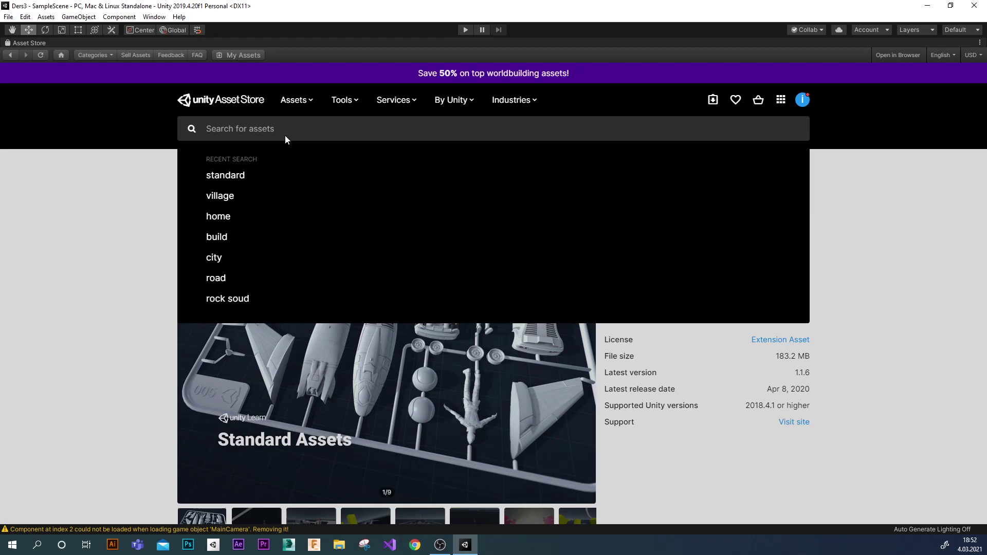
text(vil)
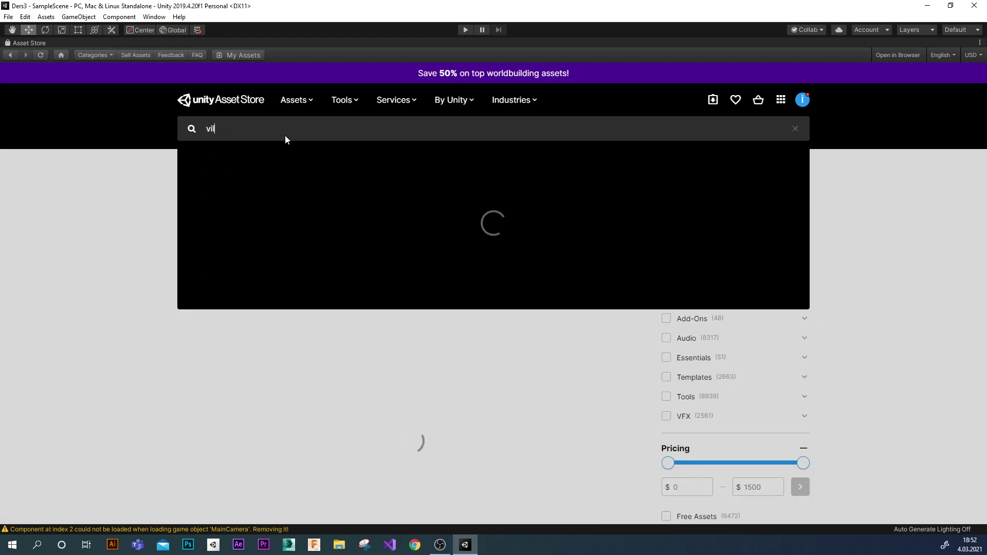
text(lage)
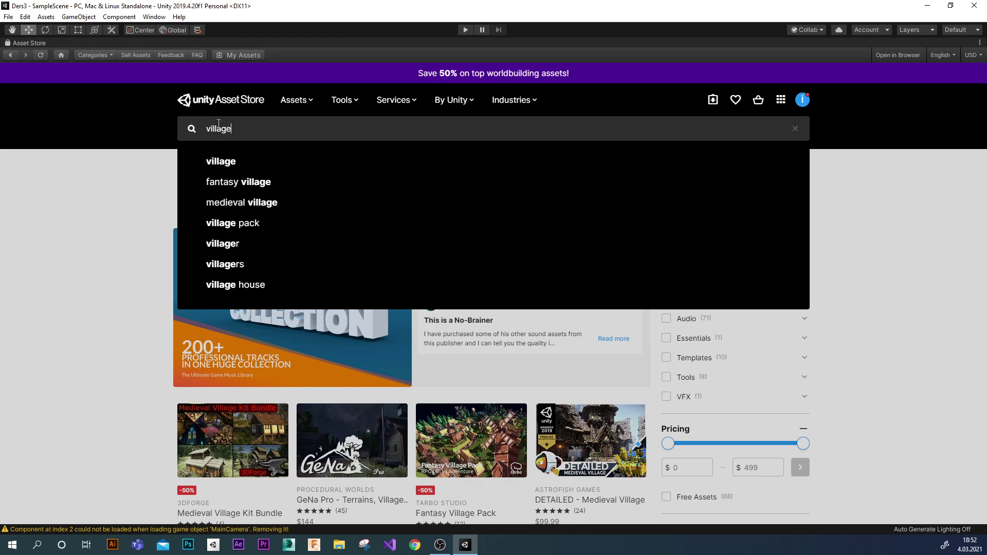
key(Return)
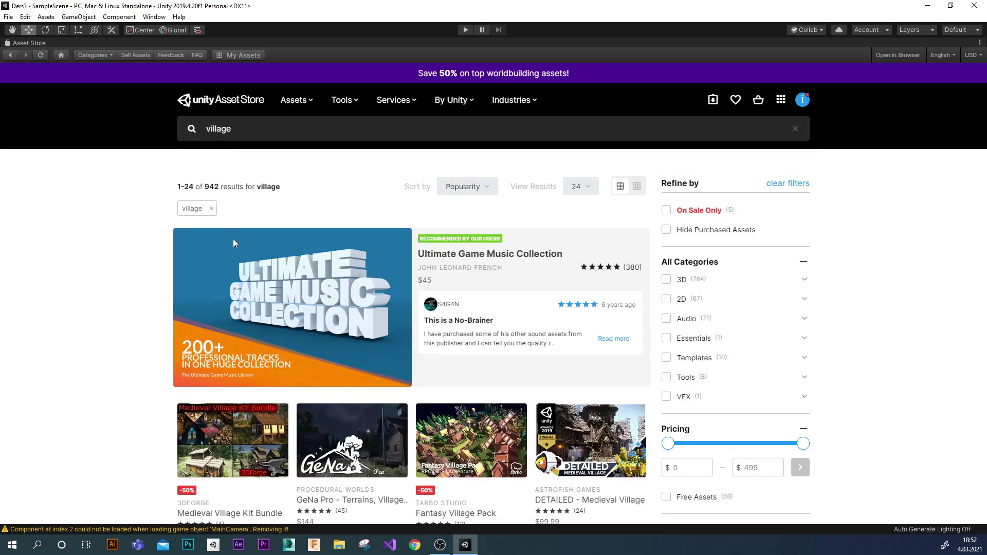
Apply the Free Assets pricing filter and browse the 68 free village results.
scroll(729, 338, down, 3)
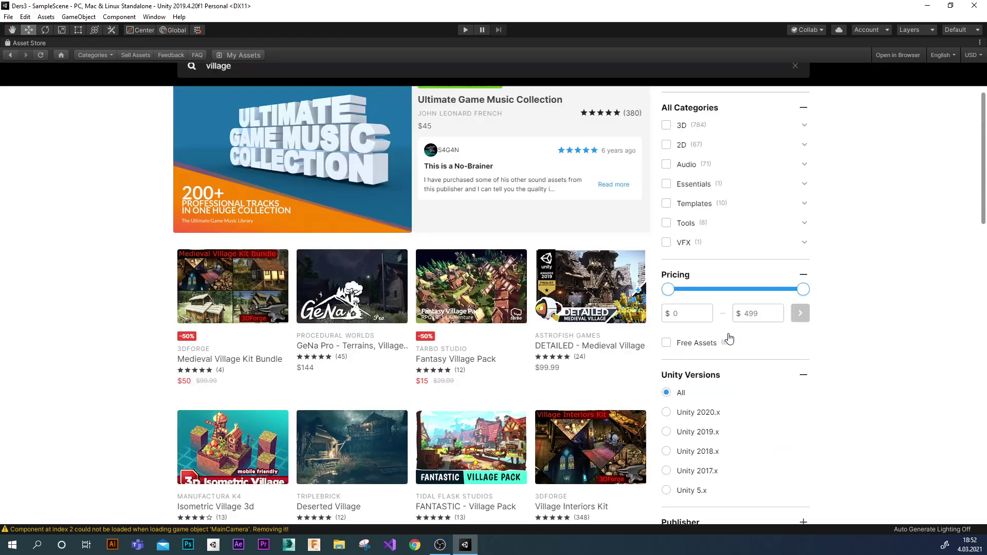
scroll(731, 338, up, 2)
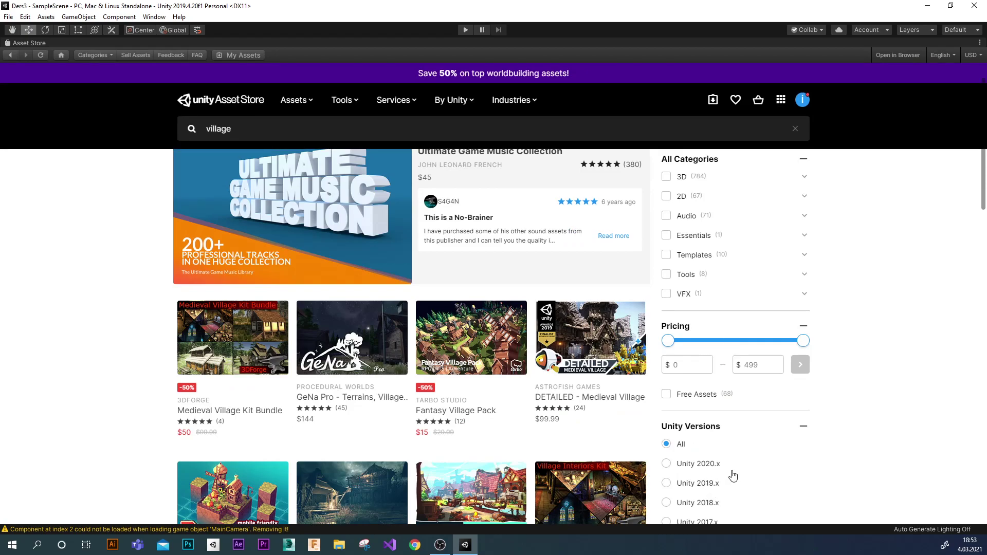
scroll(734, 474, down, 3)
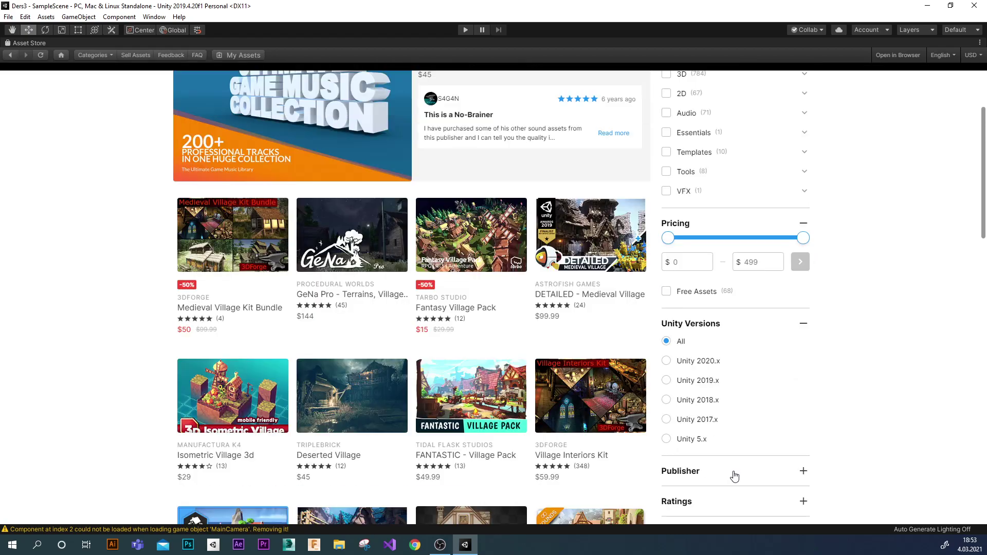
click(667, 291)
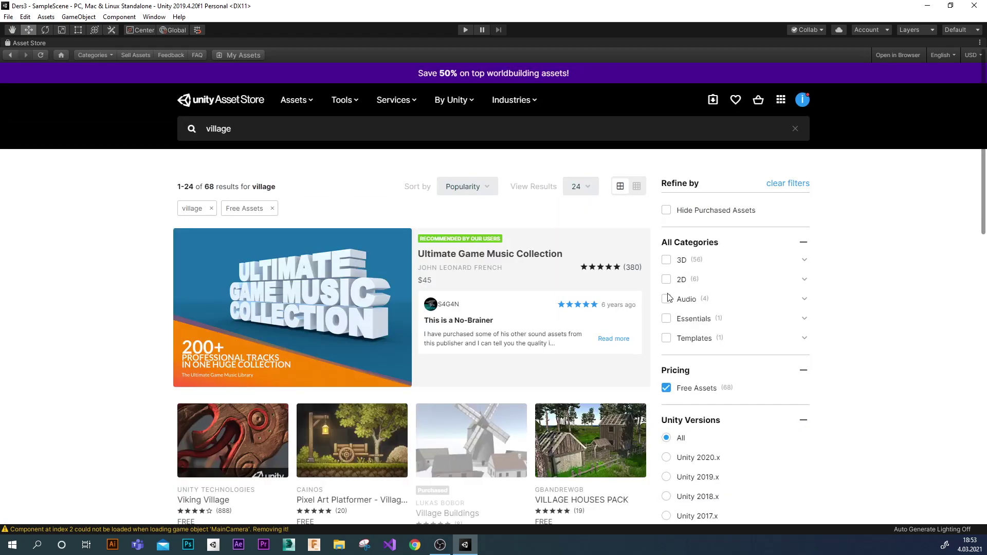
scroll(623, 342, down, 3)
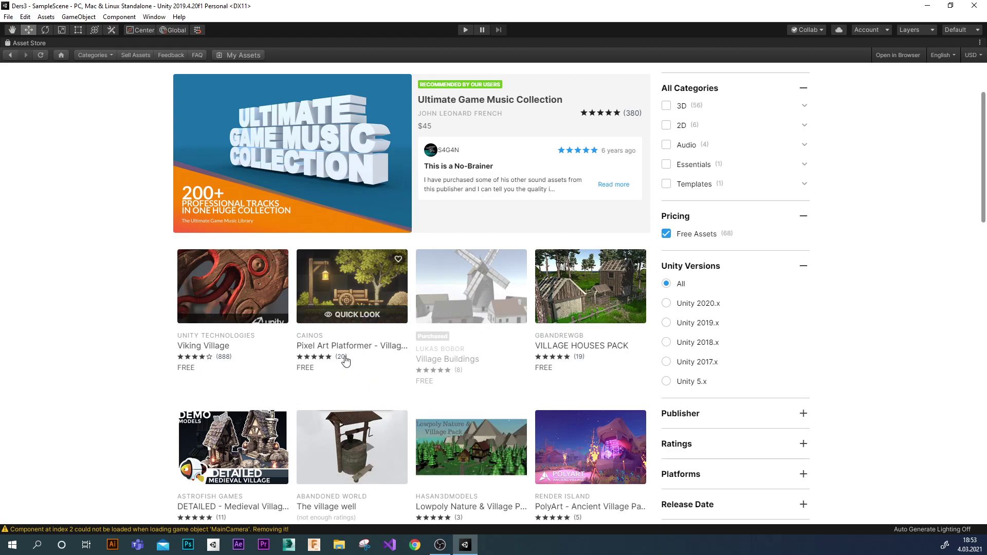
scroll(514, 389, down, 4)
scroll(525, 389, down, 1)
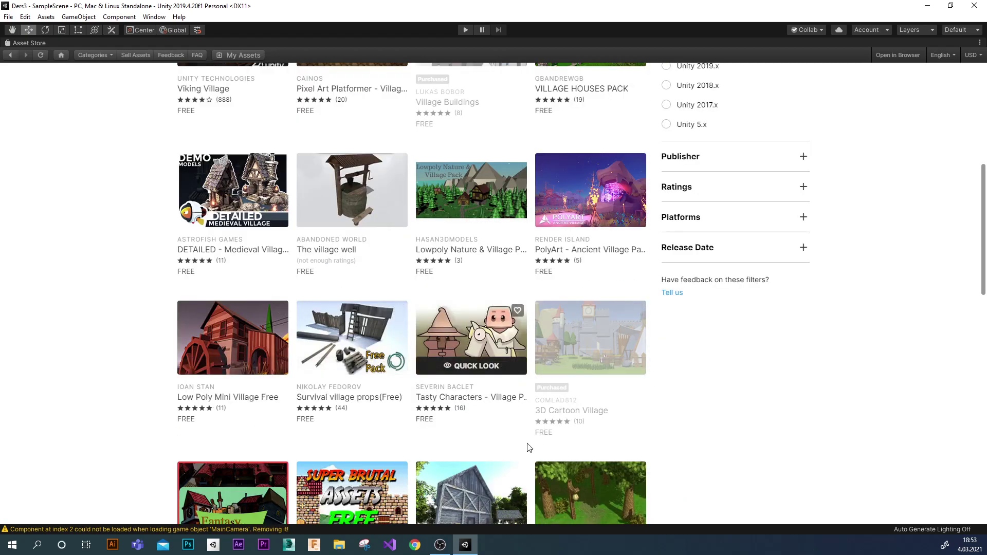
scroll(679, 404, down, 3)
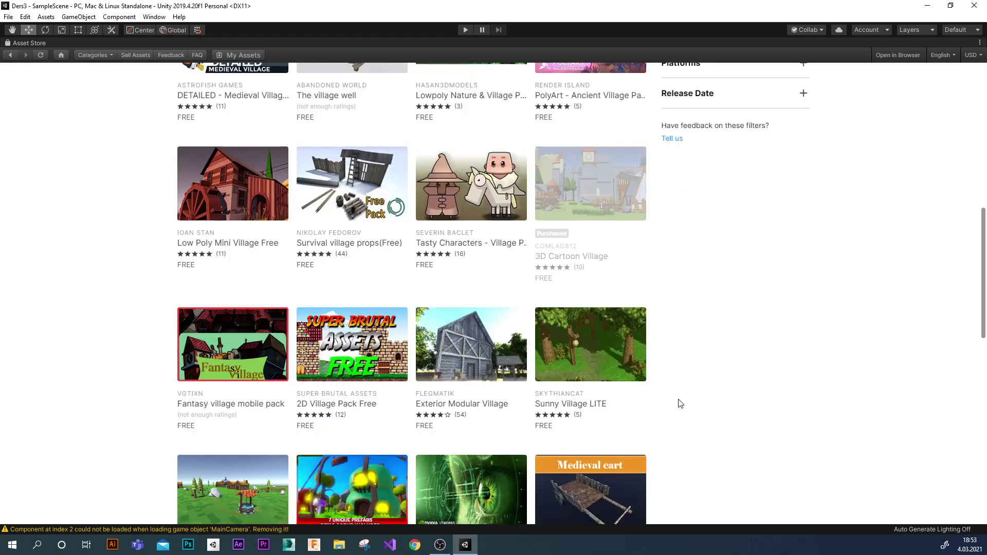
scroll(681, 403, down, 3)
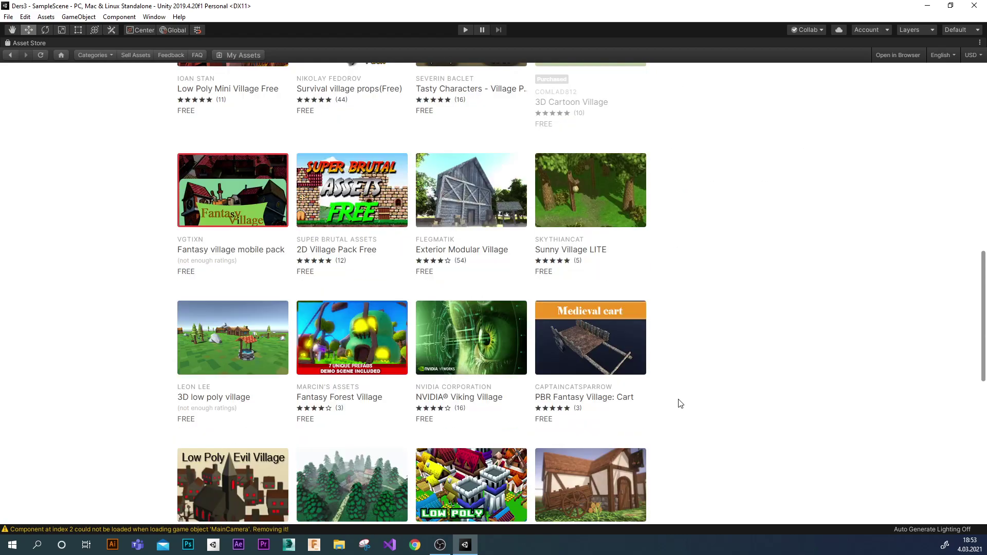
scroll(680, 403, down, 1)
scroll(680, 403, down, 3)
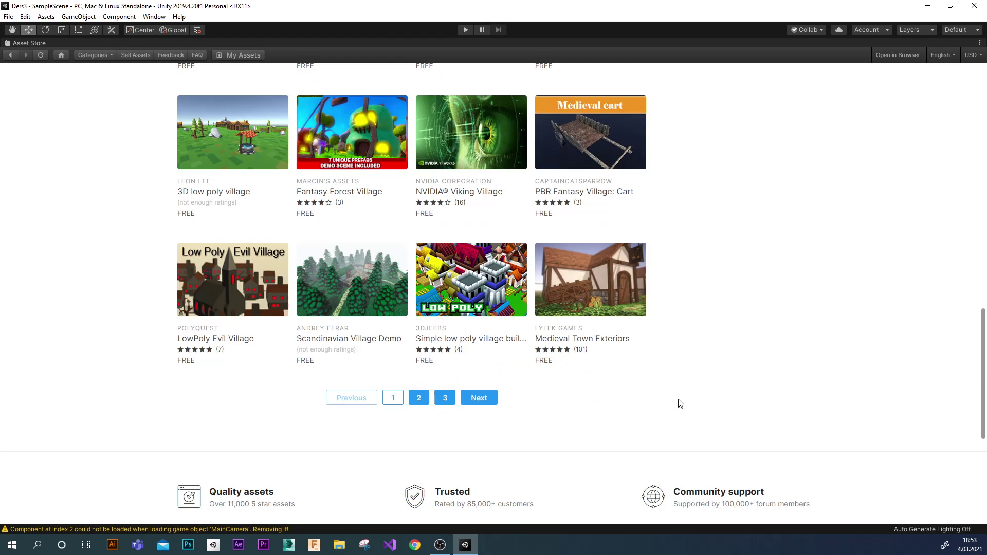
scroll(680, 403, up, 6)
scroll(681, 403, up, 4)
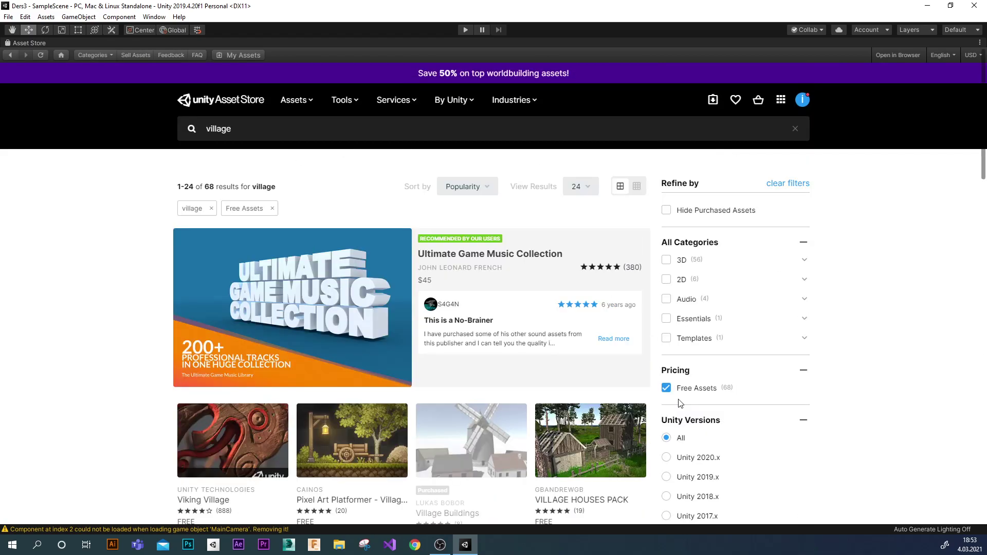
scroll(681, 404, down, 2)
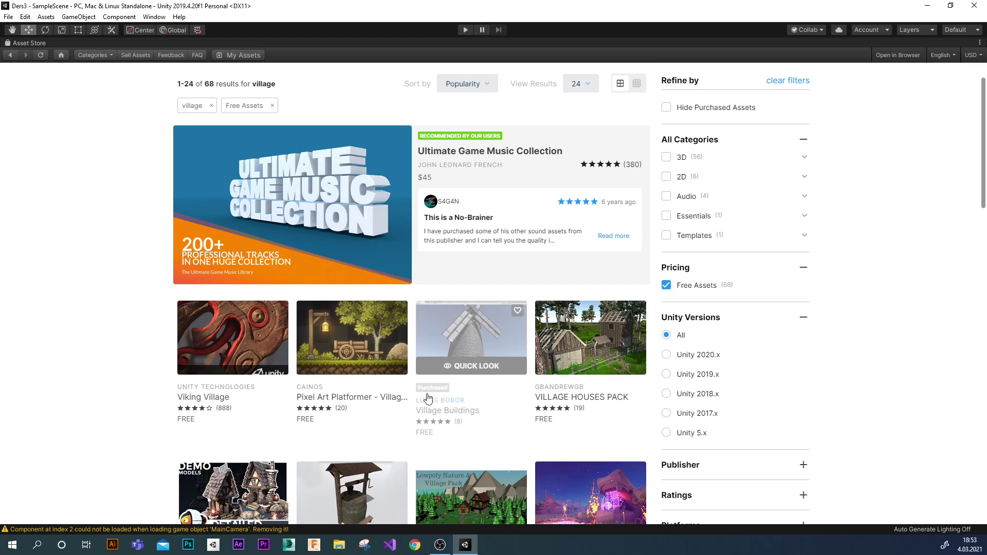
Quick Look Village Buildings, check its release date and Unity versions, then view full details.
click(475, 366)
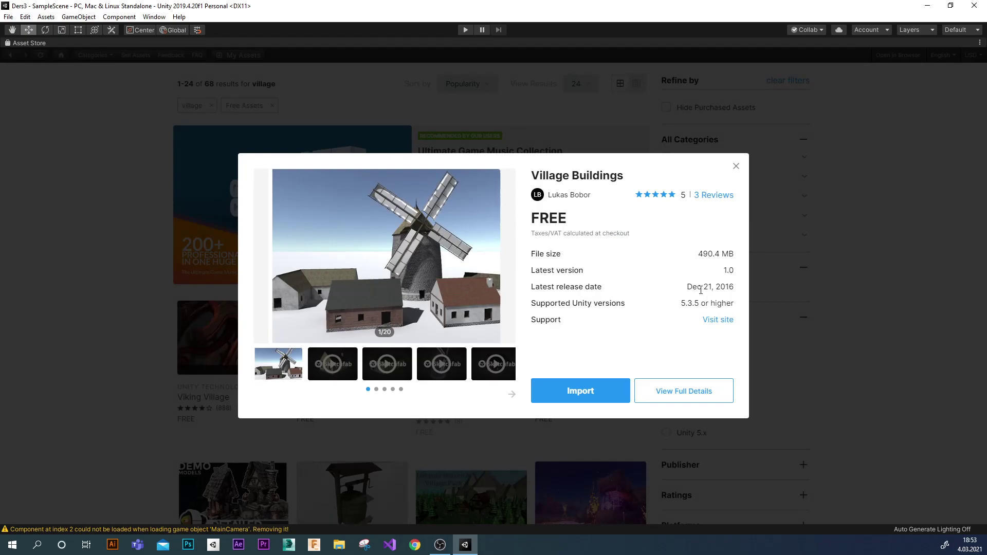
drag(689, 288, 731, 288)
drag(683, 304, 735, 301)
click(722, 303)
click(692, 394)
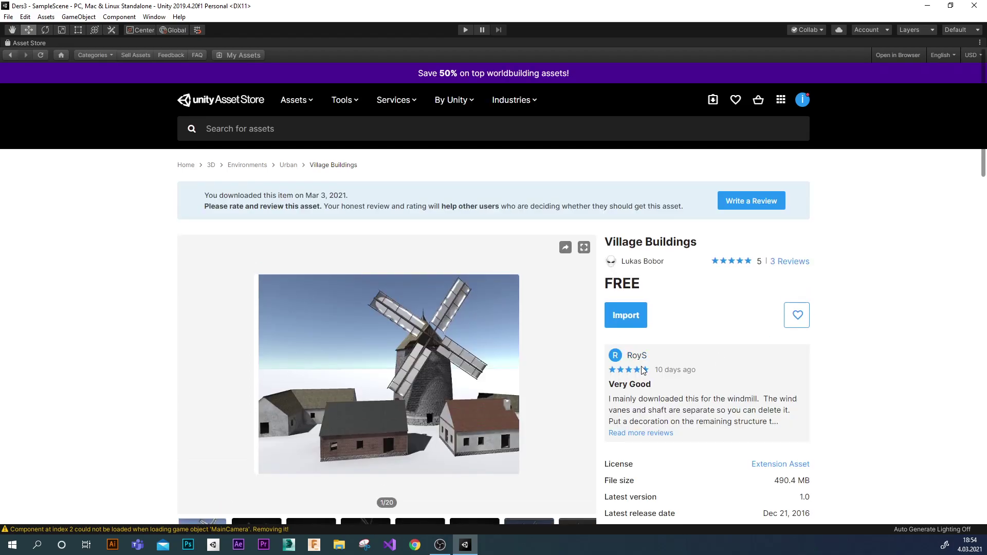
Open Village Buildings' Package Content tab and expand its Prefabs and Textures folders.
scroll(644, 373, down, 5)
scroll(644, 372, down, 1)
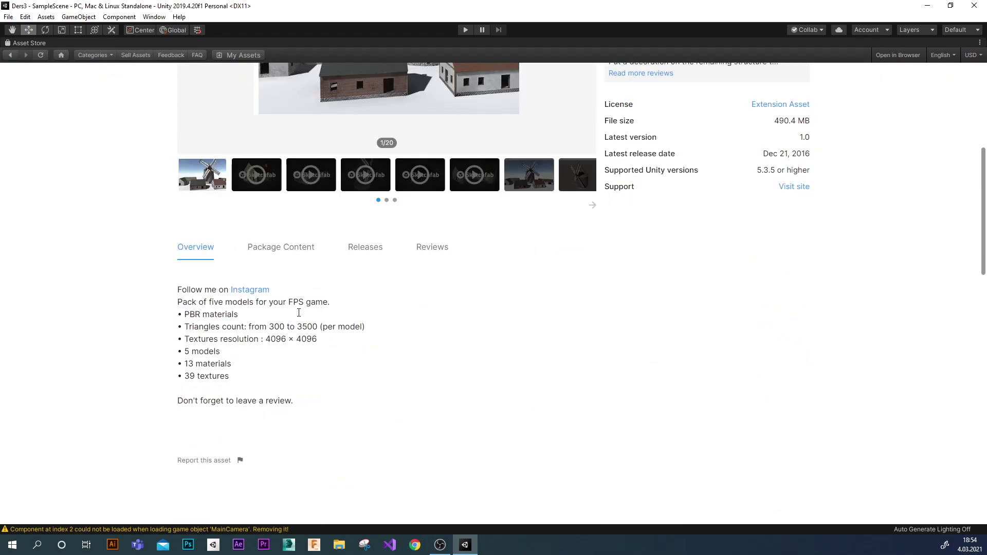
click(296, 254)
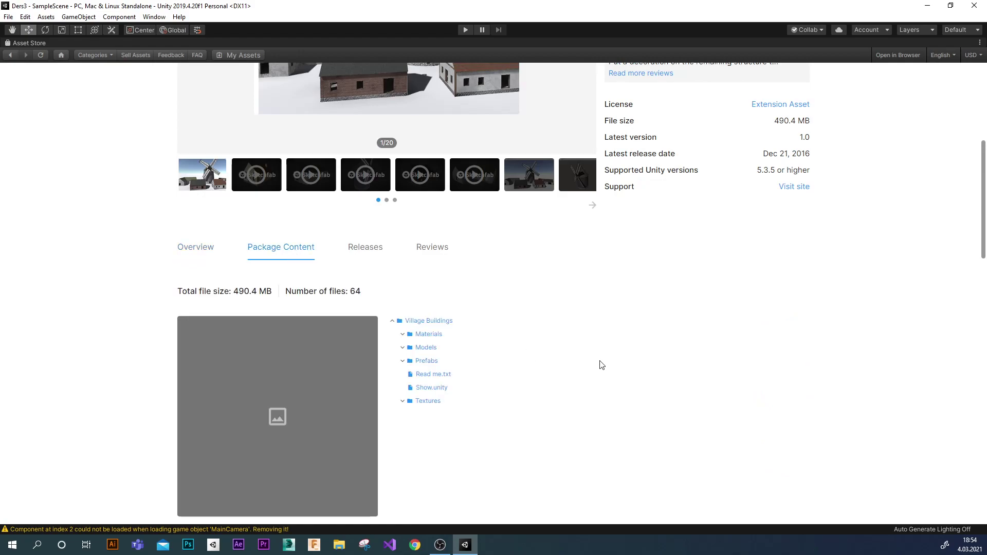
click(403, 362)
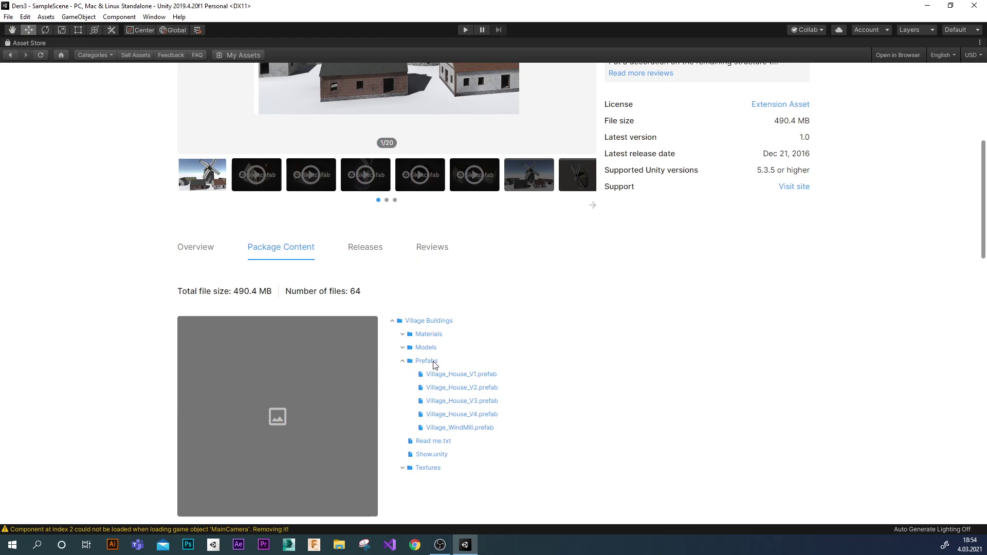
click(403, 468)
scroll(471, 479, down, 1)
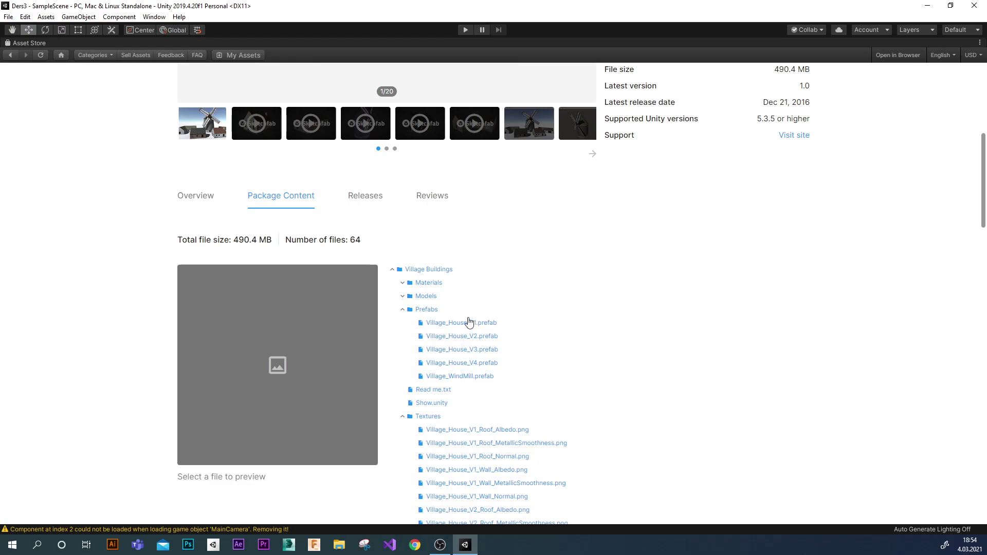
scroll(468, 322, up, 2)
scroll(468, 323, up, 4)
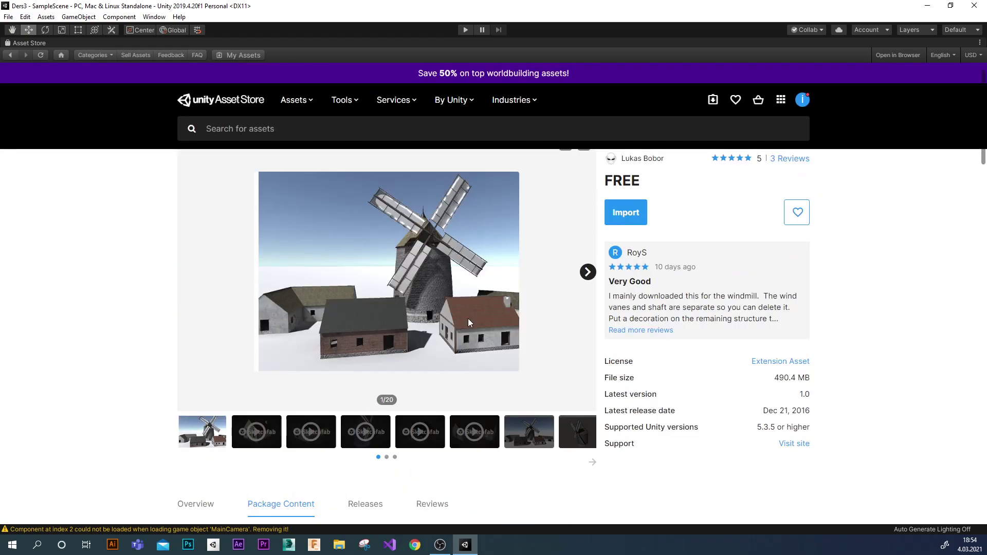
click(624, 220)
Search the Asset Store for 'flower' and scroll through the results.
click(276, 128)
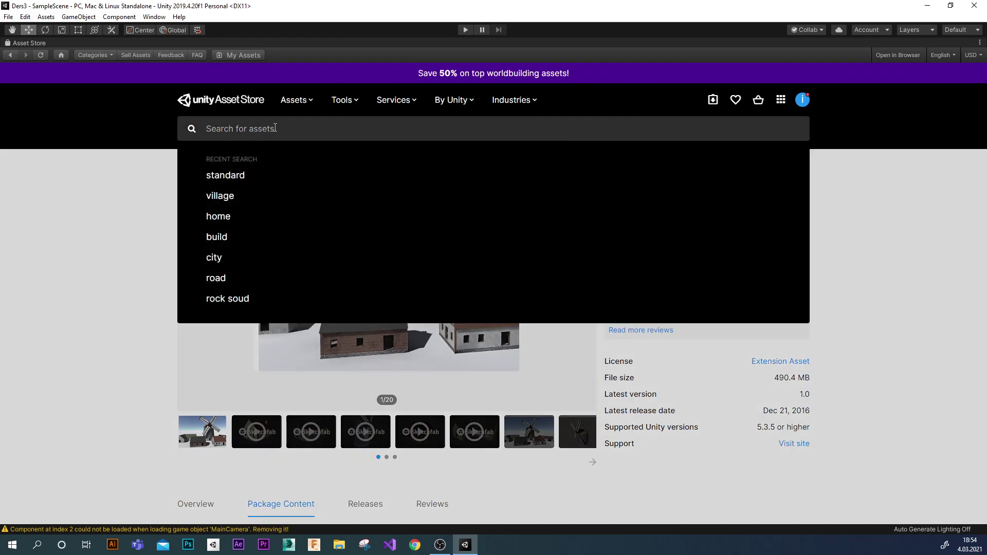
text(flowe)
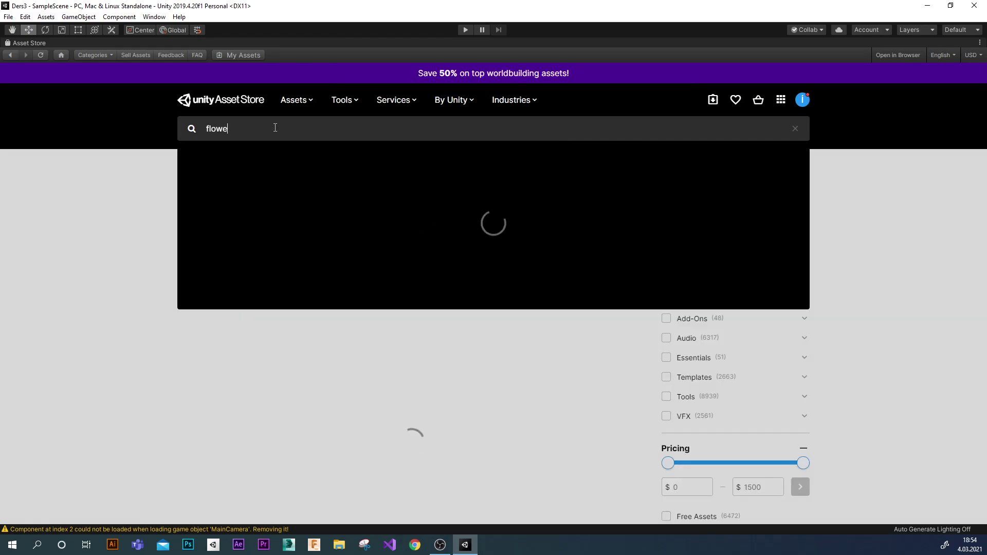
text(r)
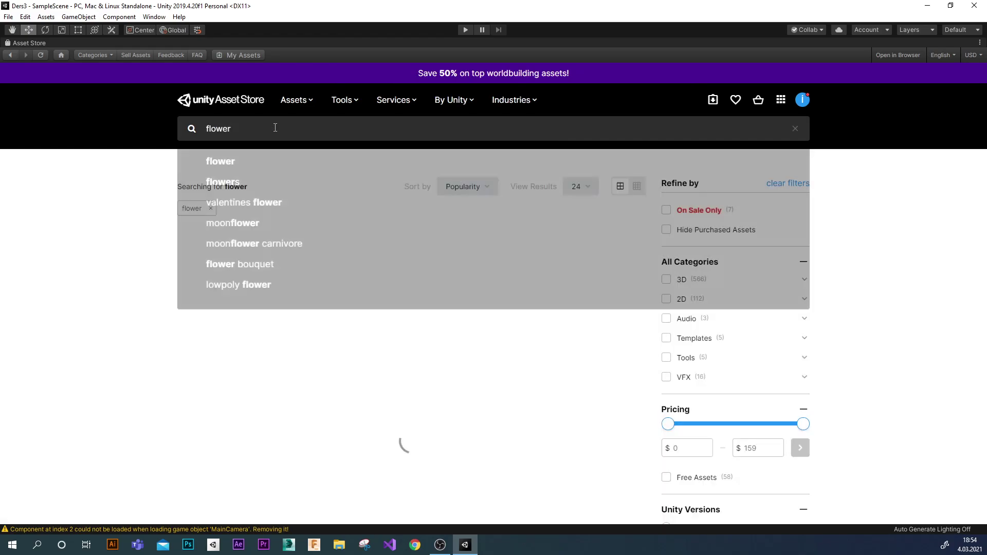
key(Return)
scroll(437, 333, down, 3)
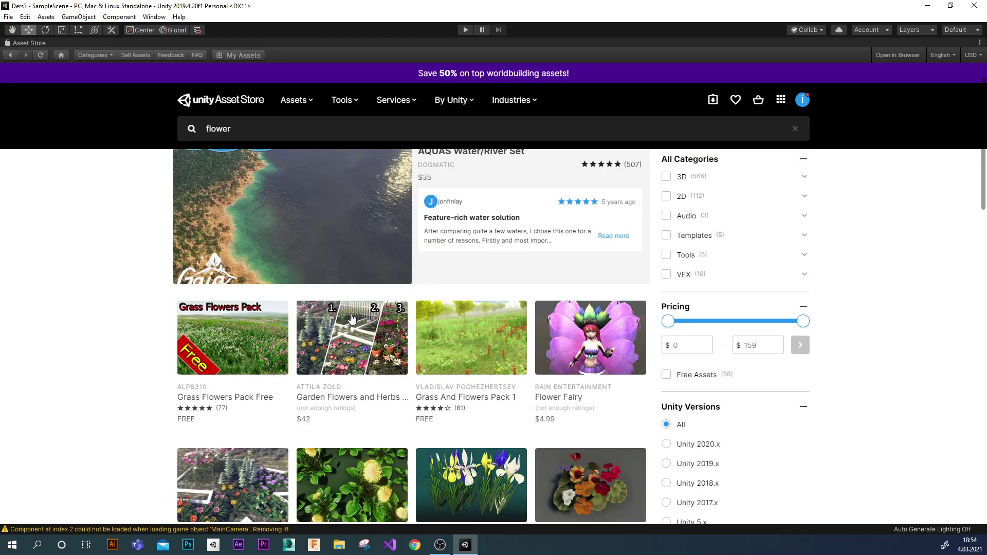
scroll(437, 334, down, 1)
scroll(440, 360, down, 1)
scroll(412, 365, down, 1)
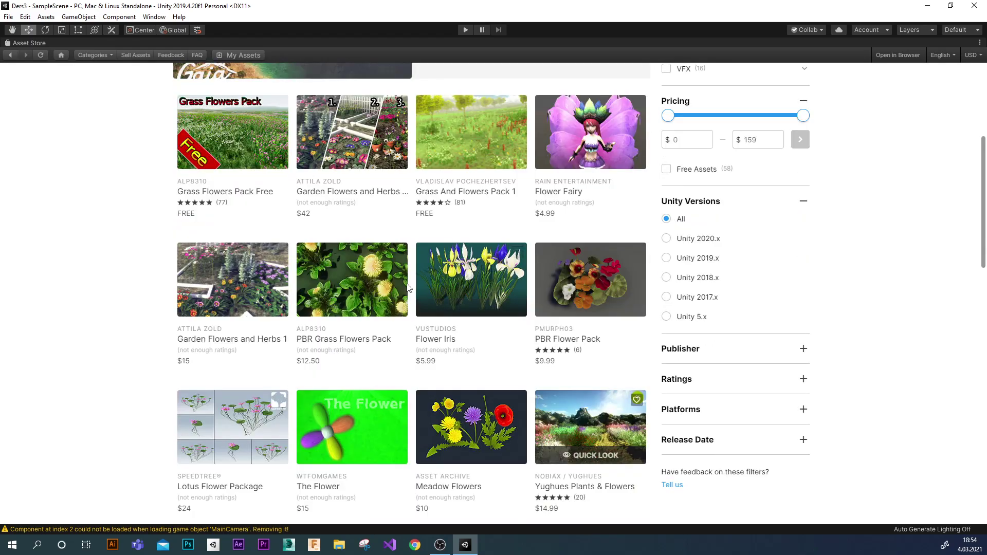
Tick the Free Assets and 3D filters, leaving 45 flower results.
click(667, 169)
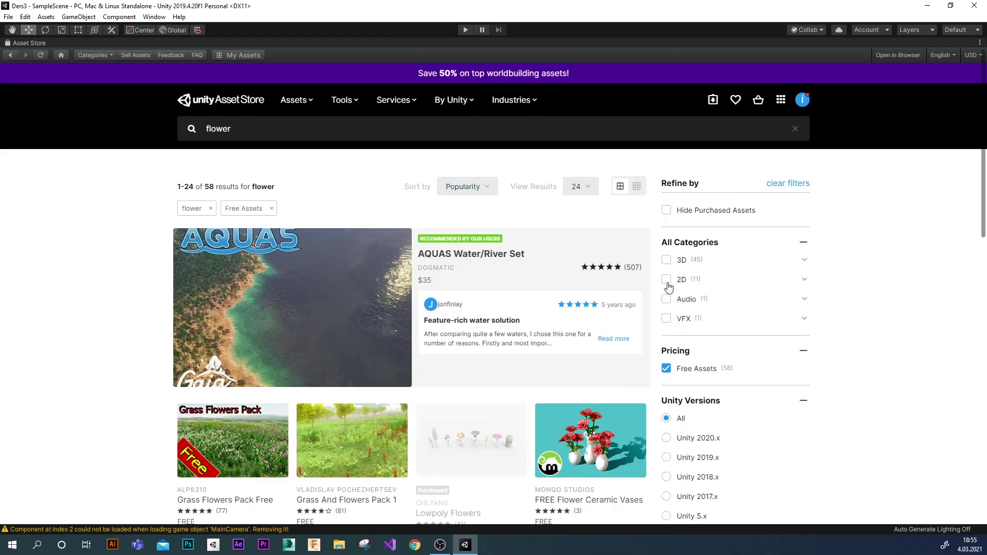
click(667, 261)
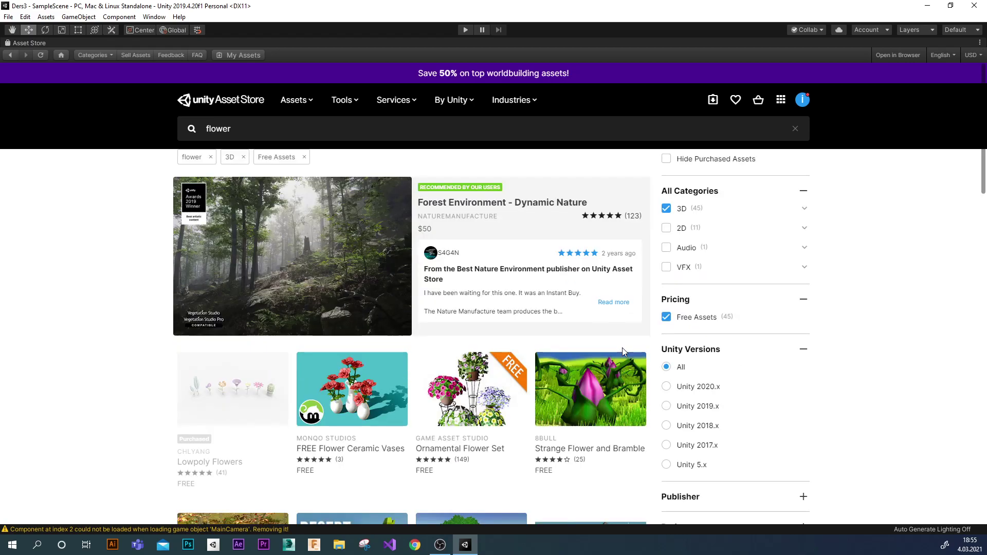
scroll(622, 348, down, 5)
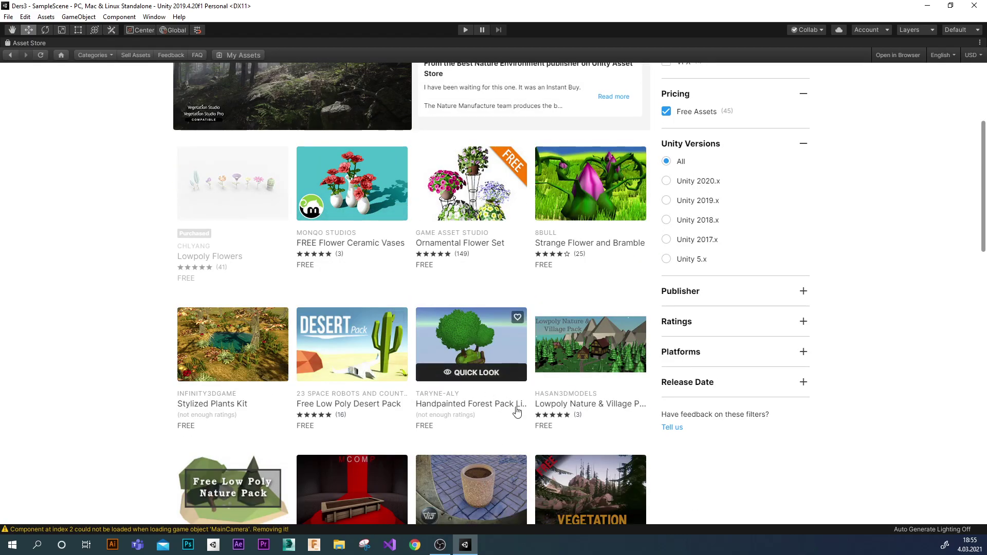
scroll(580, 407, up, 4)
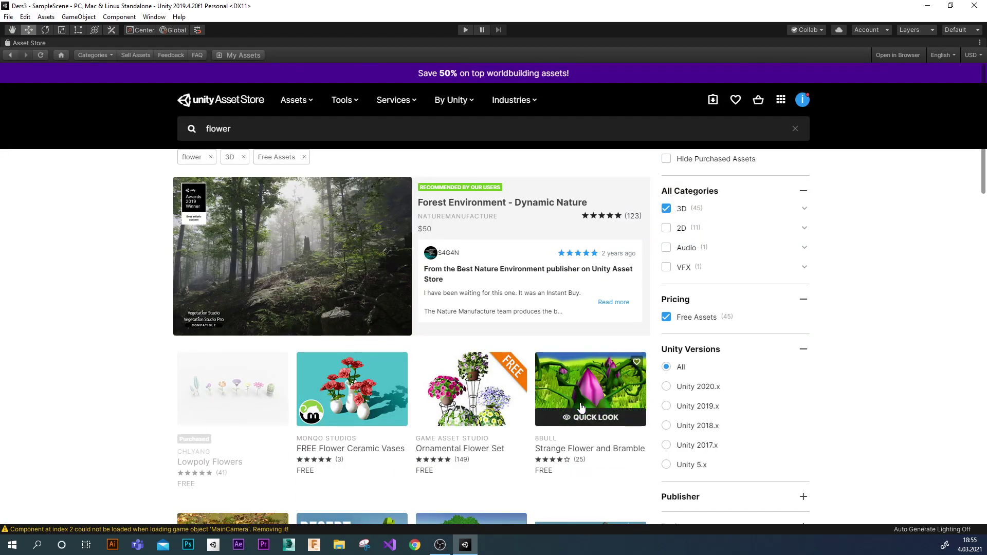
click(239, 129)
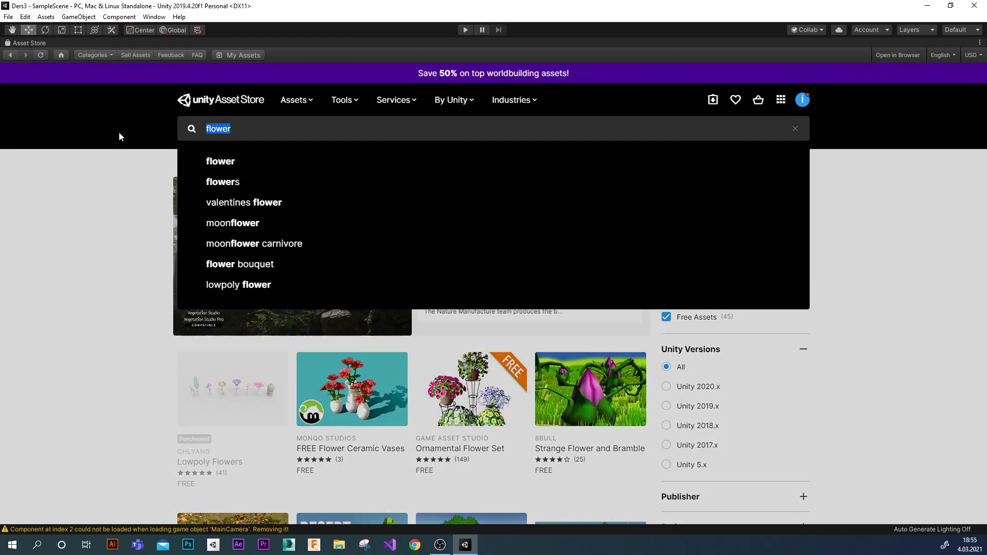
Search the Asset Store for 'tree' and scroll through the results.
text(tree)
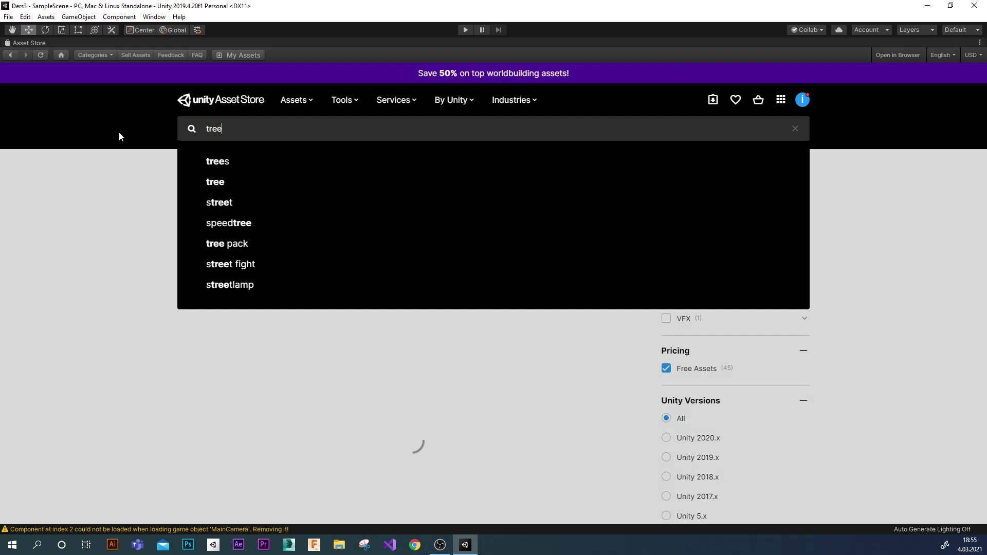
key(Return)
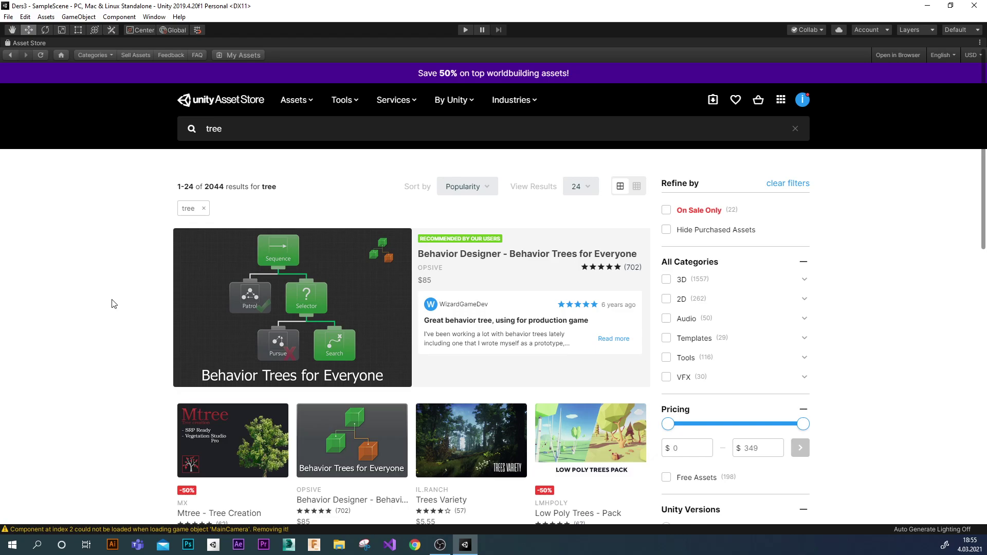
scroll(114, 304, down, 1)
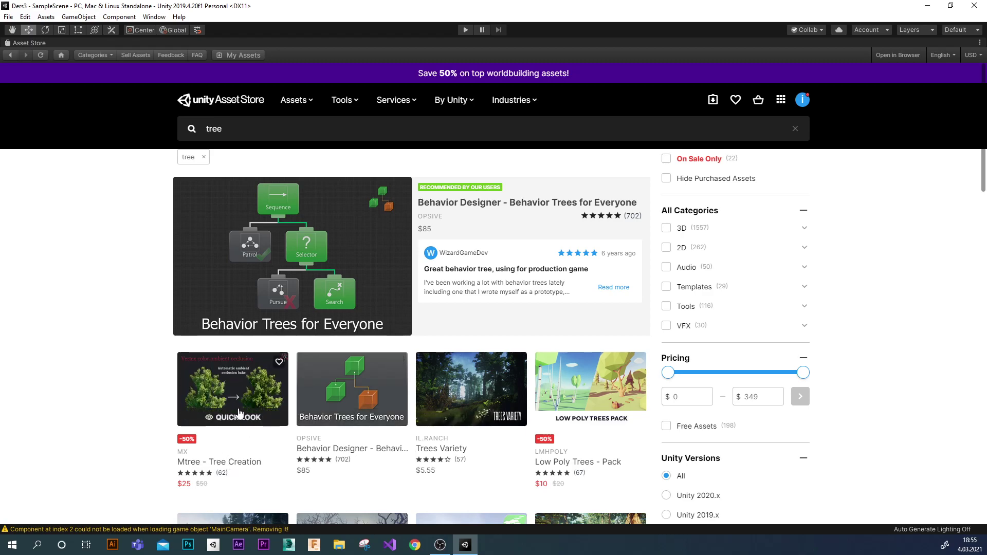
scroll(159, 414, down, 4)
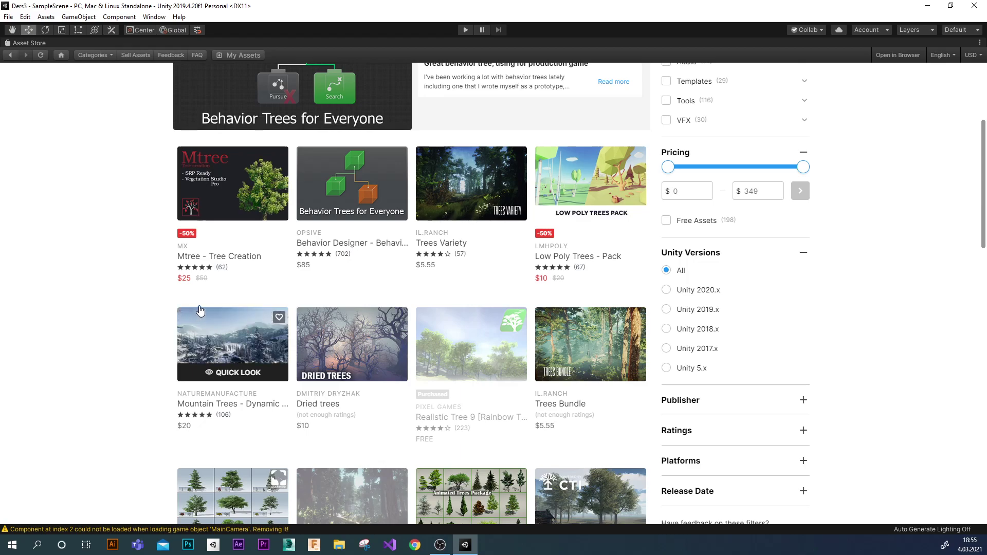
Apply the Free Assets filter and browse the 198 free tree results.
mouse_move(590, 216)
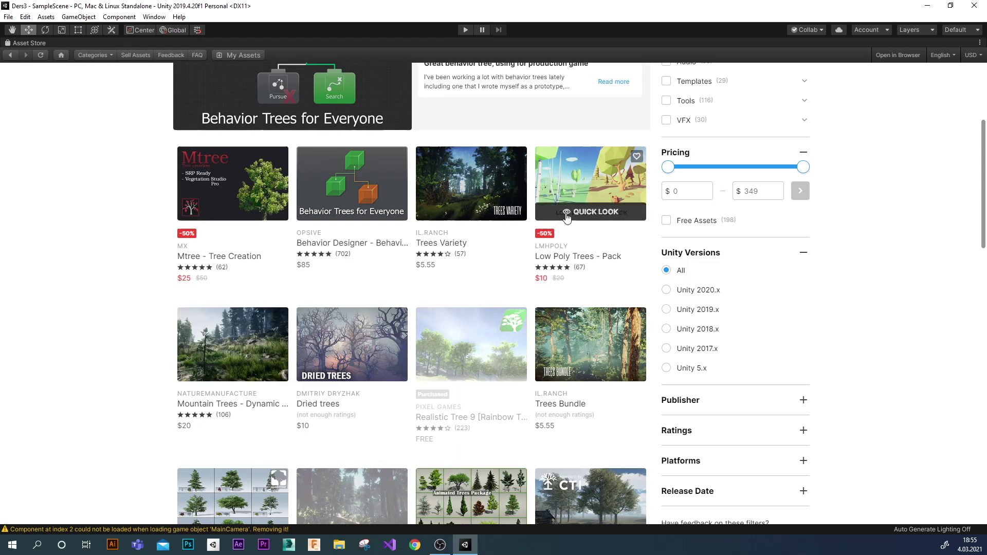
click(667, 221)
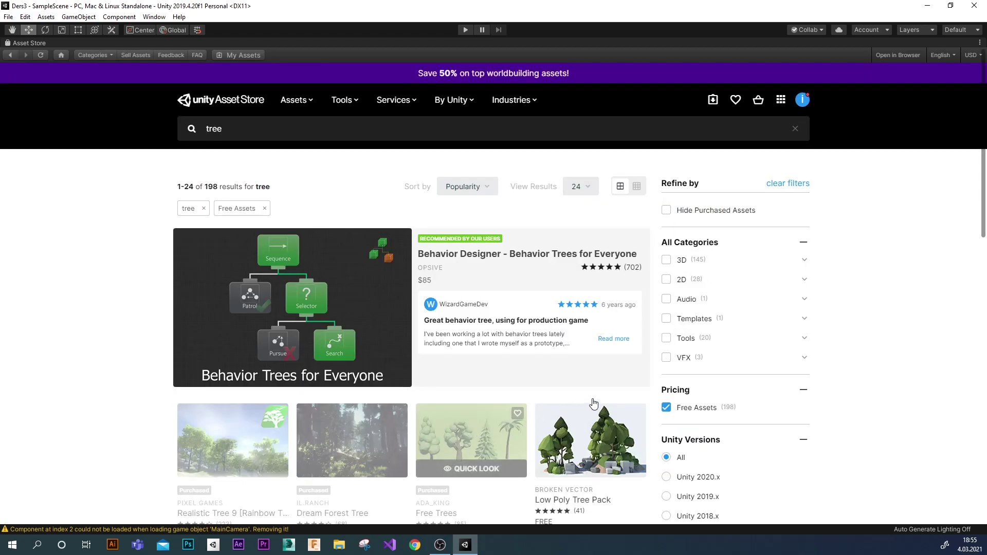
scroll(686, 410, down, 3)
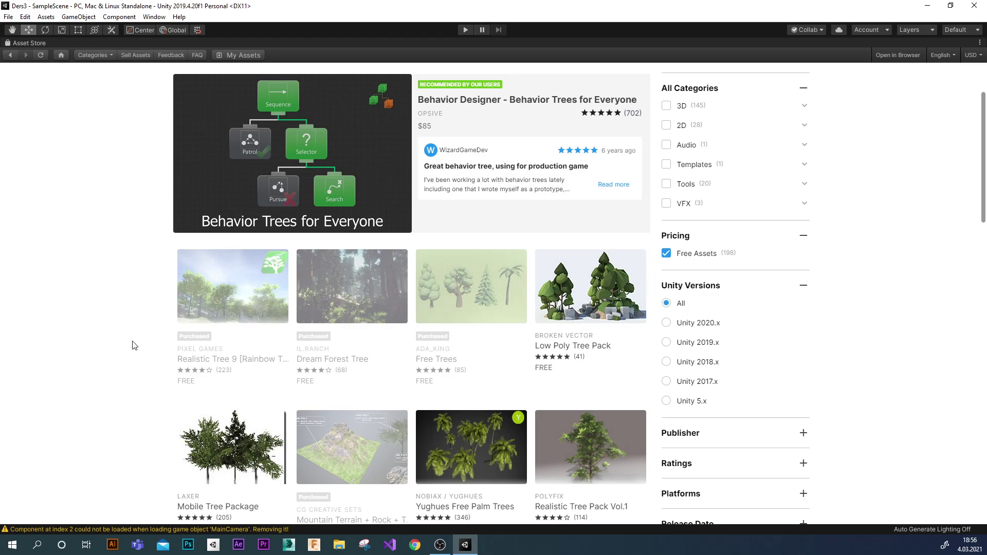
scroll(133, 345, down, 2)
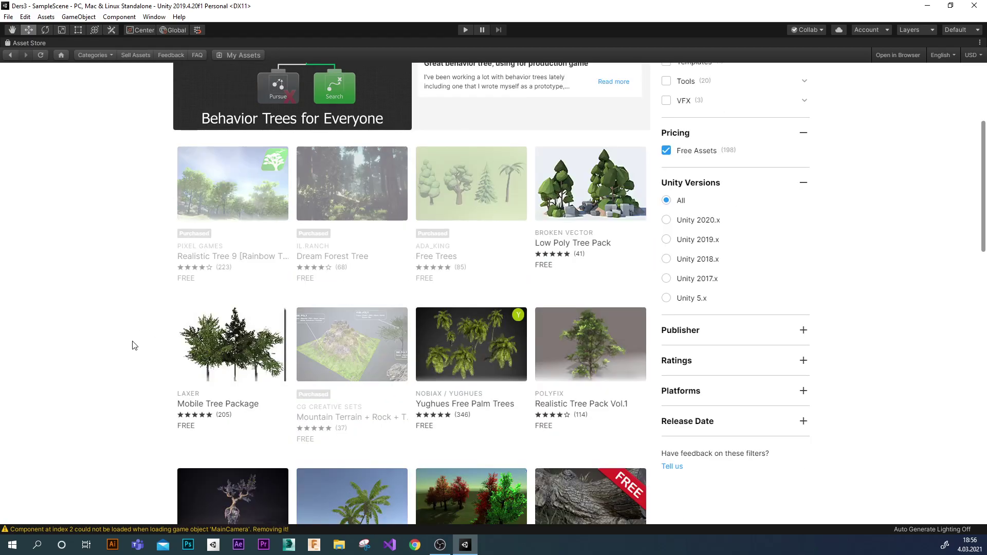
scroll(133, 345, up, 1)
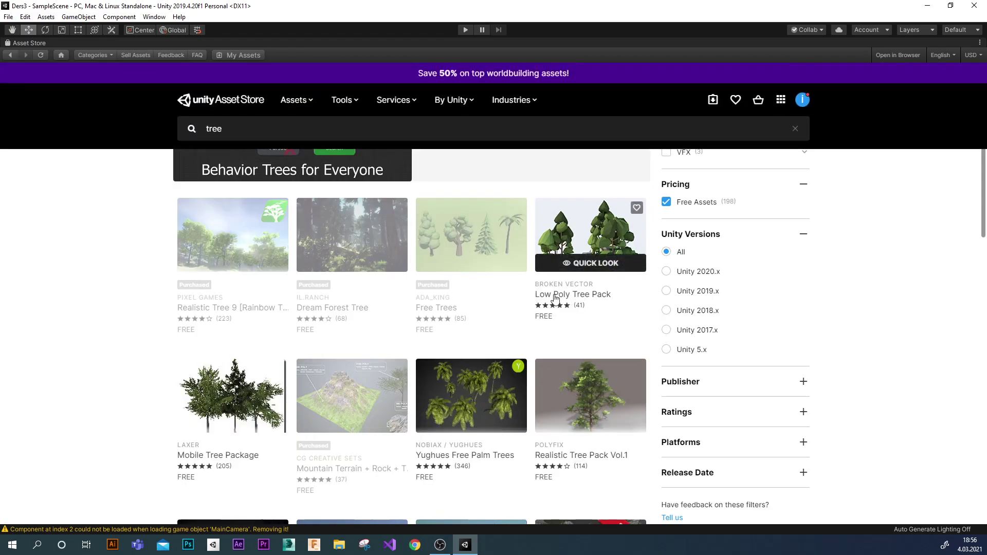
Un-maximize the Asset Store panel and return to the Scene view.
click(980, 42)
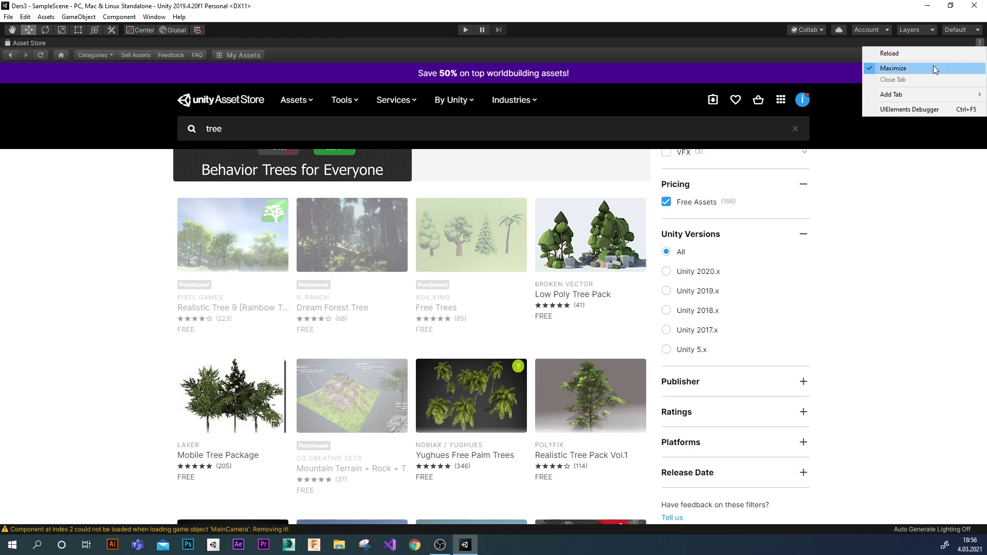
click(915, 71)
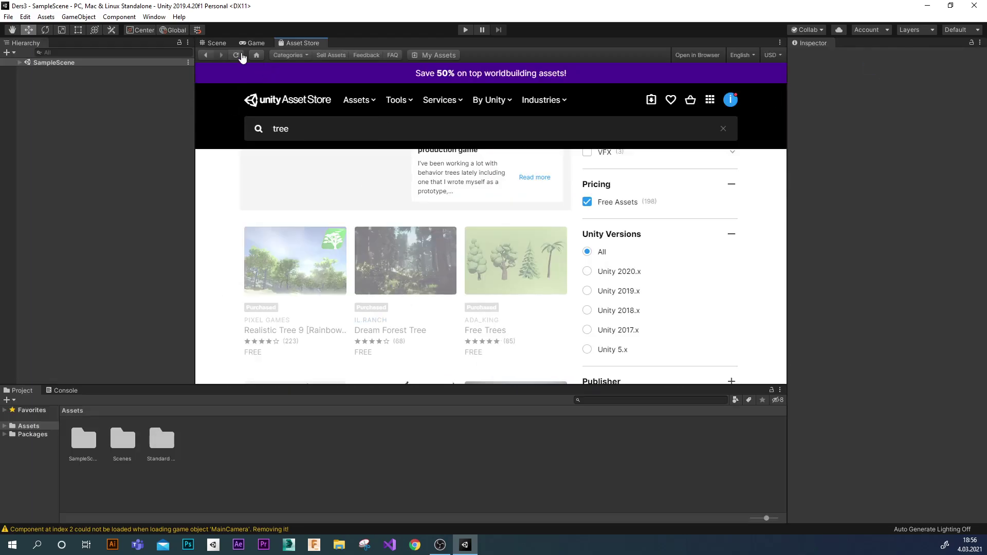
click(215, 44)
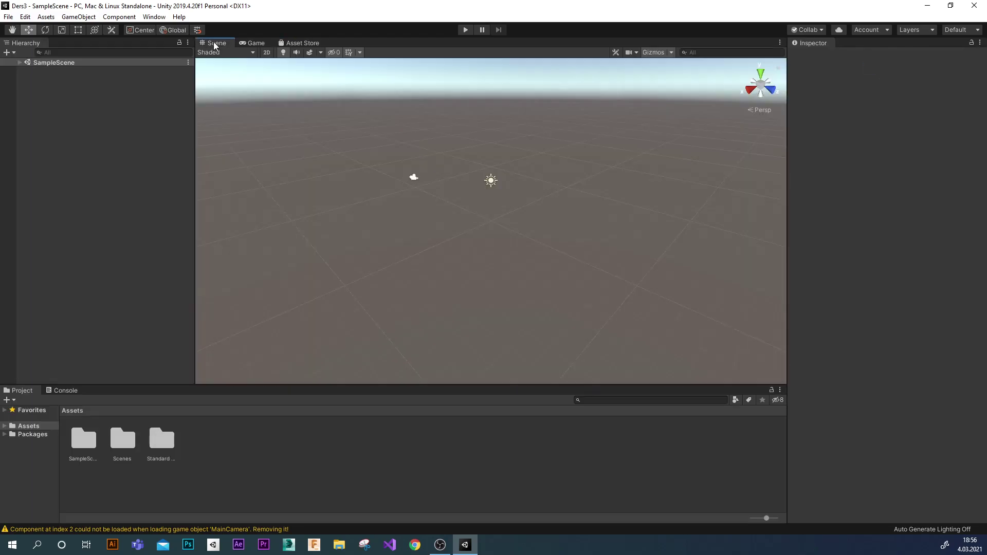
Expand SampleScene, Assets and Standard Assets, widening the Project folder tree.
click(20, 63)
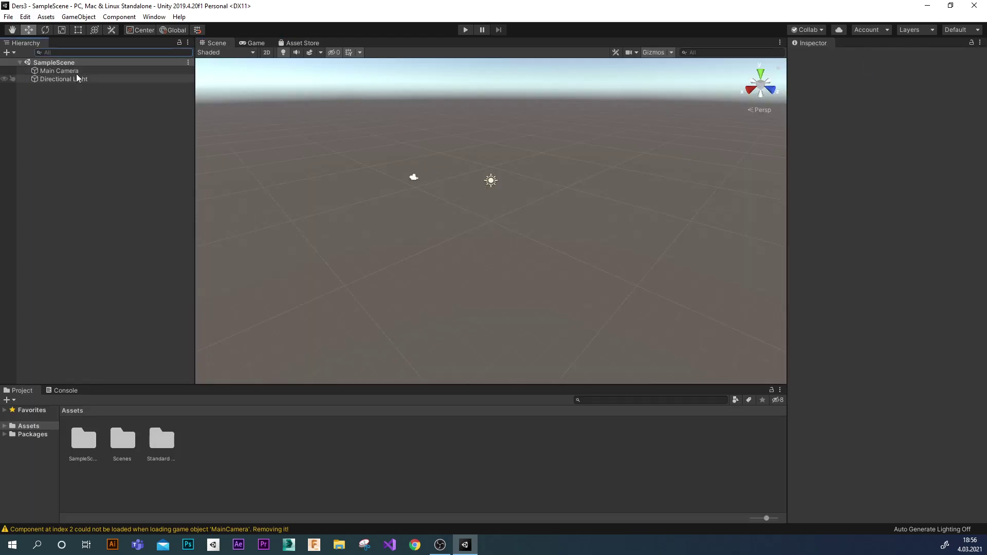
click(5, 427)
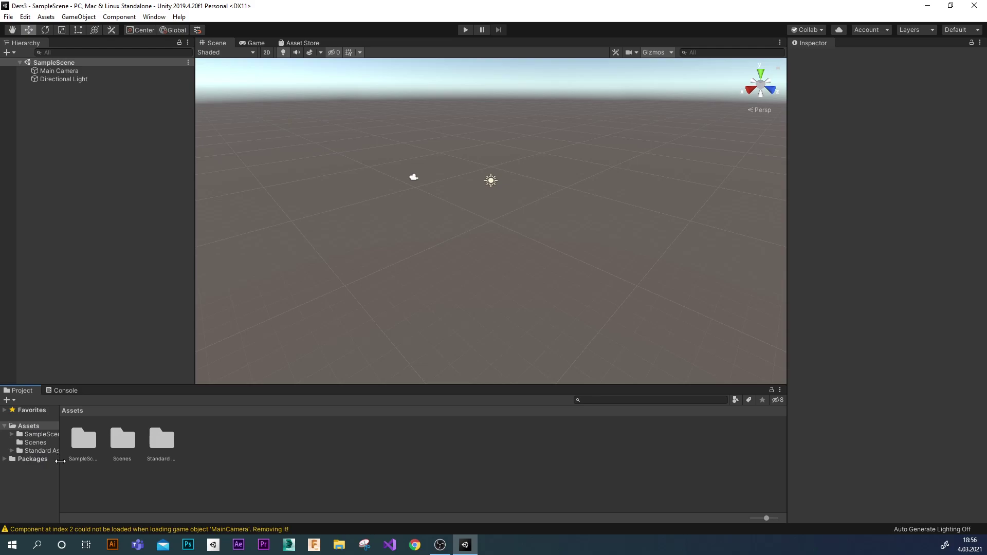
drag(60, 461, 144, 461)
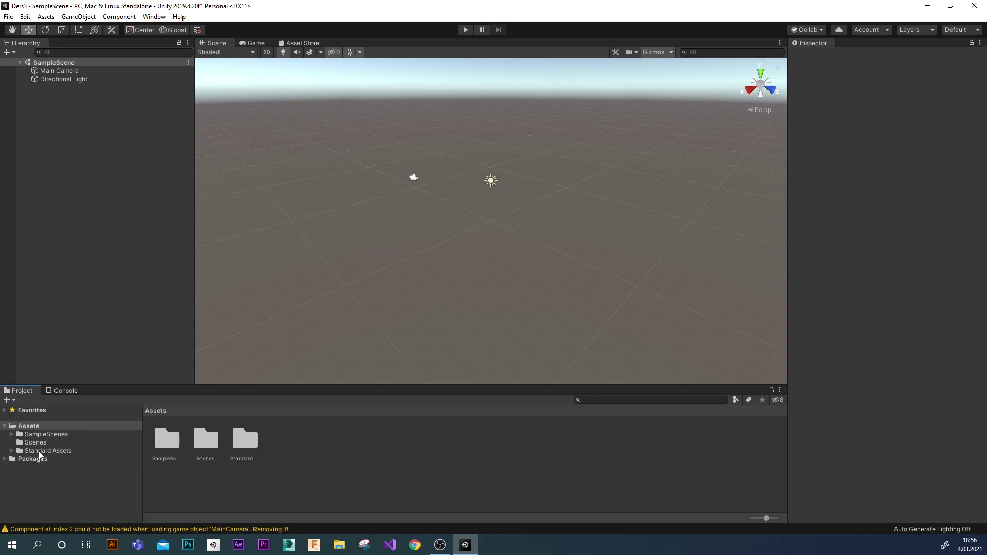
click(11, 451)
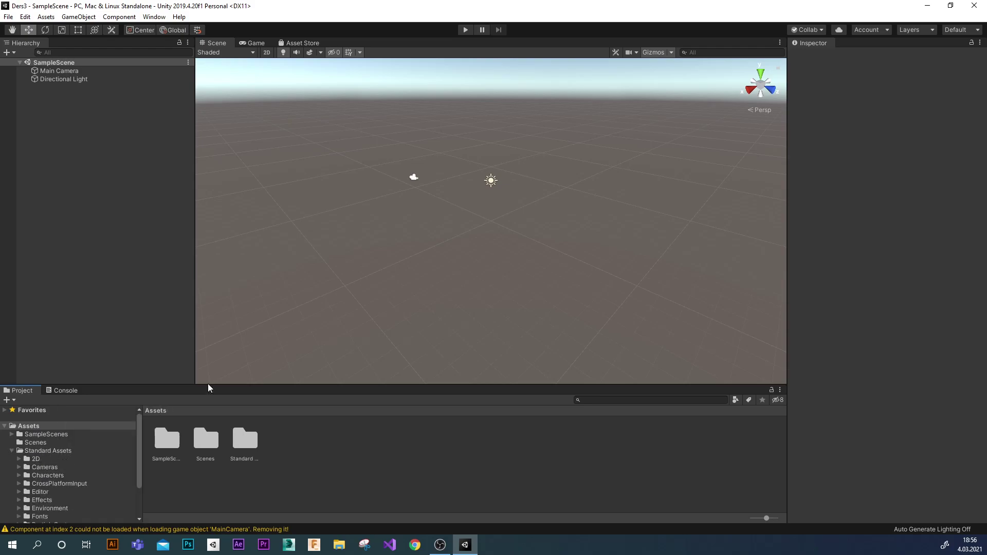
click(969, 33)
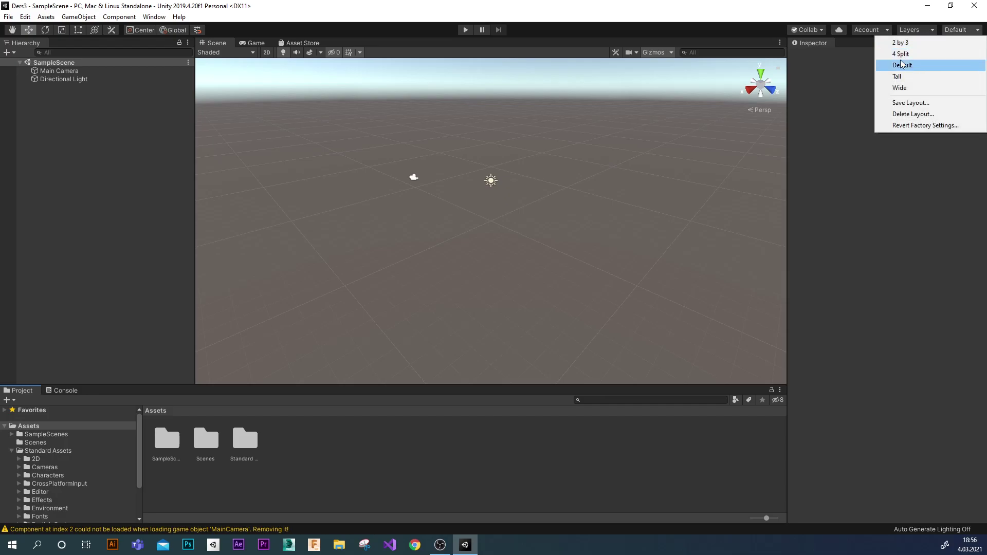
Switch to the 2 by 3 layout, resize the panels and show Project assets as a list.
click(914, 45)
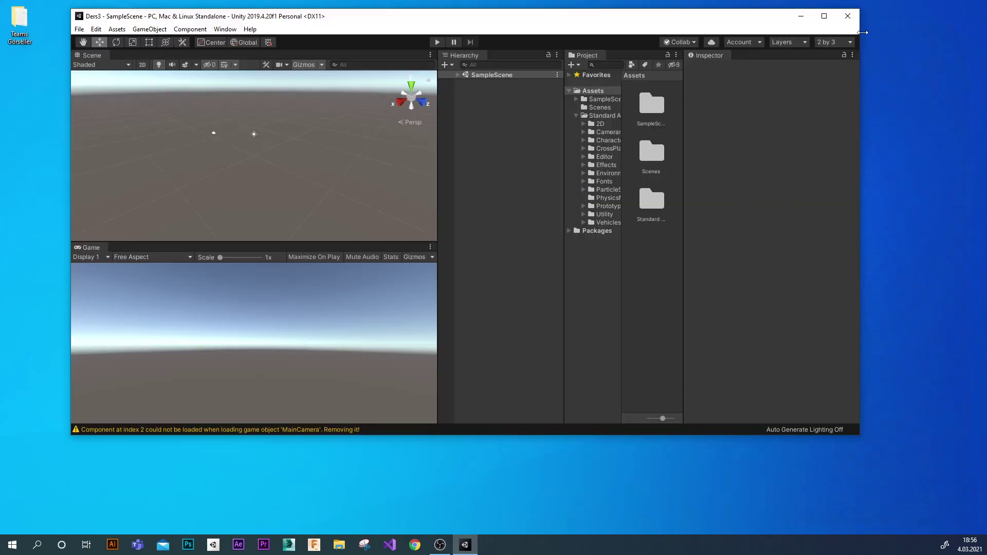
click(825, 16)
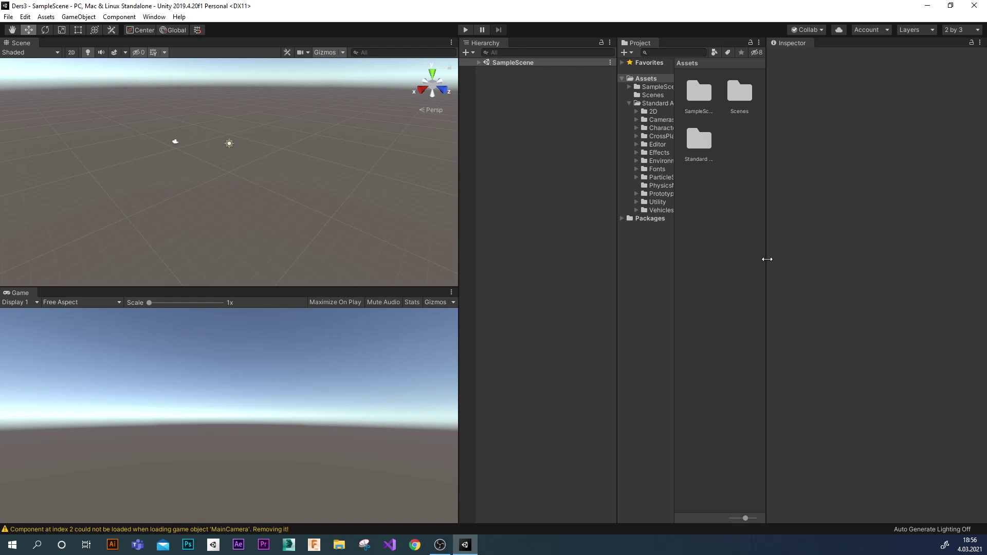
drag(767, 260, 957, 259)
drag(459, 271, 573, 266)
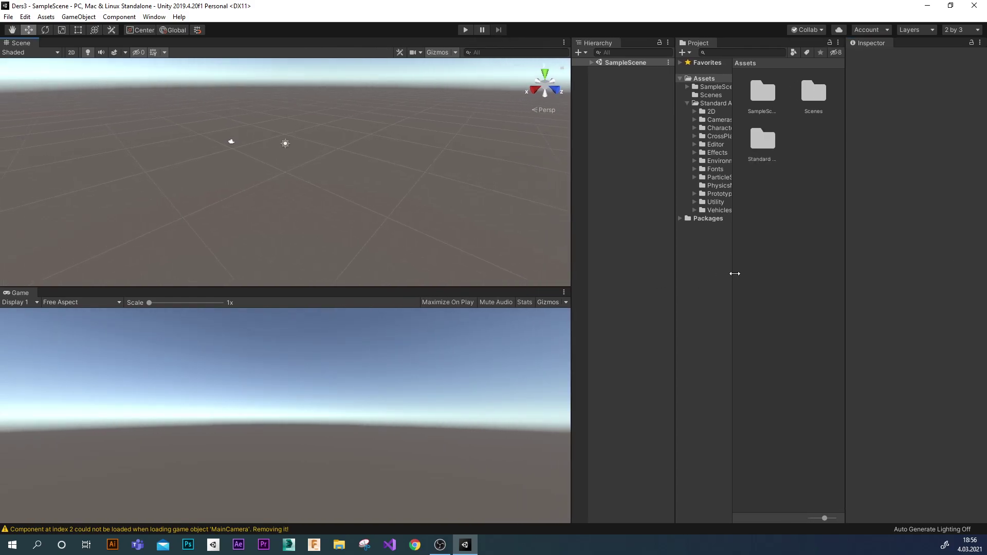
drag(825, 519, 771, 519)
click(733, 373)
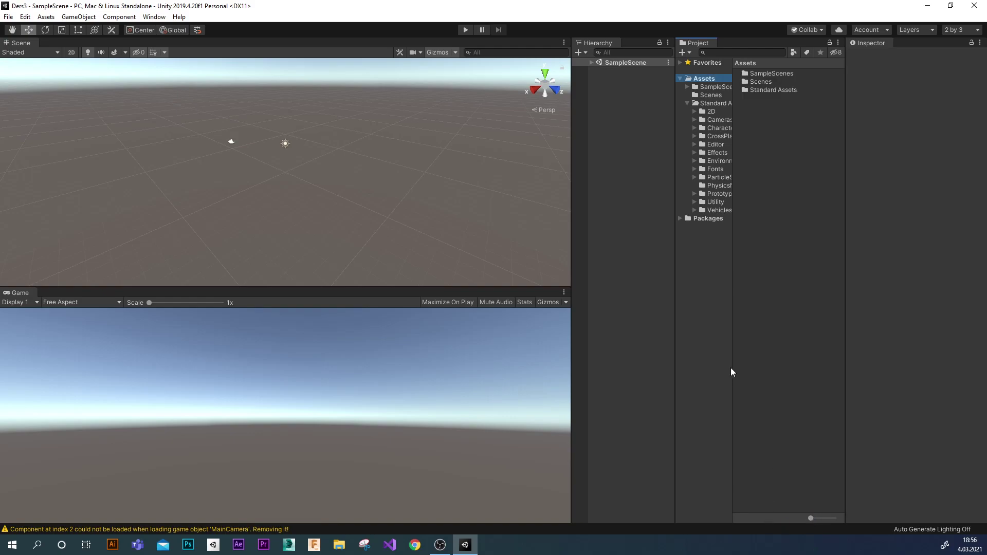
click(914, 303)
drag(675, 289, 607, 289)
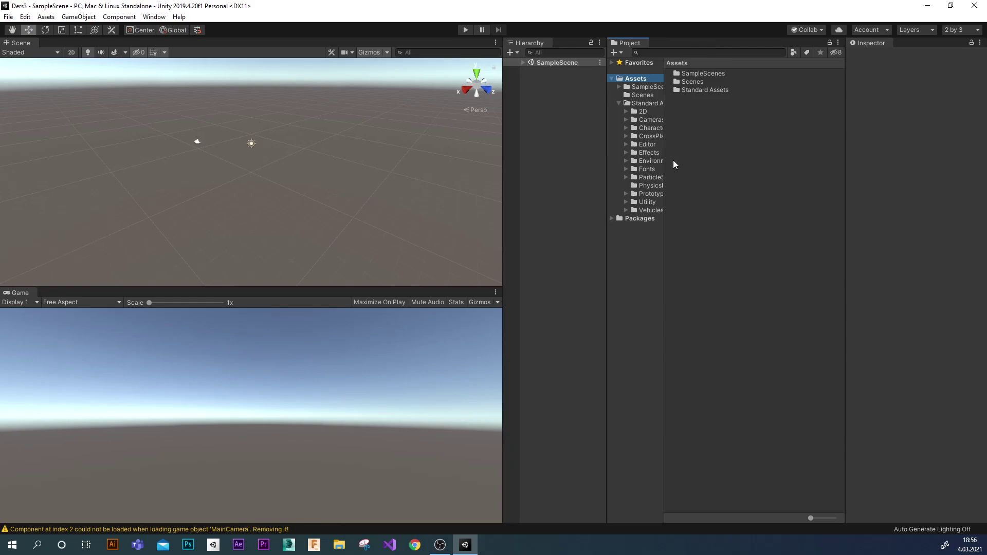
drag(664, 166, 697, 166)
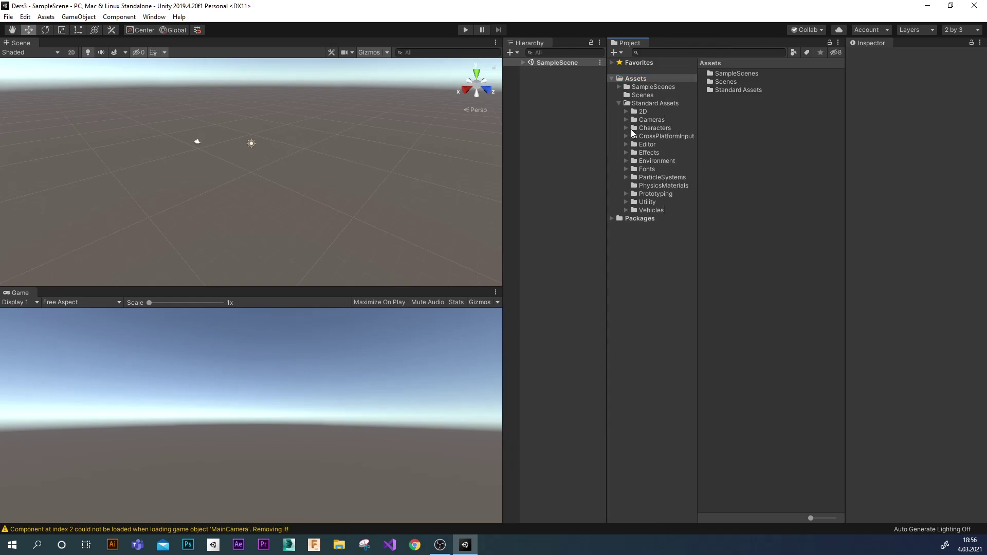
Expand Characters > ThirdPersonCharacter and open its Prefabs folder.
click(626, 129)
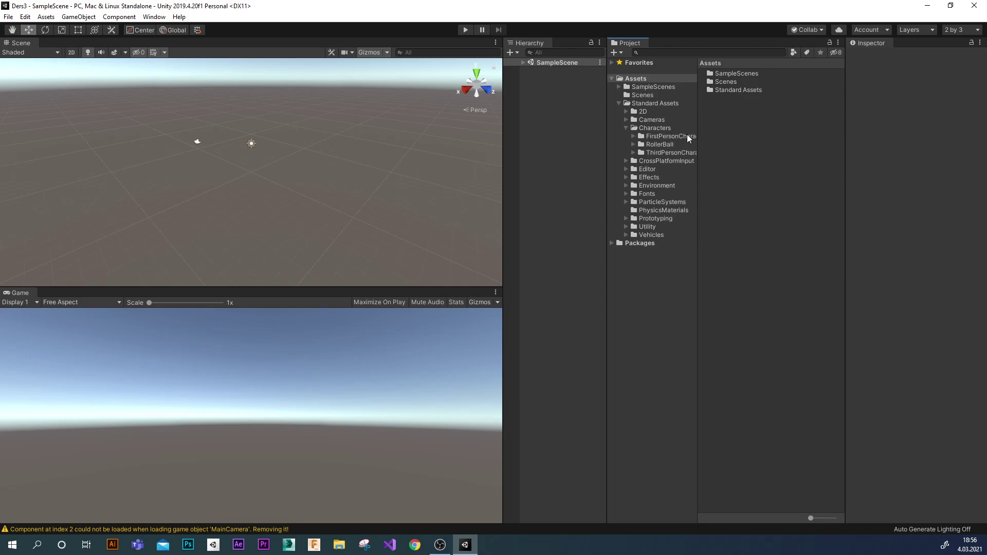
click(633, 153)
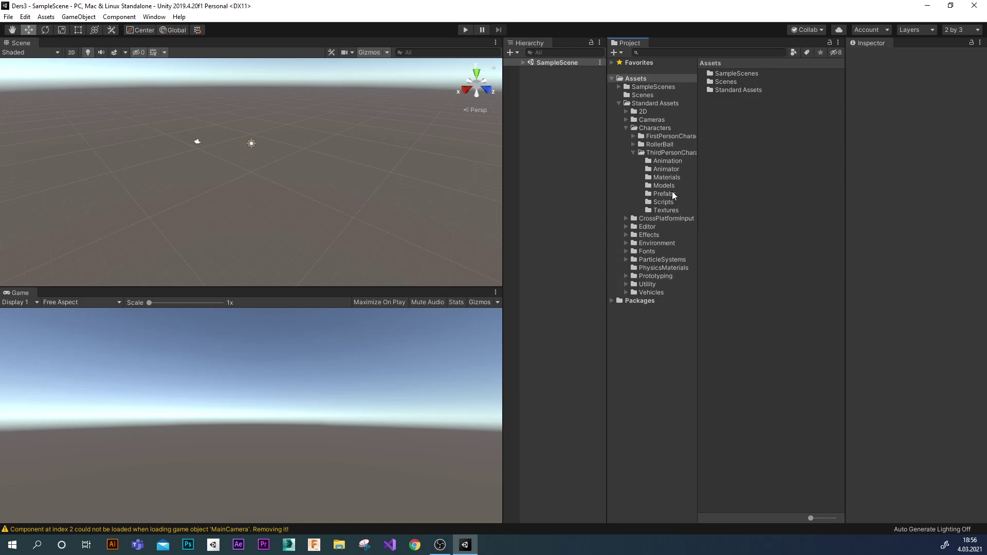
click(649, 193)
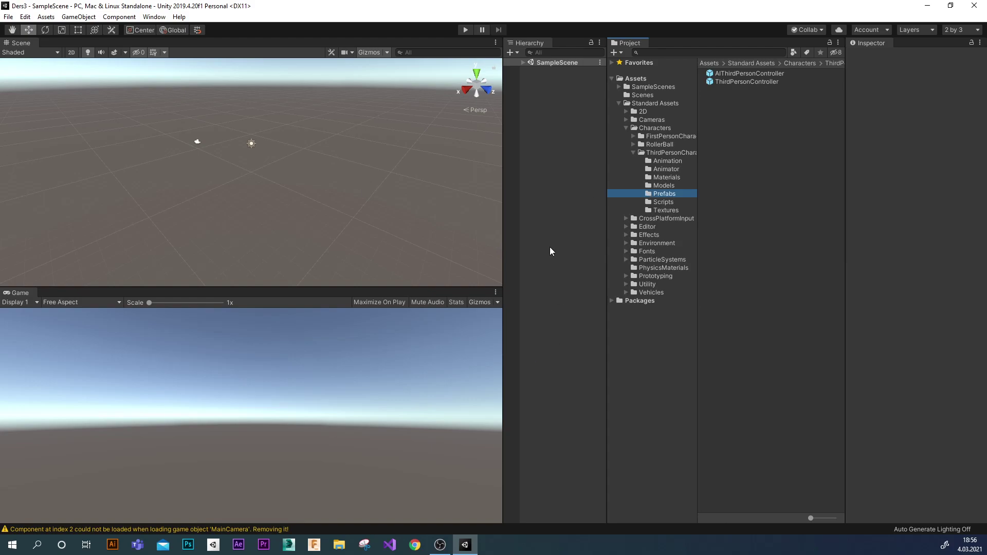
click(533, 108)
Add a 3D Plane to SampleScene from the Hierarchy context menu.
click(524, 63)
right_click(537, 108)
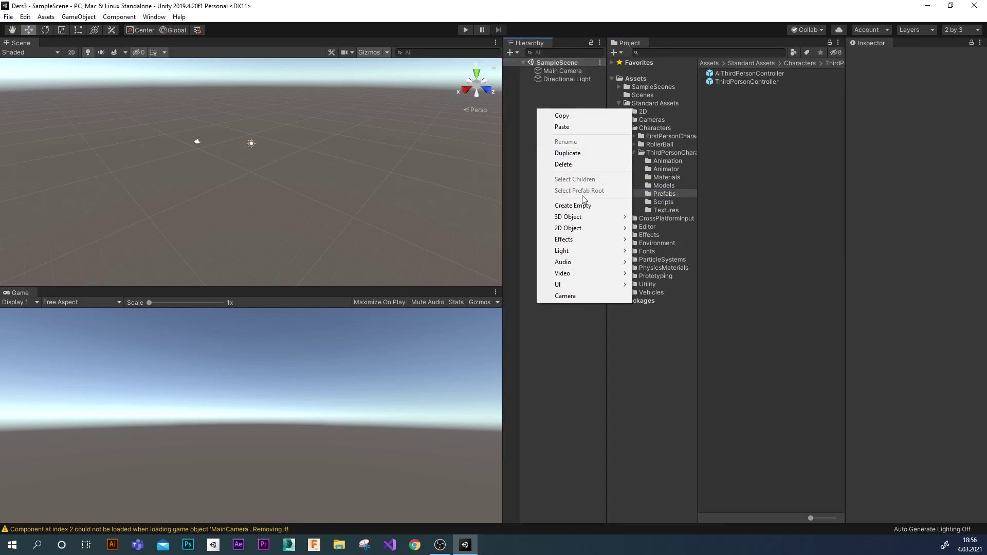
mouse_move(576, 217)
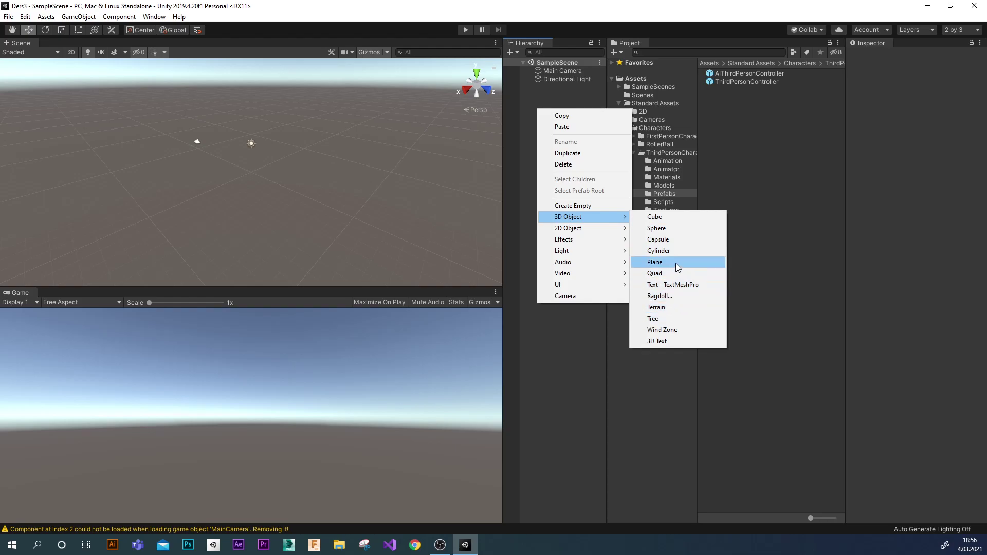
click(678, 263)
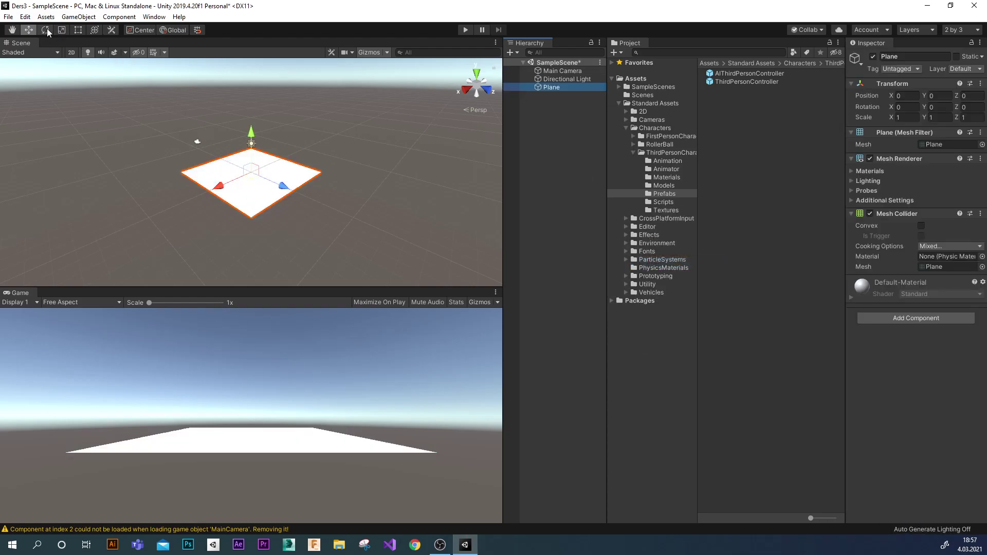
Scale the plane up to about 4.1903.
click(60, 30)
drag(251, 172, 415, 150)
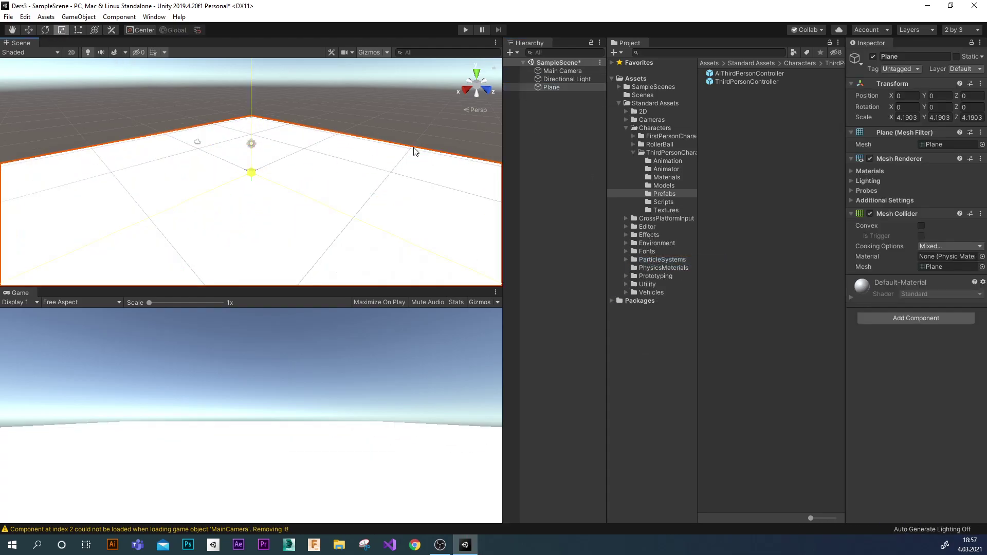
scroll(337, 208, down, 2)
scroll(349, 180, down, 2)
scroll(334, 144, down, 1)
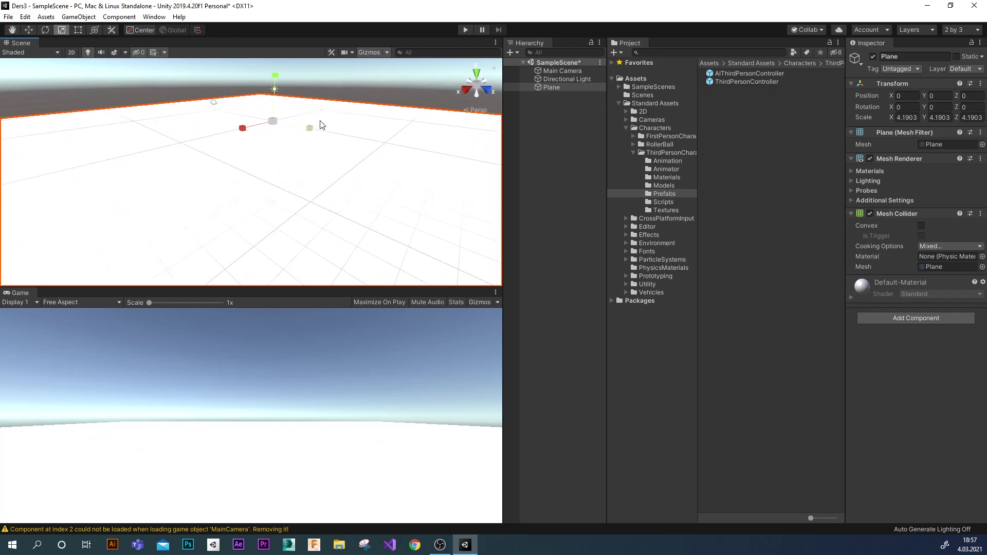
Move the plane to position -5.47, -4.82, 19.53.
key(w)
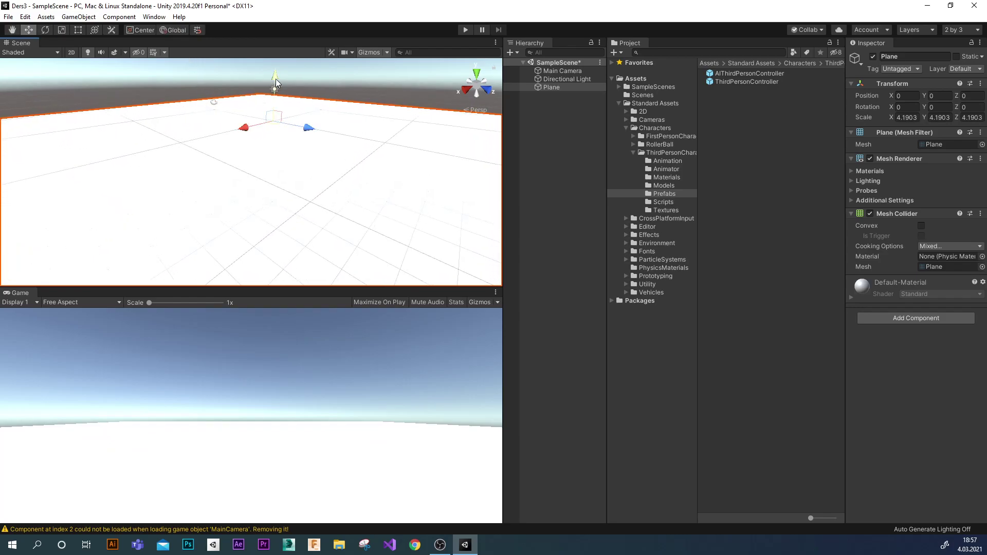
drag(276, 83, 276, 126)
mouse_move(244, 183)
mouse_down()
mouse_move(344, 173)
mouse_move(335, 173)
mouse_up()
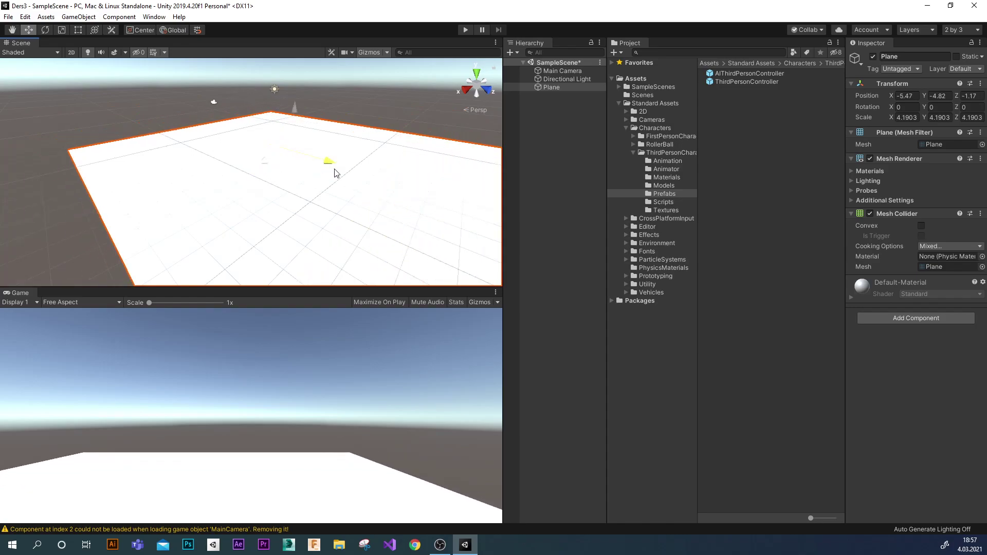
drag(335, 173, 456, 223)
Drop the ThirdPersonController prefab onto the plane and scale it to 2.444.
click(735, 82)
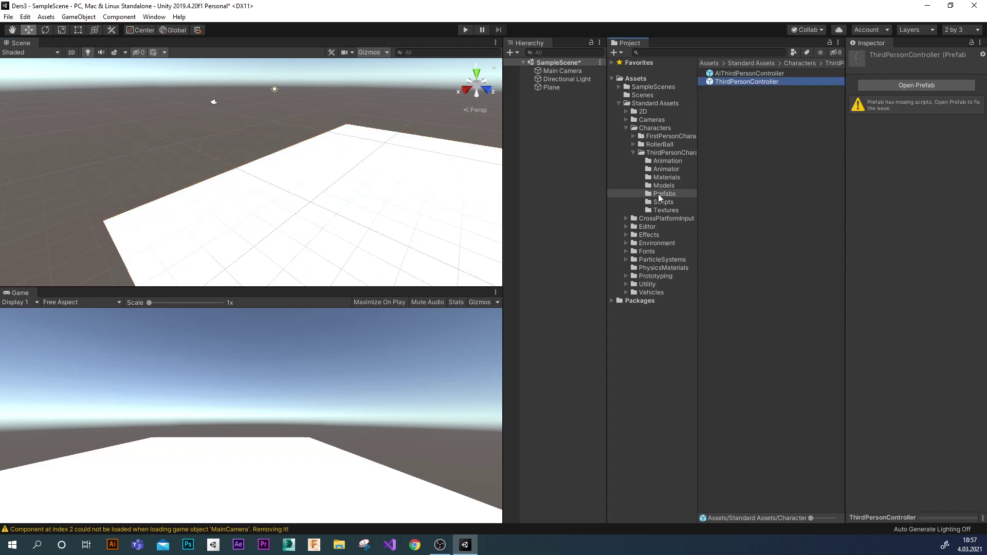
drag(710, 82, 320, 228)
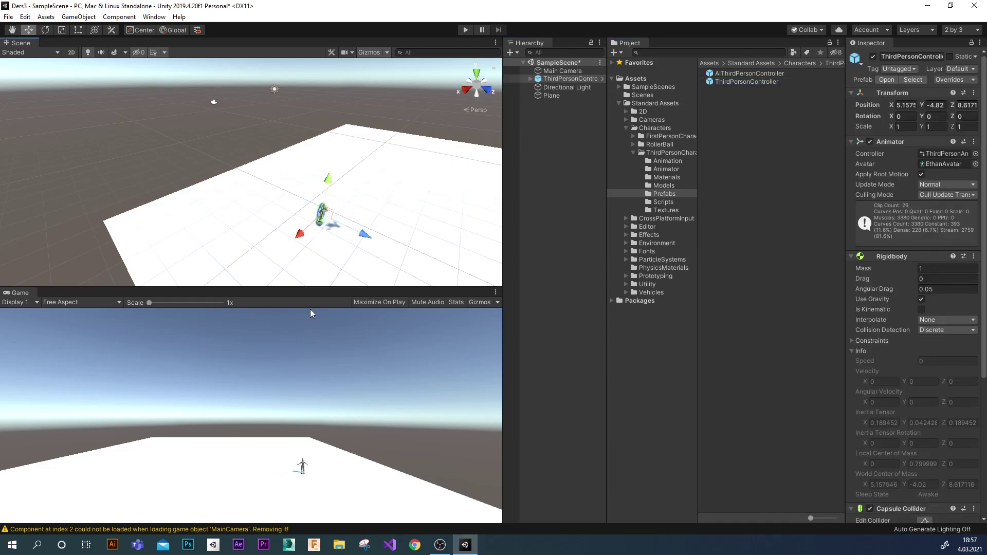
key(r)
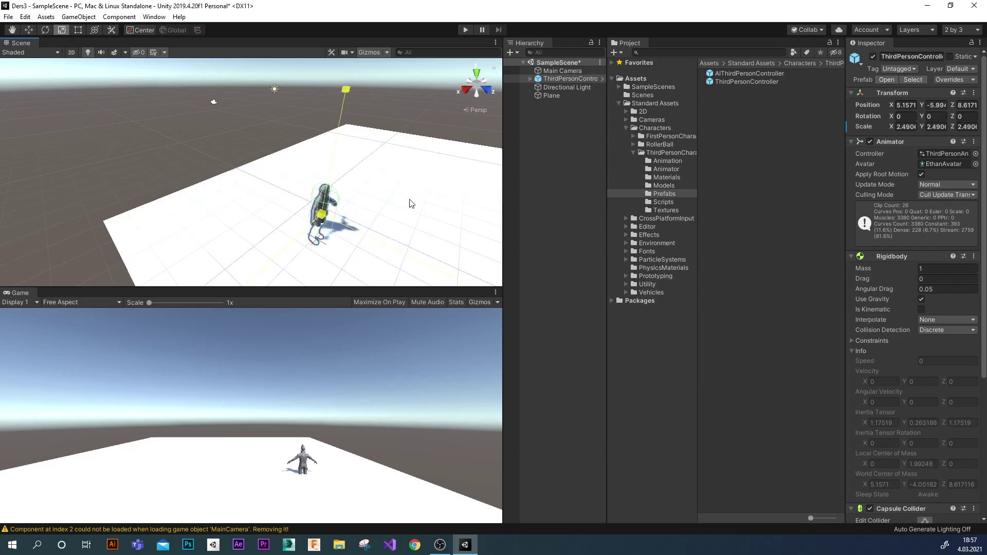
drag(322, 220, 392, 203)
Move the character to -0.12, -4.88, 3.33 and enter Play mode.
key(w)
drag(328, 188, 339, 173)
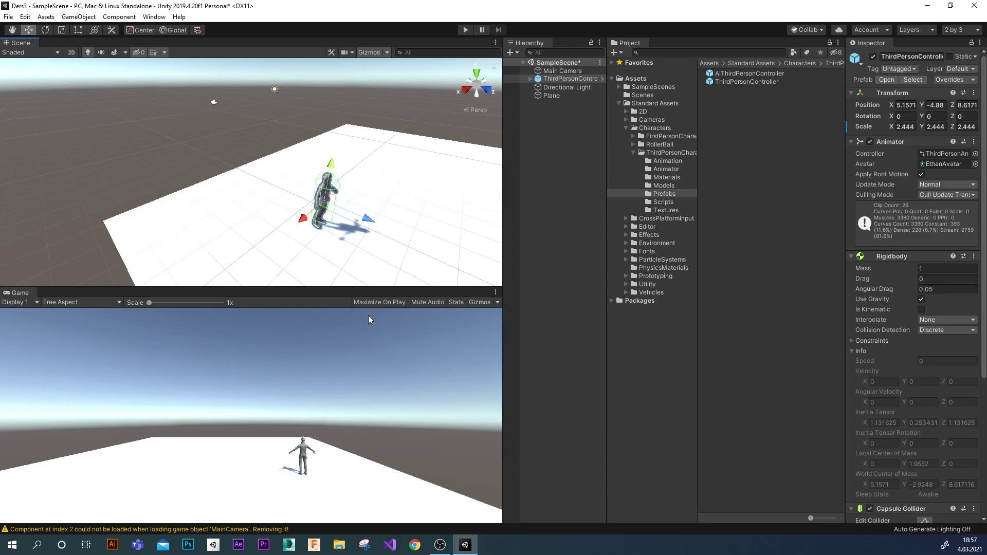
drag(367, 219, 364, 217)
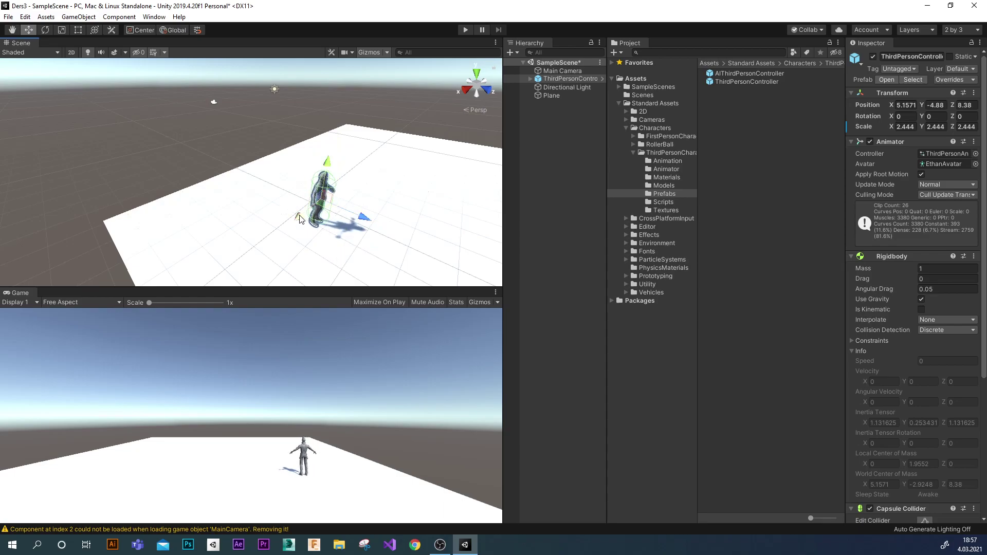
drag(300, 220, 337, 186)
drag(396, 190, 333, 190)
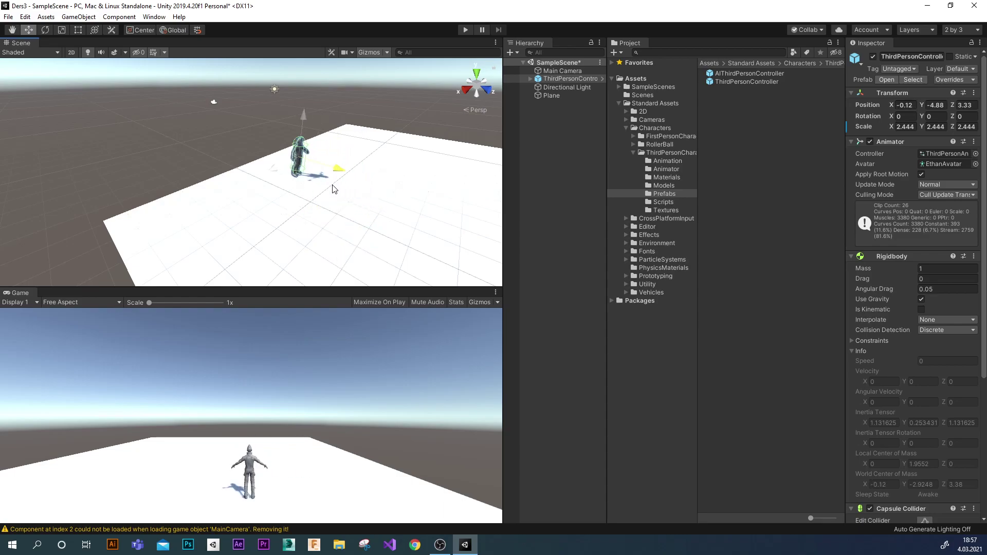
click(463, 30)
click(154, 17)
mouse_move(236, 144)
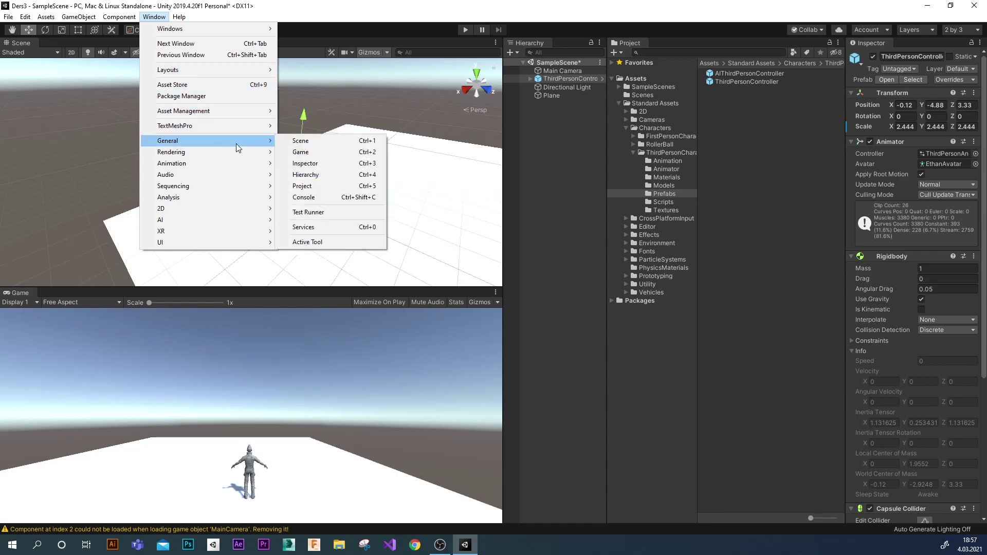
click(329, 197)
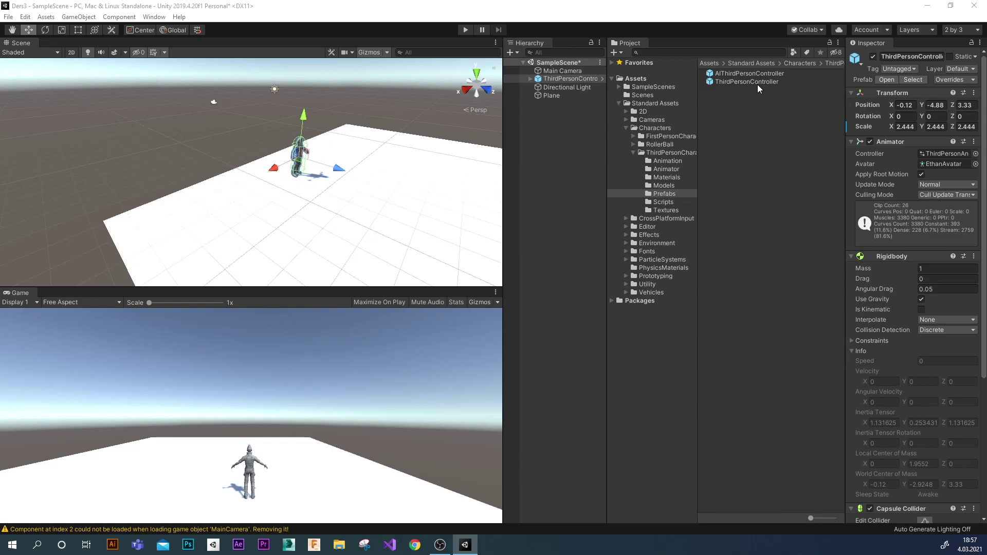
click(68, 291)
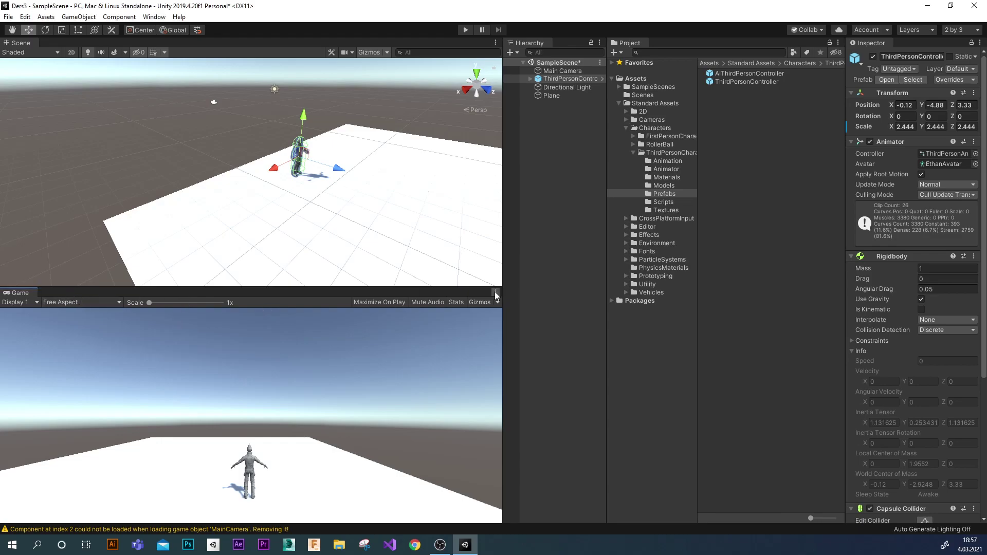
click(496, 293)
mouse_move(561, 357)
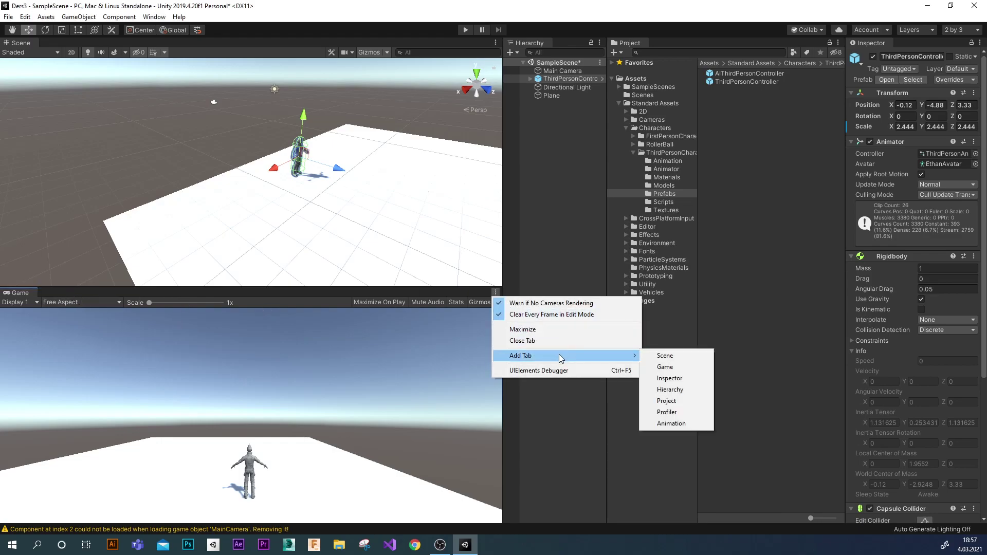
click(218, 292)
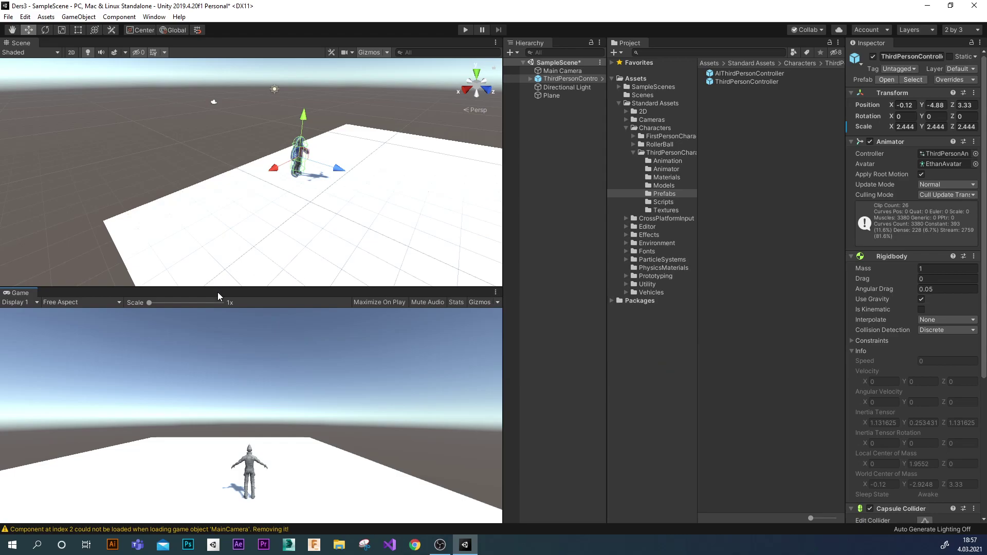
click(156, 17)
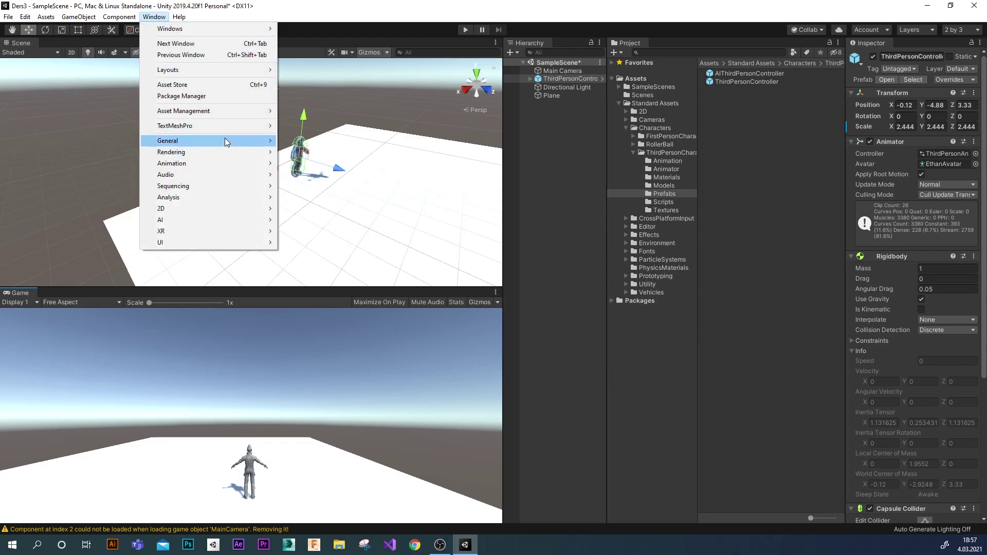
mouse_move(224, 139)
click(309, 202)
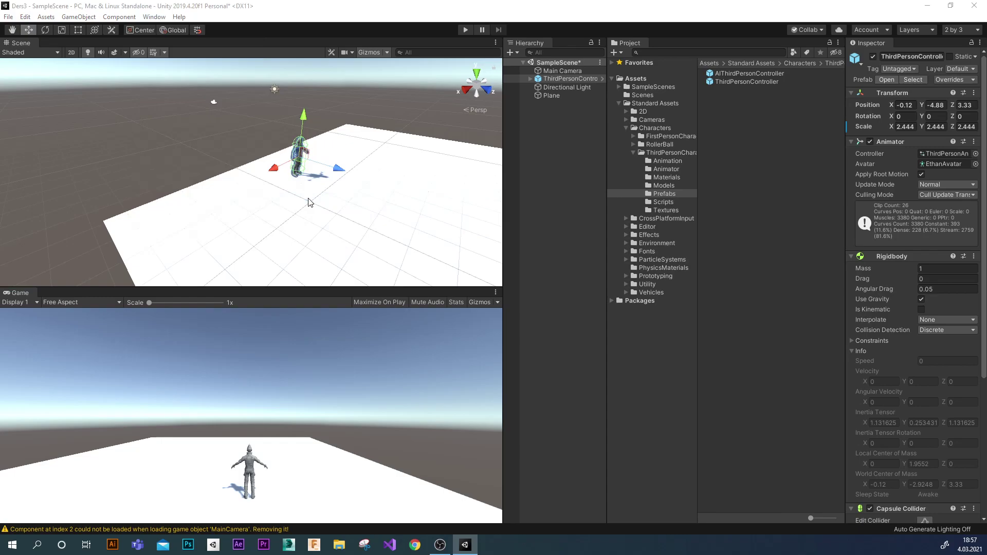
click(96, 291)
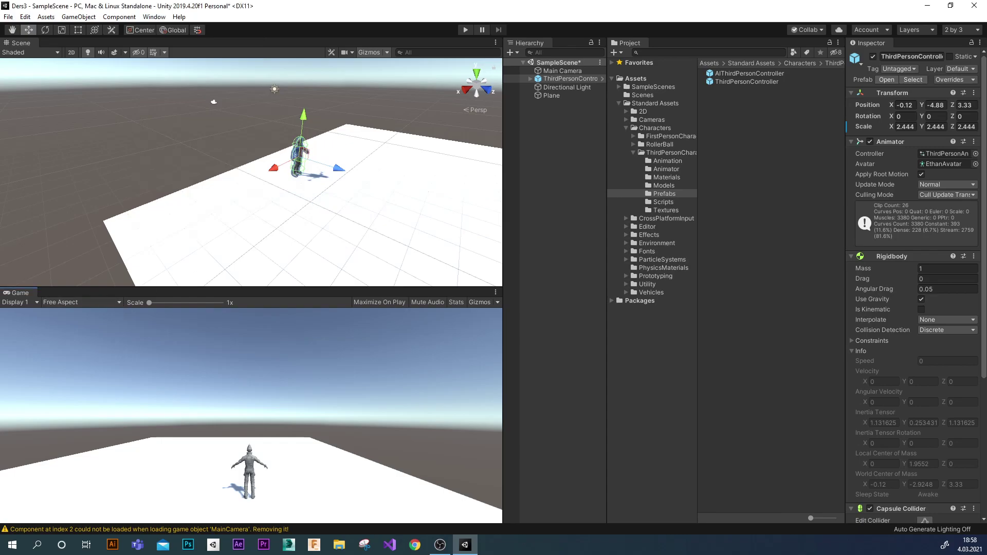
Dock the Console beside the Game view and scroll to the CS0619 GUIText error.
mouse_move(26, 363)
mouse_down()
mouse_move(69, 321)
mouse_move(54, 298)
mouse_up()
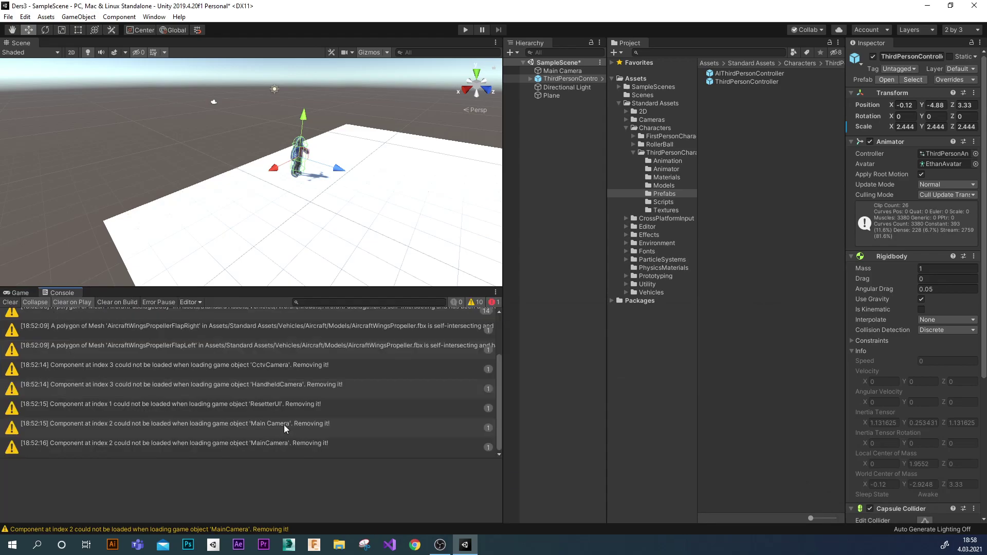
scroll(286, 428, up, 3)
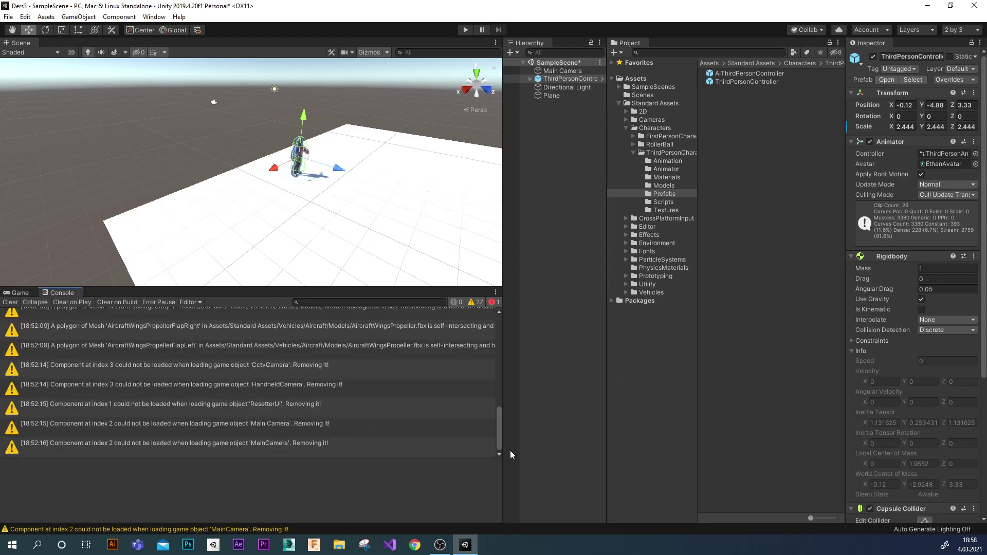
drag(500, 448, 500, 323)
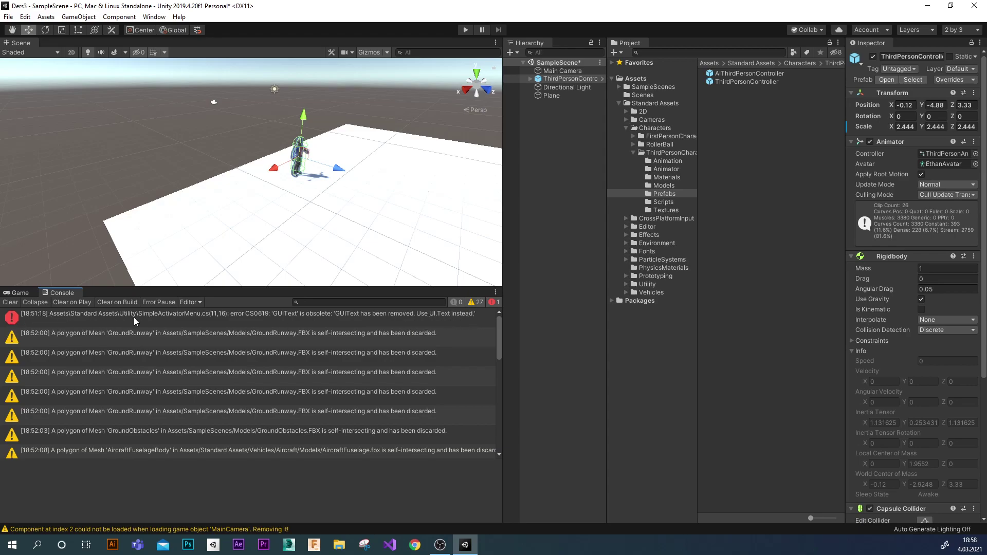
Trace the GUIText error to SimpleActivatorMenu in Standard Assets > Utility and view its camSwitchButton code.
click(83, 316)
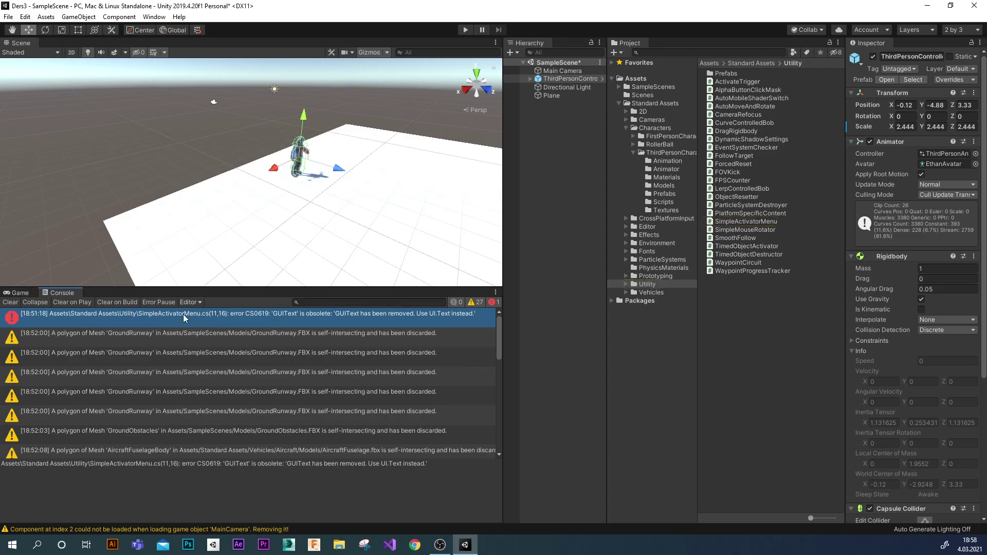
click(633, 152)
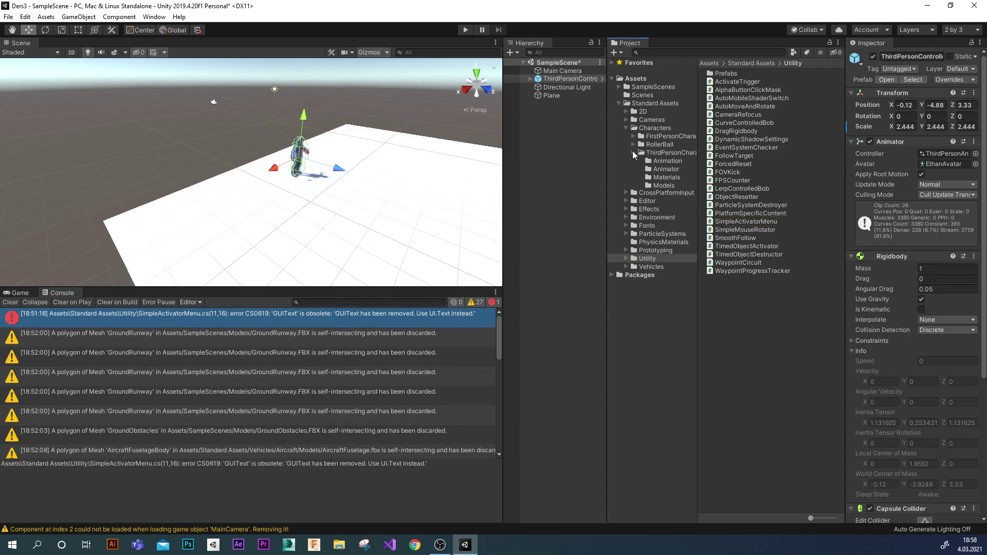
click(626, 227)
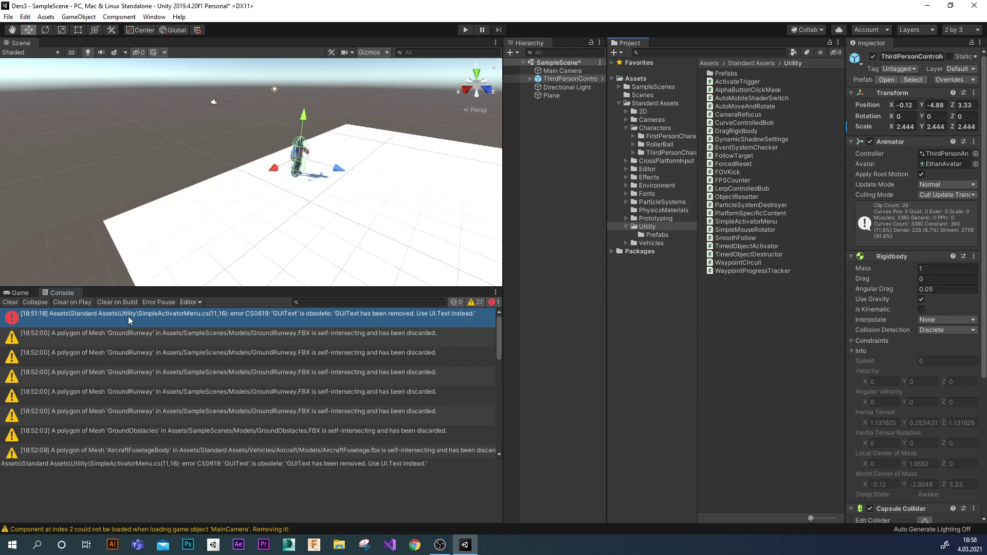
click(685, 229)
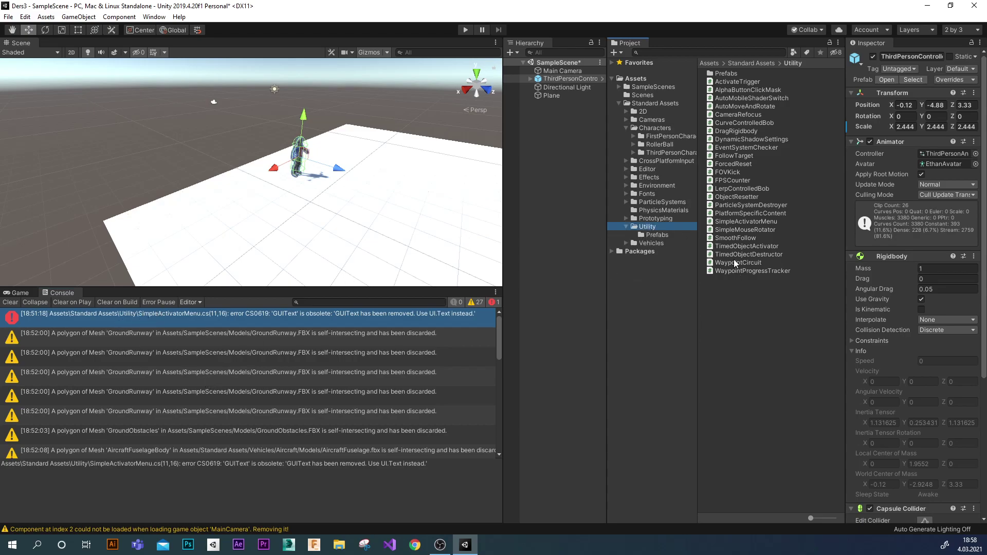
click(734, 222)
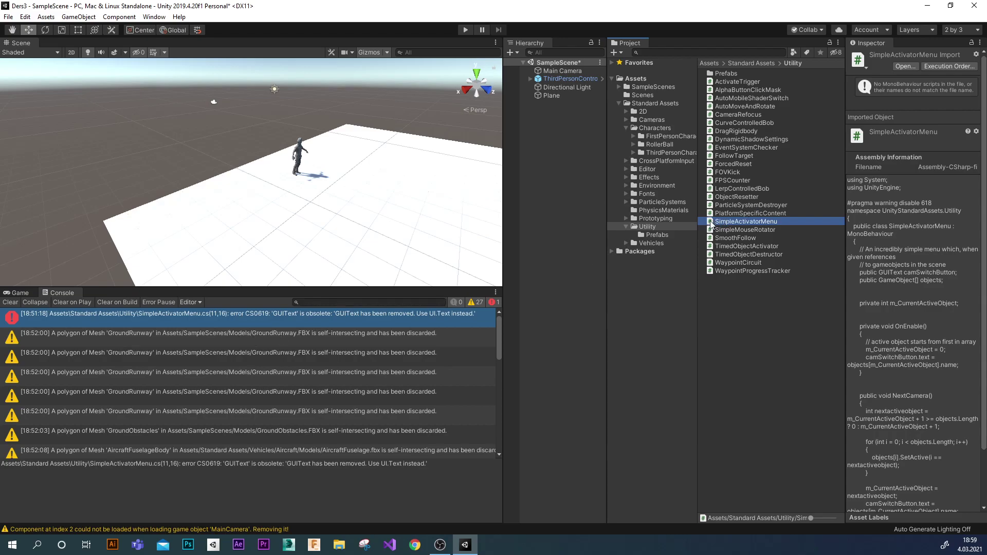
Open SimpleActivatorMenu.cs in Visual Studio for editing.
double_click(712, 224)
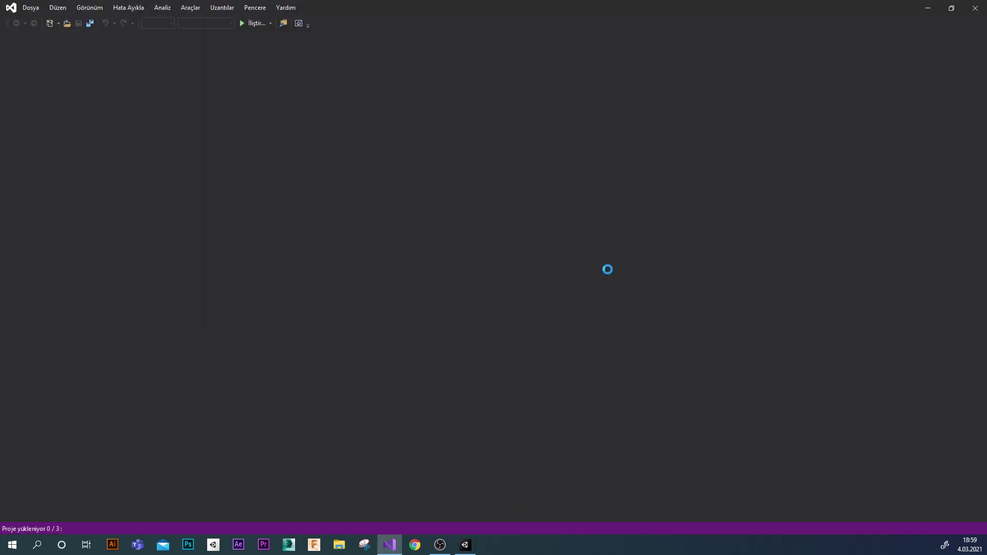
click(466, 547)
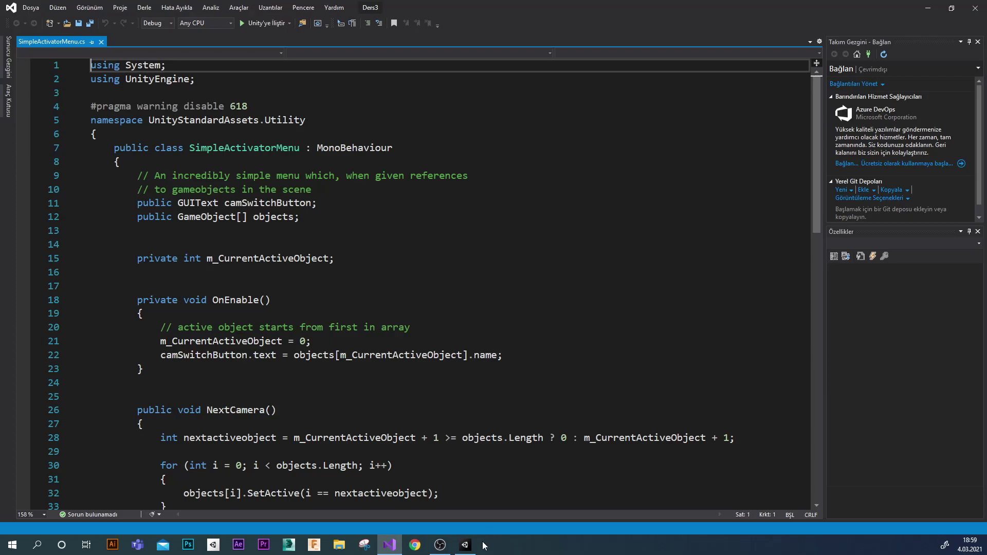
click(465, 546)
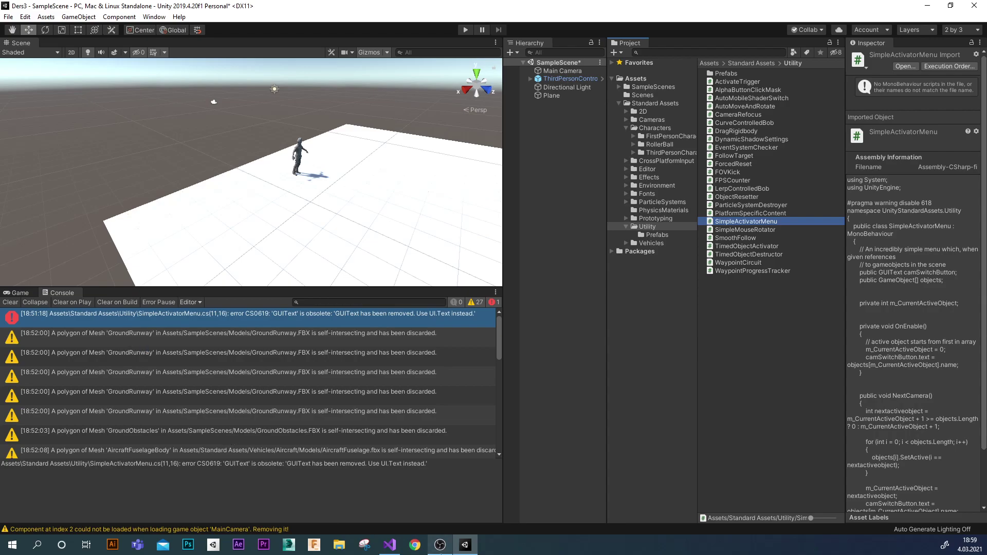
click(390, 543)
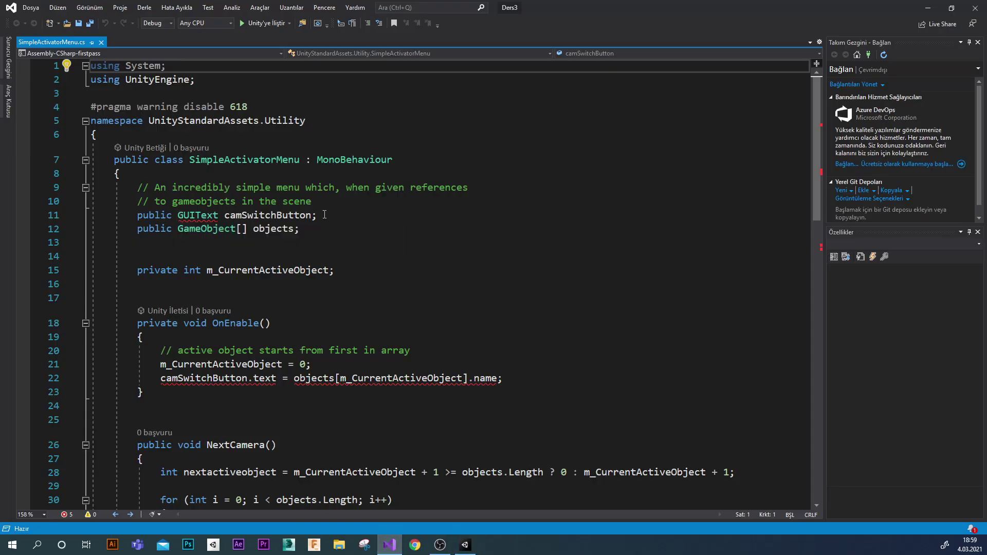
Comment out the GUIText camSwitchButton declaration and its lines in OnEnable and NextCamera with //.
click(138, 215)
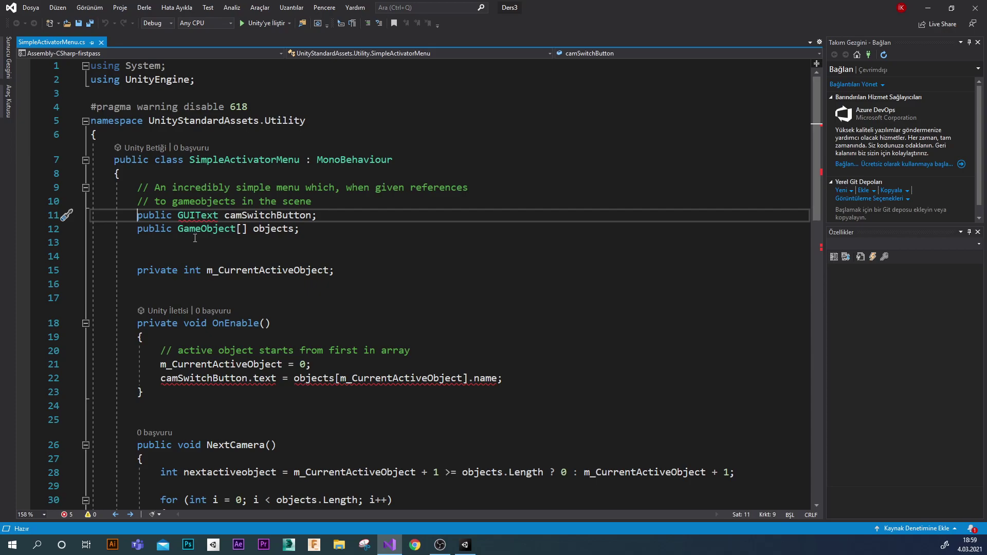
text(//)
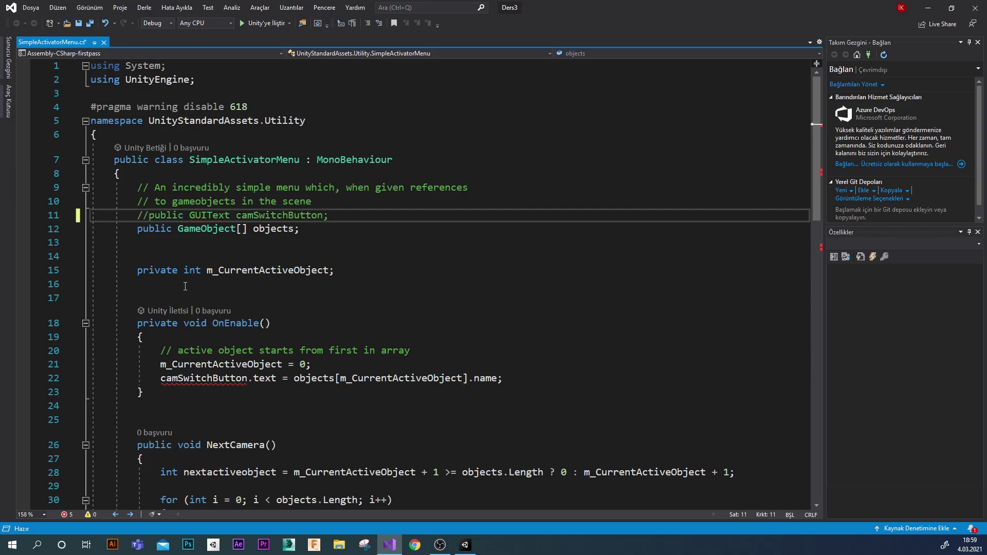
click(161, 378)
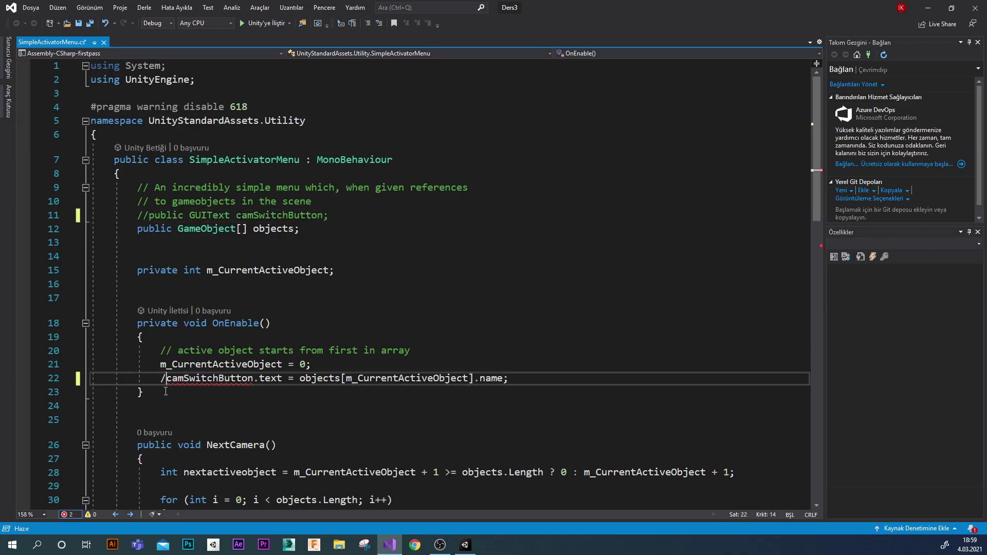
text(//)
scroll(202, 413, down, 4)
scroll(202, 413, down, 1)
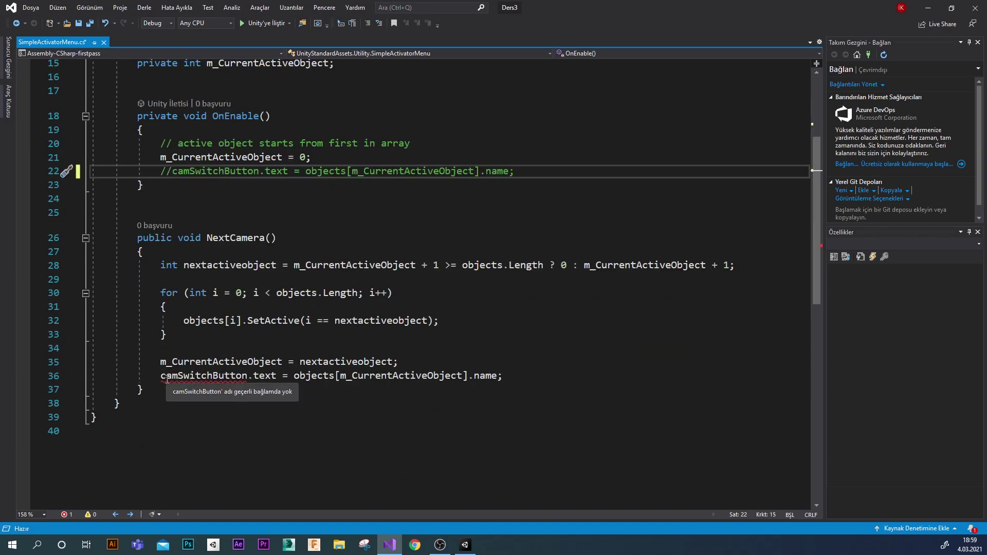
click(161, 377)
text(//)
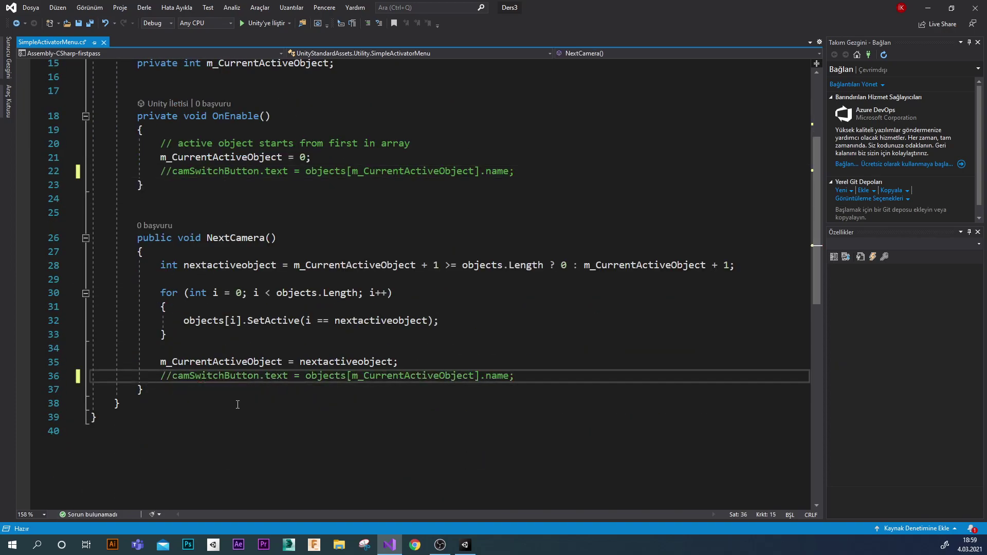
Save the edited SimpleActivatorMenu.cs script.
scroll(237, 404, down, 6)
scroll(238, 405, up, 5)
scroll(237, 404, up, 6)
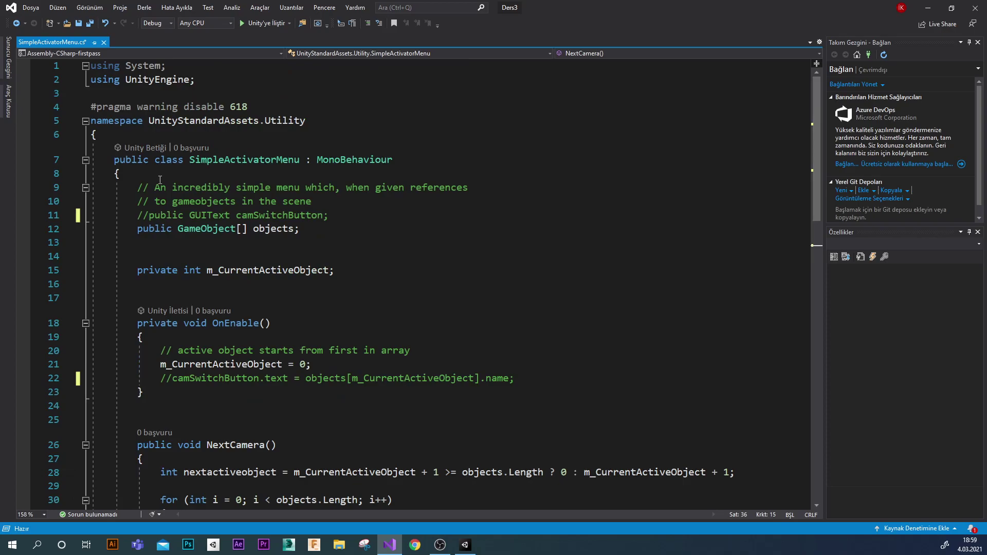
click(90, 23)
Close Visual Studio, clear the Console messages, and switch to the Game view.
click(976, 8)
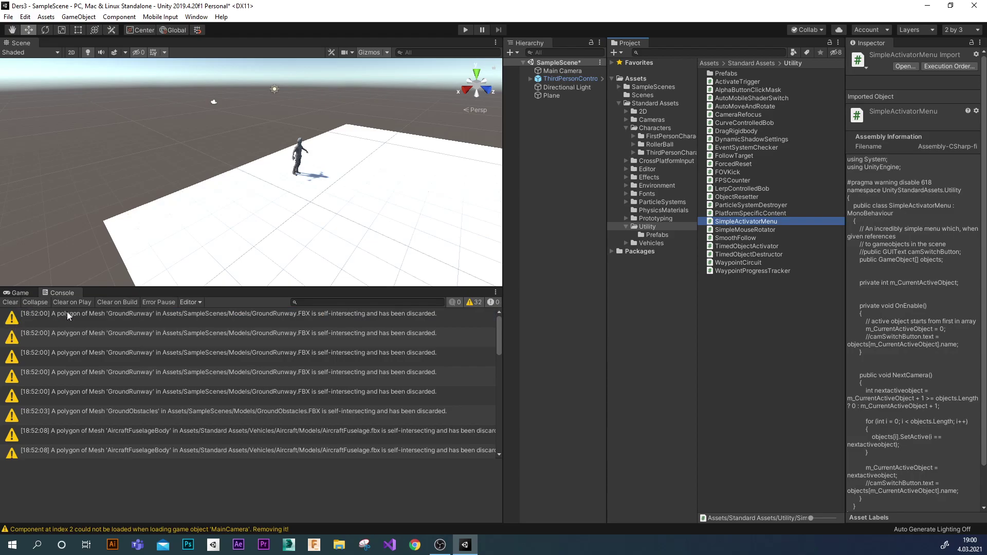
click(10, 303)
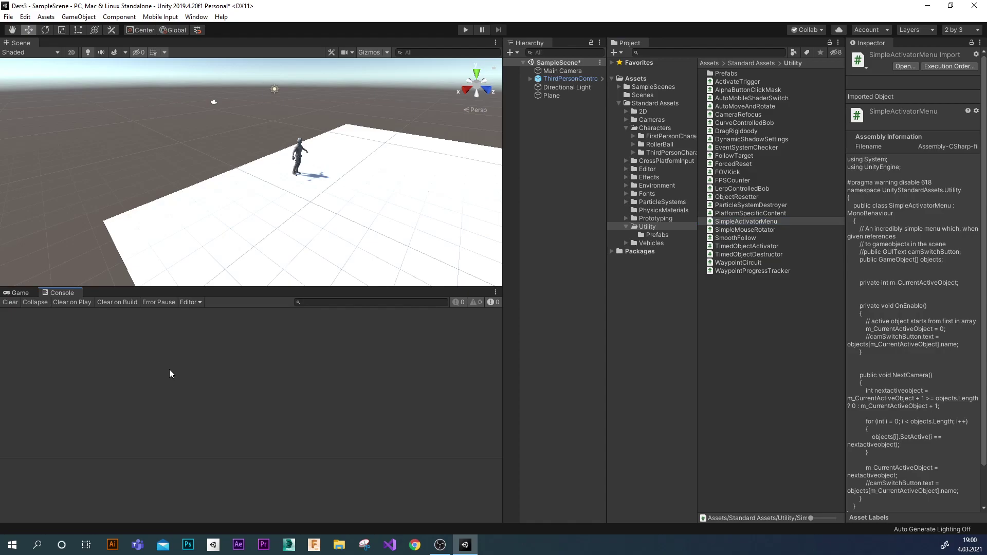
click(20, 293)
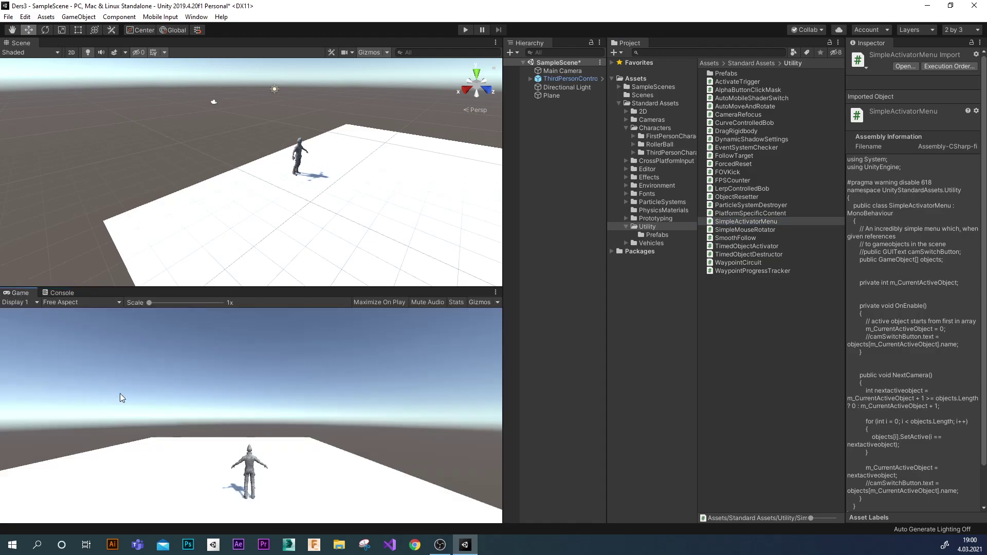
Start Play mode and run the character forward and left with W and A.
click(461, 29)
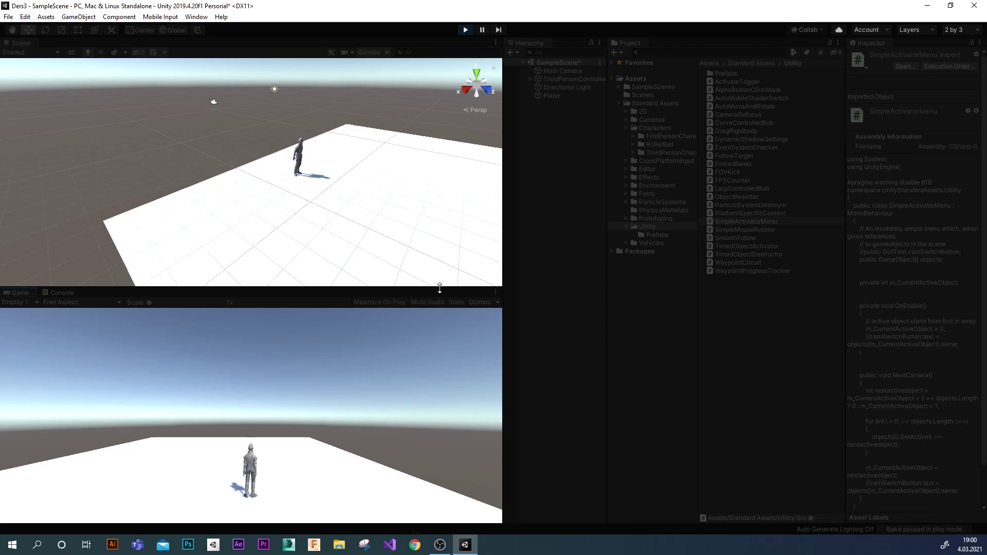
key(w)
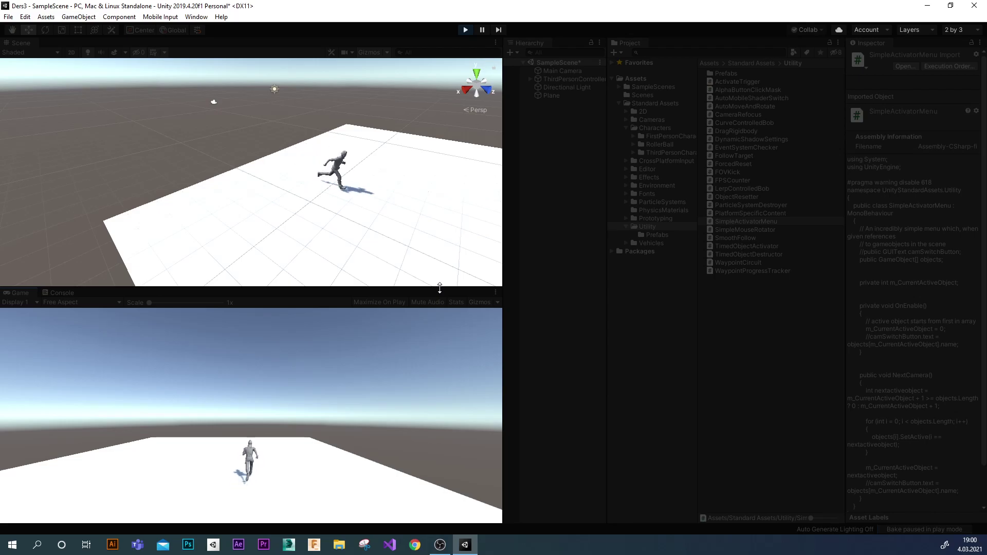
key(a)
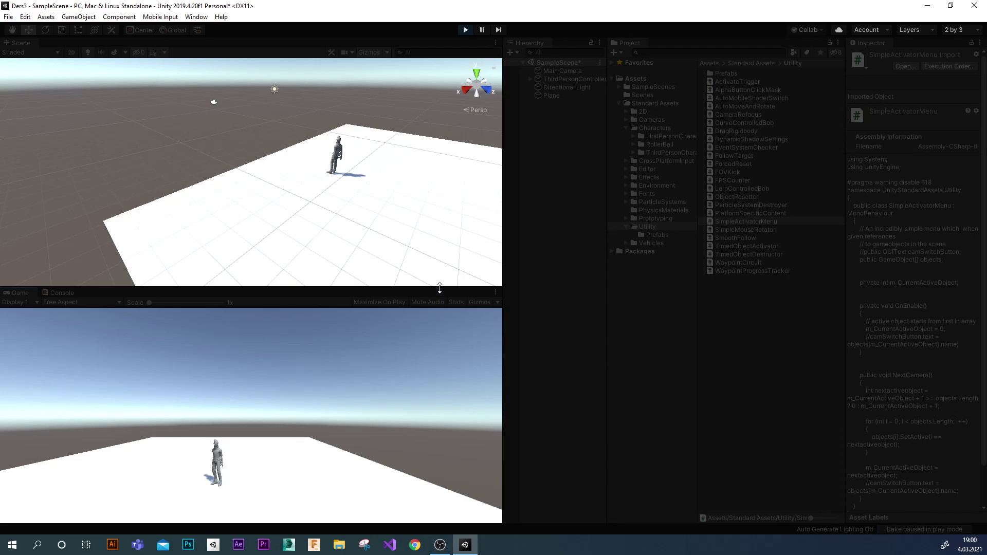
Open Characters > ThirdPersonCharacter > Prefabs in the Project window.
click(658, 154)
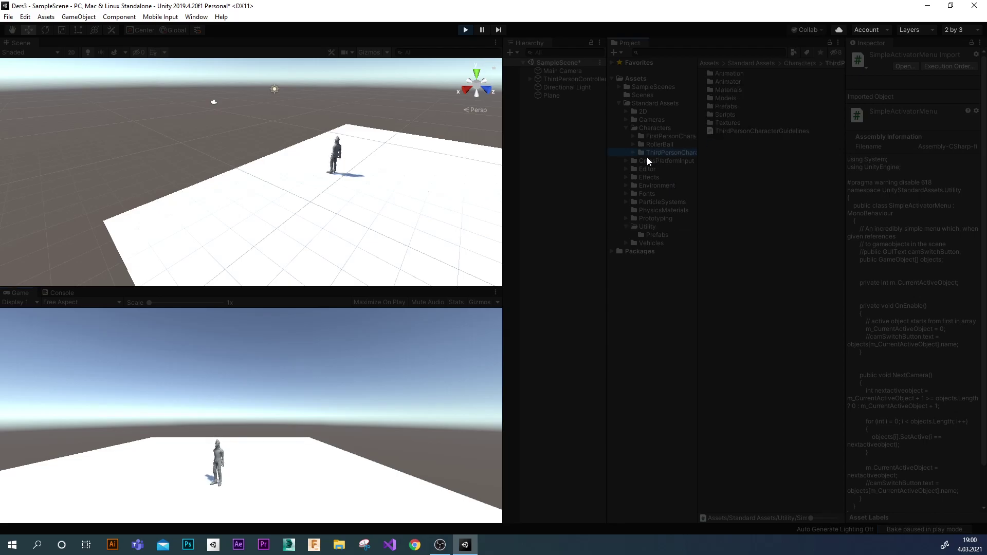
click(634, 152)
click(650, 193)
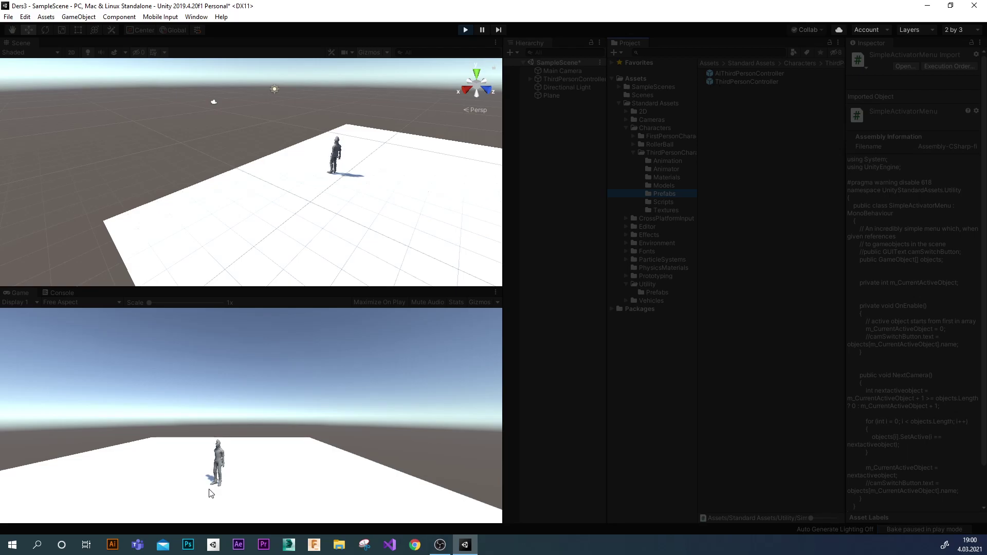
Run, crouch and turn the character with W, S, C, A and D, then stop Play mode.
key(w)
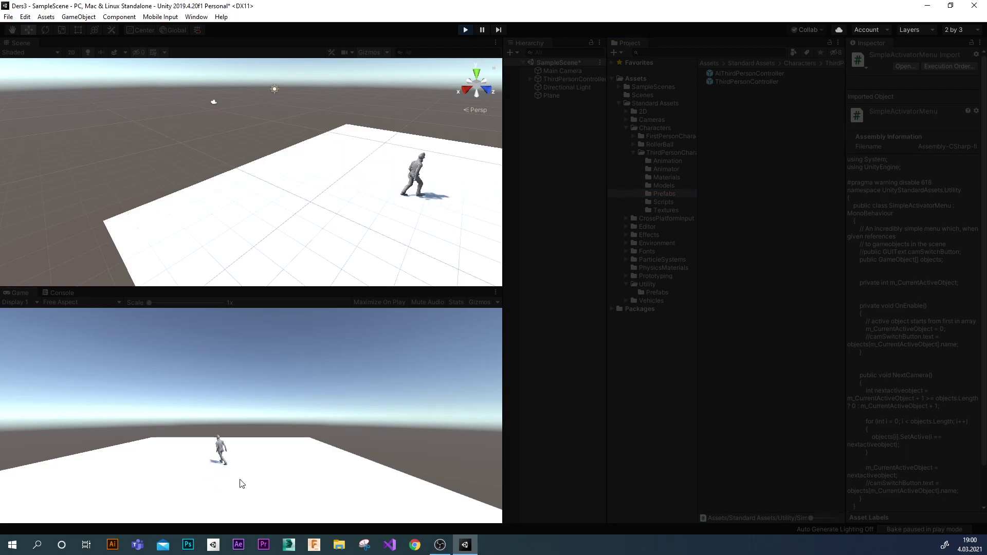
key(s)
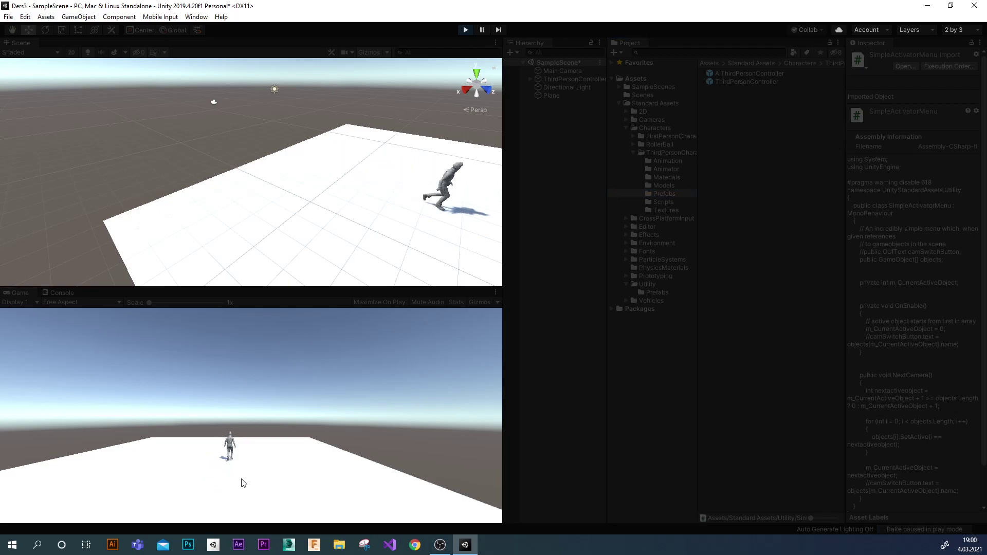
key(c)
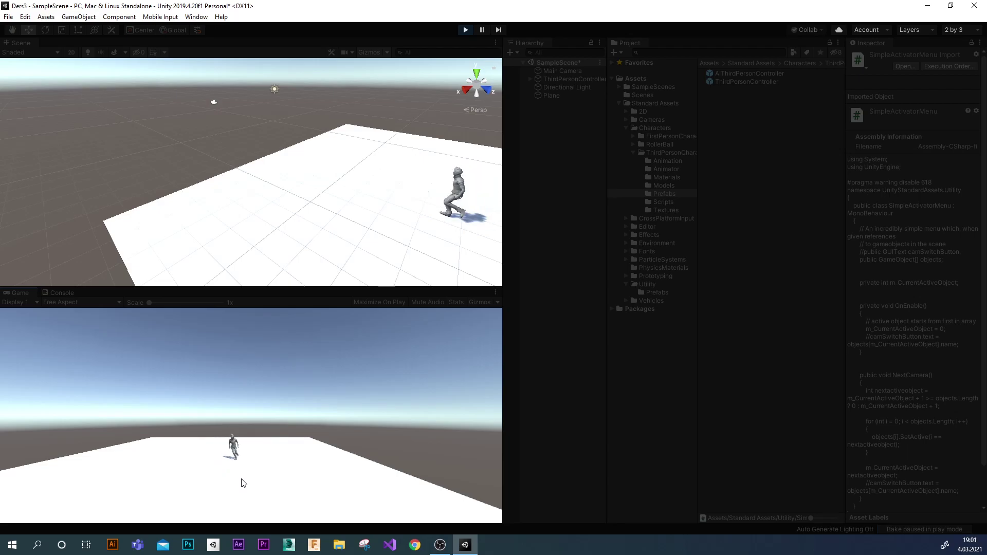
key(a)
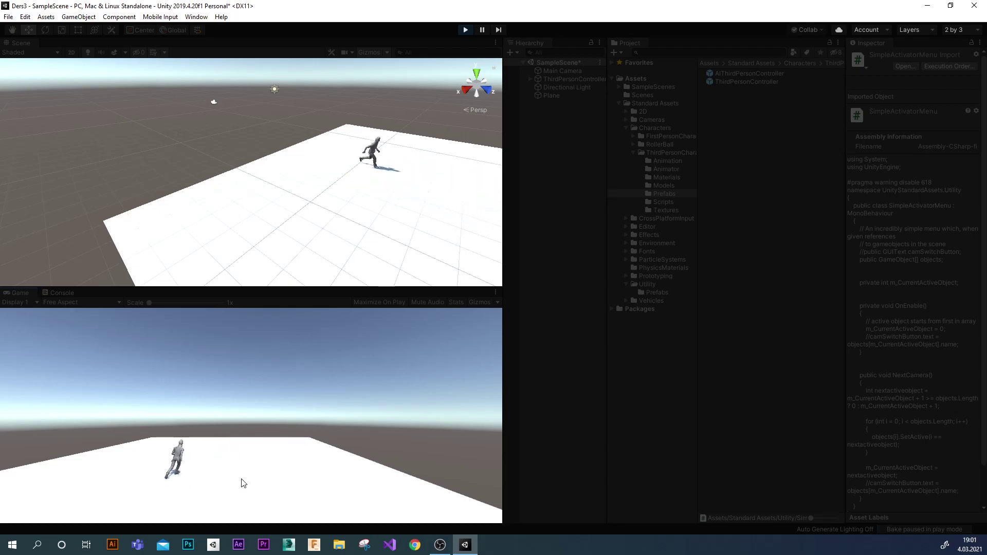
key(d)
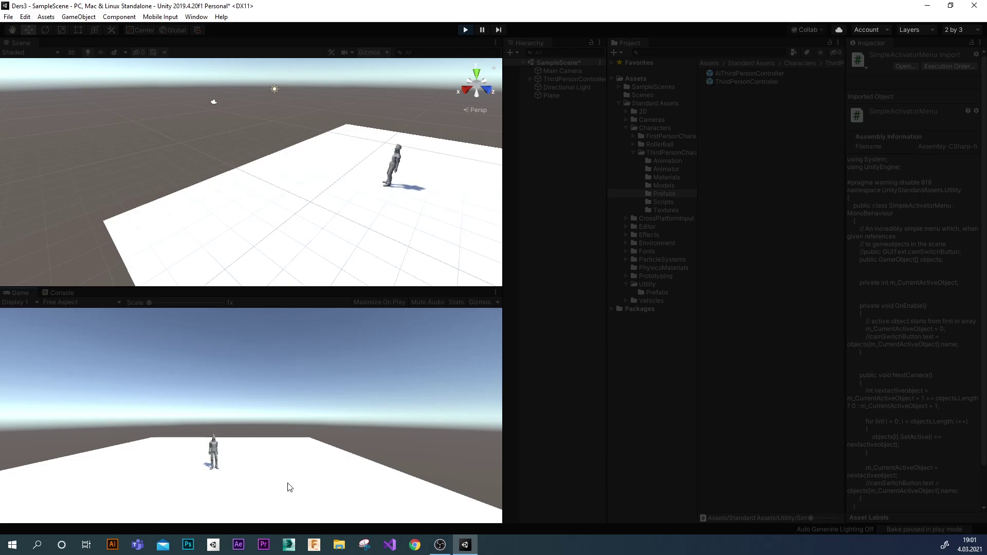
key(d)
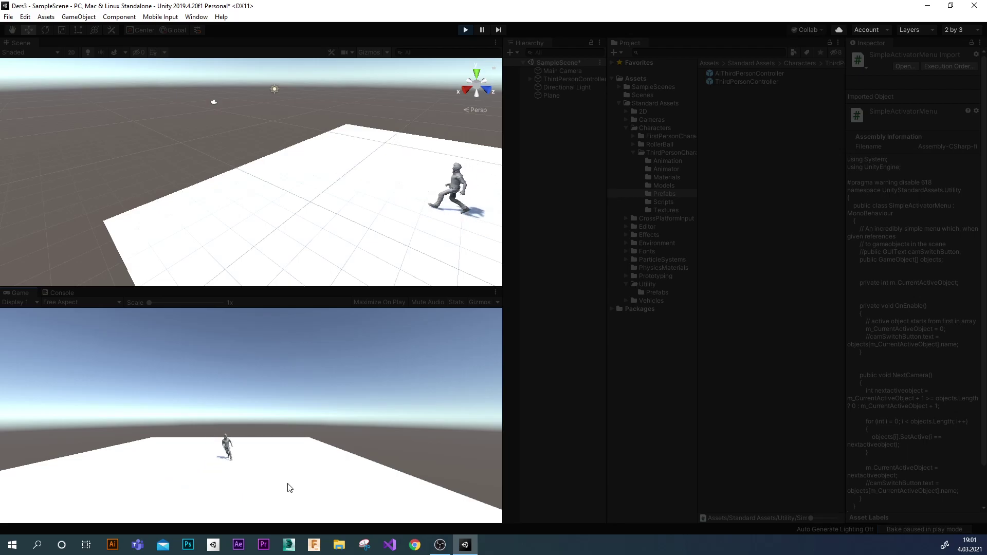
key(a)
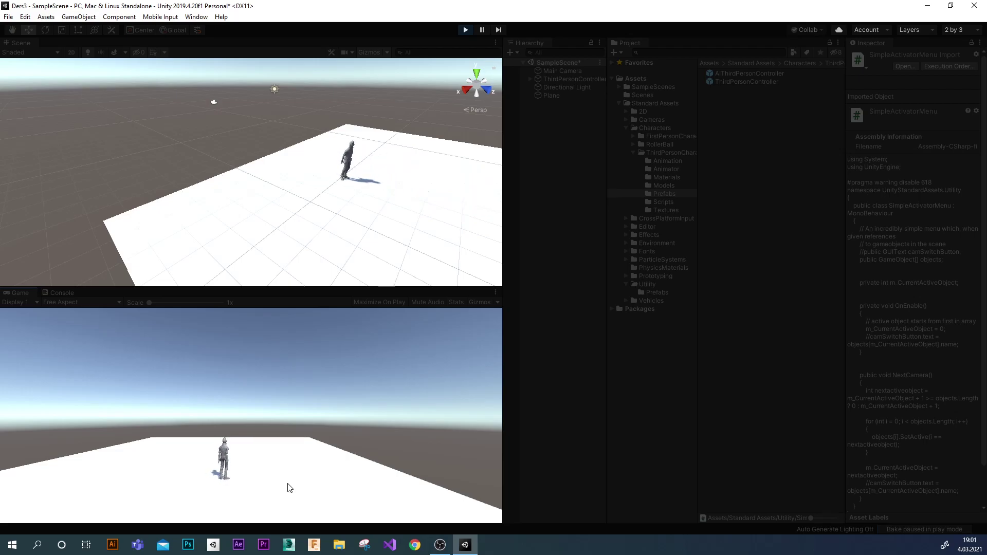
click(467, 30)
Delete the third-person character and open Vehicles > Aircraft > Prefabs.
click(301, 168)
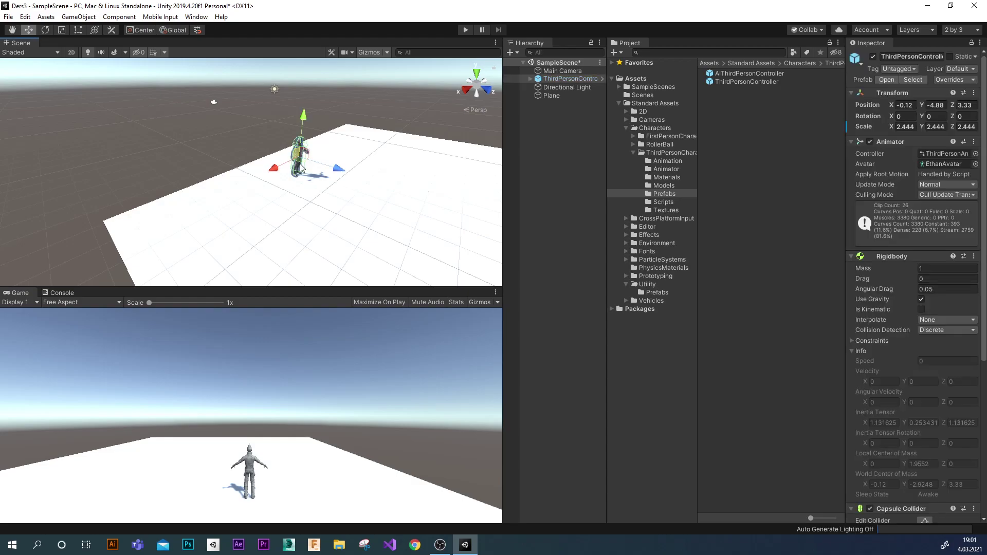
key(Delete)
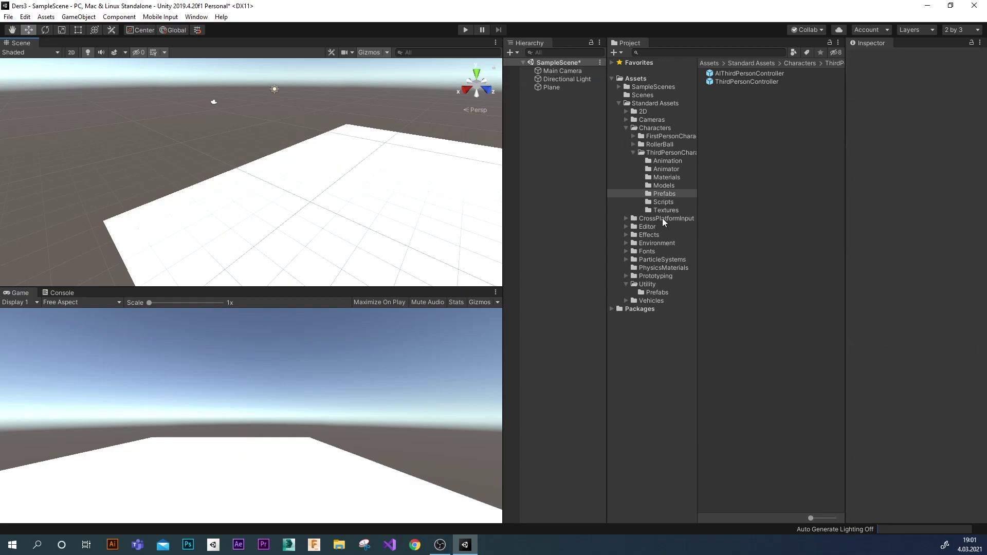
click(633, 152)
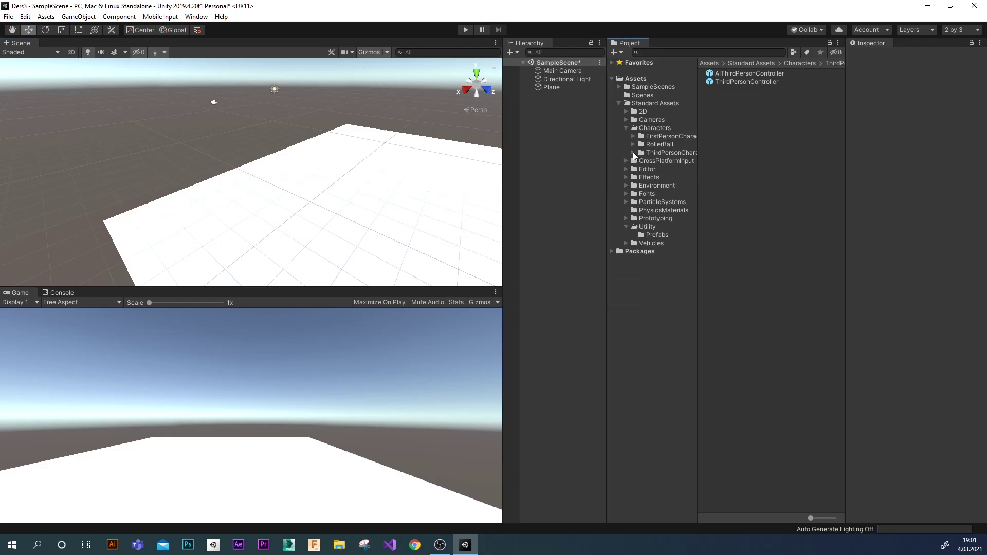
click(626, 243)
click(652, 292)
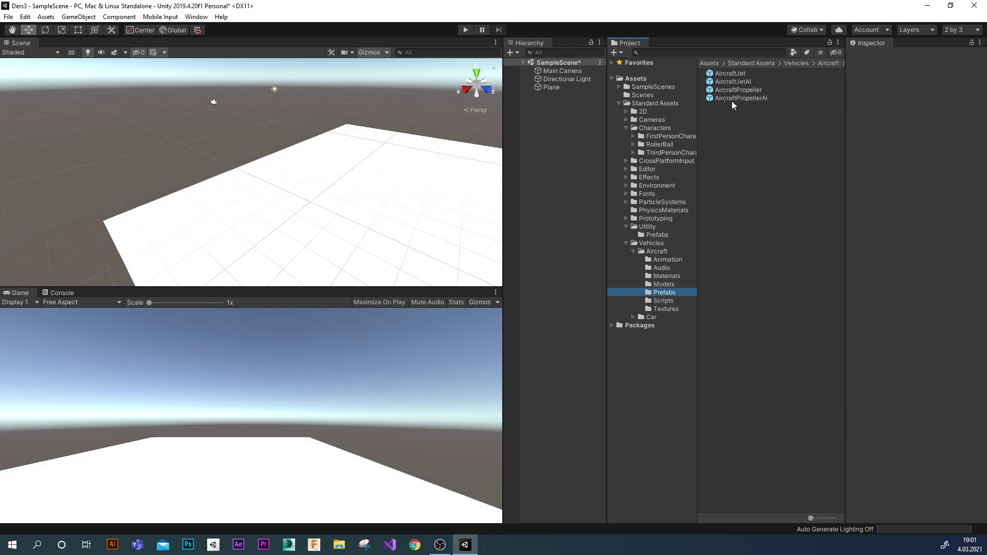
Inspect the aircraft prefabs and drag the AircraftJet onto the white plane.
click(739, 98)
scroll(939, 351, down, 5)
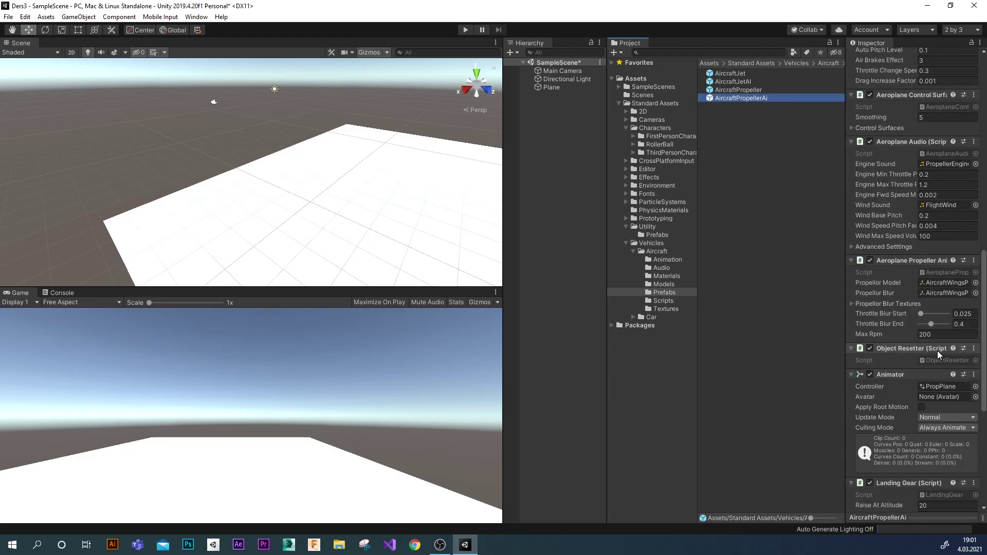
scroll(938, 352, down, 5)
click(712, 90)
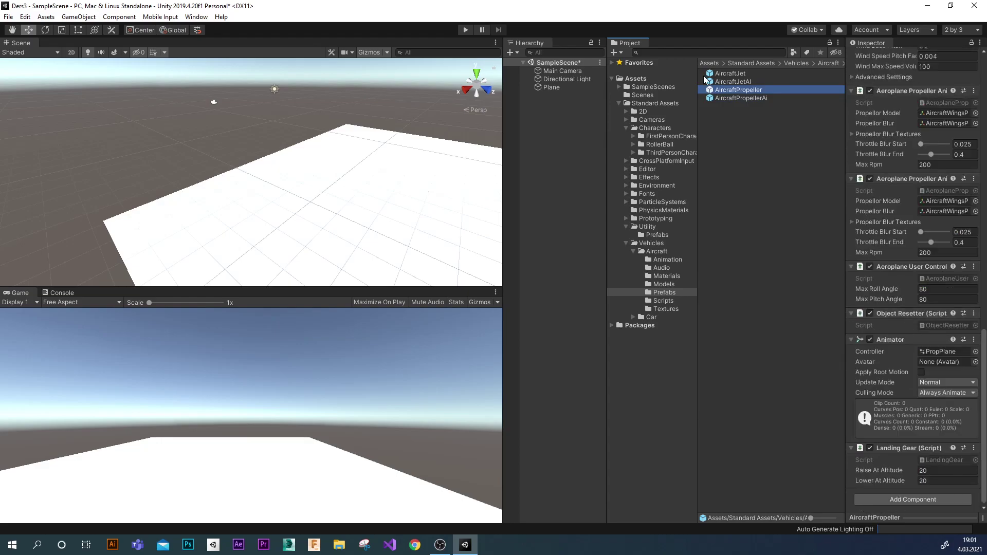
mouse_move(710, 92)
mouse_down()
mouse_move(314, 221)
mouse_move(308, 175)
mouse_up()
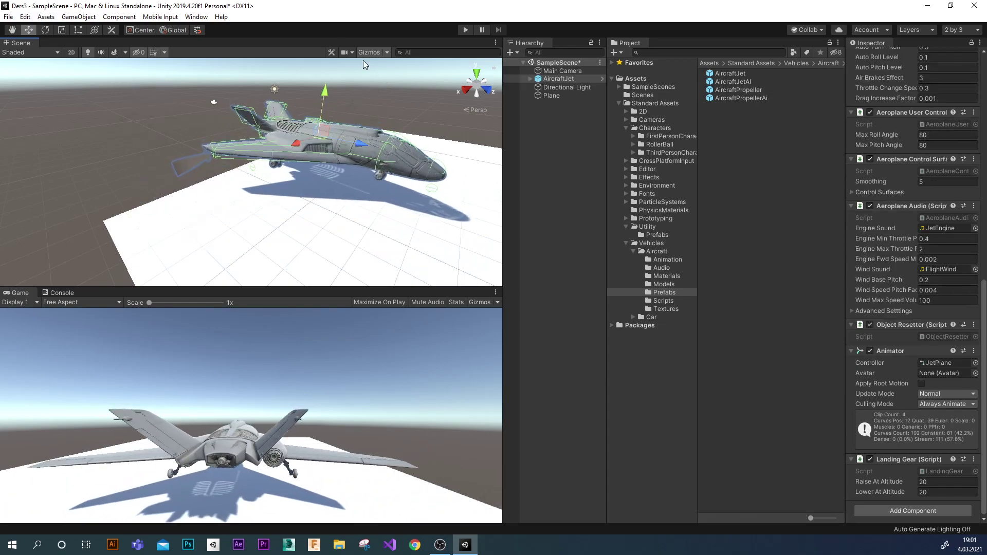
Test-play the jet, then cancel the prefab warning after trying to delete its fuselage.
click(466, 29)
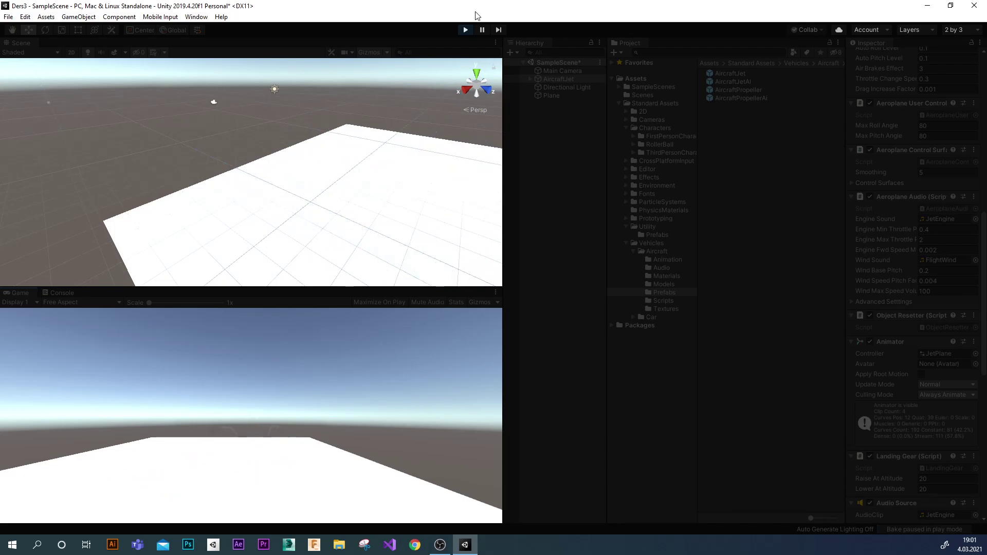
click(467, 31)
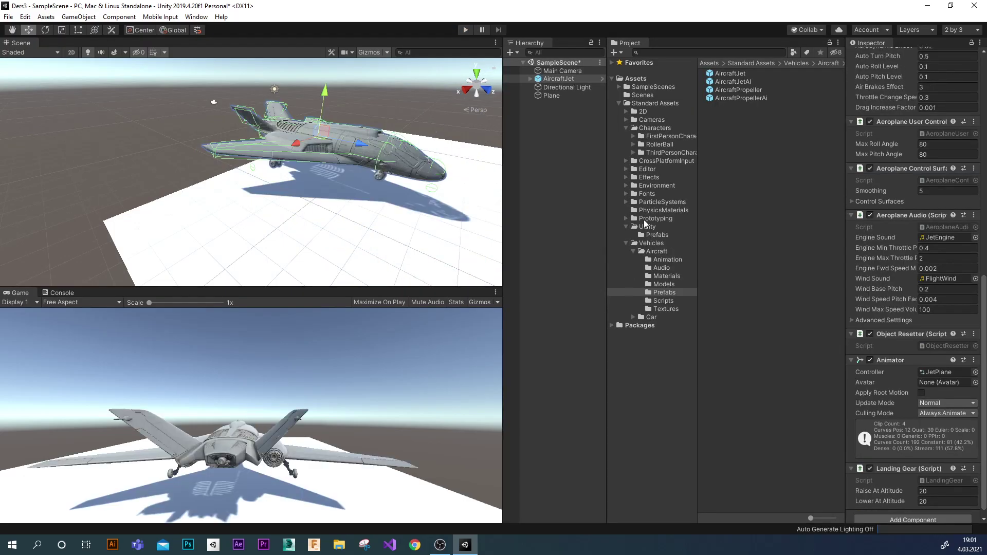
click(342, 139)
key(Delete)
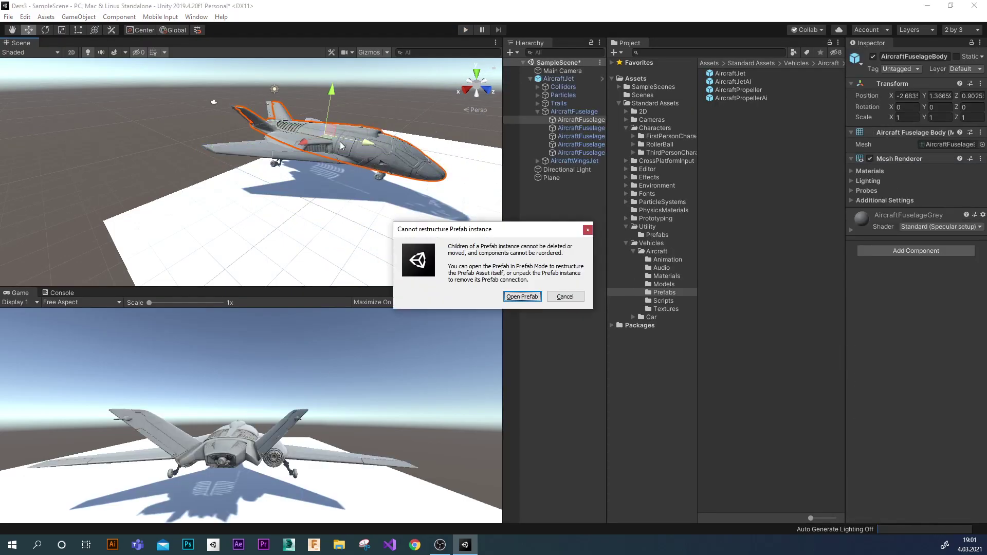
click(564, 297)
Select the whole AircraftJet object in the Hierarchy.
click(350, 147)
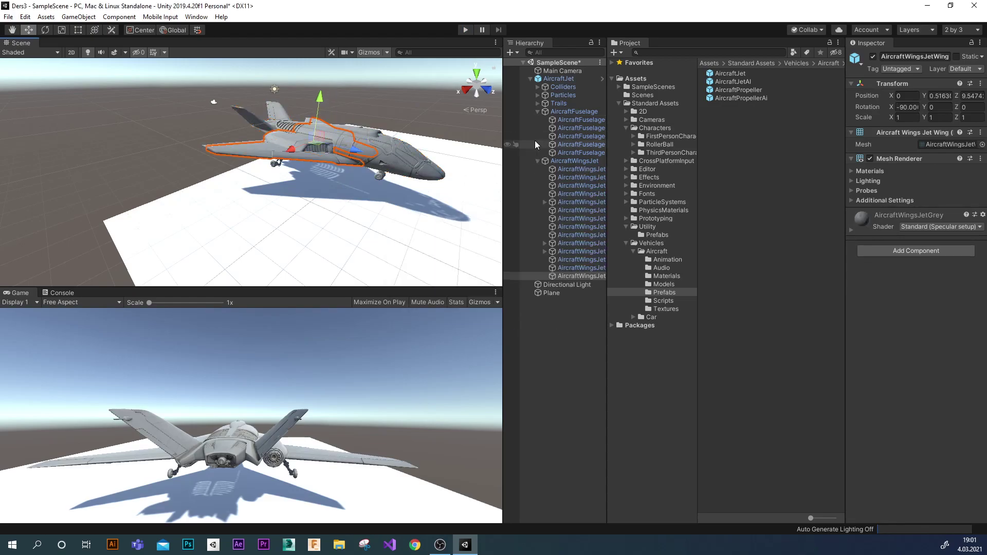
click(544, 112)
click(531, 78)
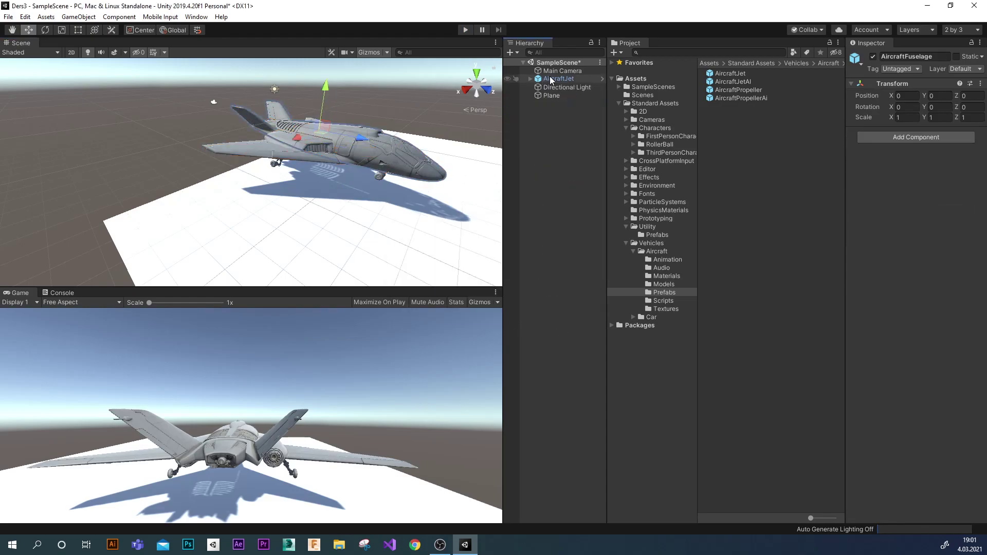
click(556, 80)
Delete the AircraftJet and rearrange the Project folders to reach Vehicles.
key(Delete)
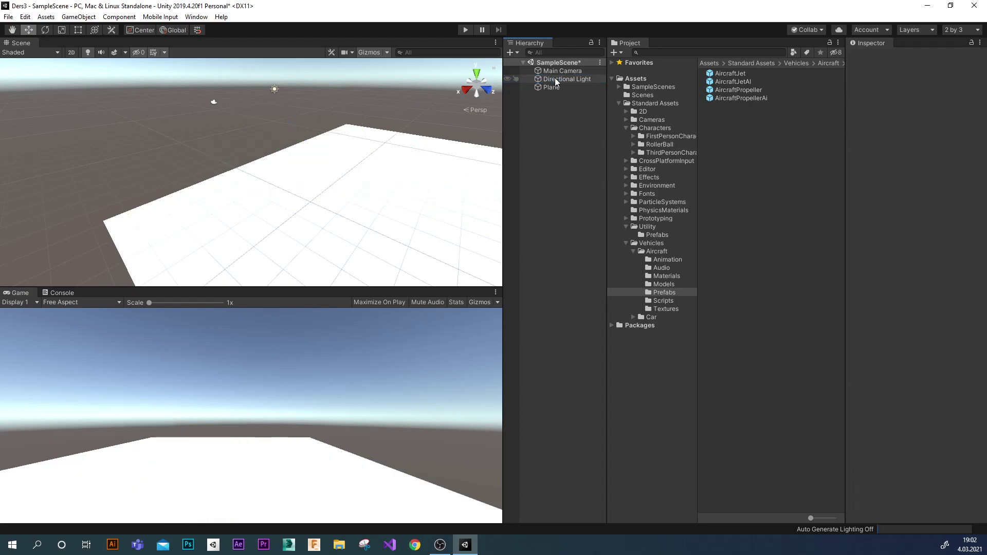
click(634, 318)
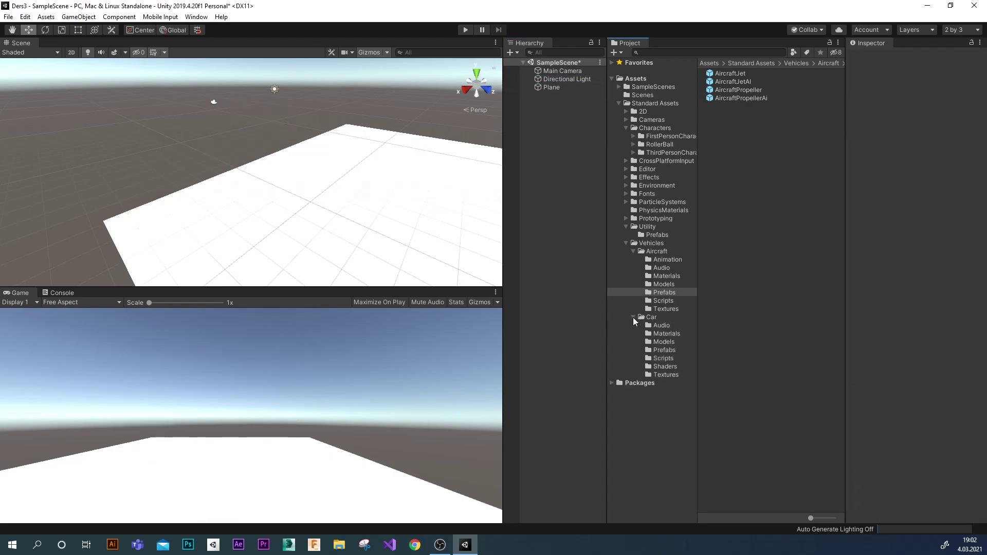
click(626, 243)
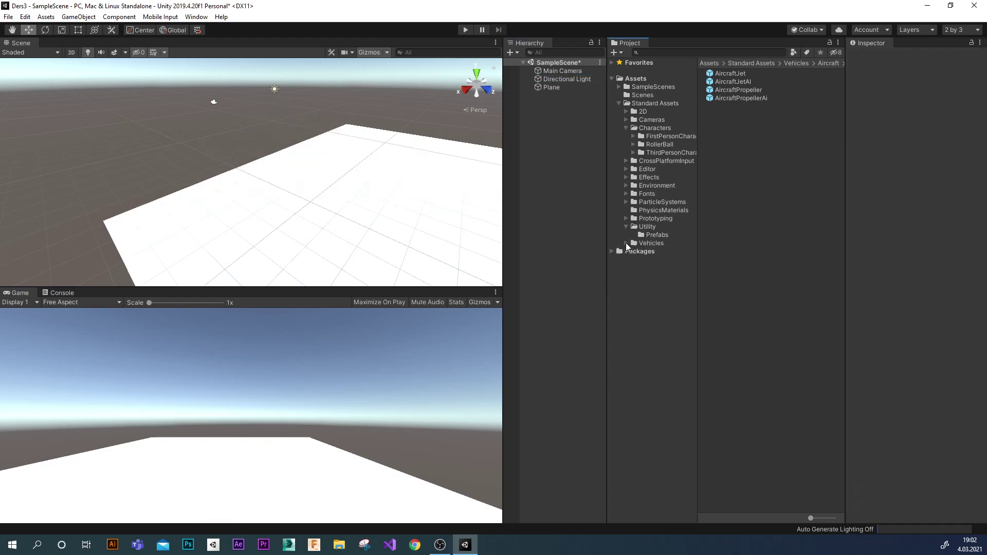
click(627, 227)
click(626, 235)
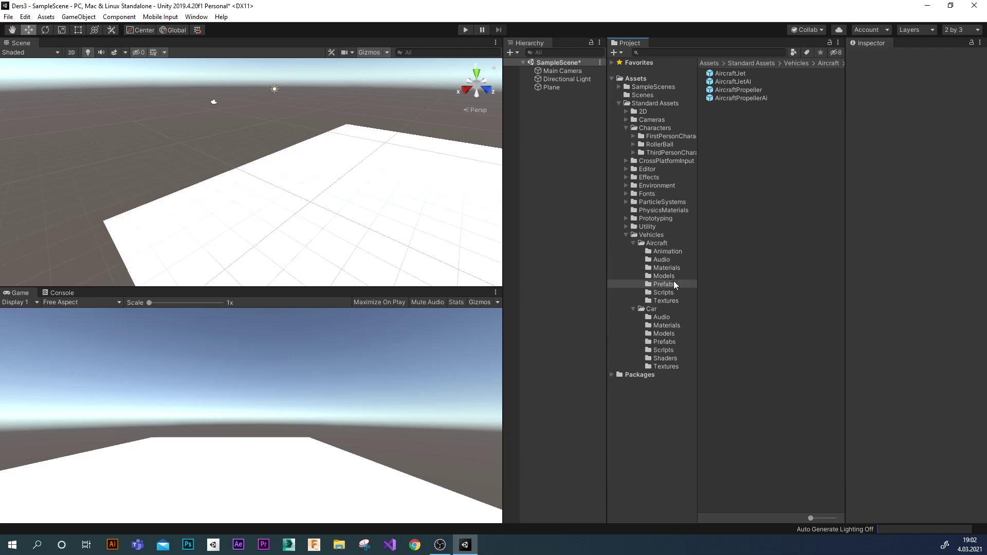
Open Vehicles > Car > Prefabs and drag the Car prefab onto the white plane.
click(633, 242)
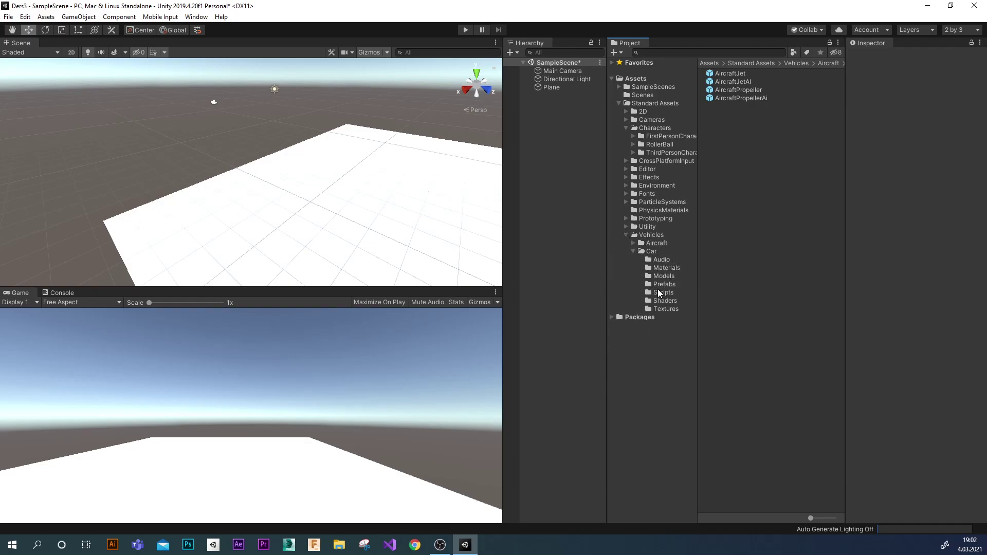
click(652, 283)
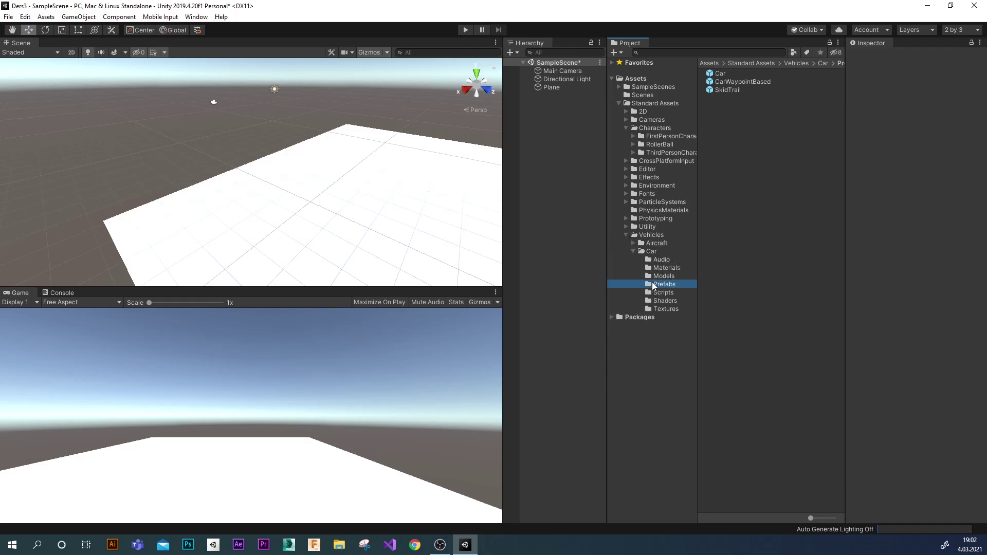
click(713, 73)
mouse_move(712, 74)
mouse_down()
mouse_move(238, 230)
mouse_move(338, 249)
mouse_up()
Scale the Plane to about 11 wide and 41 long with the scale handles.
click(335, 246)
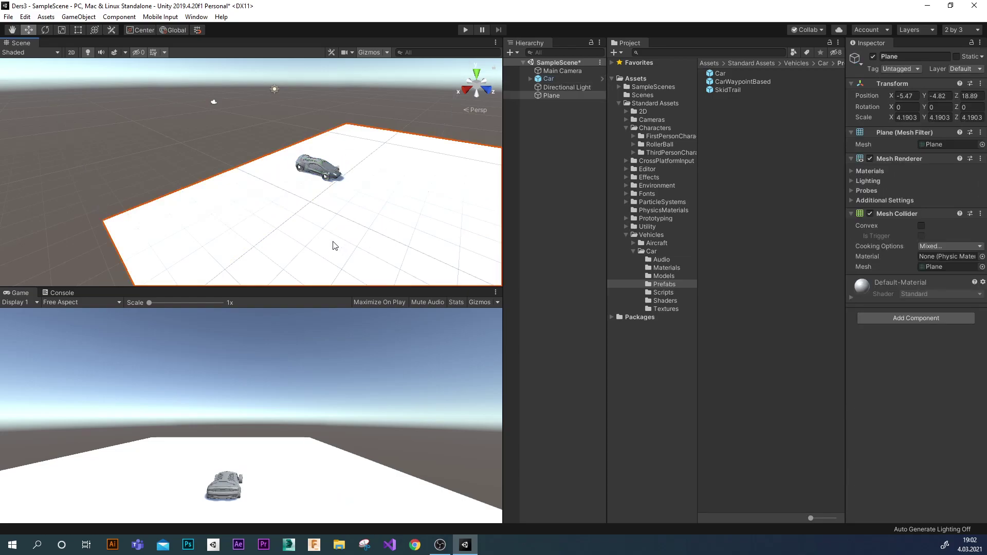
key(r)
scroll(308, 214, down, 2)
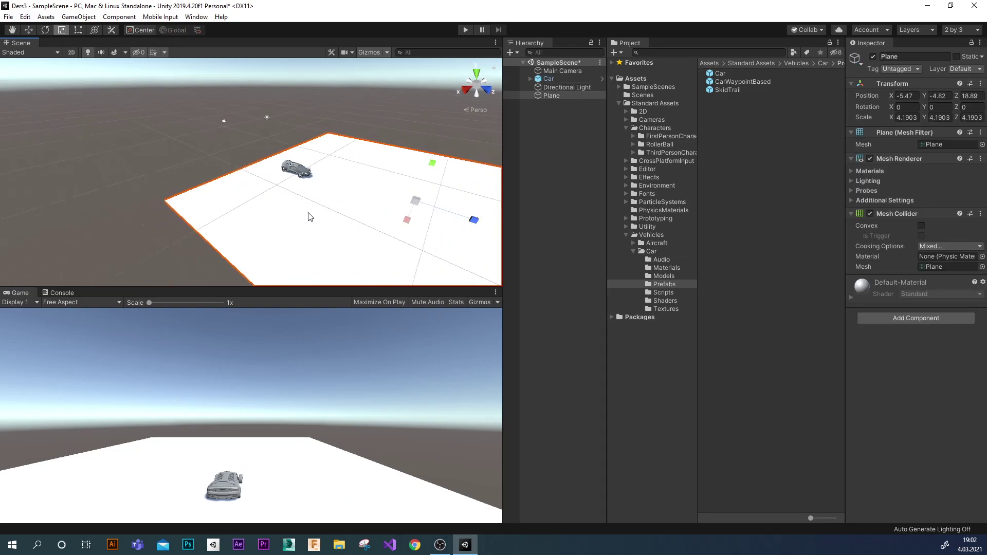
scroll(381, 230, down, 2)
drag(422, 210, 848, 242)
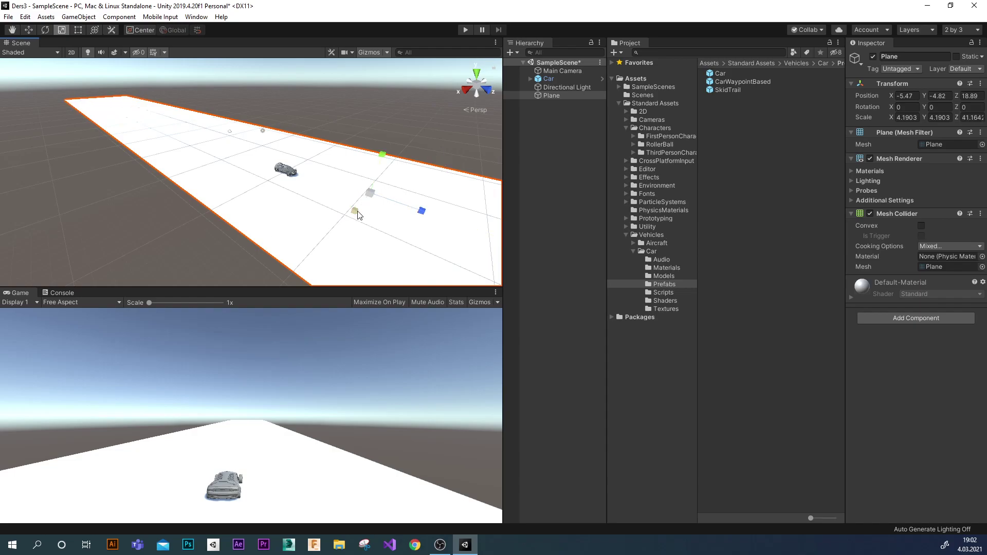
drag(362, 215, 333, 237)
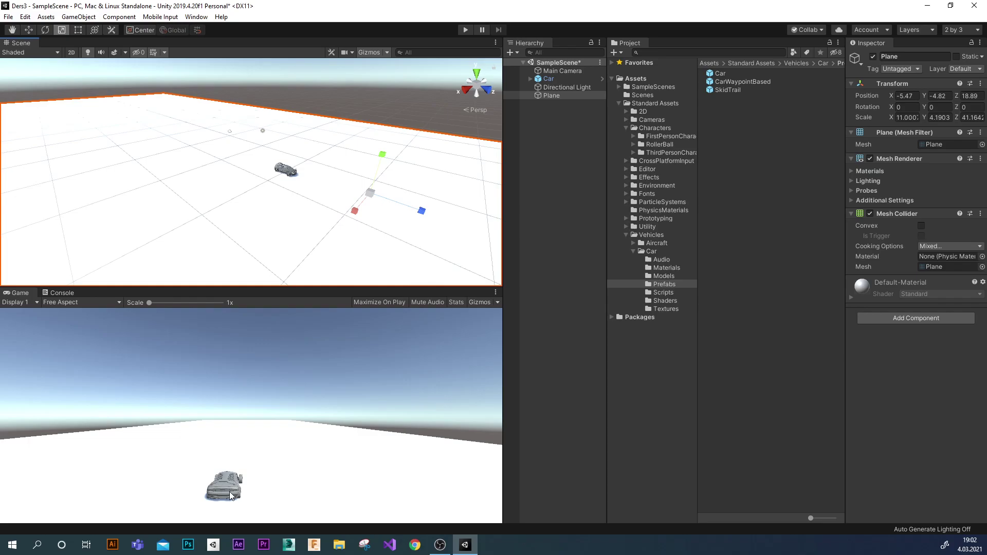
scroll(273, 180, up, 2)
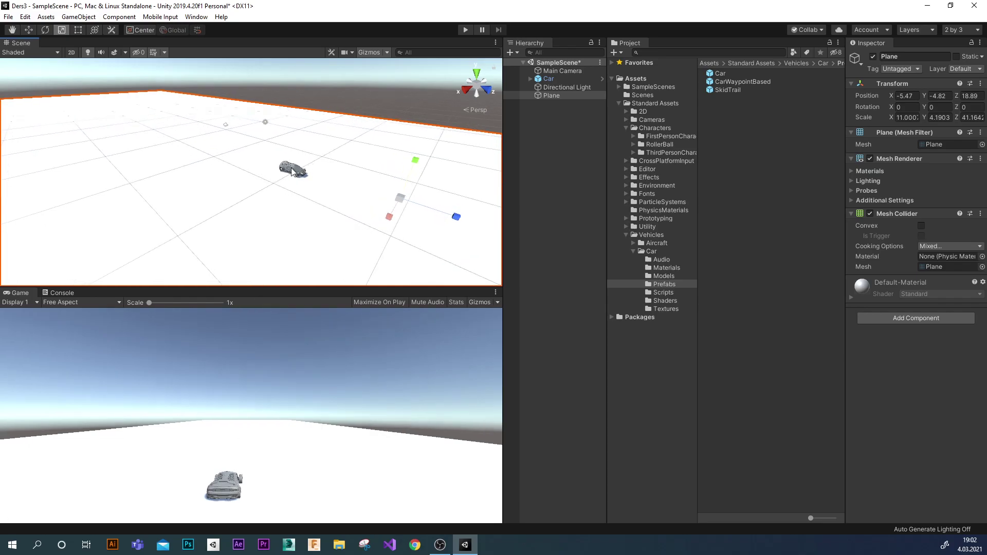
Frame the Car in the Scene view and orbit around it.
click(548, 78)
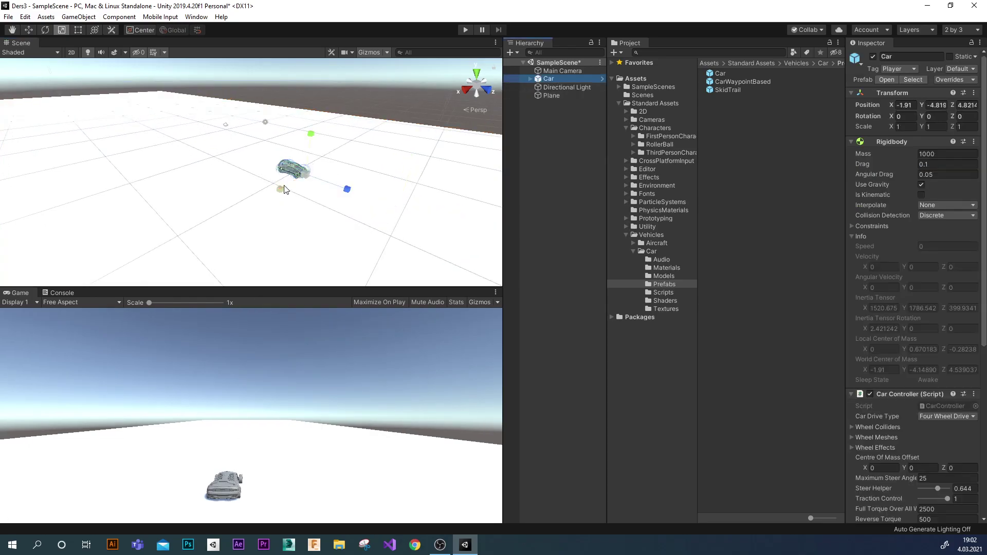
key(f)
key(w)
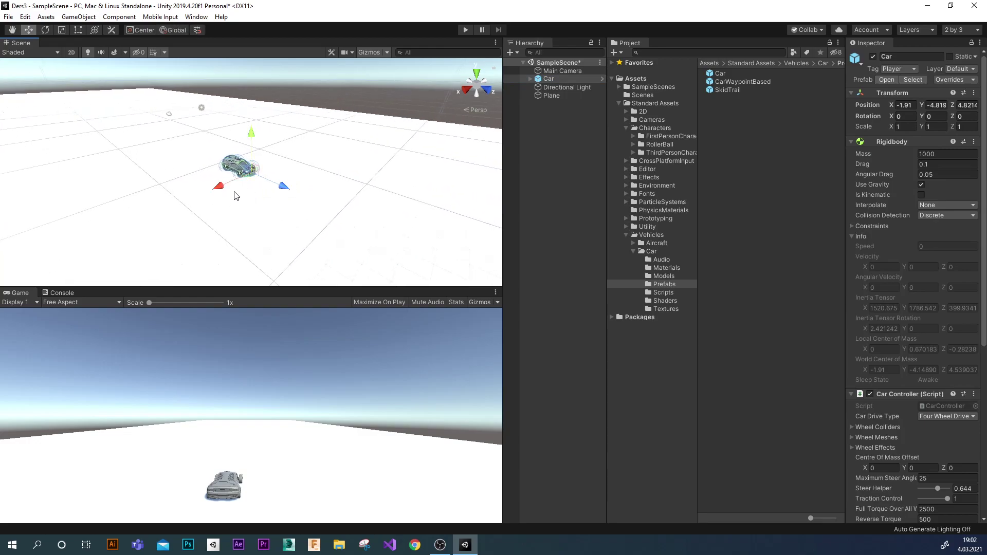
scroll(234, 195, up, 5)
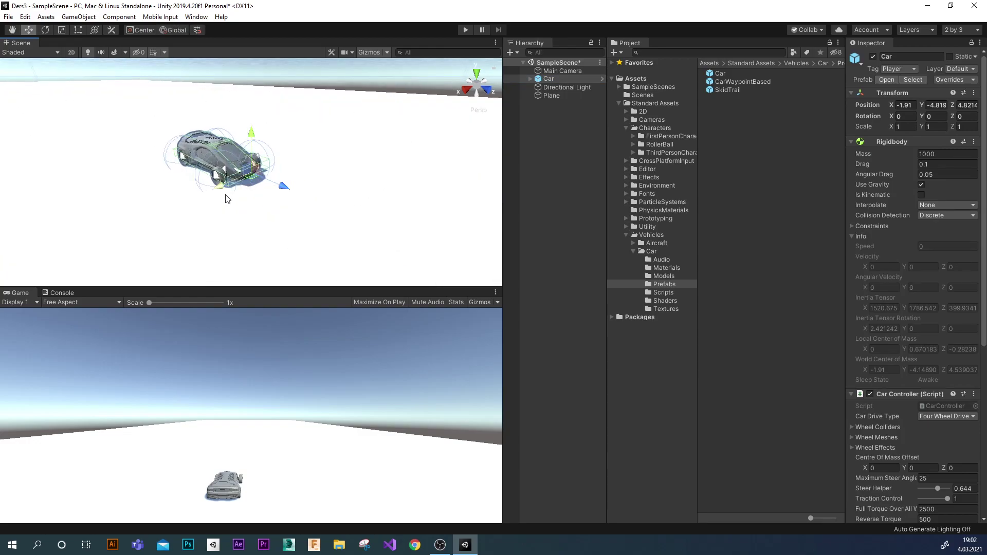
alt+drag(225, 199, 287, 166)
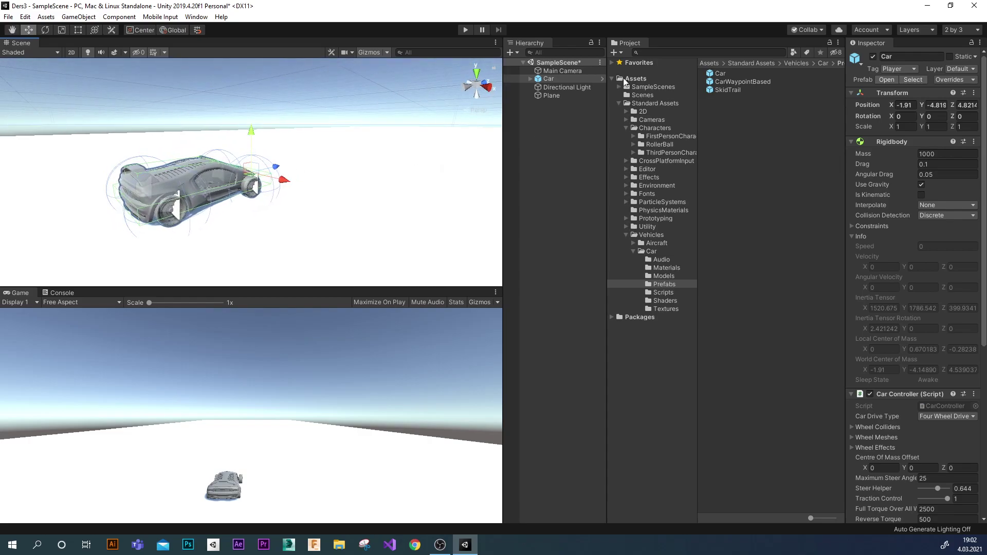
Show the top-level Assets folder contents in the Project window.
click(613, 79)
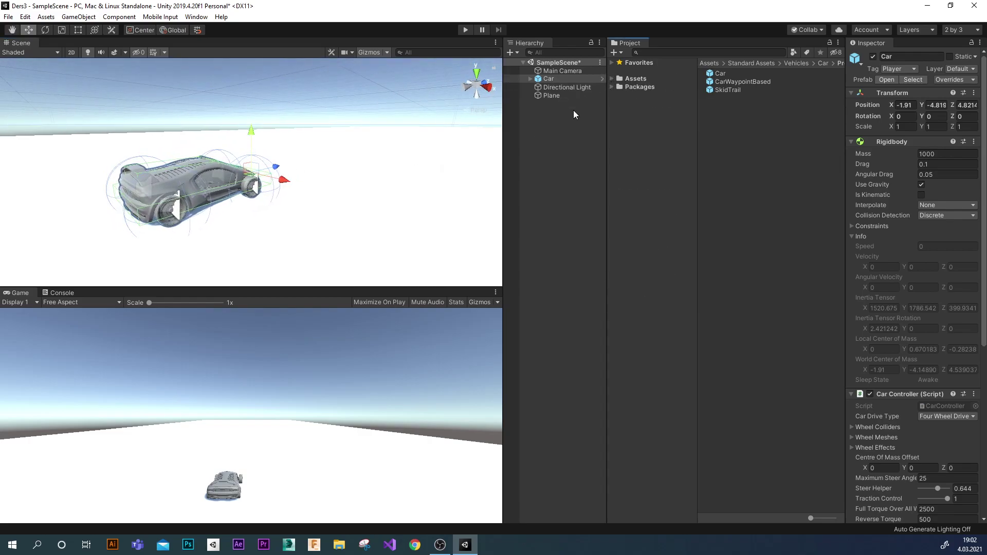
click(611, 78)
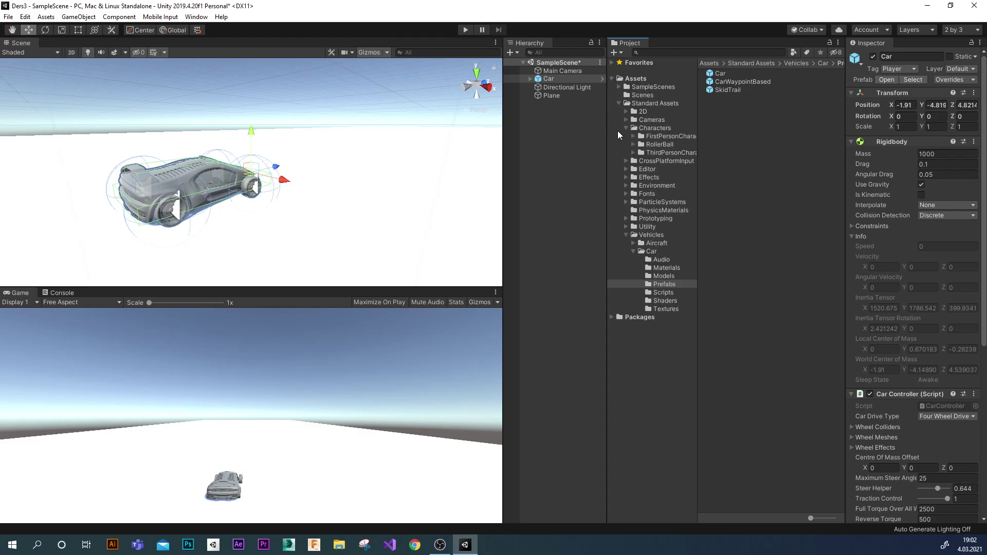
click(619, 103)
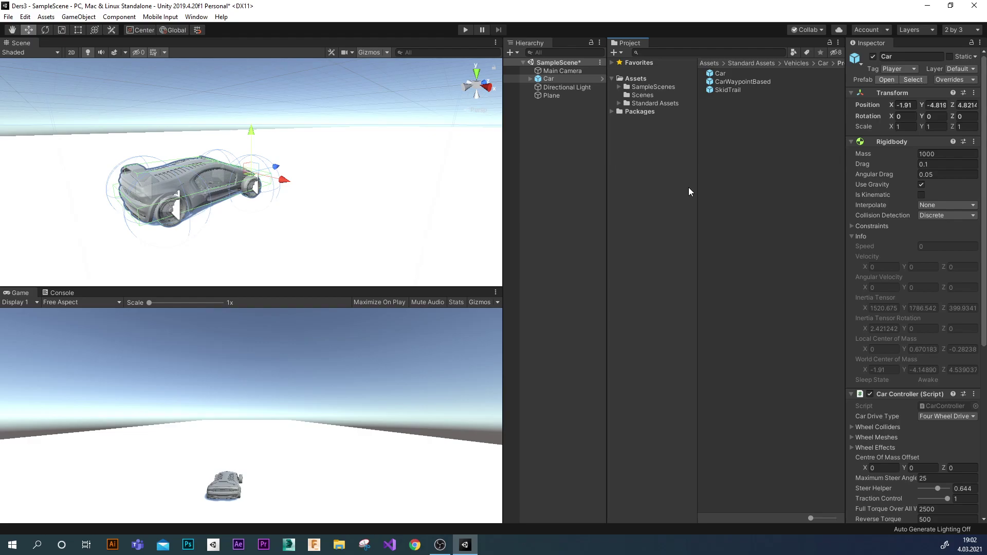
click(641, 80)
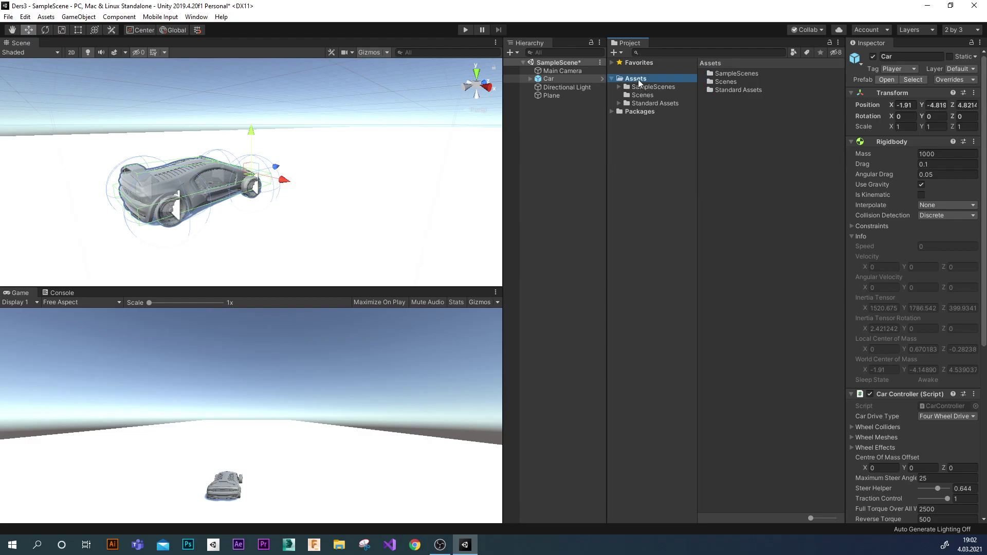
Create a new folder named Material in Assets.
right_click(727, 112)
mouse_move(752, 118)
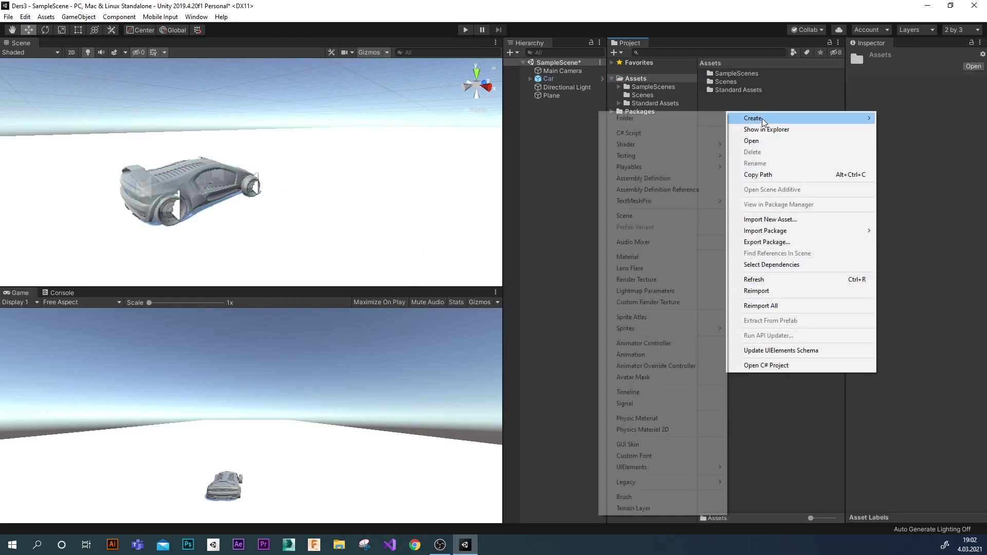
click(652, 120)
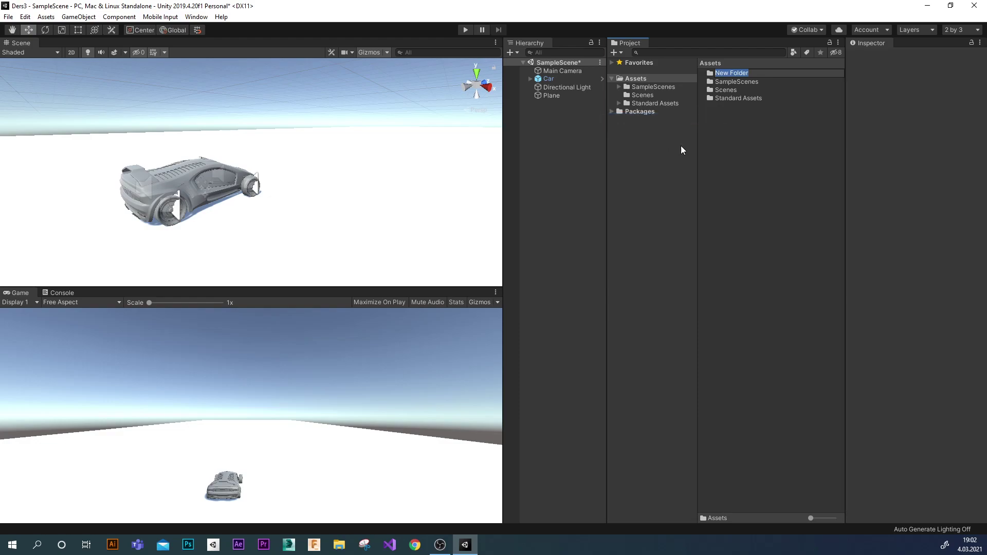
text(Materia)
text(l)
key(Return)
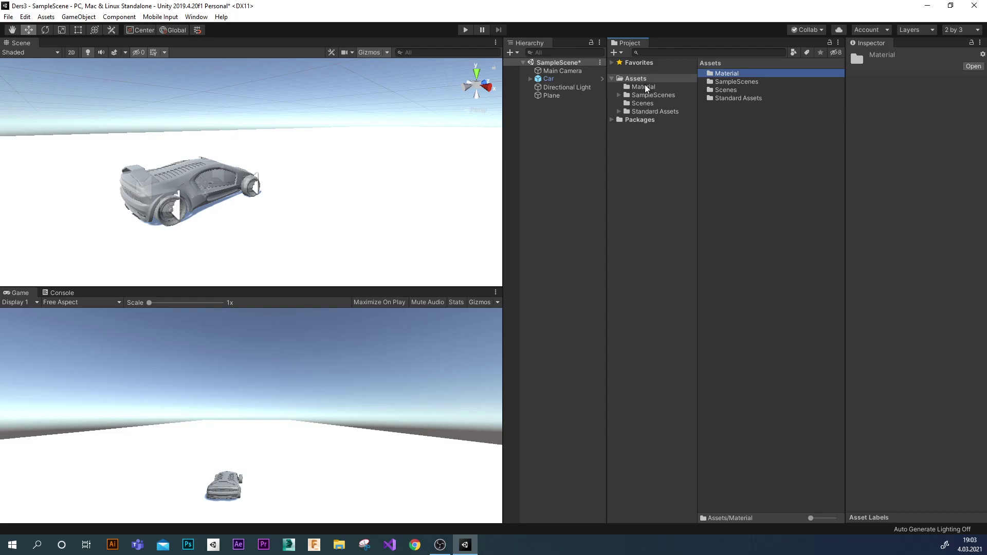
Inside the Material folder, create a new material asset.
click(644, 87)
right_click(718, 153)
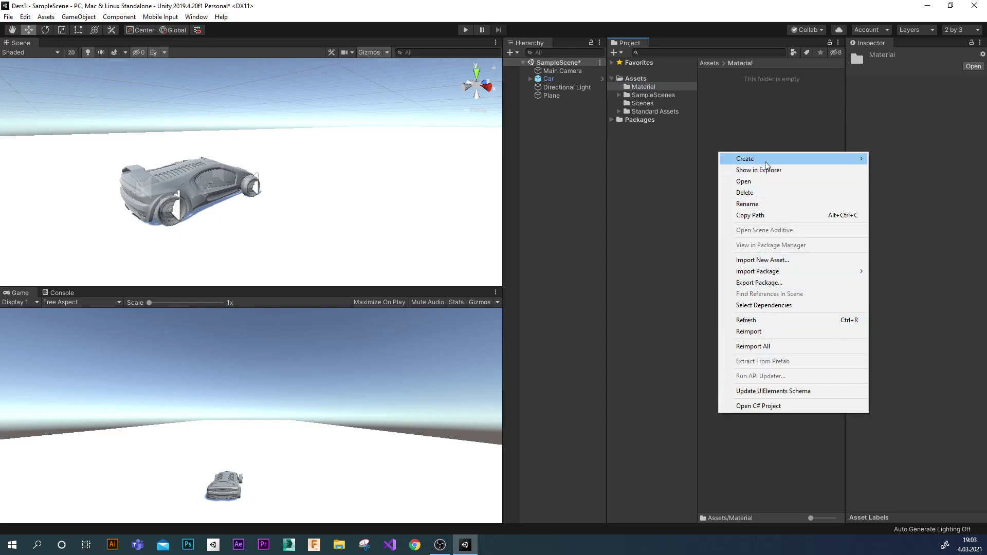
mouse_move(759, 159)
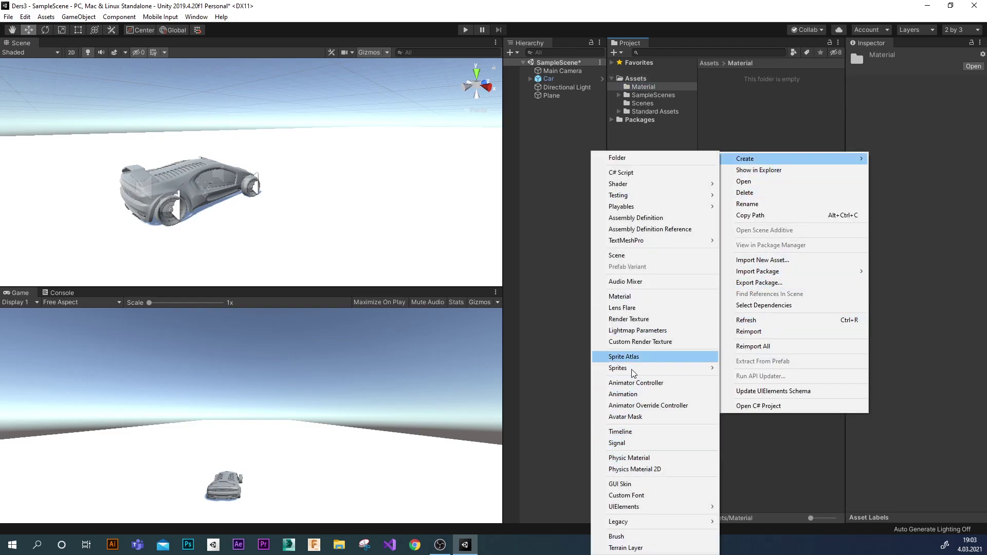
click(640, 296)
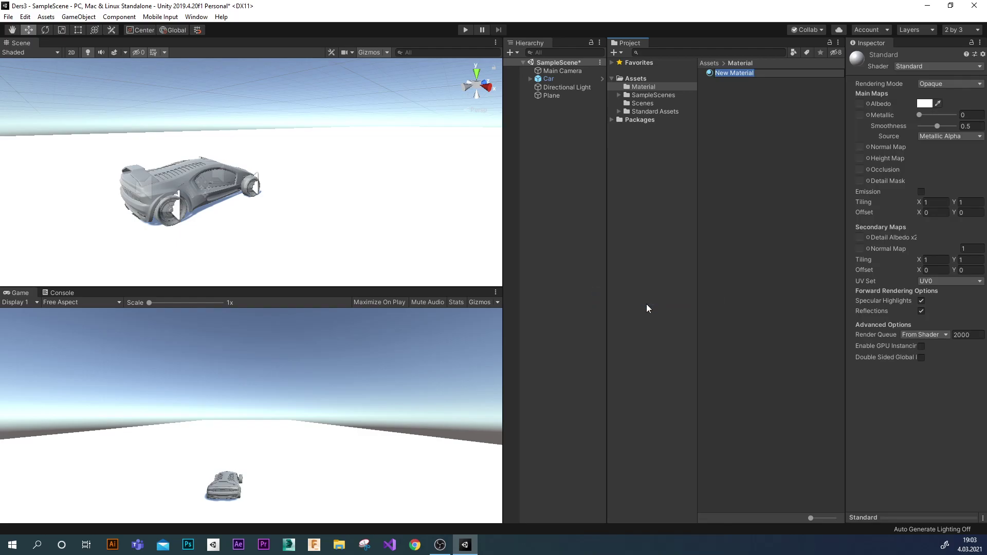
Rename the material to Car and give it a red Albedo colour.
text(Car)
key(Return)
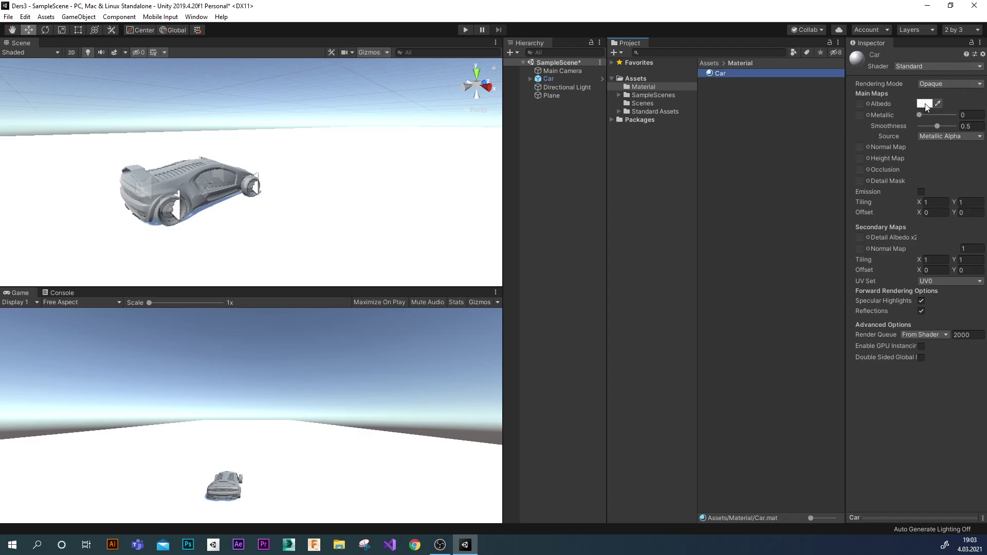
click(927, 106)
mouse_move(864, 267)
mouse_down()
mouse_move(870, 277)
mouse_move(869, 267)
mouse_up()
drag(864, 366, 844, 366)
drag(862, 283, 872, 286)
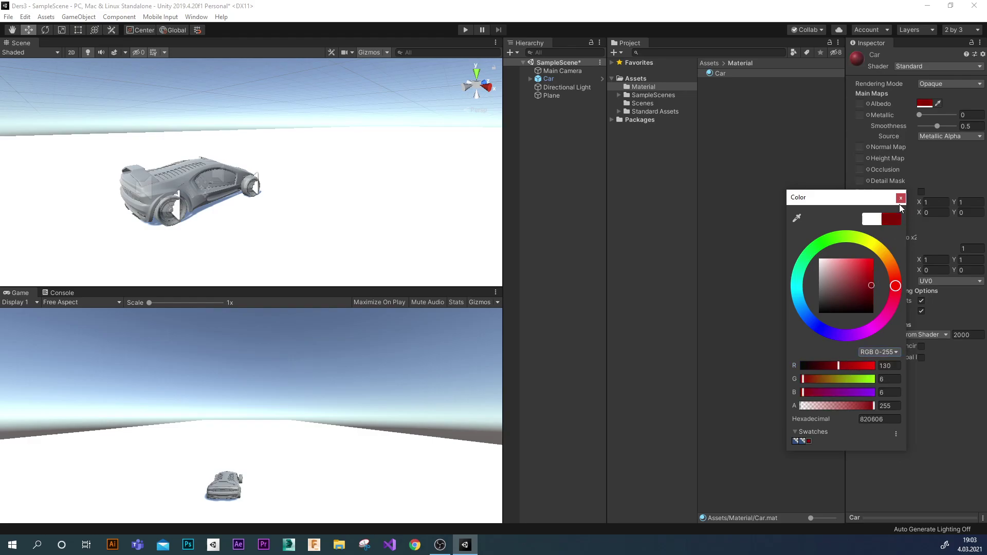
click(901, 197)
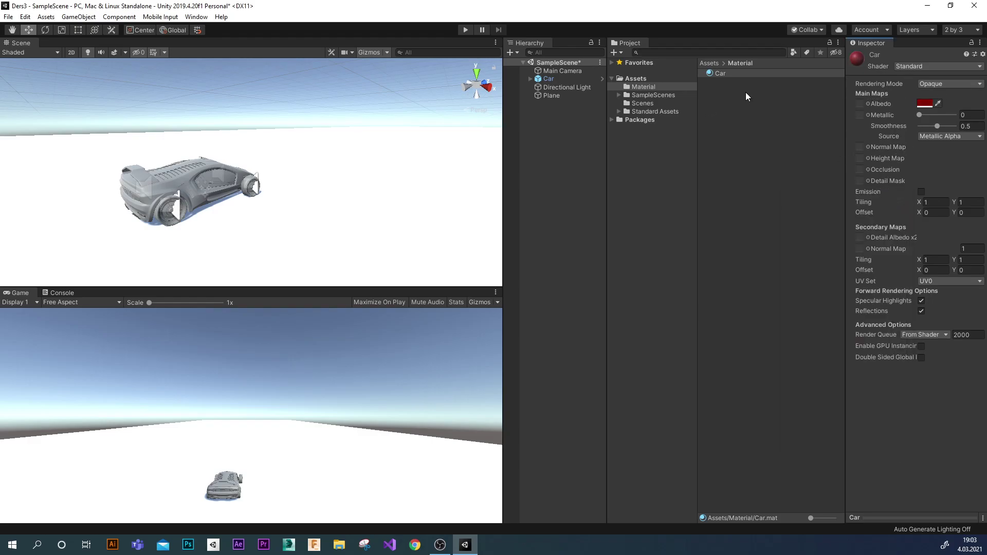
Apply the Car material to the car body.
mouse_move(711, 73)
mouse_down()
mouse_move(206, 190)
mouse_move(188, 184)
mouse_move(211, 179)
mouse_up()
mouse_move(211, 177)
mouse_down()
mouse_move(170, 184)
mouse_move(299, 205)
mouse_up()
scroll(153, 193, up, 3)
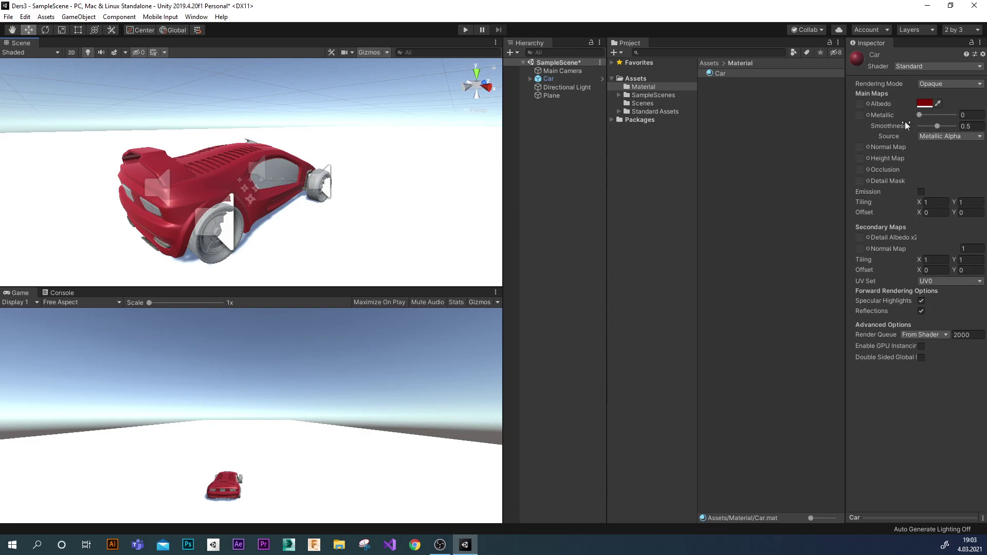
Set Metallic to 0.56 and brighten the Albedo red to BC0505.
drag(919, 115, 945, 118)
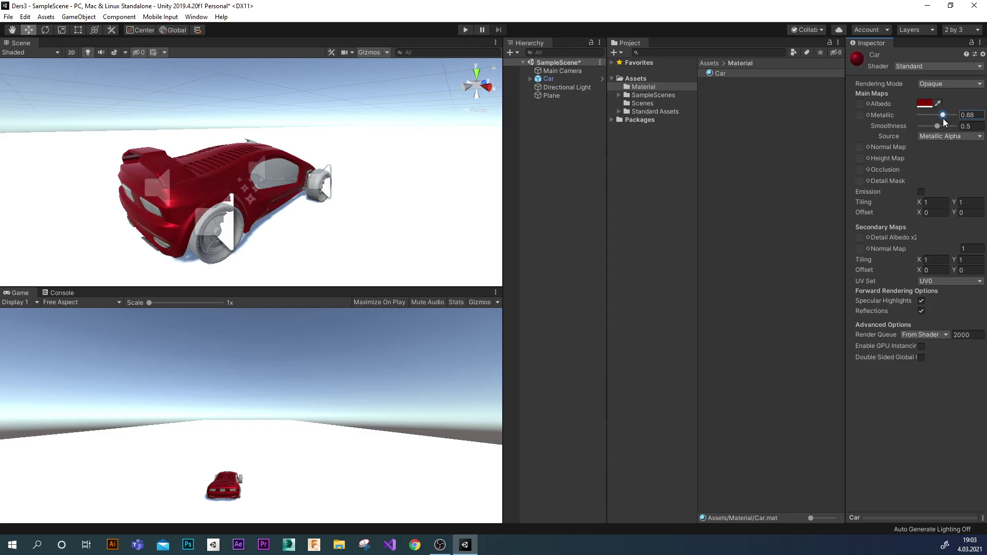
click(925, 103)
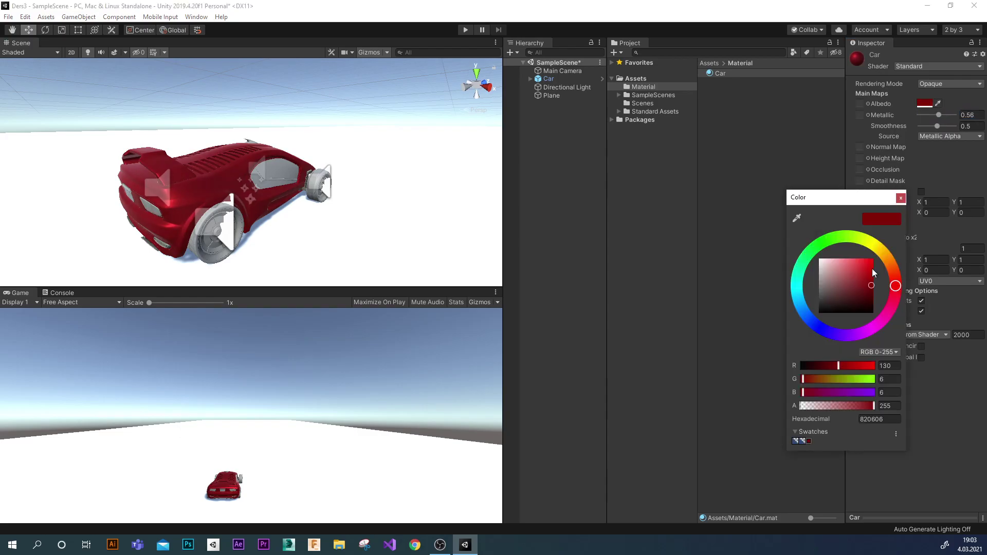
drag(874, 285, 873, 273)
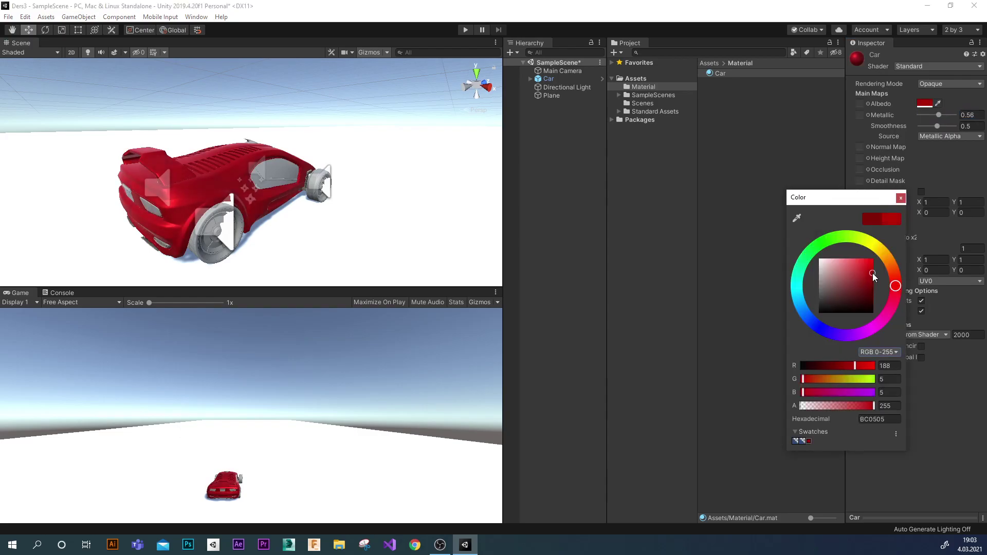
click(863, 135)
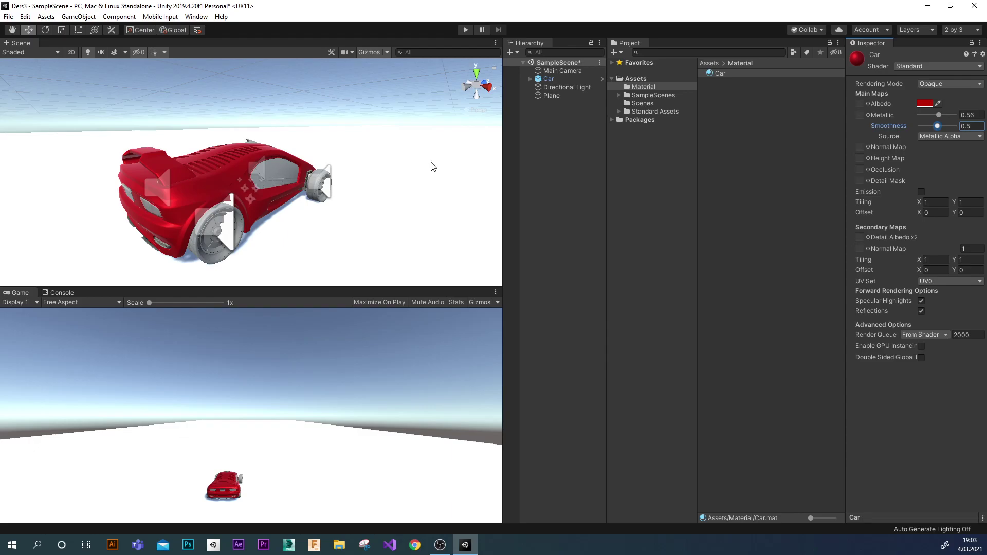
Create a new material in the Material folder named CarGlass.
right_click(711, 99)
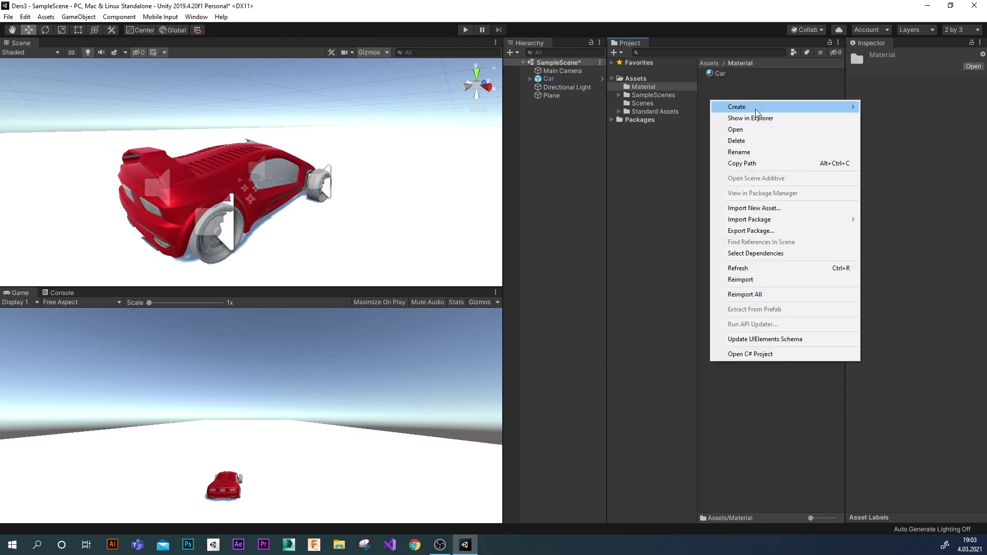
mouse_move(755, 108)
click(887, 246)
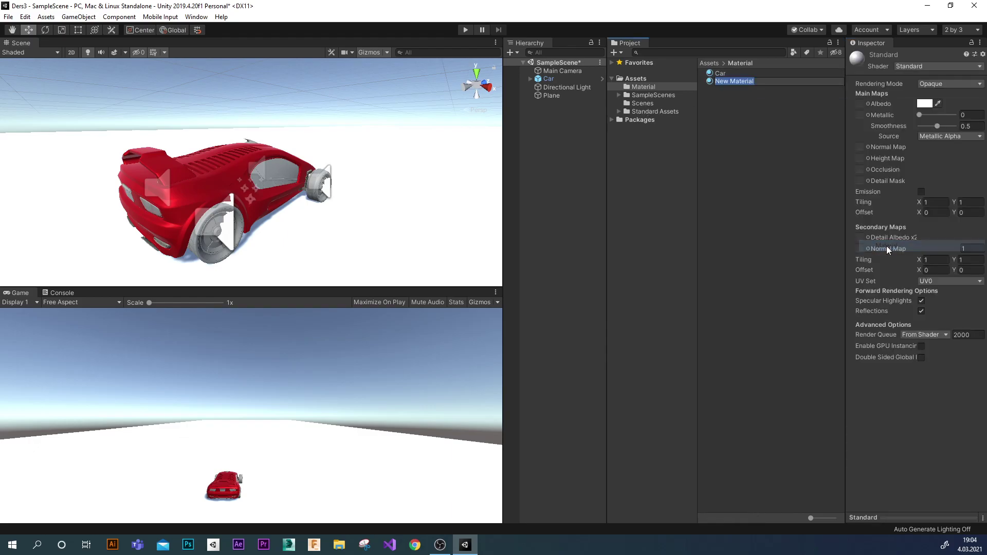
text(CarGlass)
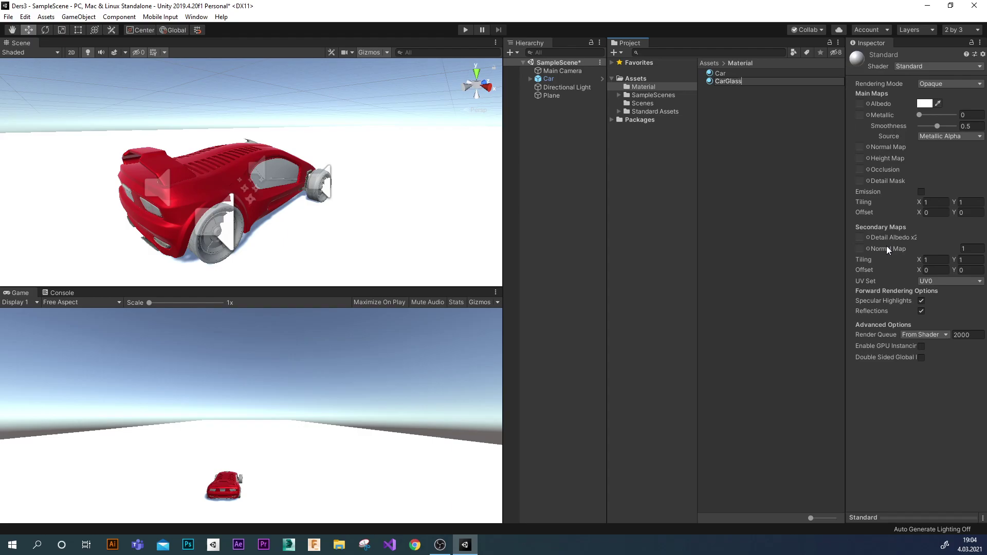
key(Return)
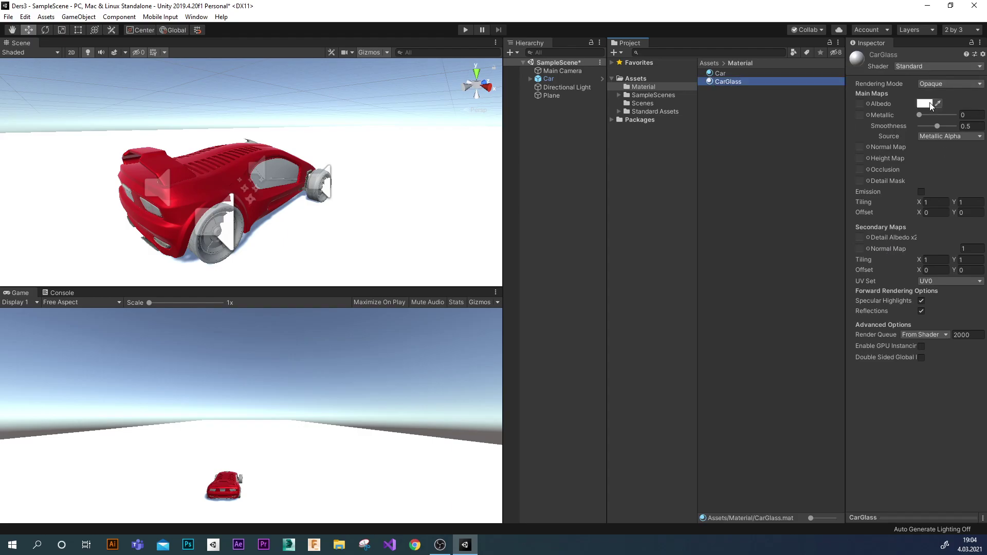
Give CarGlass a near-black dark blue albedo (01041B) and apply it to the car's windows.
click(931, 104)
click(798, 289)
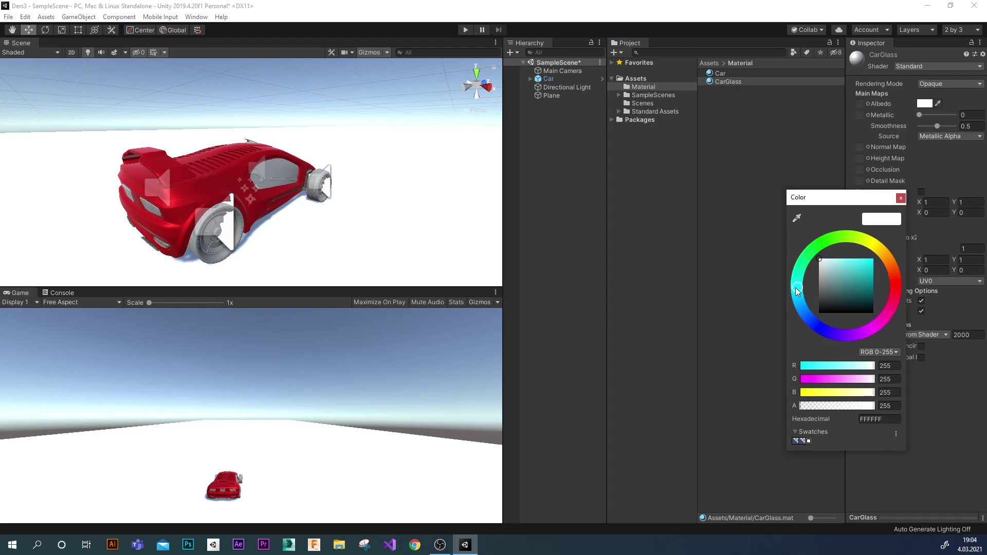
mouse_move(822, 259)
mouse_down()
mouse_move(874, 261)
mouse_move(817, 325)
mouse_up()
click(873, 308)
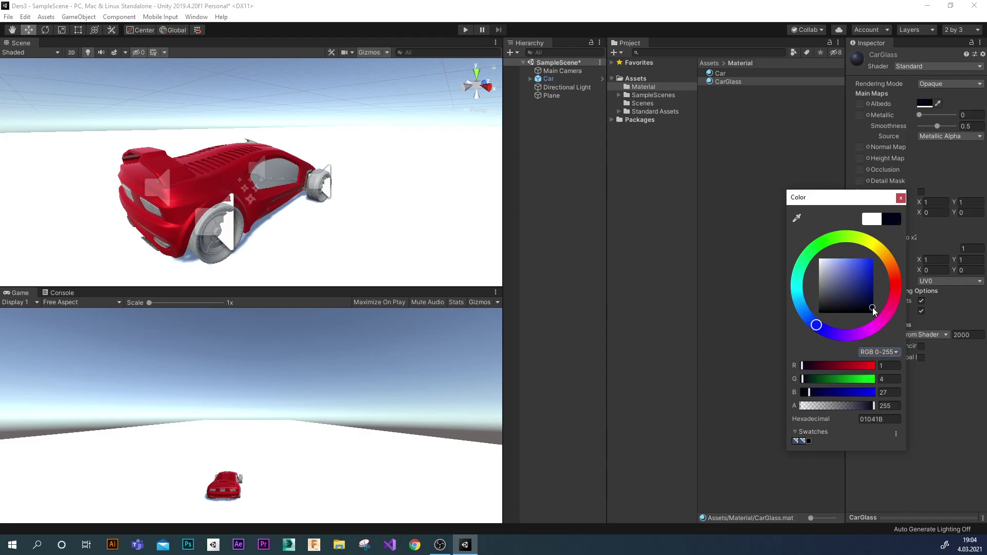
click(901, 197)
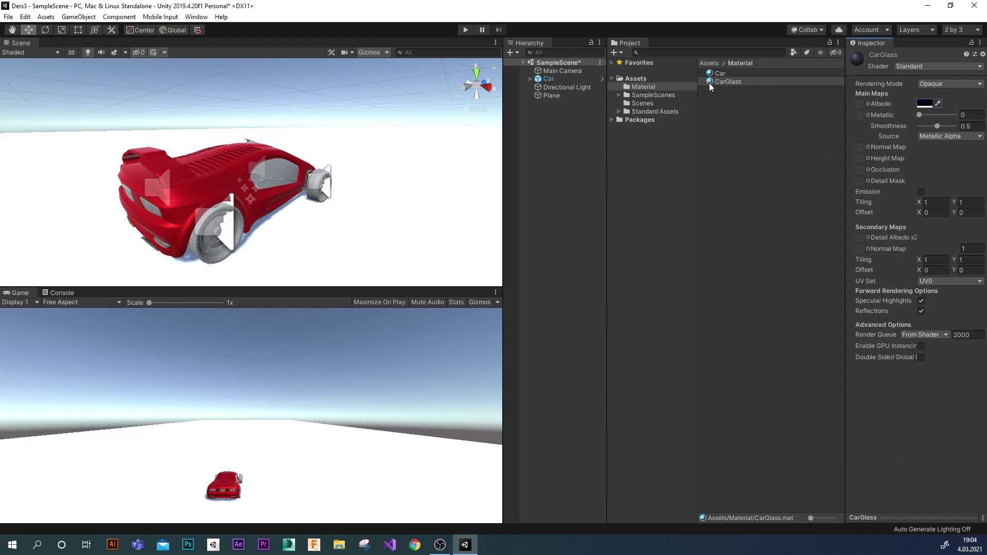
drag(710, 83, 278, 181)
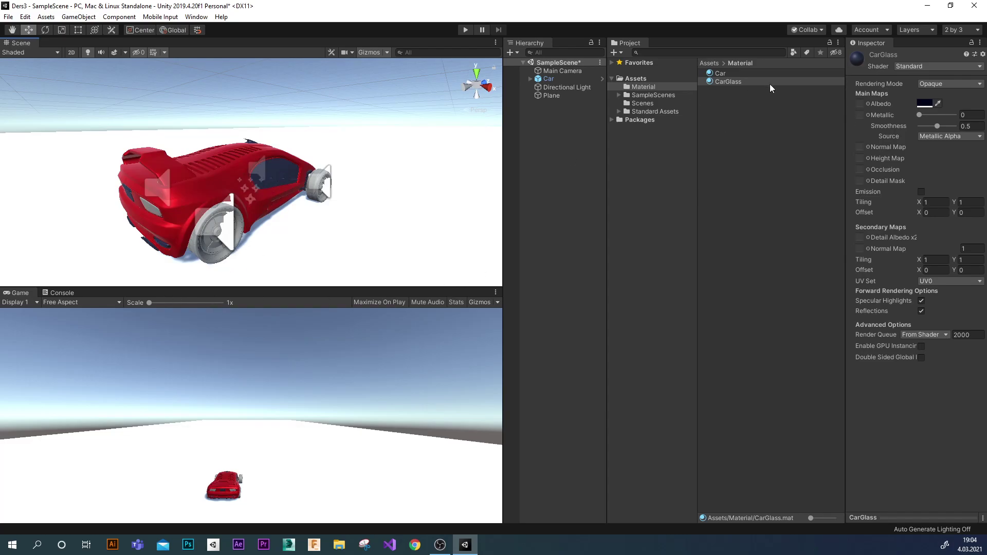
Create a third material in the Material folder named CarWheel.
right_click(714, 134)
mouse_move(758, 136)
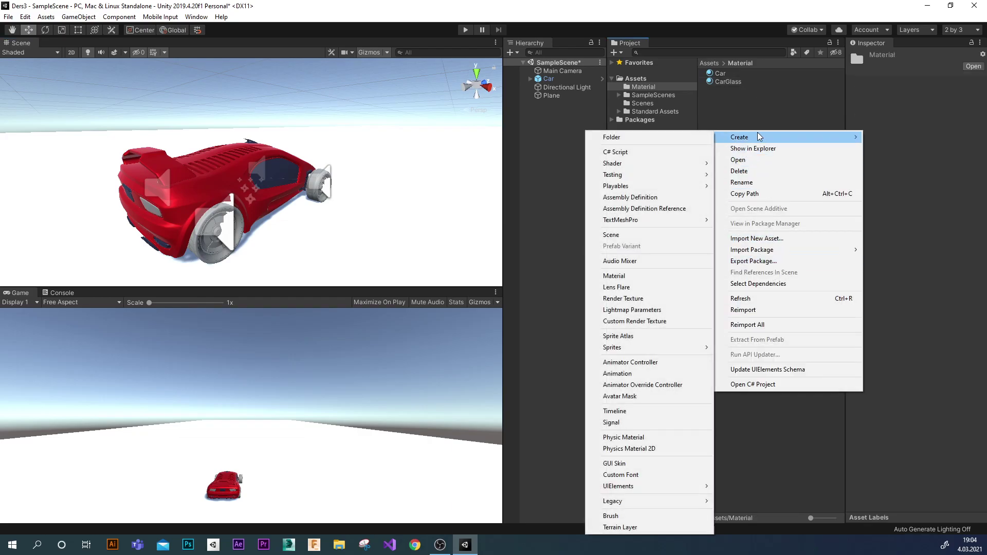
click(620, 276)
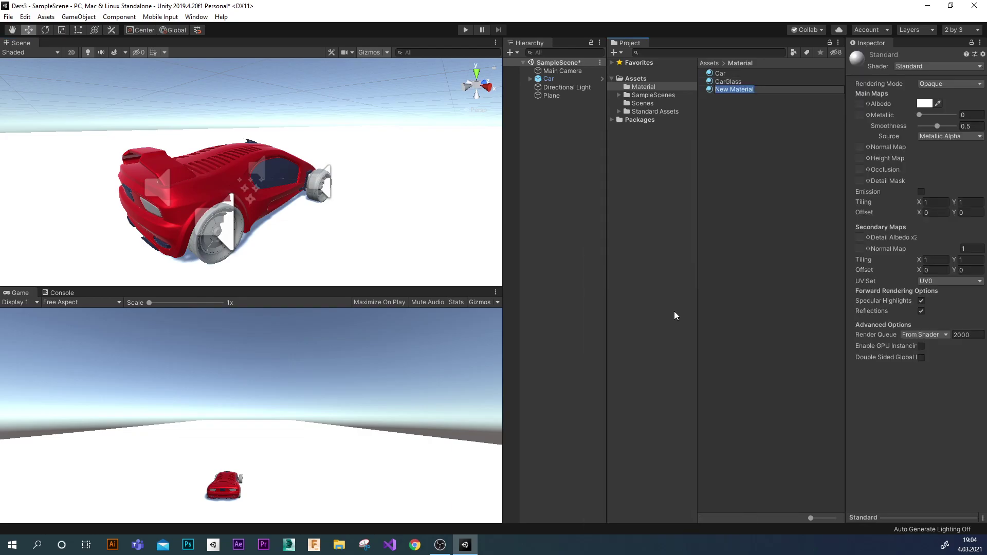
text(CarWheel)
key(Return)
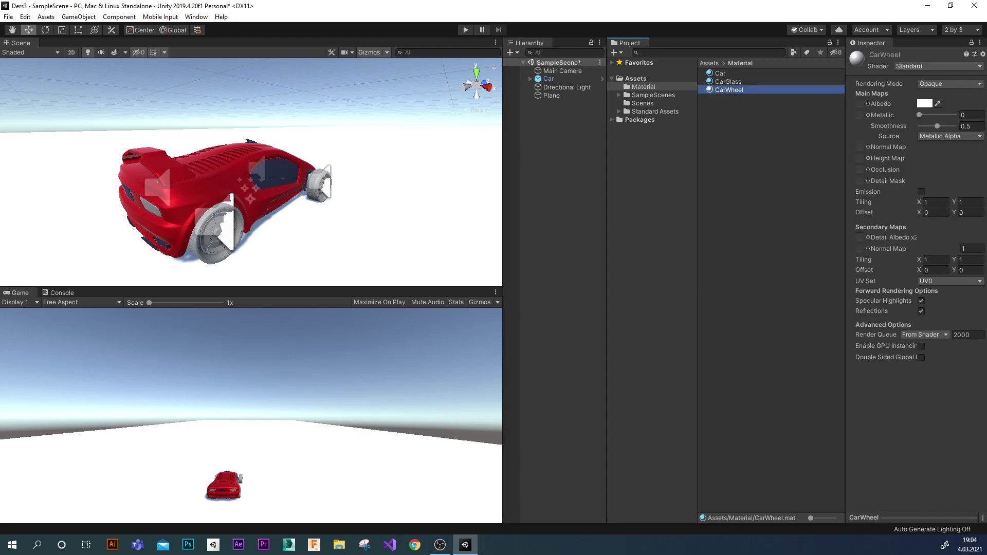
Set CarWheel's albedo to pure black and drag it onto the car's front wheel.
click(924, 104)
click(873, 314)
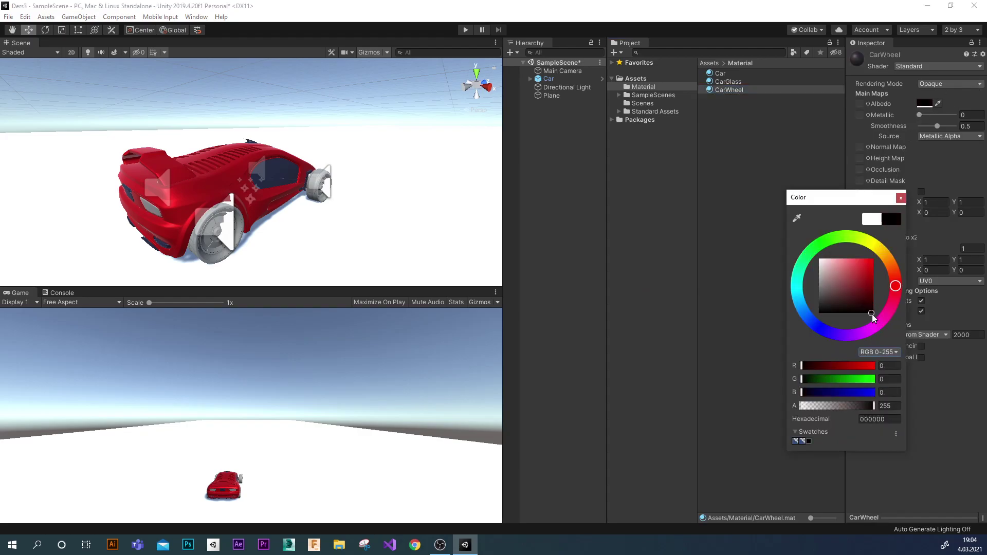
click(901, 200)
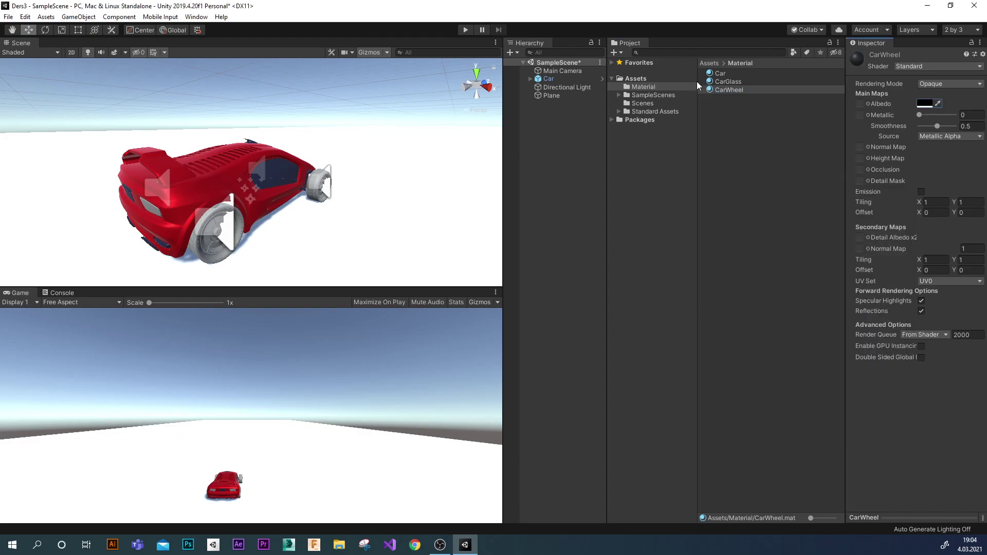
mouse_move(710, 89)
mouse_down()
mouse_move(311, 195)
mouse_move(207, 250)
mouse_up()
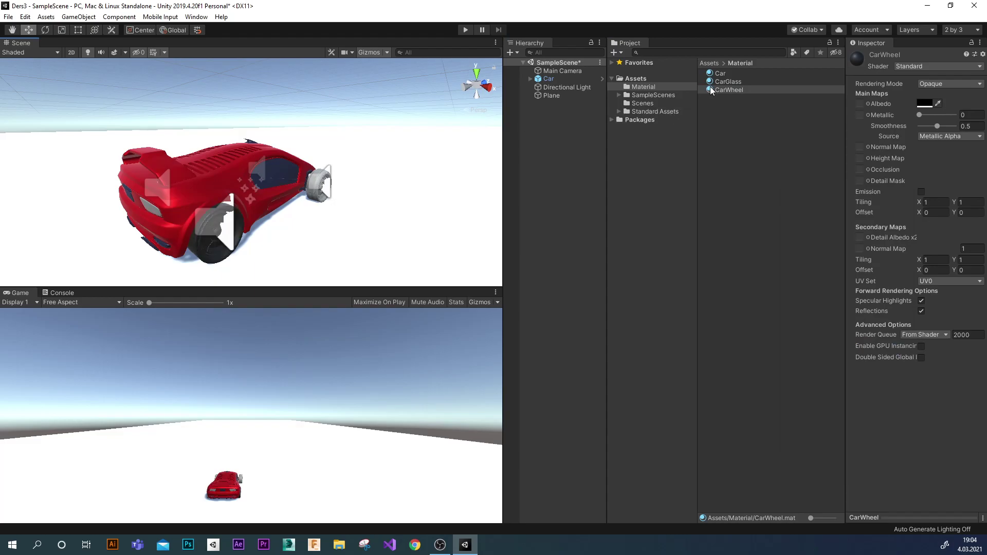
drag(712, 91, 326, 204)
Select the car, orbit and zoom in, then drop CarWheel onto the wheels.
click(190, 208)
alt+drag(181, 209, 411, 195)
scroll(357, 202, up, 5)
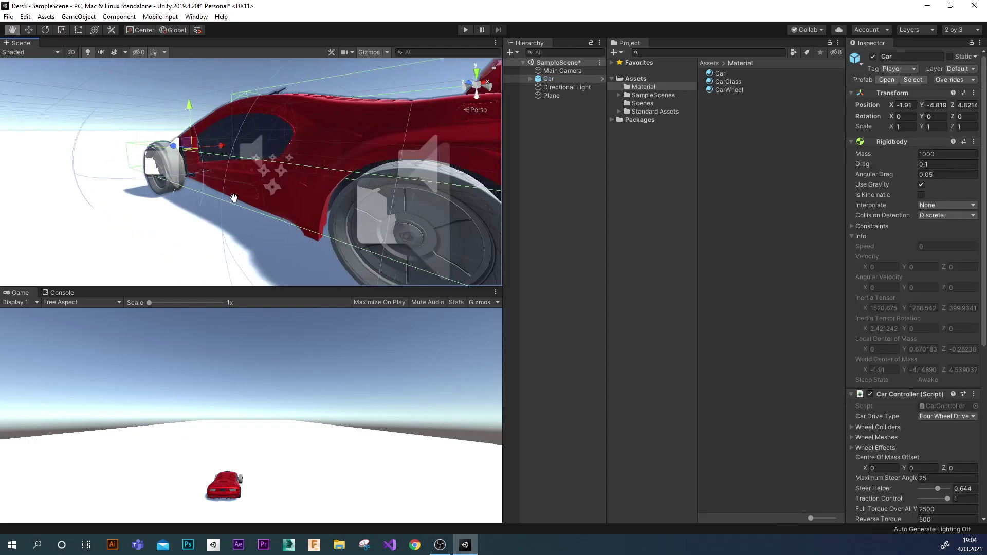
drag(711, 90, 448, 244)
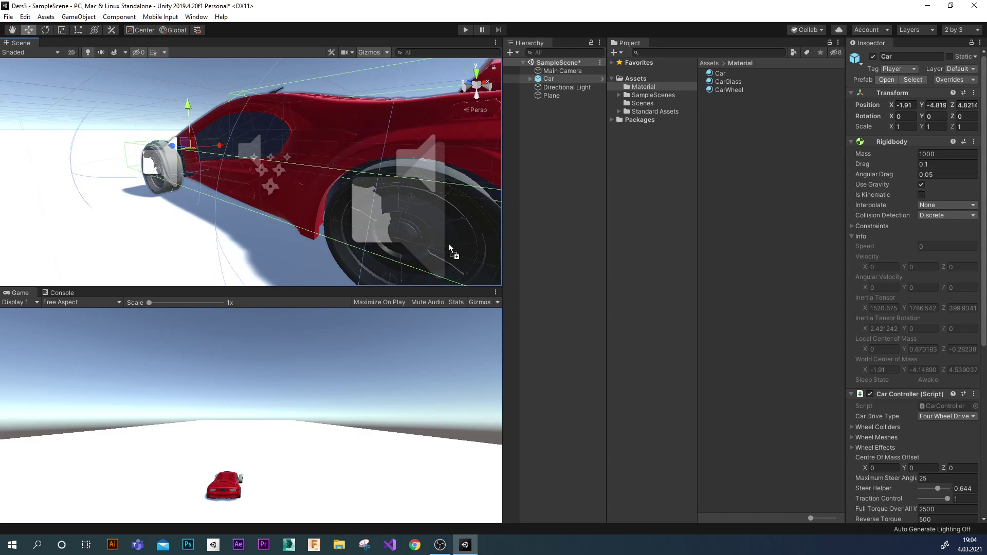
drag(711, 90, 168, 184)
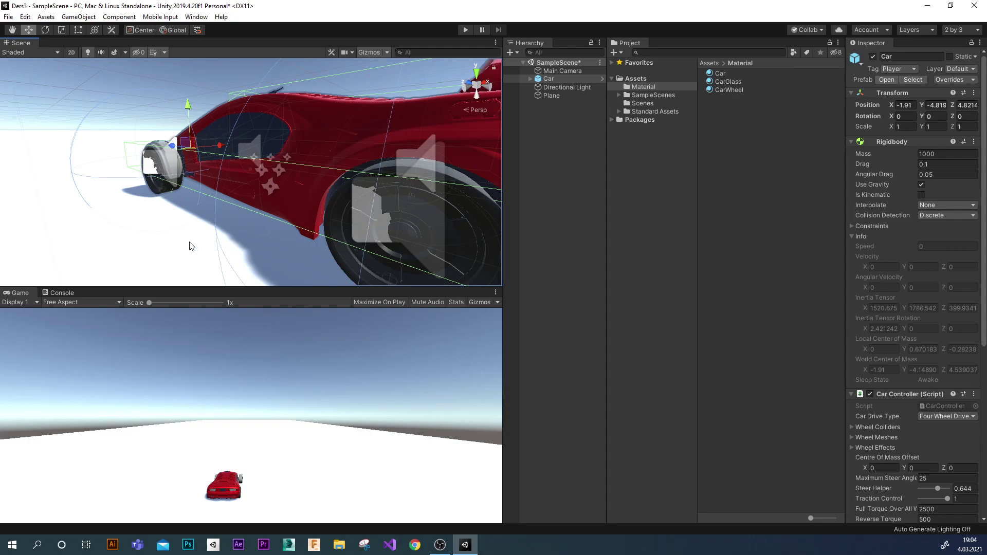
Frame the car with F and orbit around it to view the front-left wheel.
key(f)
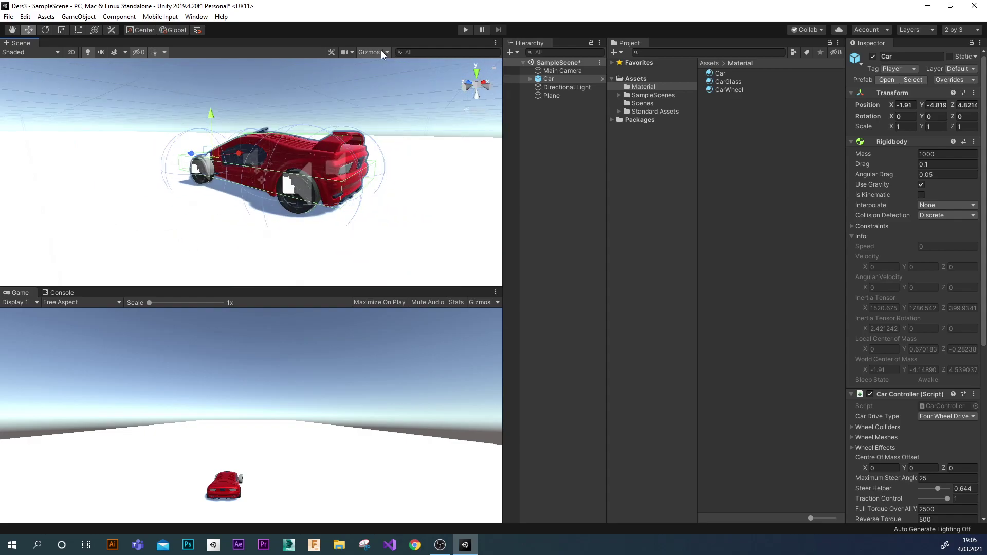
scroll(229, 174, up, 5)
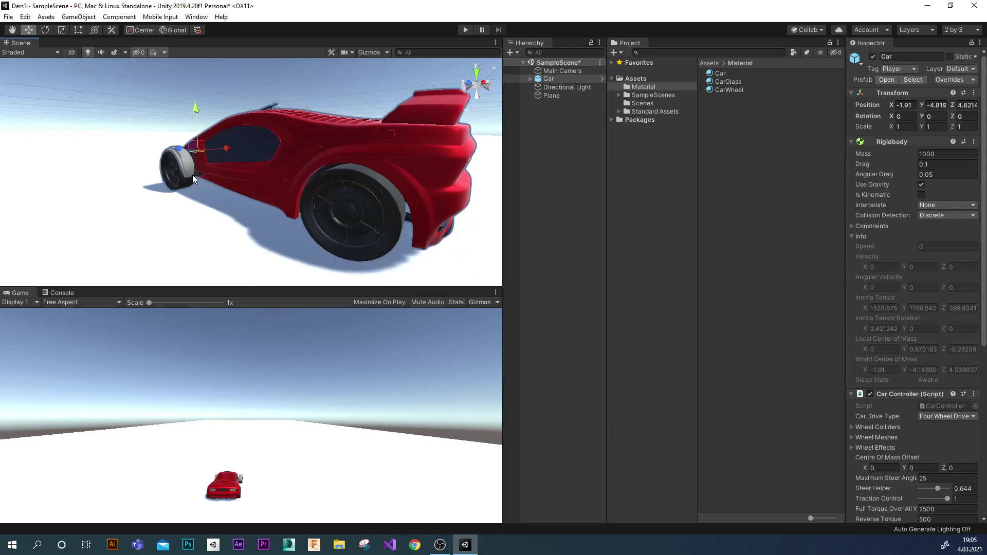
scroll(188, 174, up, 3)
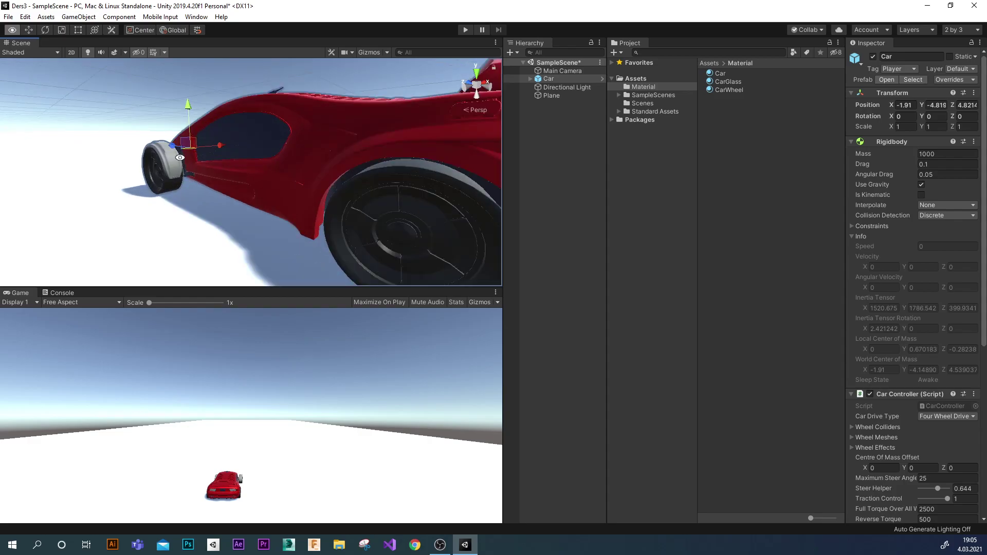
mouse_move(177, 165)
alt+mouse_down()
mouse_move(411, 200)
mouse_move(249, 194)
alt+mouse_up()
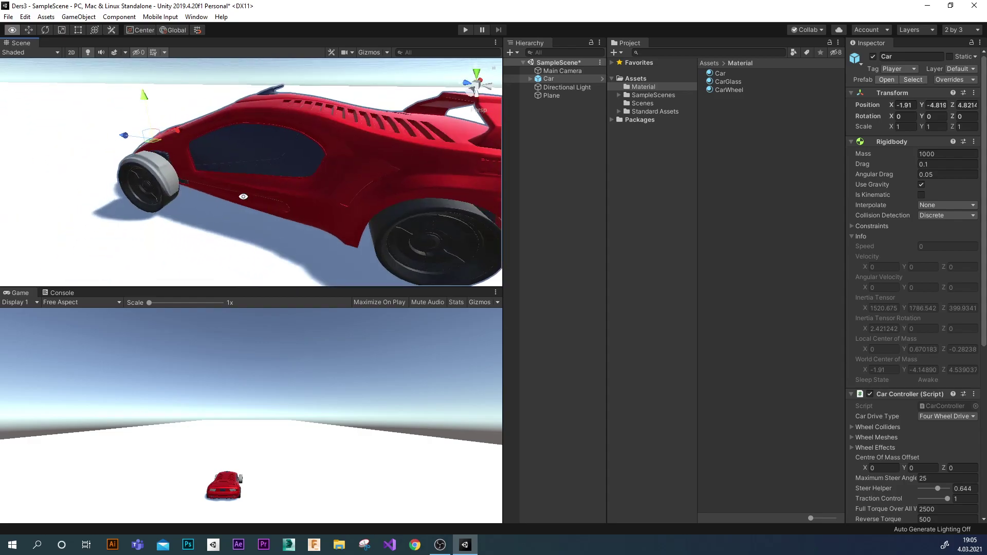
Create a fourth material in the Material folder named WheelCarrer.
click(738, 167)
right_click(732, 139)
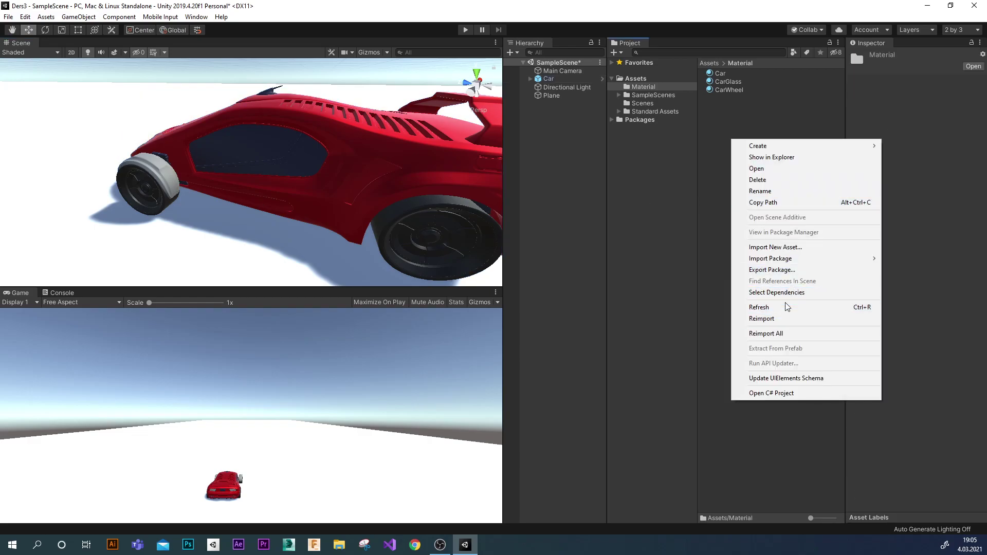
mouse_move(798, 150)
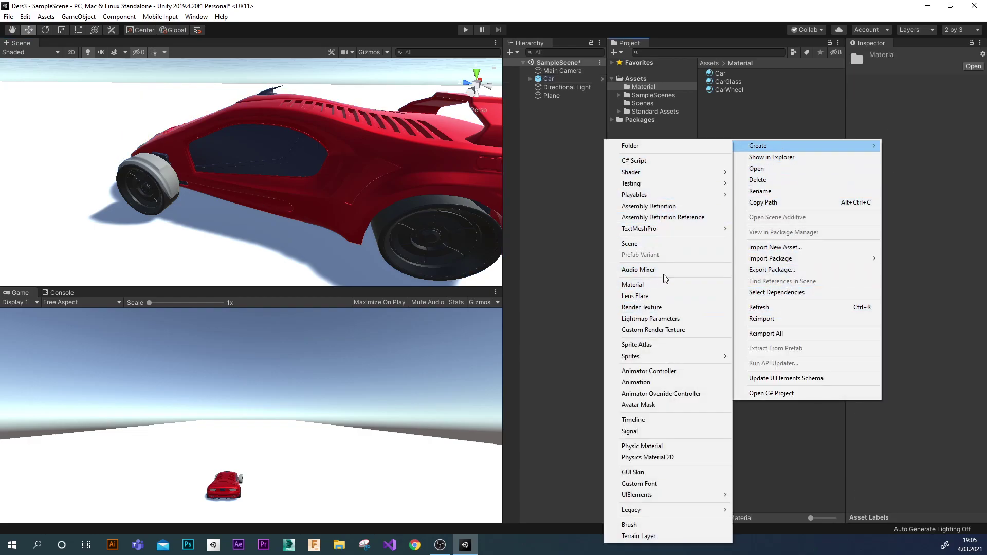
click(658, 284)
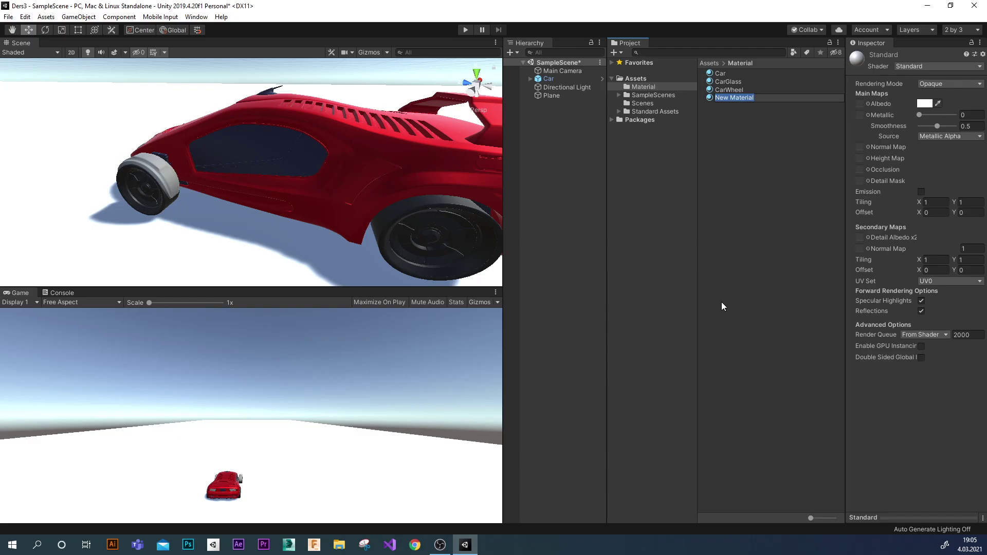
text(Carrer)
key(Return)
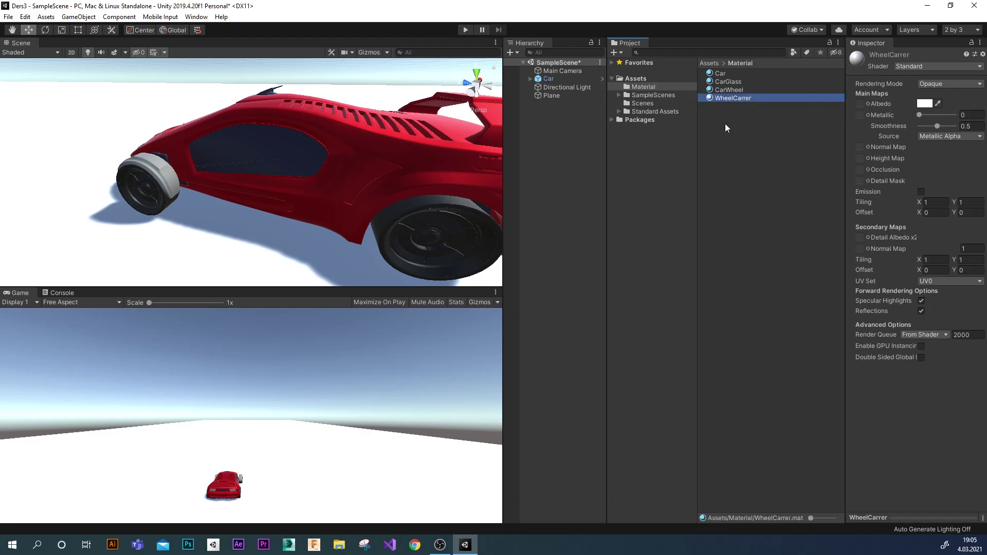
Set WheelCarrer's albedo colour to pure black 000000.
click(925, 104)
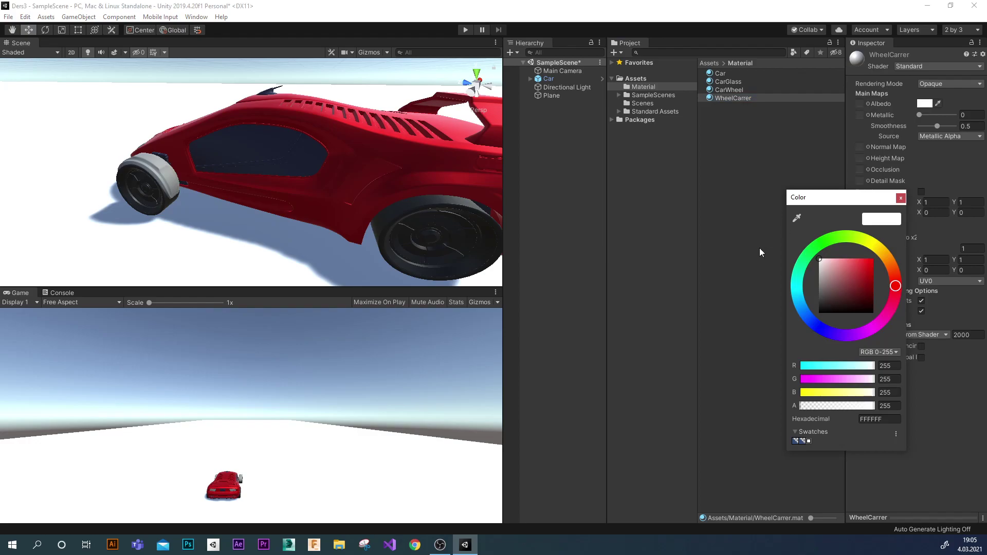
click(823, 312)
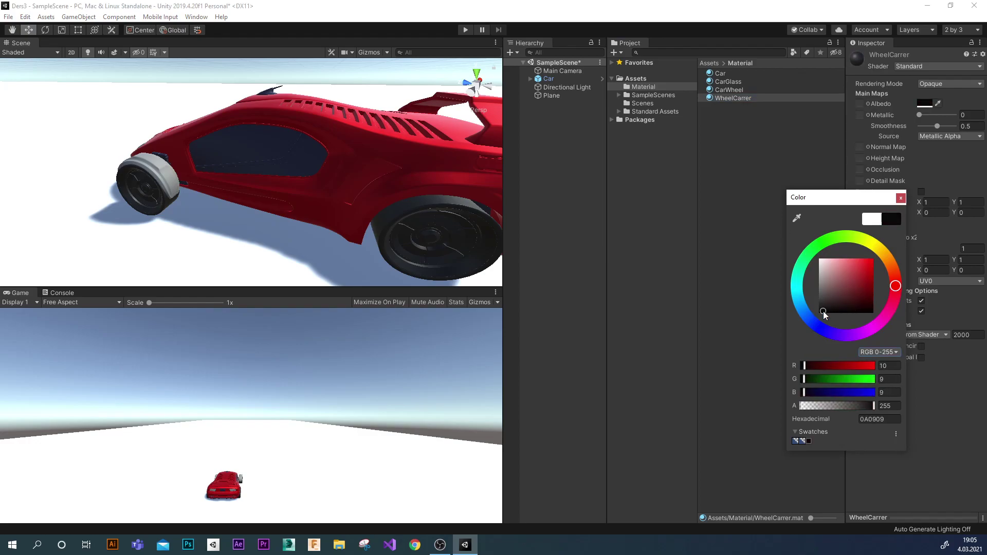
drag(823, 313, 838, 274)
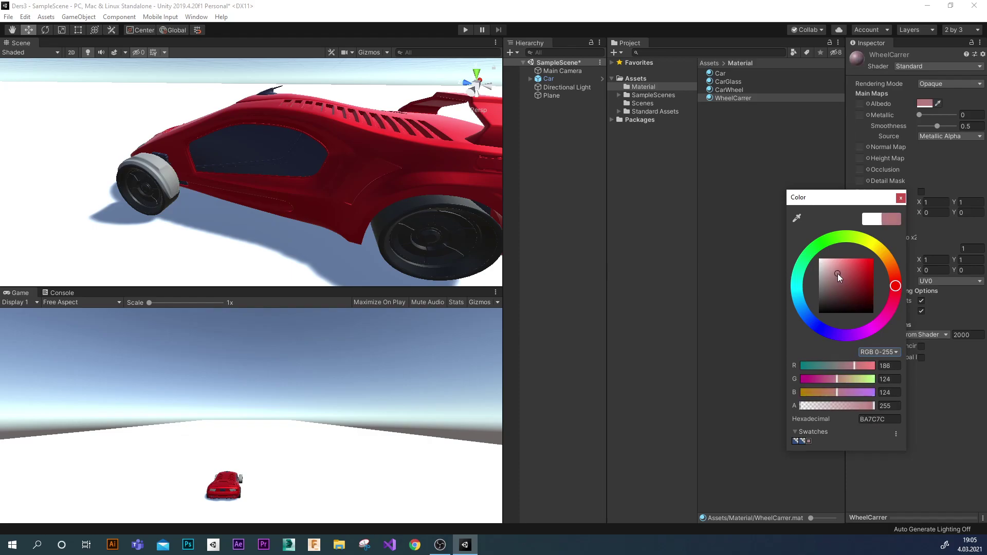
drag(837, 274, 822, 325)
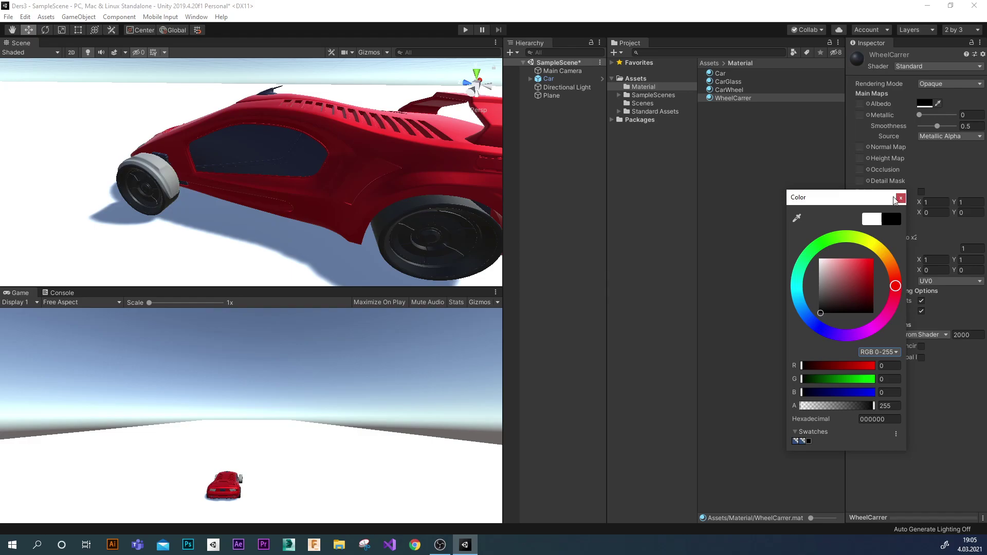
click(900, 199)
Apply WheelCarrer to the car's grey wheel carrier parts, orbiting the view around the car.
mouse_move(720, 98)
mouse_down()
mouse_move(152, 170)
mouse_move(148, 155)
mouse_move(161, 170)
mouse_up()
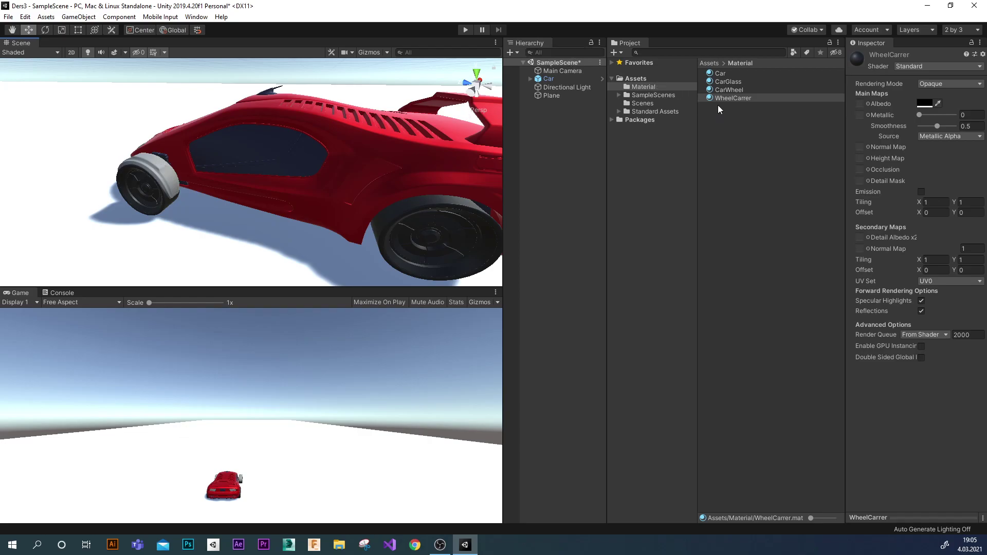
click(164, 170)
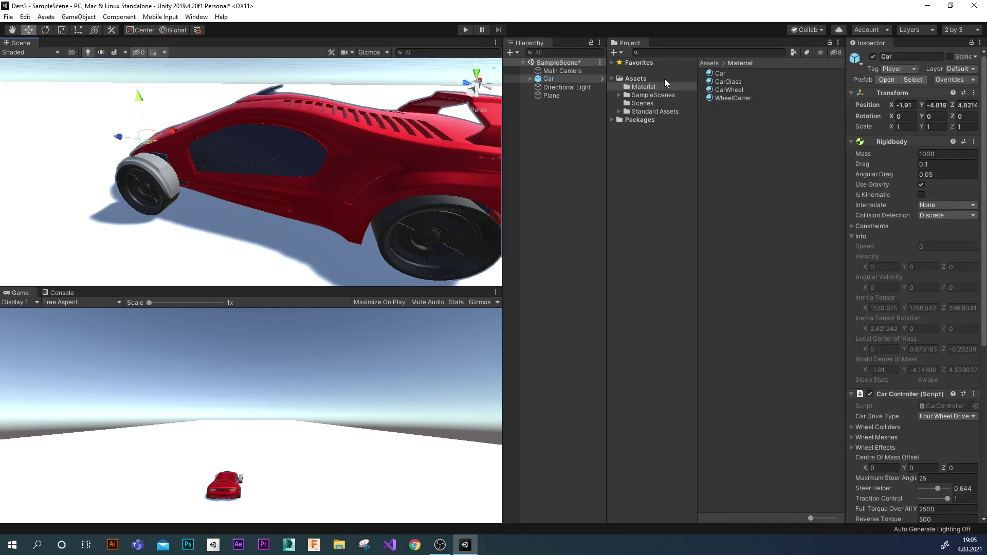
drag(712, 98, 162, 184)
mouse_move(163, 184)
mouse_down()
mouse_move(297, 189)
mouse_move(255, 201)
mouse_up()
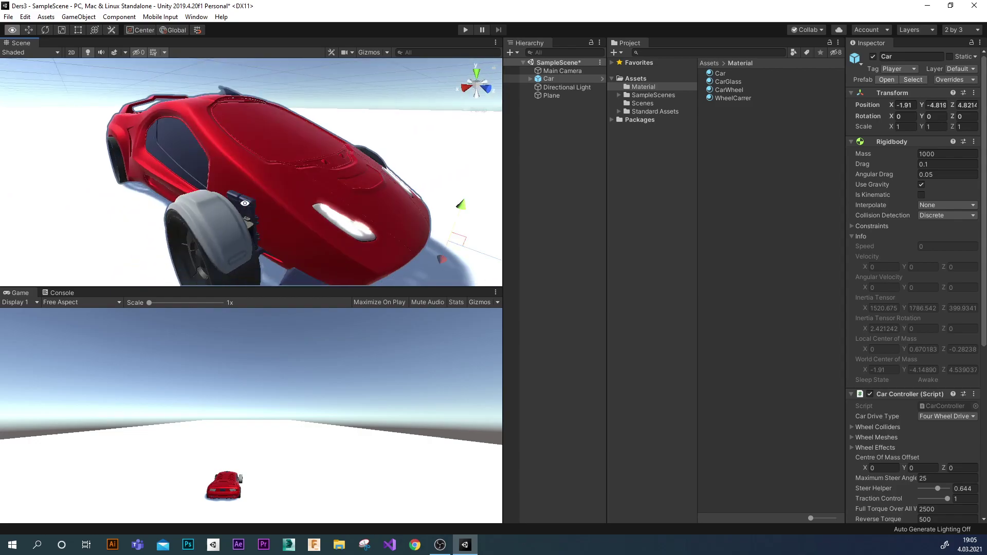
drag(711, 100, 230, 271)
mouse_move(229, 271)
mouse_down()
mouse_move(235, 180)
mouse_move(179, 206)
mouse_up()
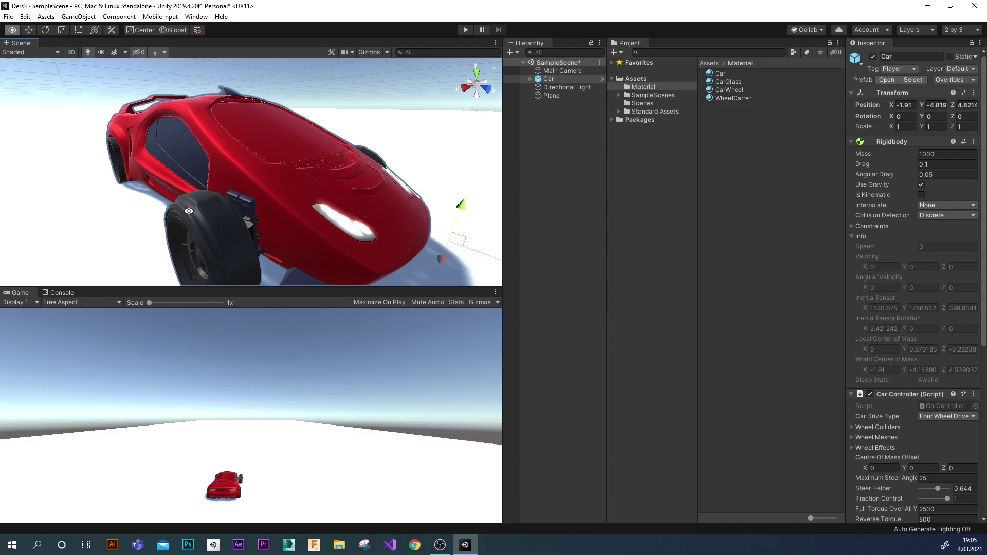
mouse_move(201, 217)
alt+mouse_down()
mouse_move(239, 191)
mouse_move(277, 190)
alt+mouse_up()
scroll(239, 191, down, 5)
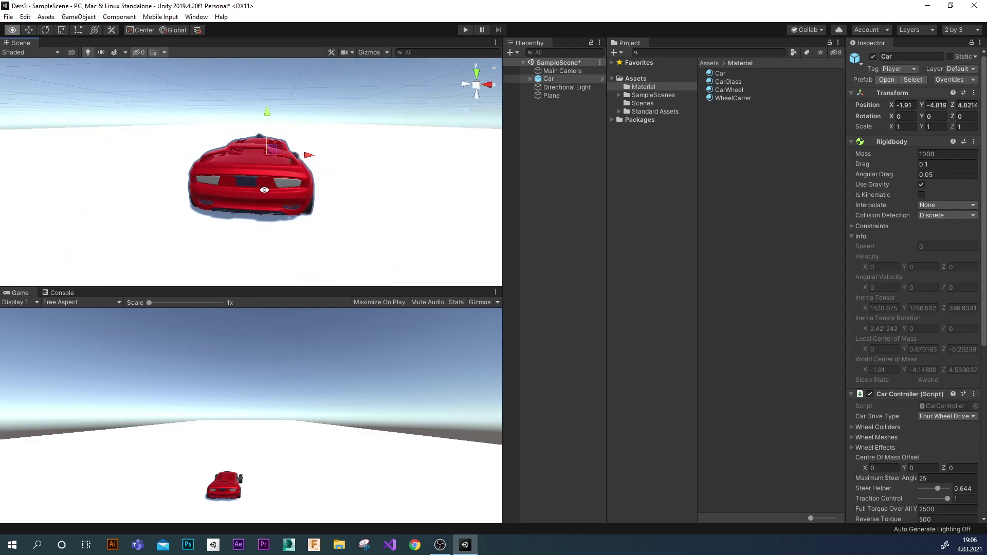
Create a fifth material in the Material folder named backLamb.
right_click(737, 144)
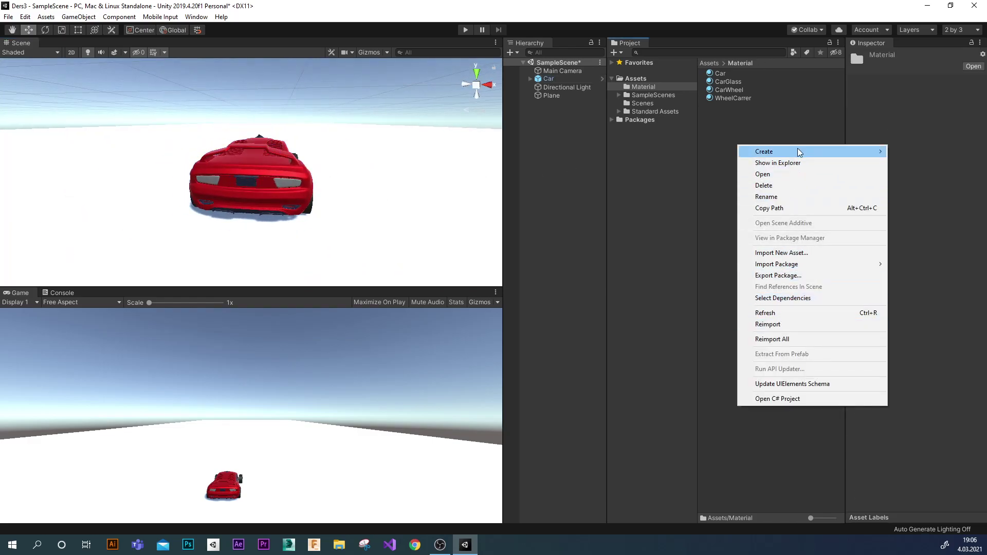
mouse_move(784, 152)
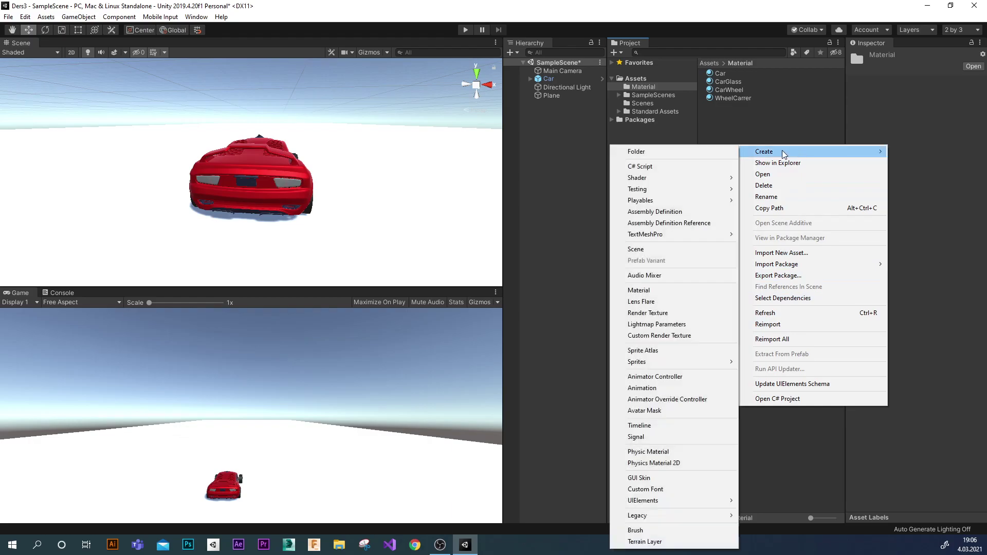
click(666, 290)
text(backLamb)
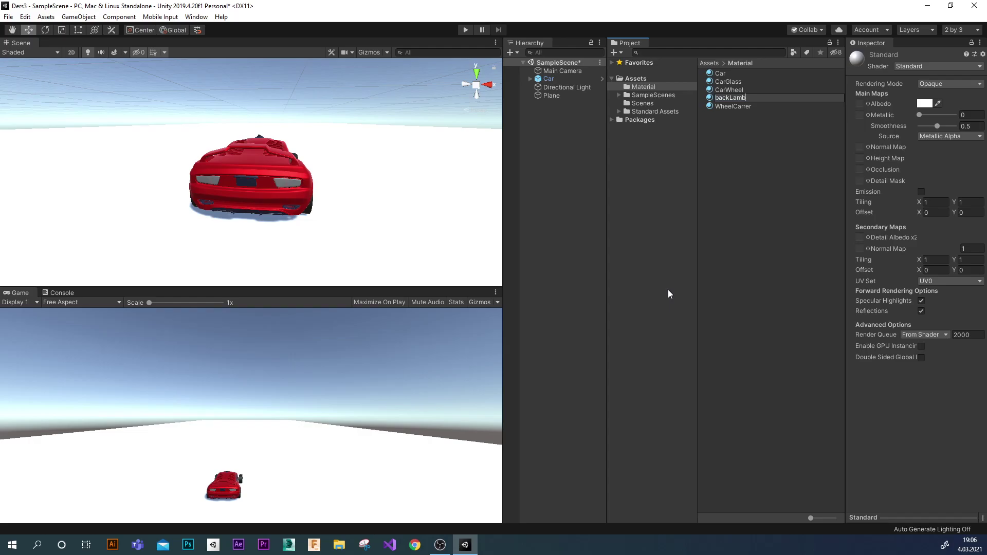
key(Return)
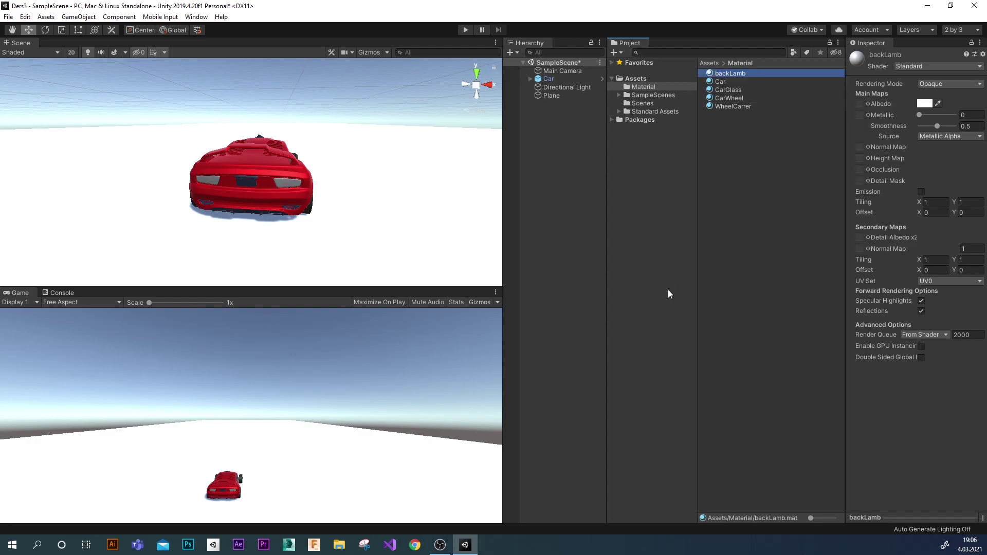
Give backLamb a brownish-orange albedo (7E3D0B) and apply it to the car's tail lights.
click(925, 103)
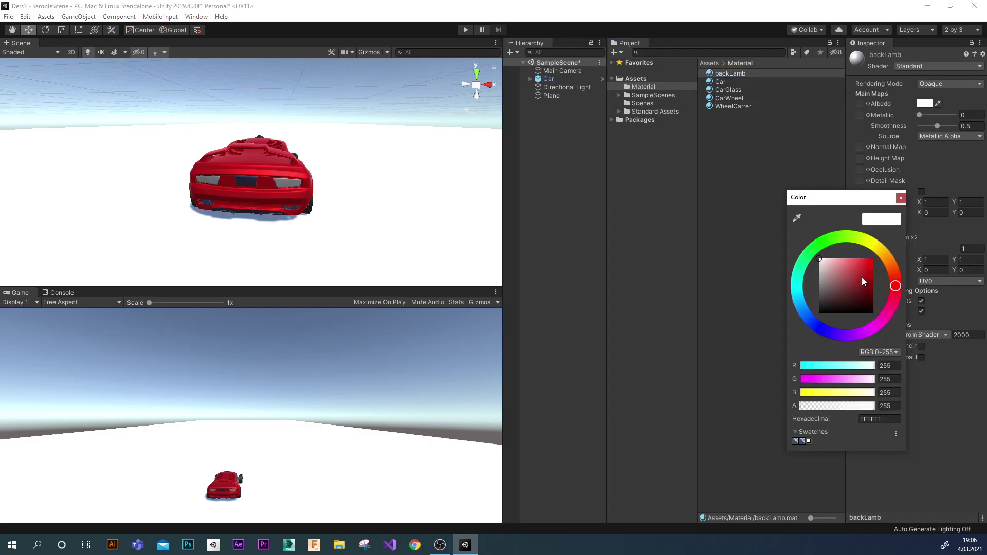
mouse_move(902, 287)
mouse_down()
mouse_move(896, 262)
mouse_move(870, 292)
mouse_up()
click(867, 267)
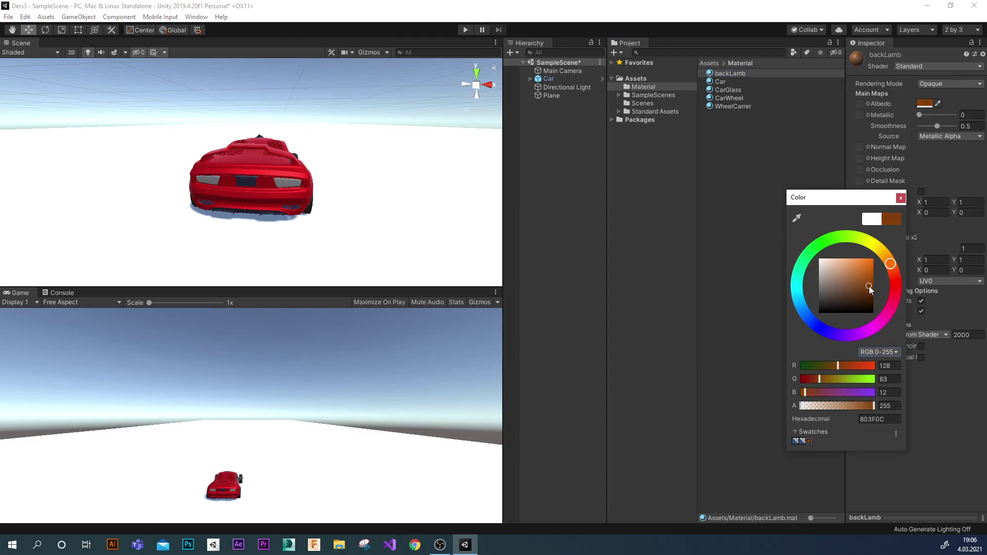
click(900, 198)
drag(710, 77, 290, 180)
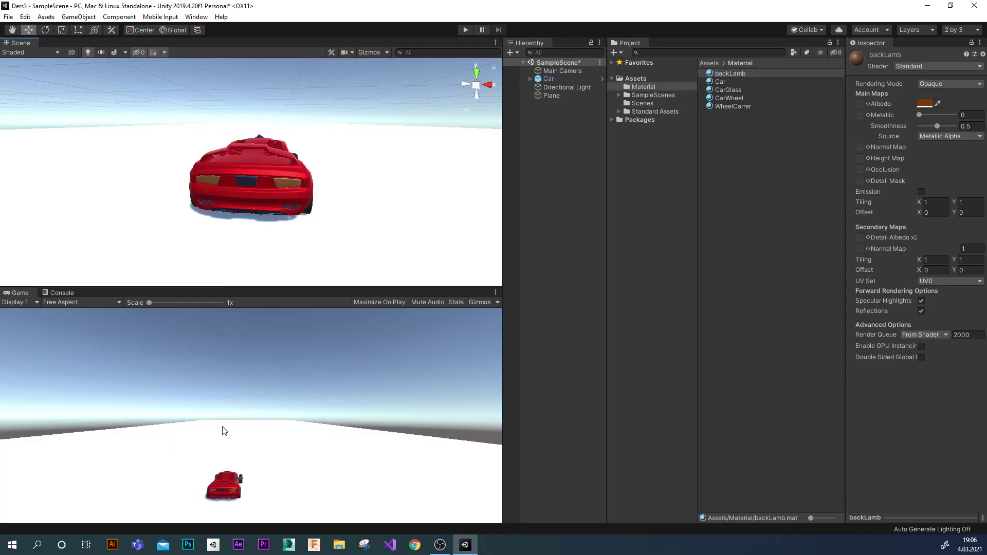
click(612, 78)
scroll(225, 223, down, 3)
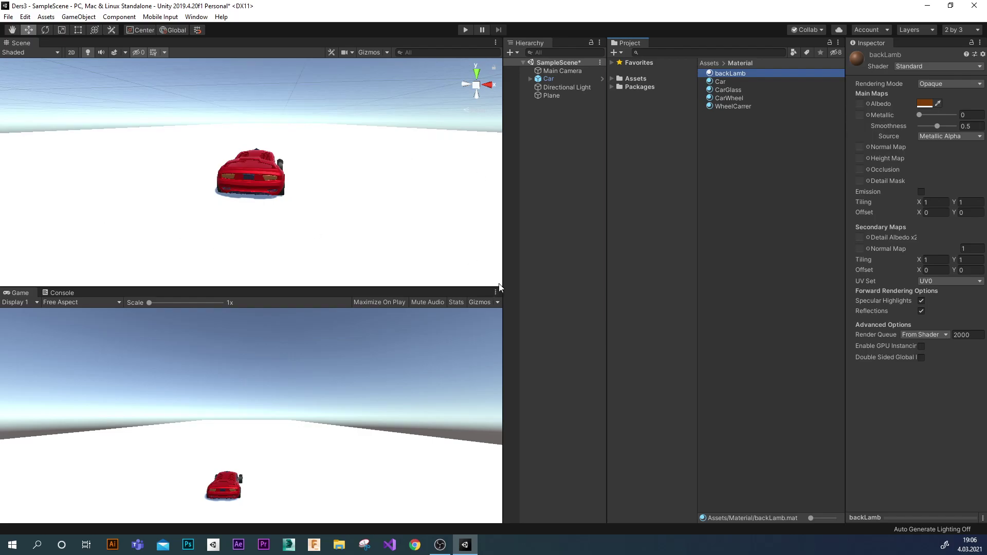
Enlarge the Scene and Game views, press Play, and drive the car forward then steer left.
drag(499, 287, 633, 287)
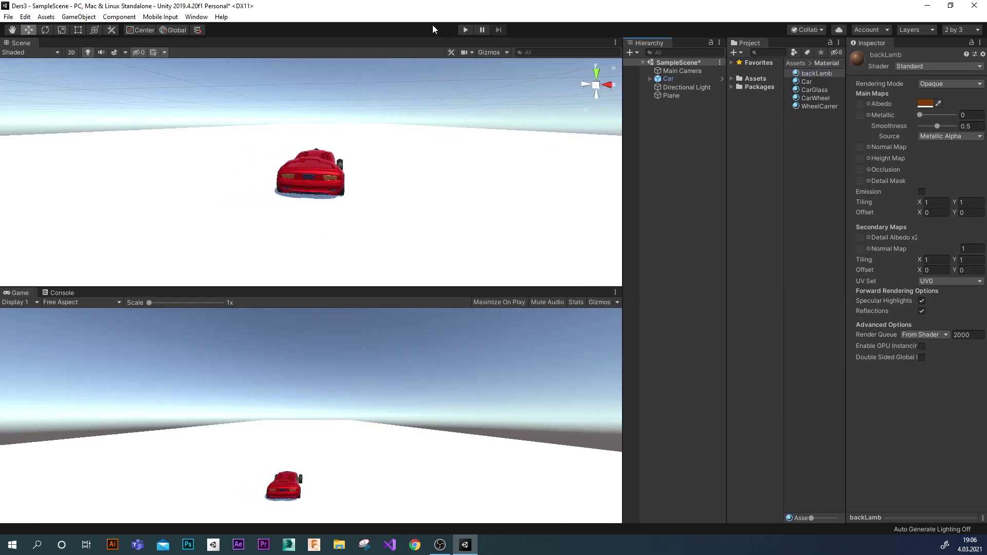
click(465, 30)
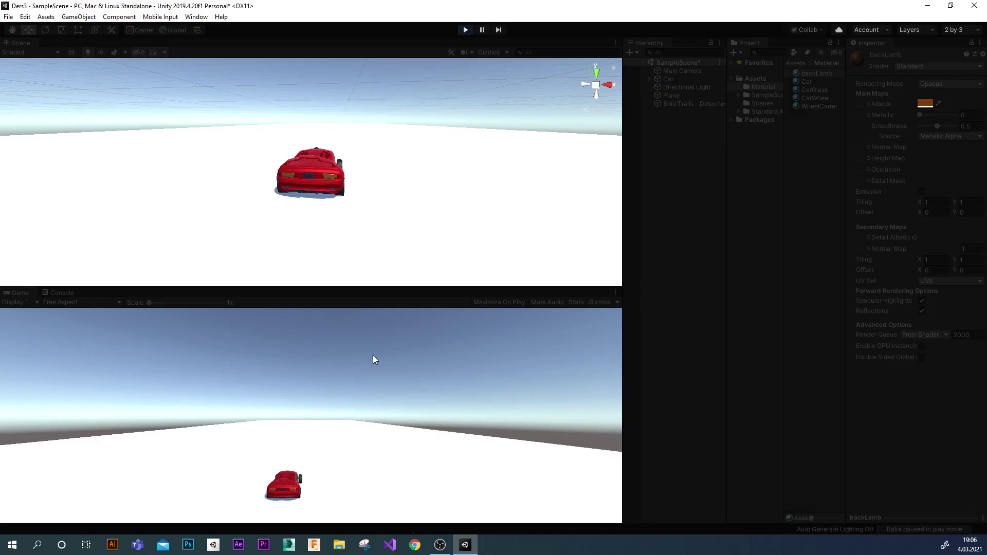
key(Up)
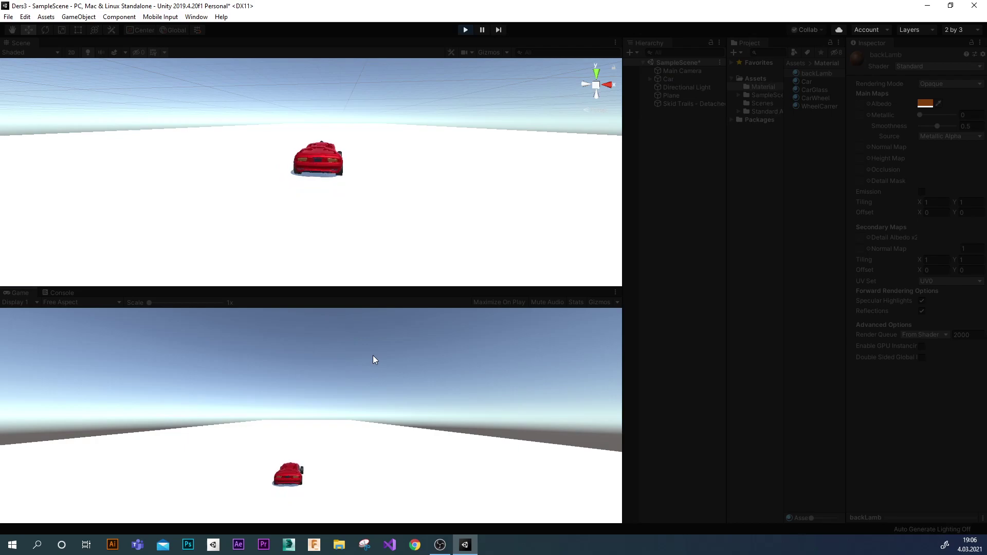
key(Left)
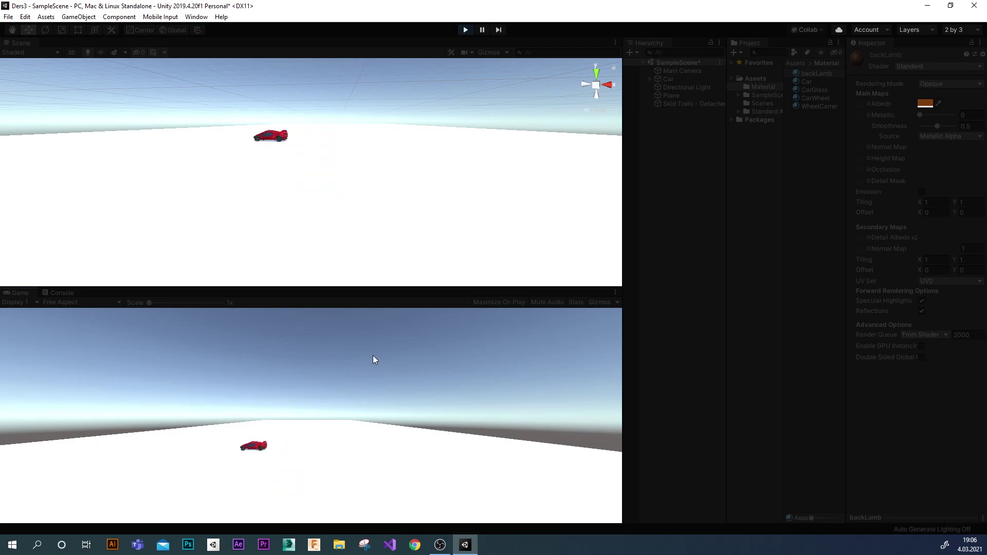
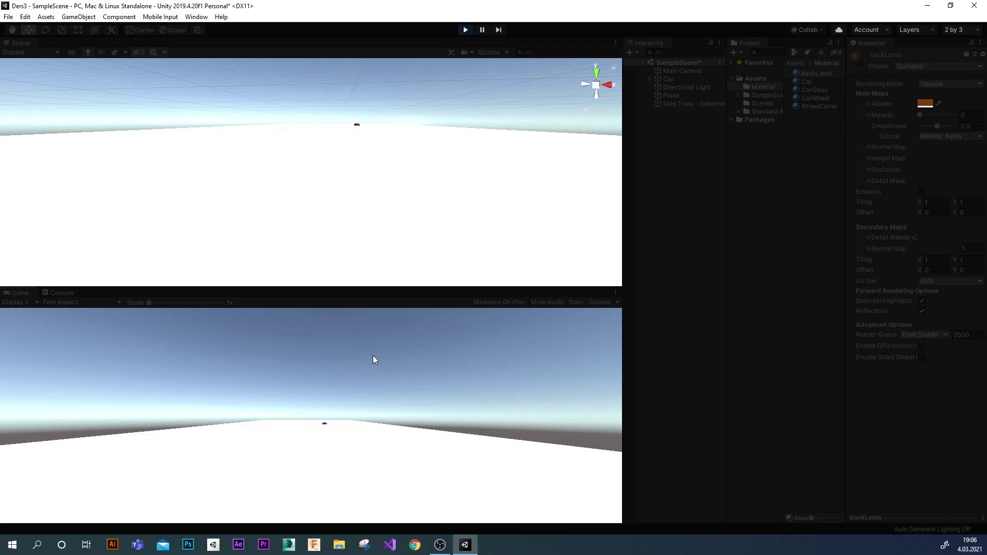
Stop Play mode and parent the Main Camera under the Car object.
click(466, 30)
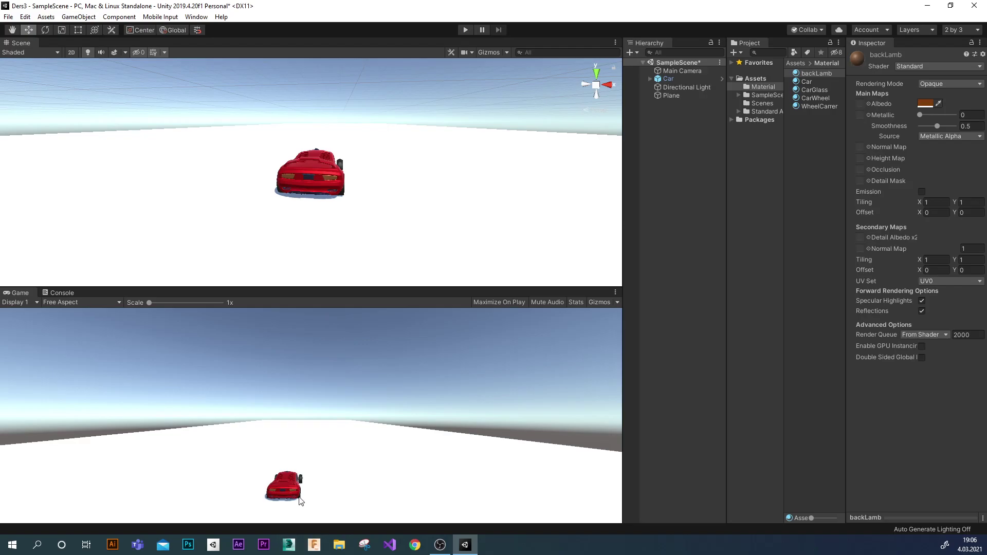
click(649, 79)
drag(674, 70, 697, 78)
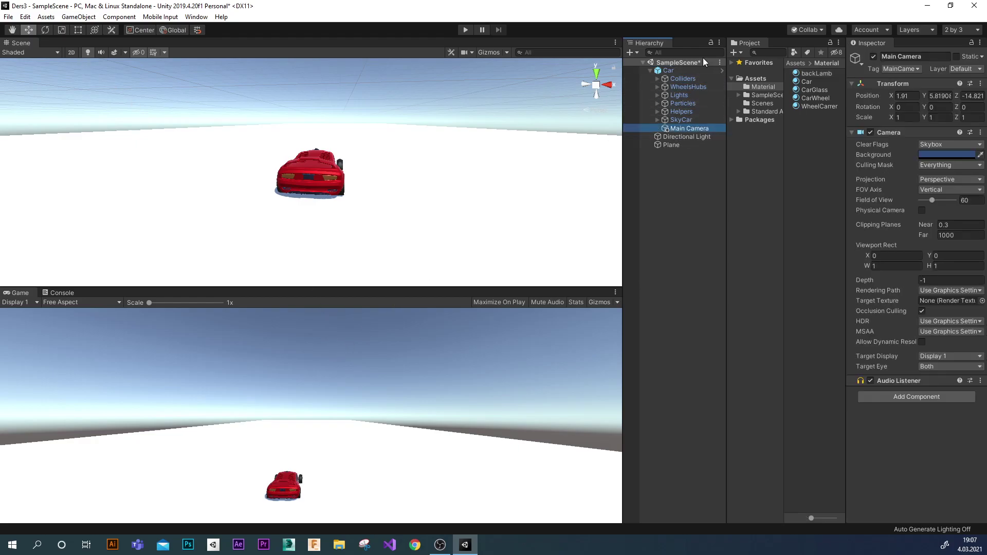
Focus on the Main Camera and move it closer to the car, slightly lowered.
double_click(669, 130)
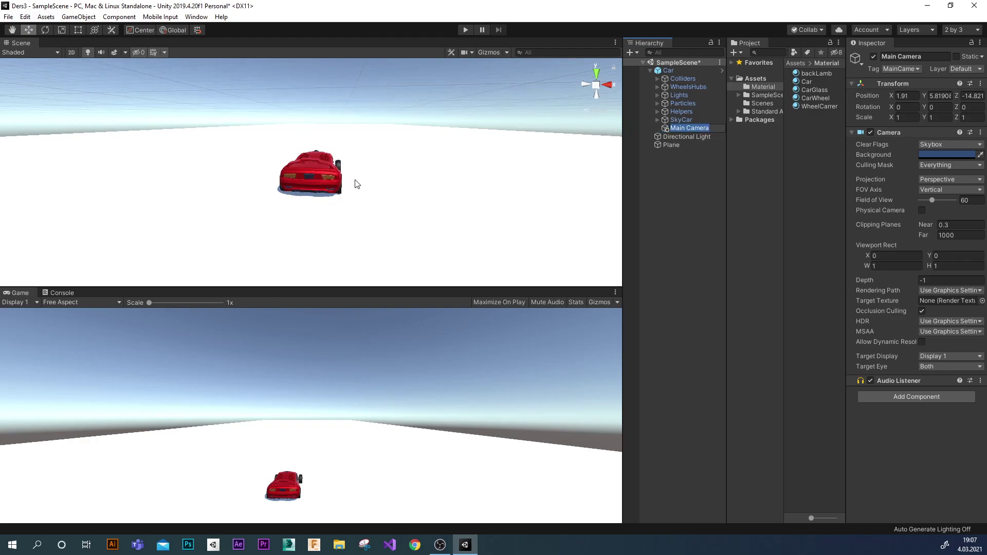
key(Return)
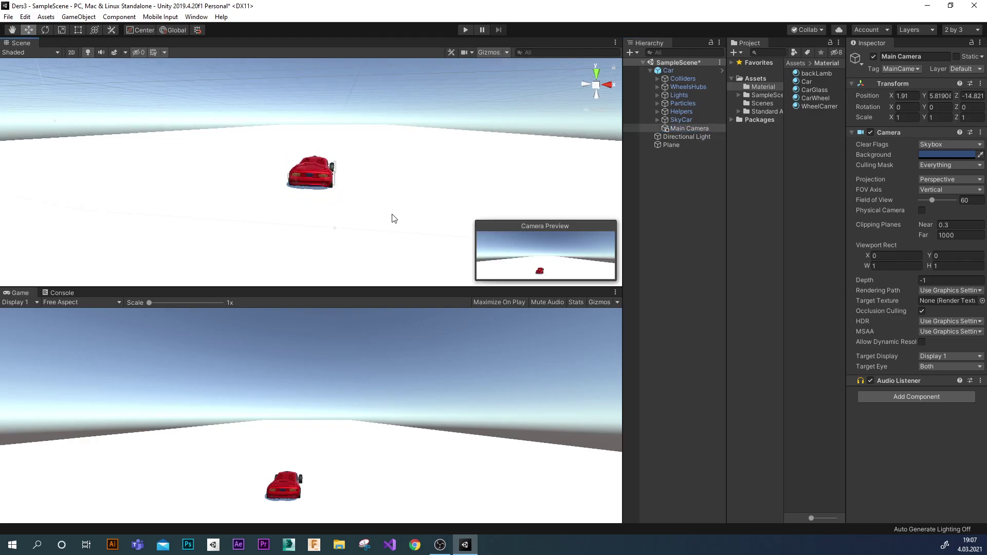
alt+drag(393, 219, 319, 213)
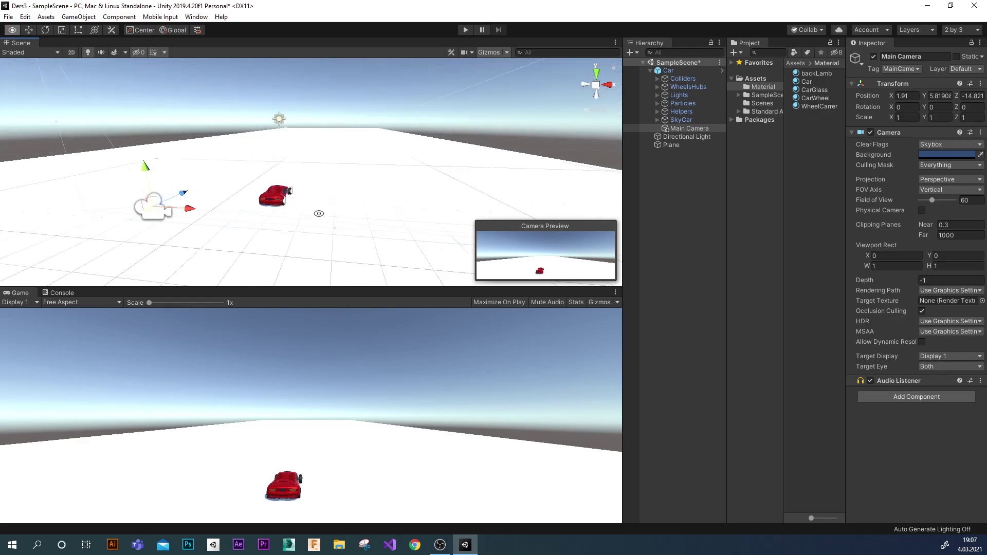
drag(183, 193, 348, 147)
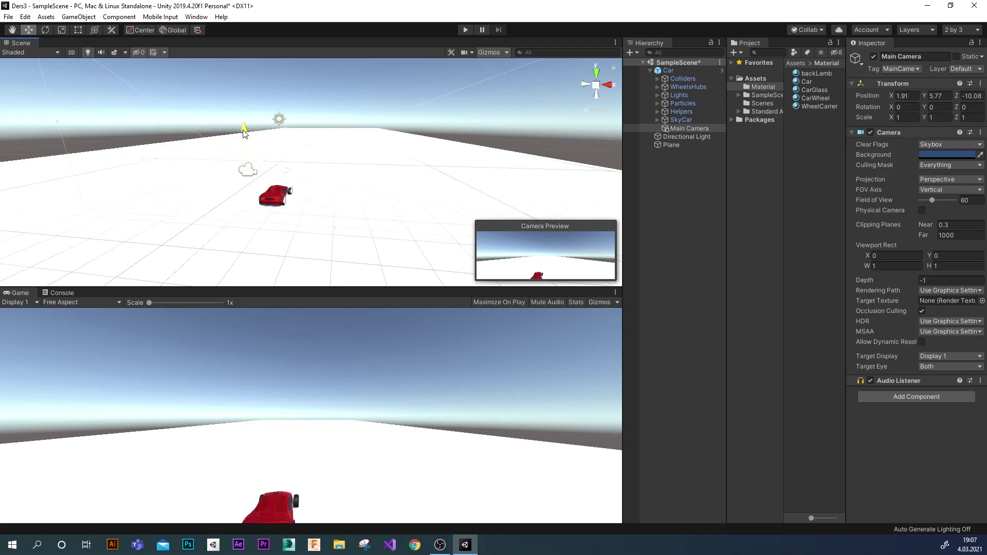
drag(244, 131, 244, 135)
Tilt the camera down about 16.4°, centre it behind the car at -0.22, 5.42, -8.98, and start Play.
key(e)
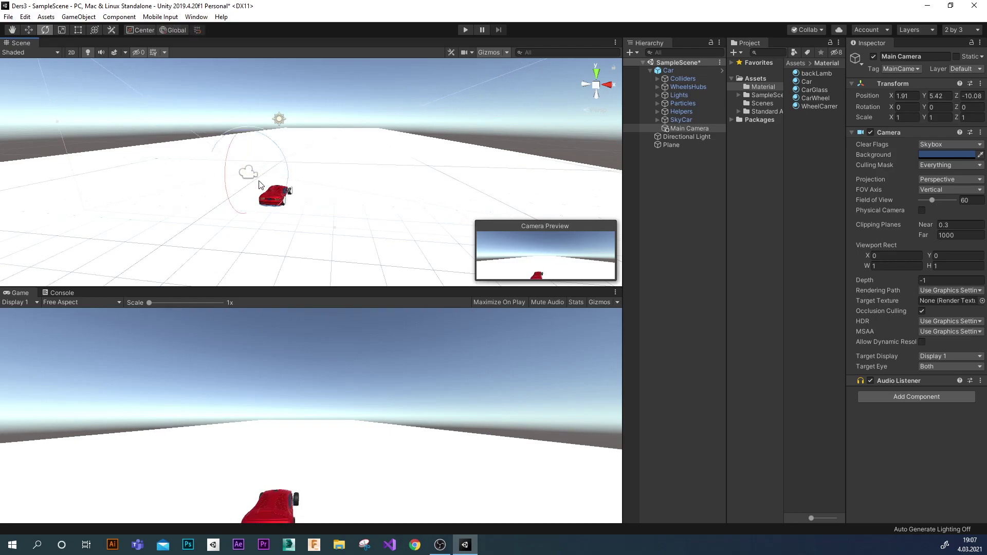
drag(225, 170, 230, 156)
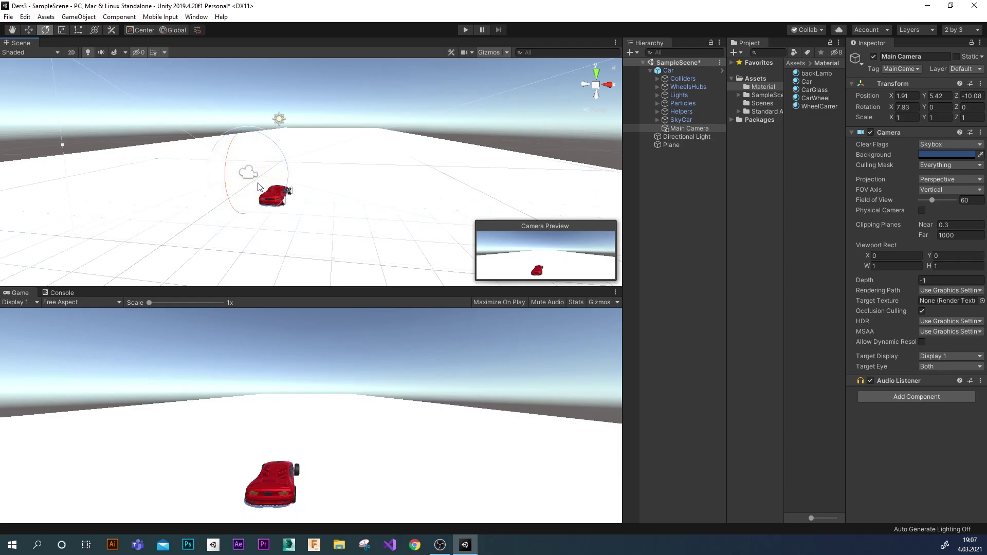
key(w)
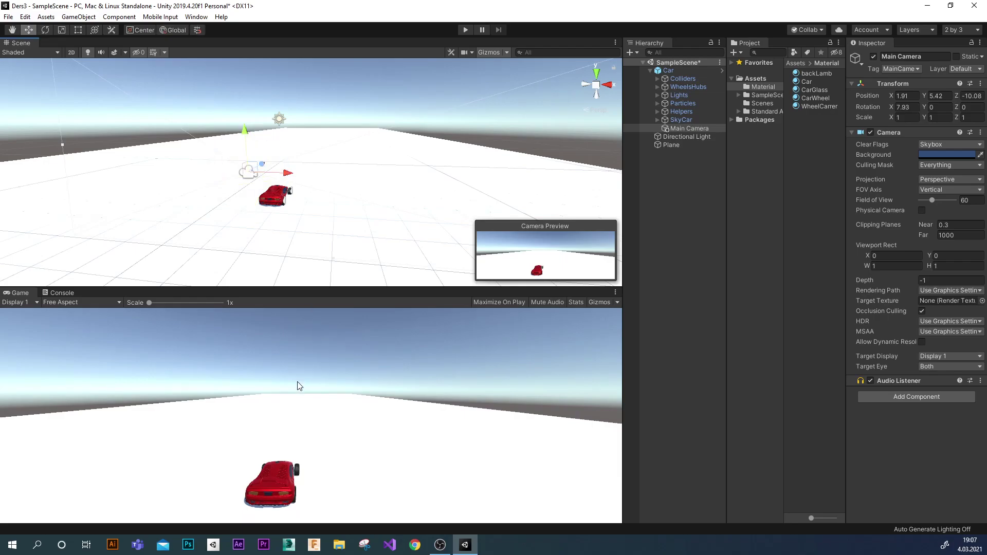
mouse_move(291, 173)
mouse_down()
mouse_move(247, 176)
mouse_move(248, 164)
mouse_up()
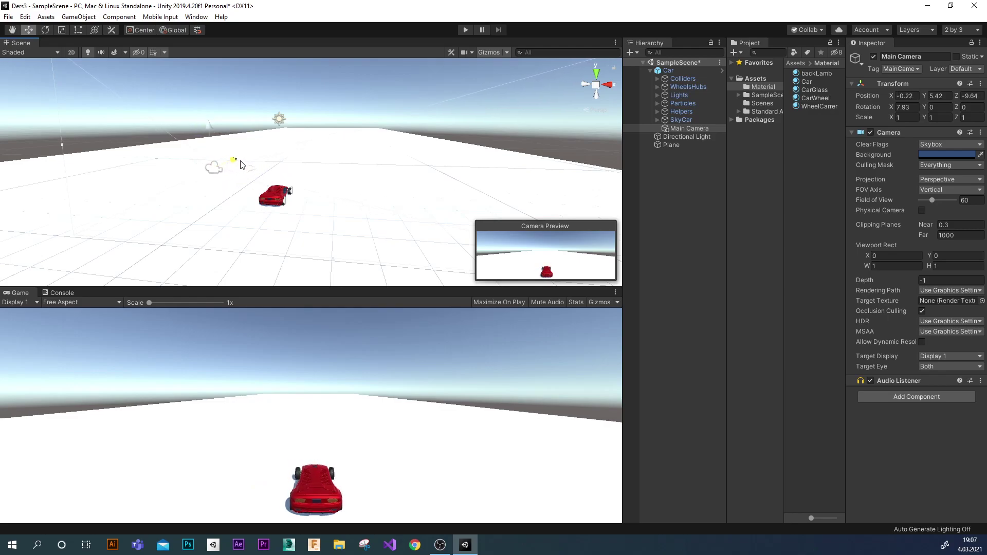
key(e)
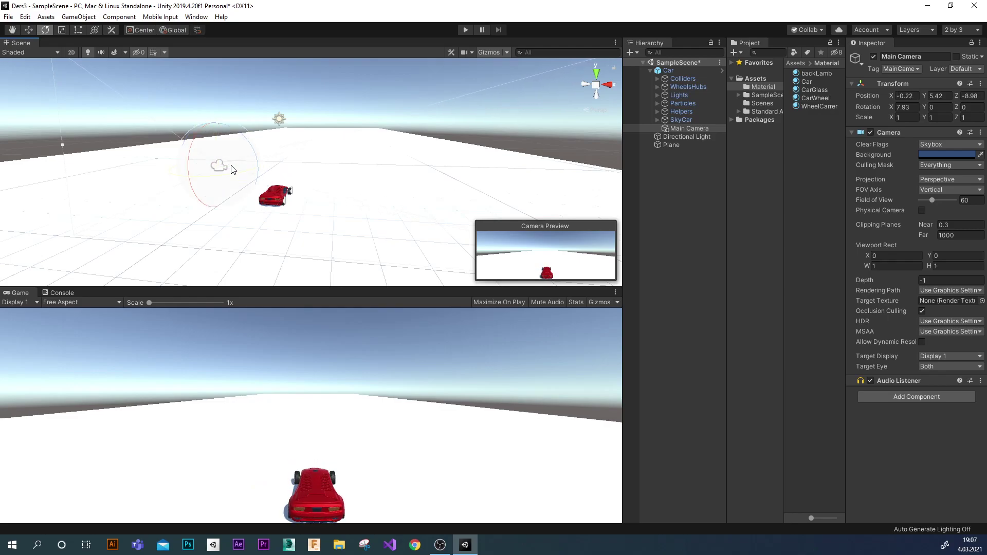
drag(198, 144, 201, 135)
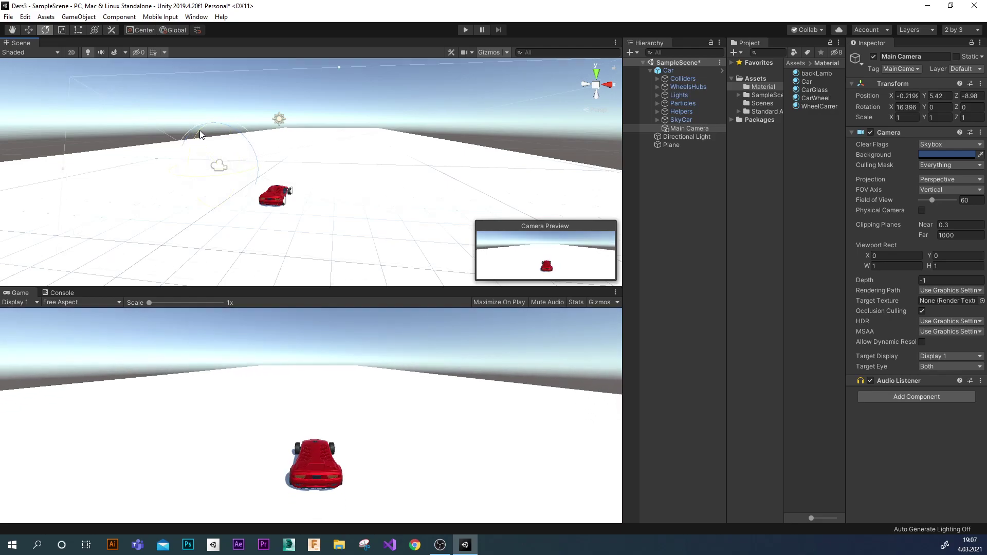
click(465, 30)
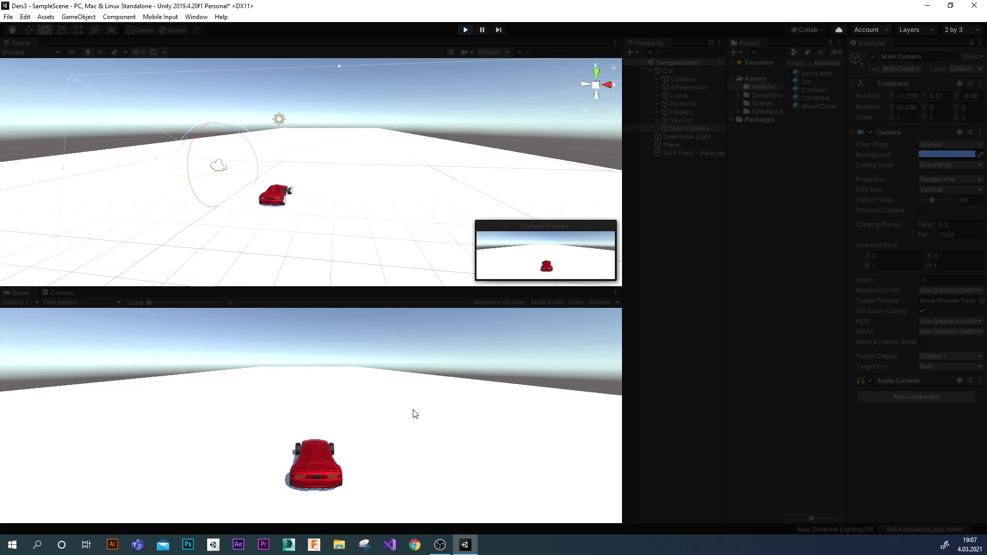
Drive the car forward, steering left and right with the arrow keys, then stop Play mode.
key(Up)
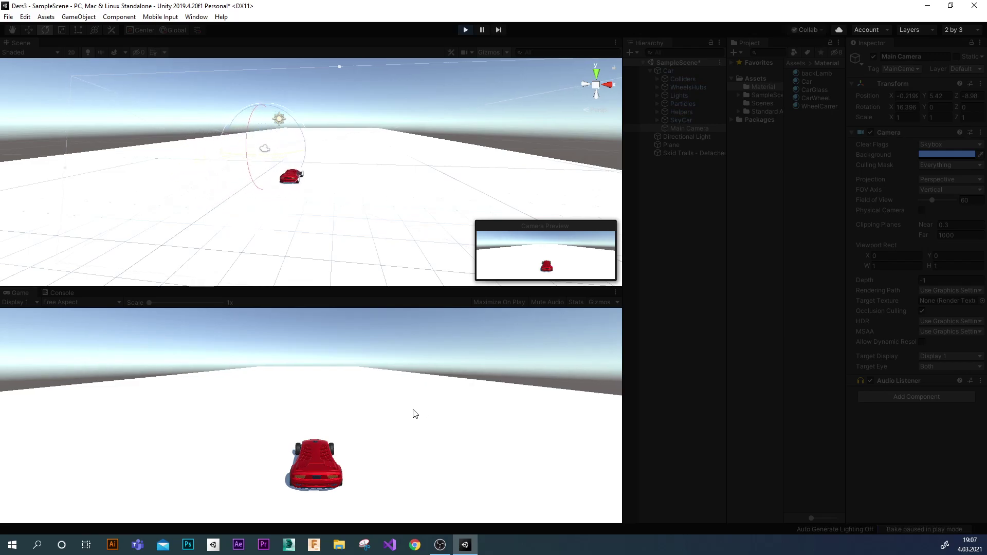
key(Left)
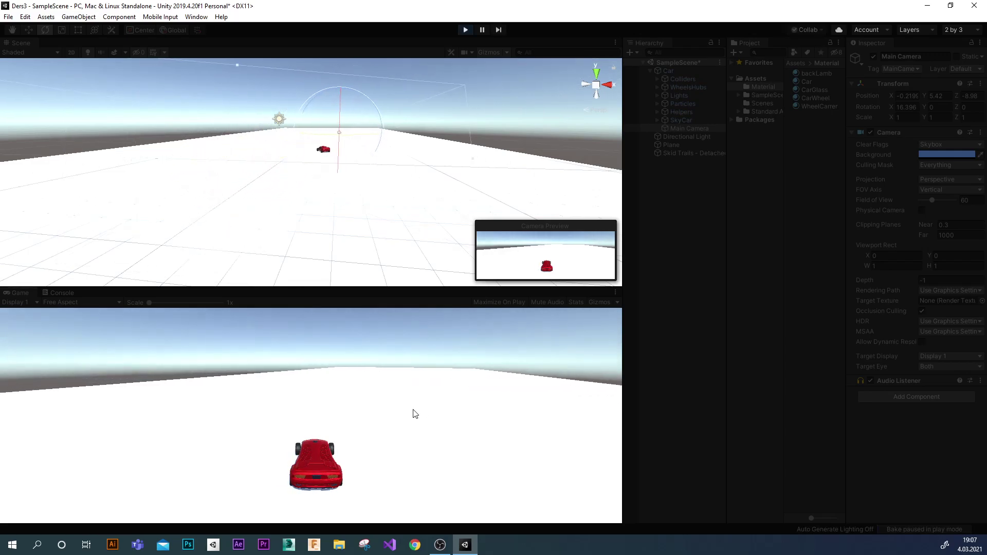
key(Right)
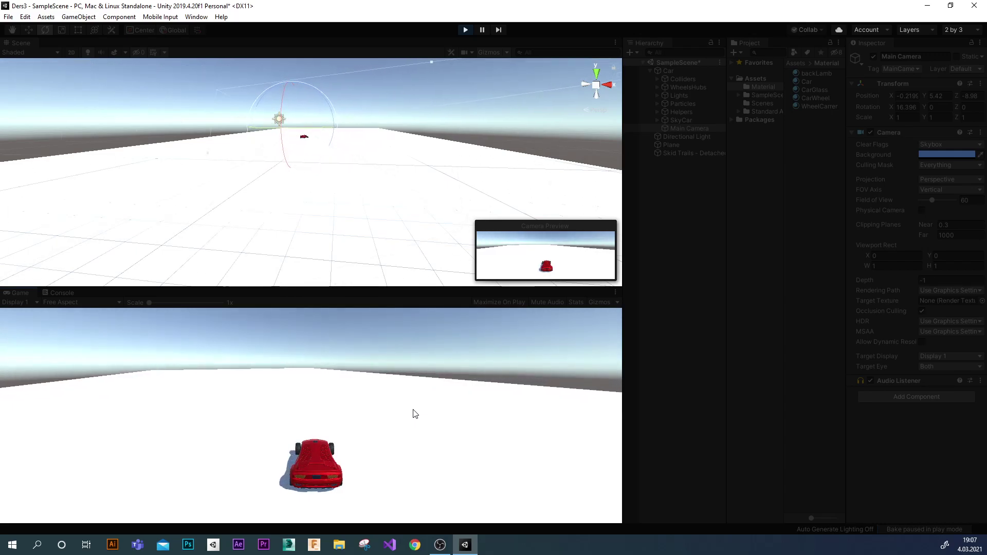
key(Left)
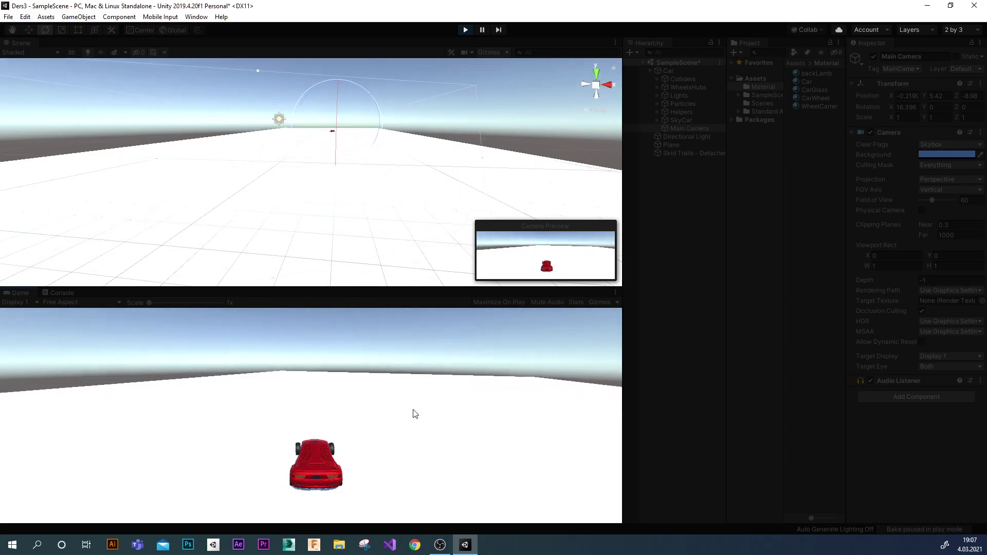
key(Right)
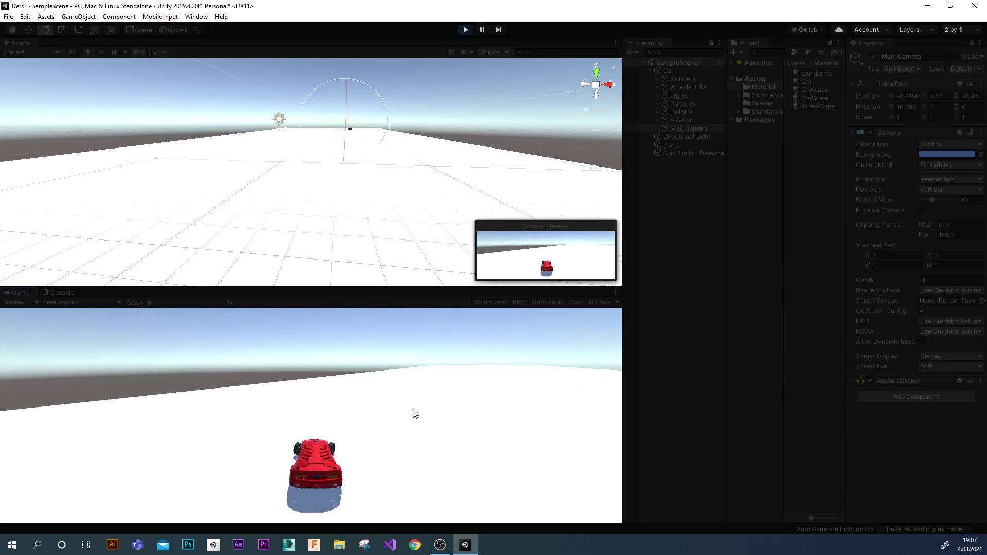
key(Left)
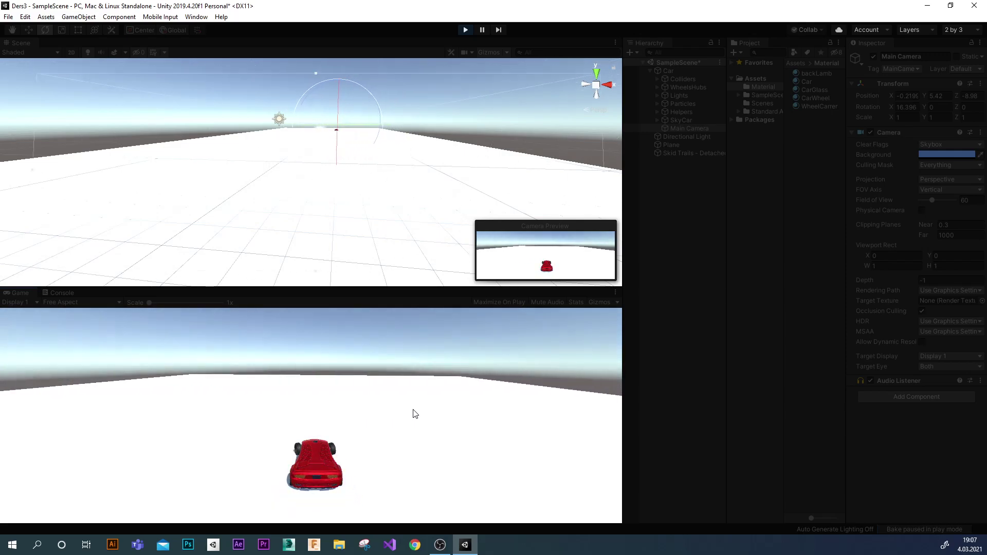
click(464, 30)
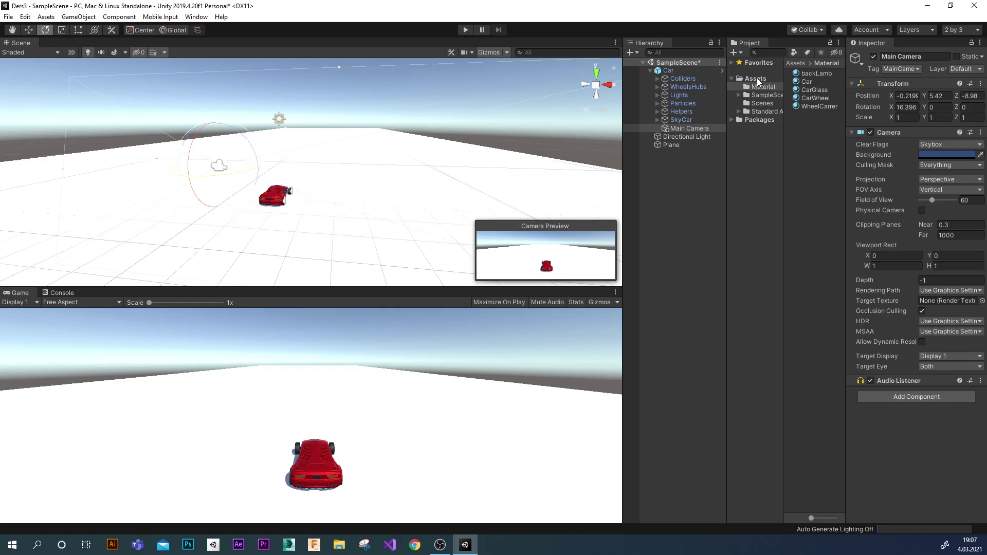
Create a new material named Plane in the Material folder.
click(810, 146)
right_click(811, 143)
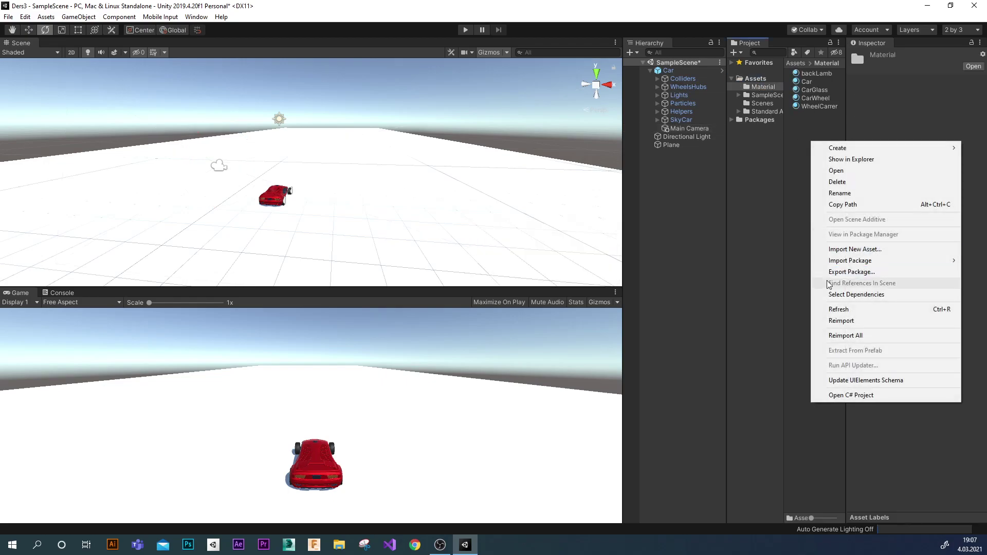
mouse_move(844, 149)
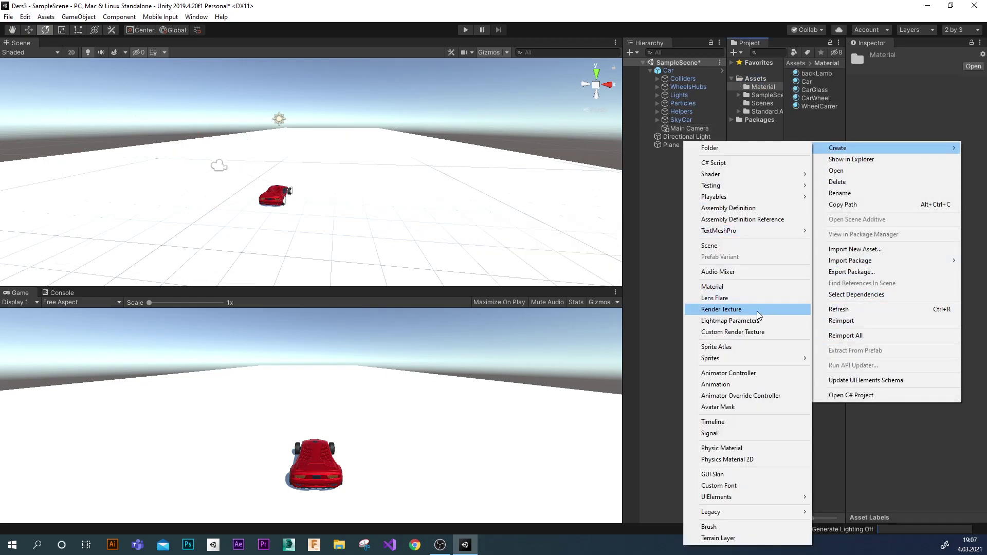
click(741, 288)
text(Plan)
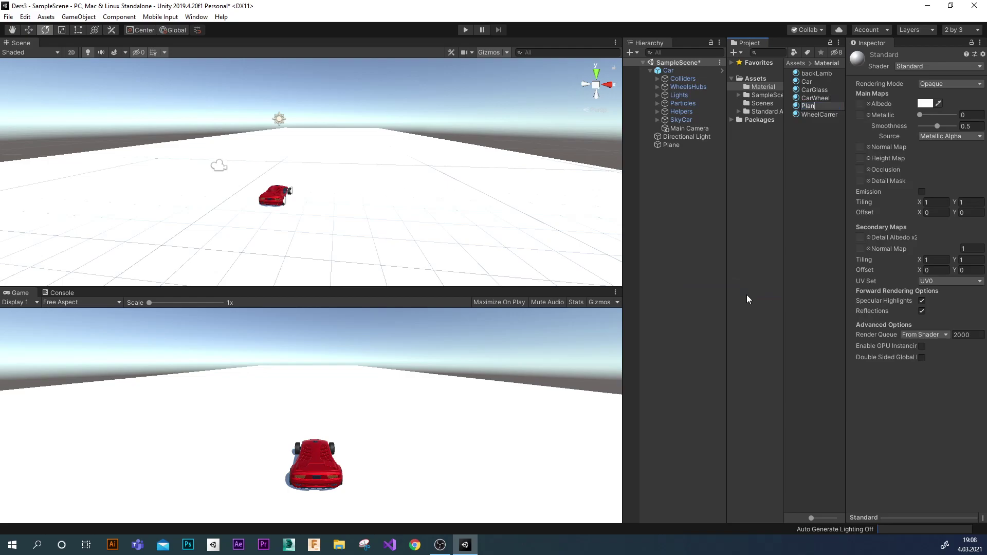
text(e)
key(Return)
Set the Plane material's albedo to green (008232) and apply it to the ground.
click(926, 105)
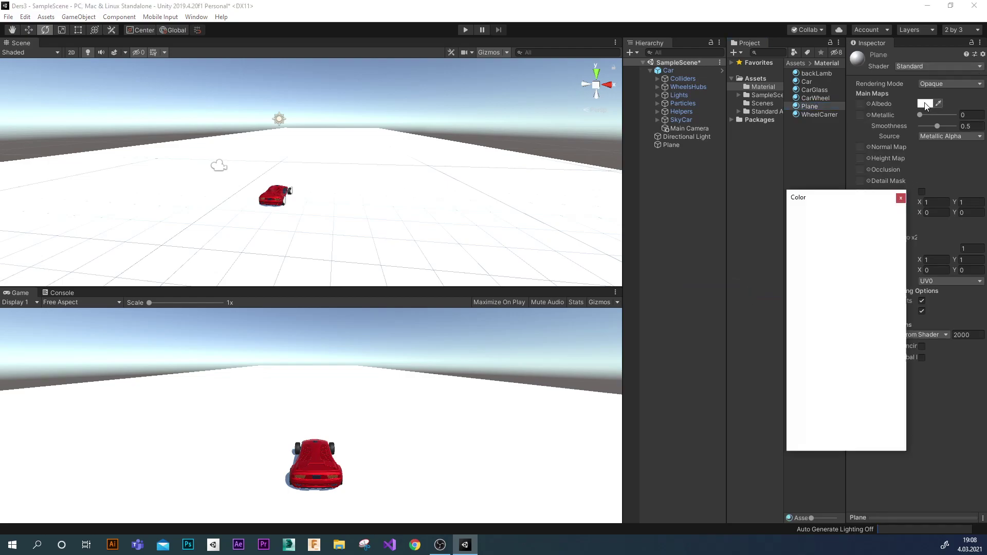
click(817, 252)
click(874, 285)
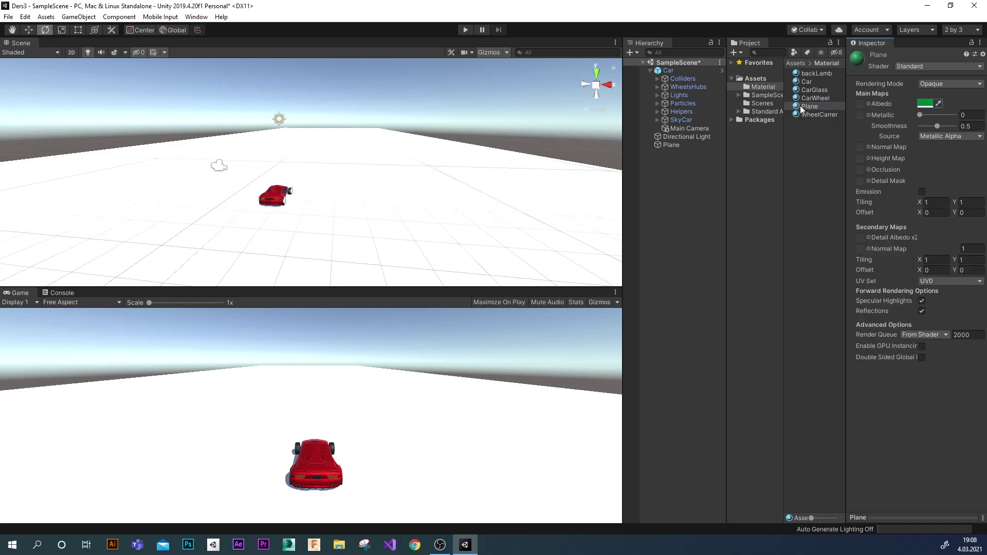
drag(800, 106, 461, 208)
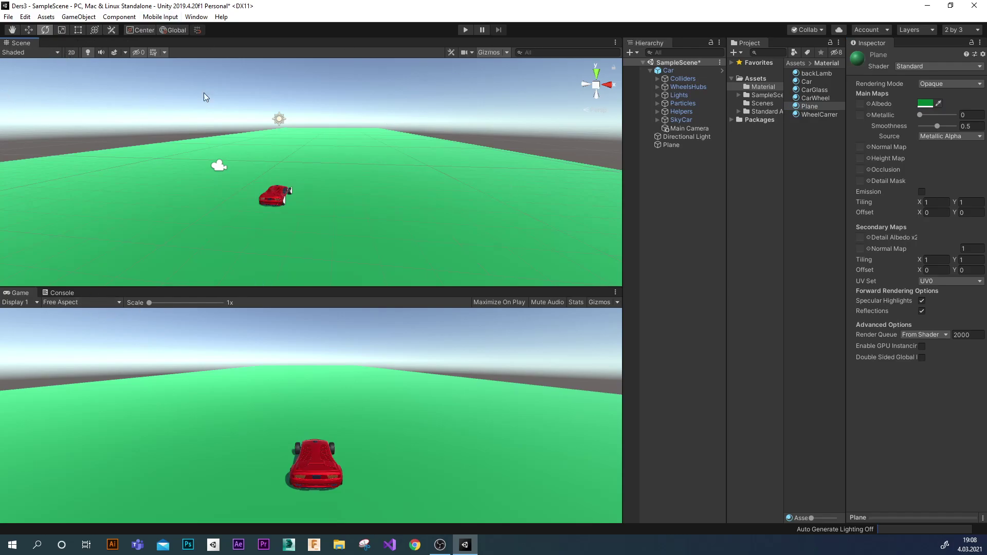
Add a cube and move it to the right of the car, lowering it toward the ground.
right_click(677, 171)
mouse_move(718, 277)
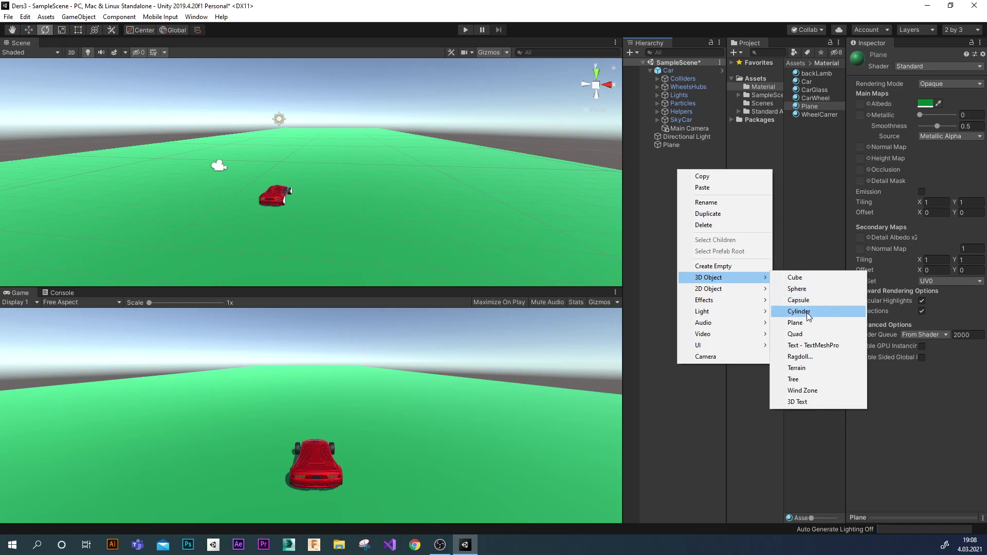
click(805, 281)
key(w)
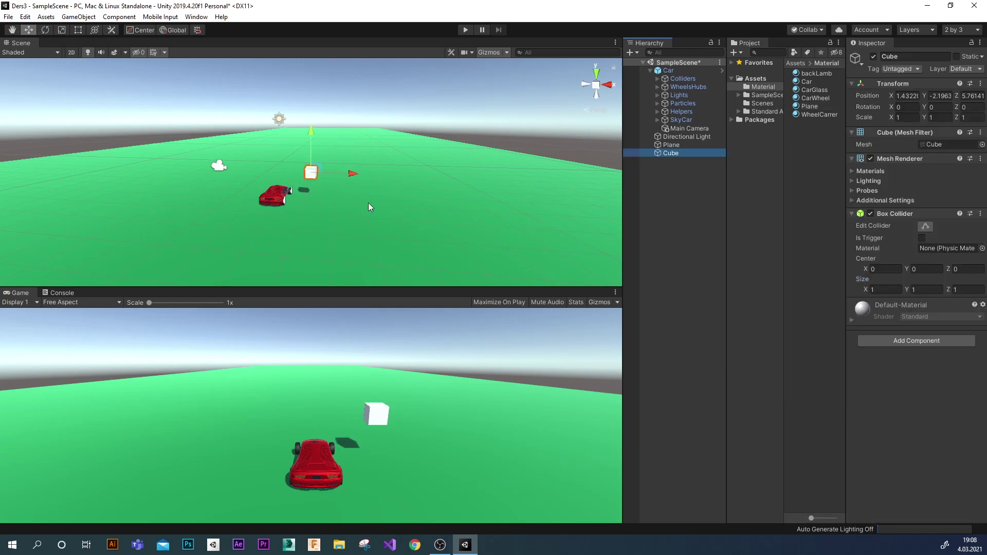
mouse_move(351, 171)
mouse_down()
mouse_move(465, 176)
mouse_move(426, 197)
mouse_up()
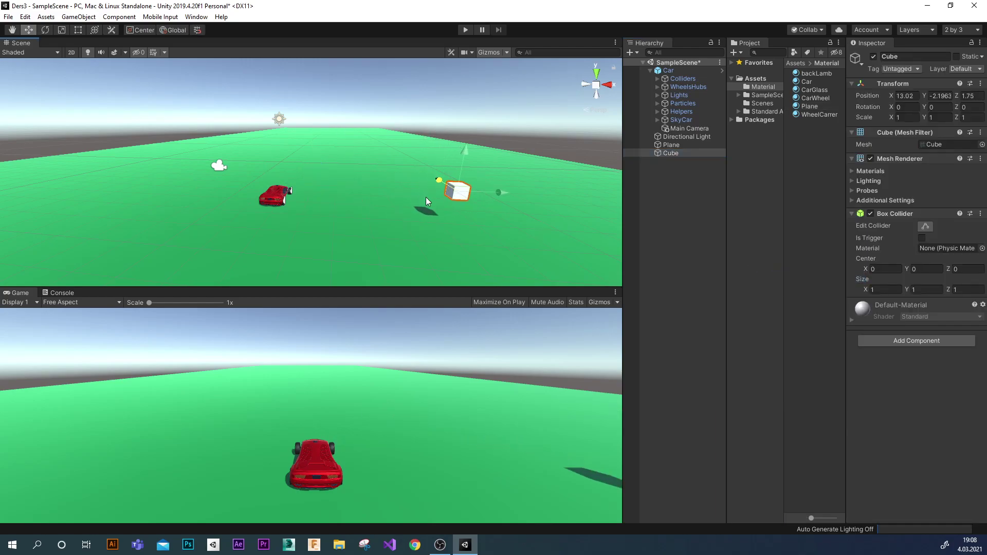
drag(464, 150, 465, 177)
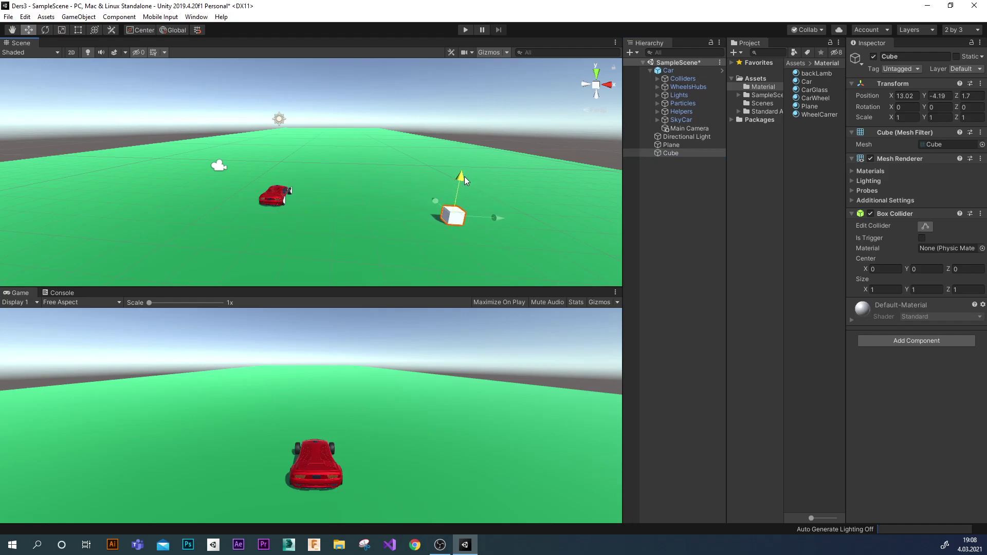
Scale the cube uniformly to 5.381 and settle it at 13.02, -2.43, 1.7.
key(r)
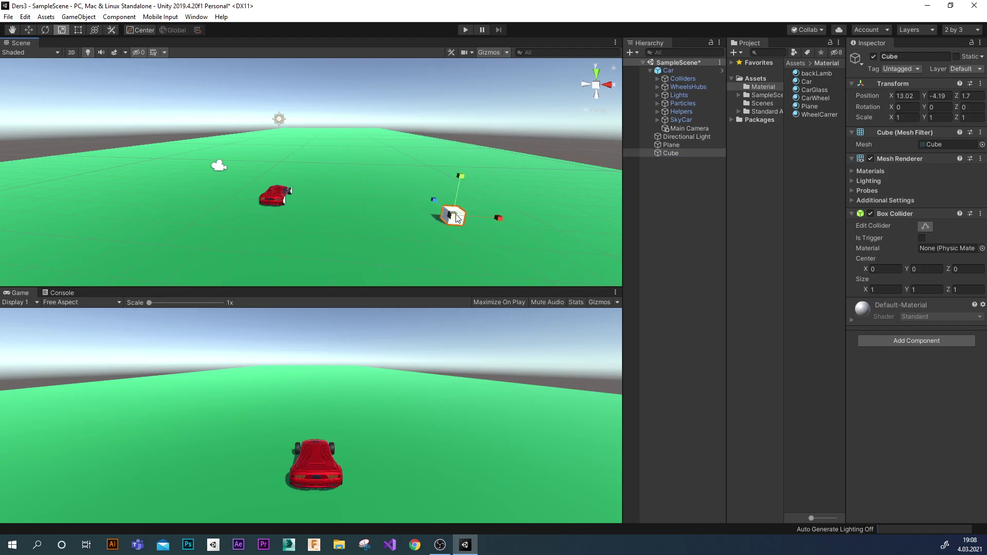
drag(450, 215, 665, 138)
scroll(431, 214, down, 3)
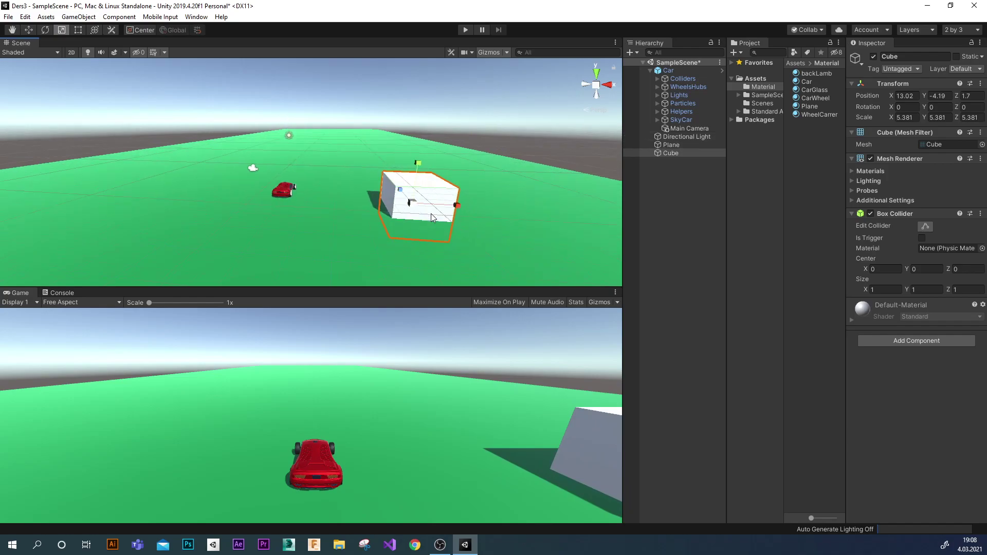
key(w)
drag(424, 165, 426, 146)
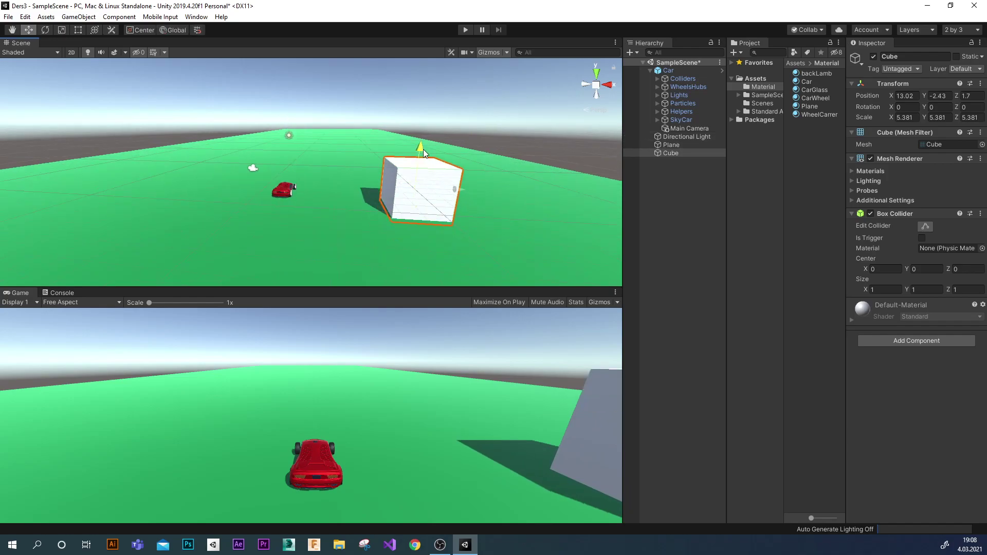
click(657, 230)
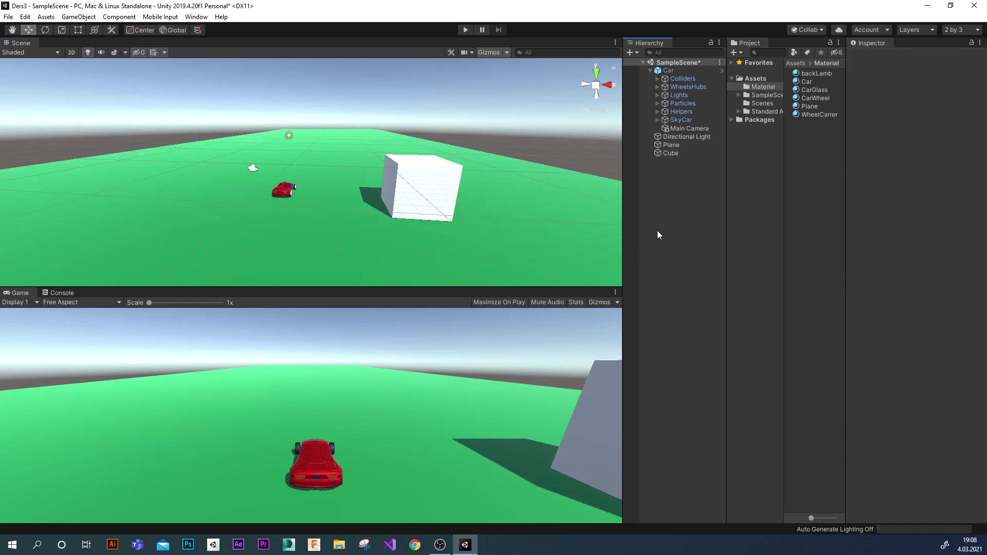
Add a second 3D plane, Plane (1), which appears just above the red car.
right_click(671, 206)
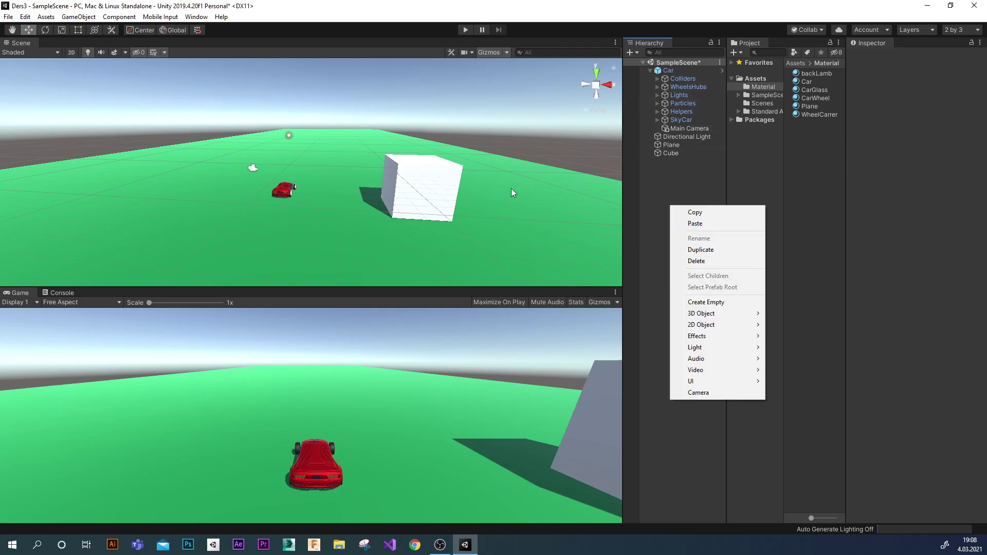
mouse_move(720, 314)
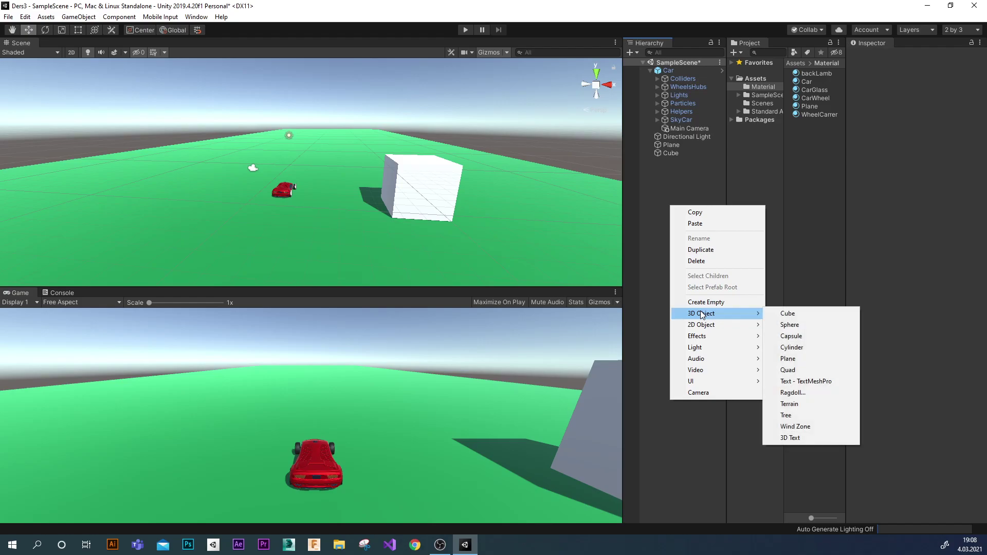
click(809, 362)
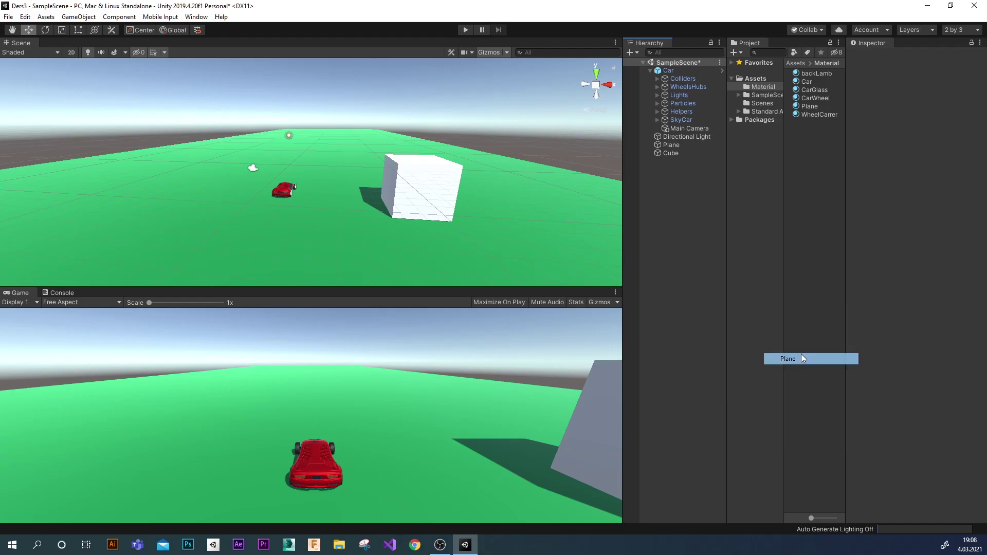
click(351, 240)
Move the green ground plane to Y -5 and X -7 (position -7, -5, 18.89).
click(939, 96)
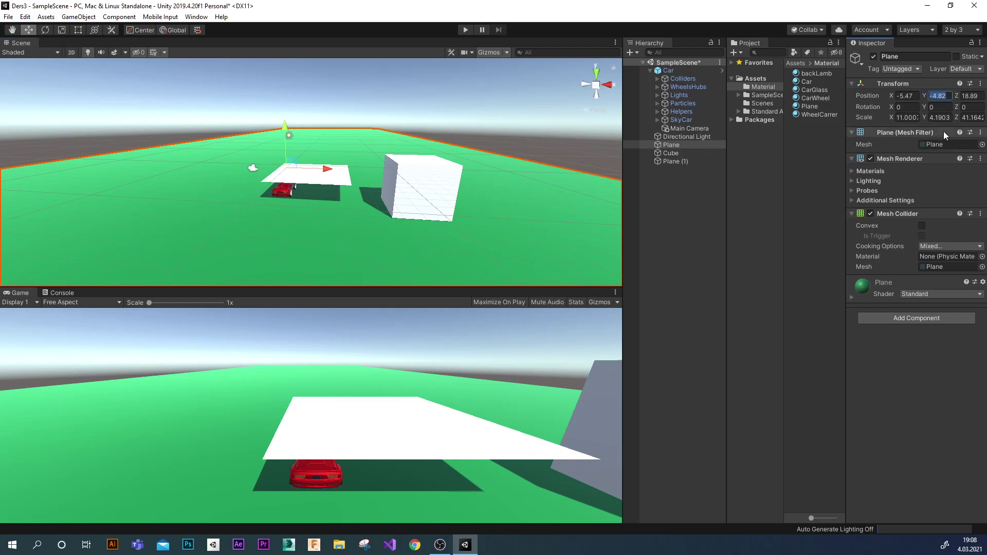
text(0)
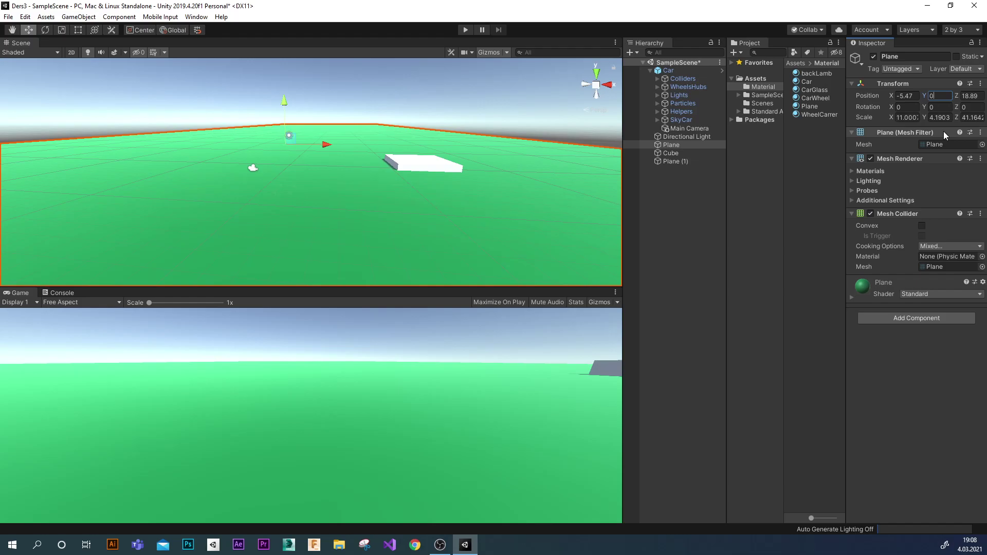
key(ctrl+z)
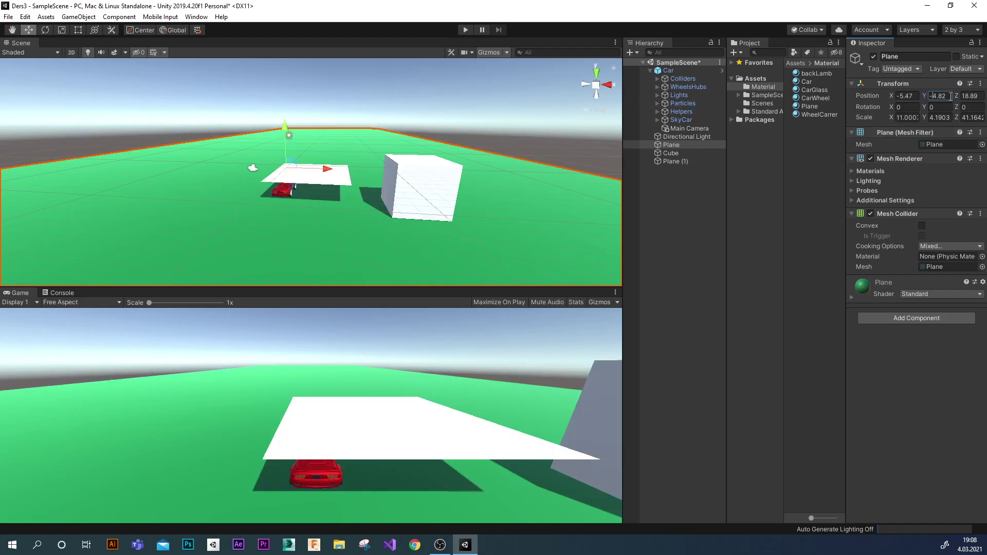
text(-5)
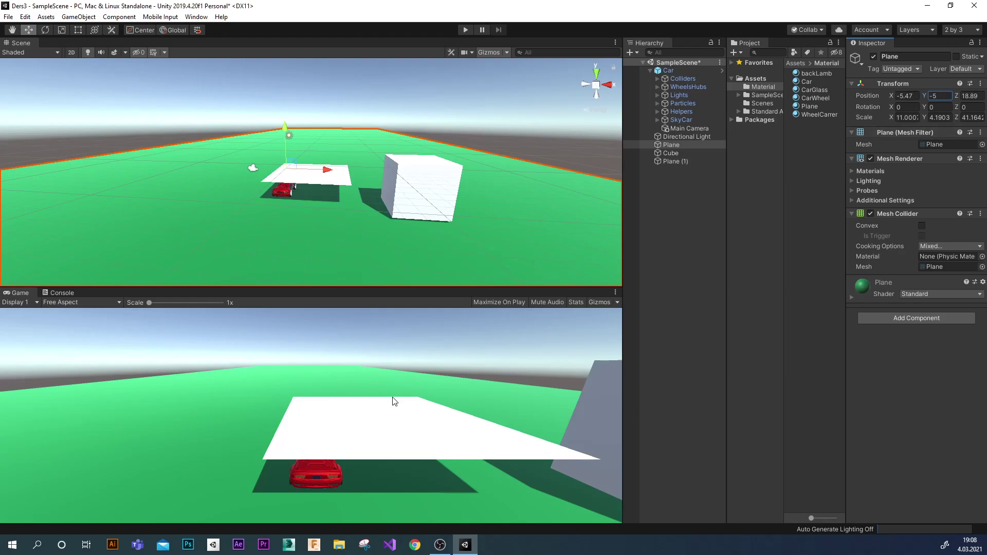
click(277, 255)
drag(329, 176, 321, 176)
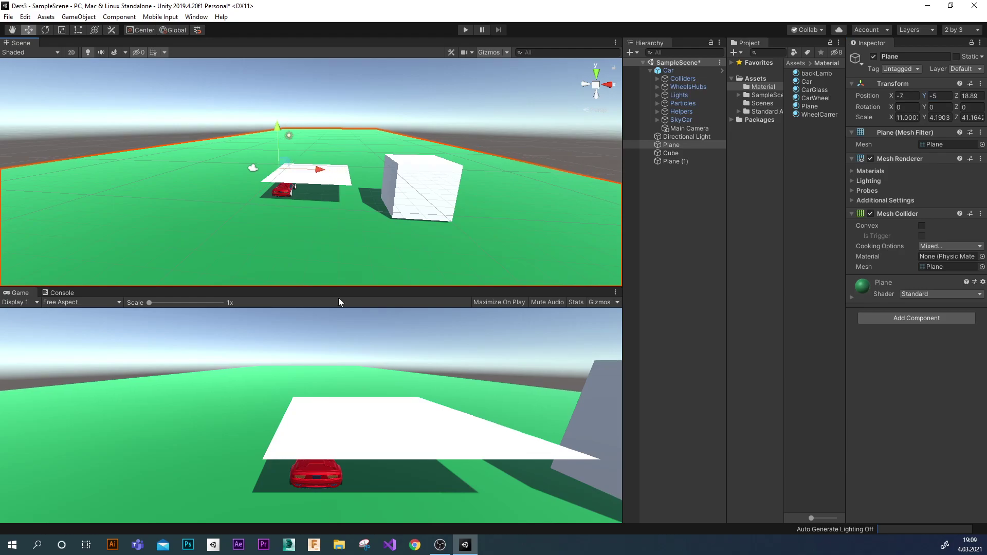
click(376, 446)
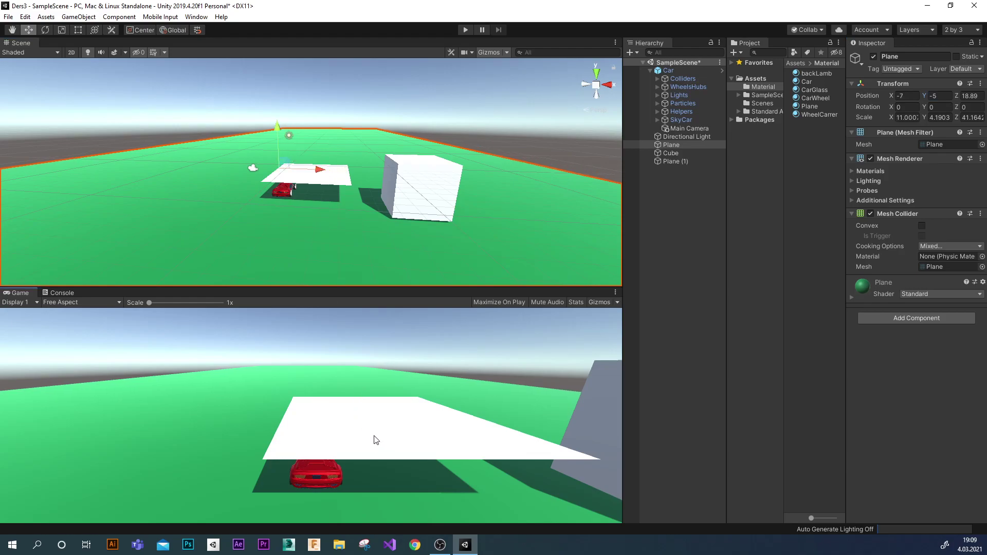
Lower Plane (1) under the car to Y -4.9 and stretch its Z scale to 34.942.
click(330, 184)
drag(351, 174, 330, 173)
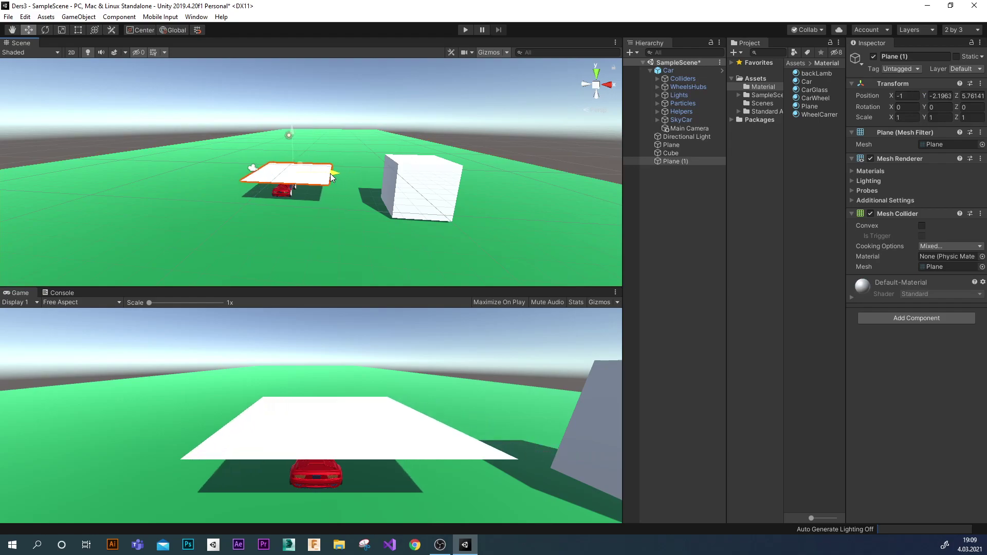
drag(295, 135, 299, 152)
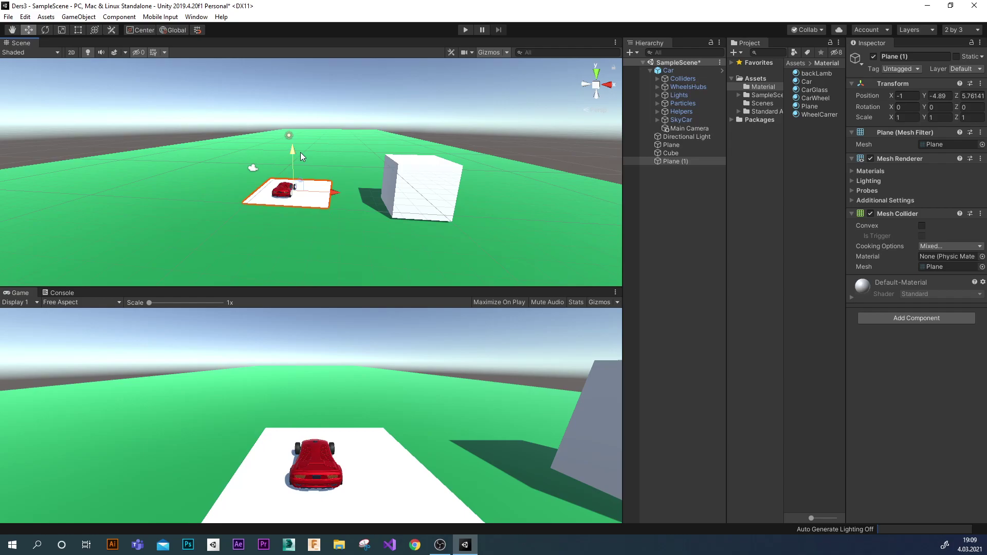
click(946, 96)
text(9)
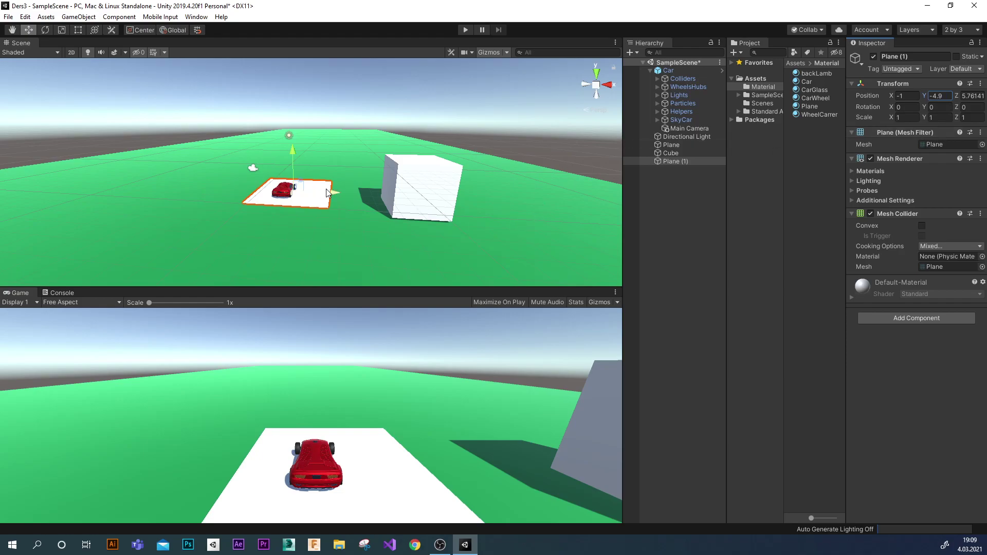
drag(333, 192, 326, 194)
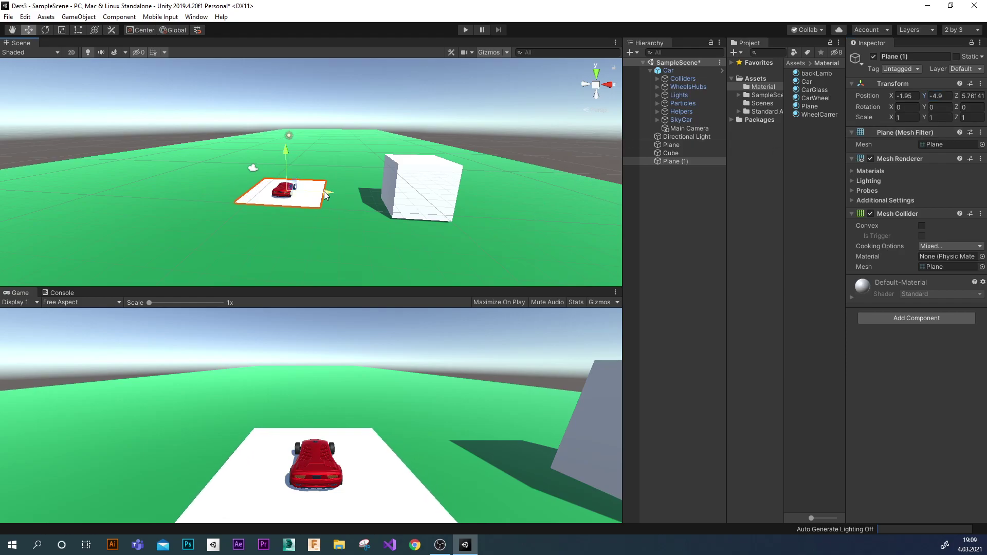
key(r)
mouse_move(295, 180)
mouse_down()
mouse_move(372, 84)
mouse_move(704, 371)
mouse_up()
Create a new material asset named Road in the Project panel.
right_click(832, 162)
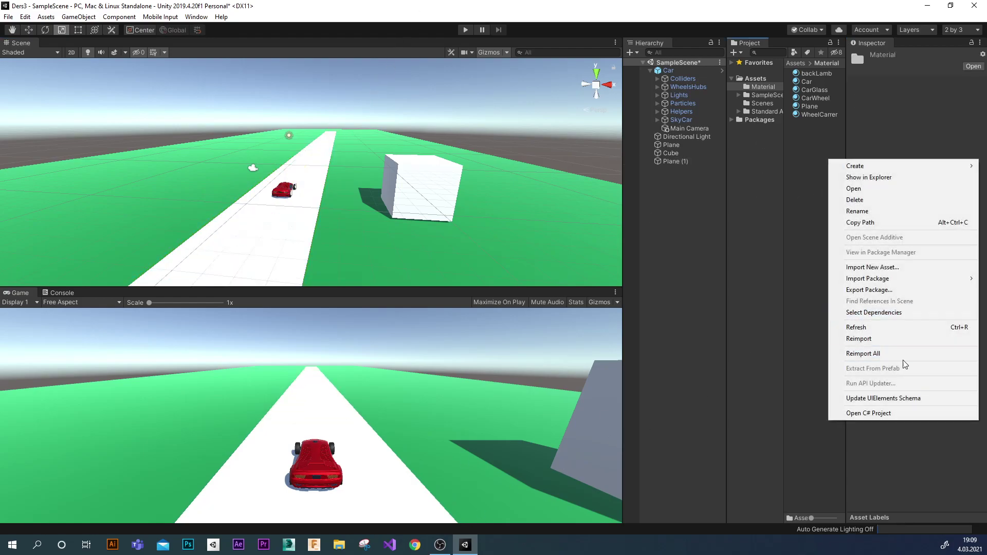
mouse_move(900, 165)
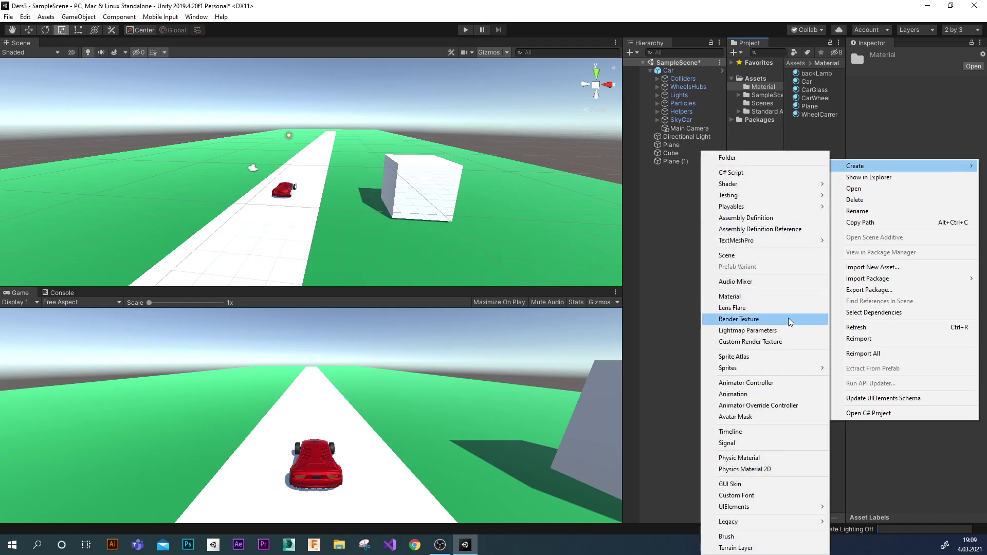
click(762, 297)
text(Ra)
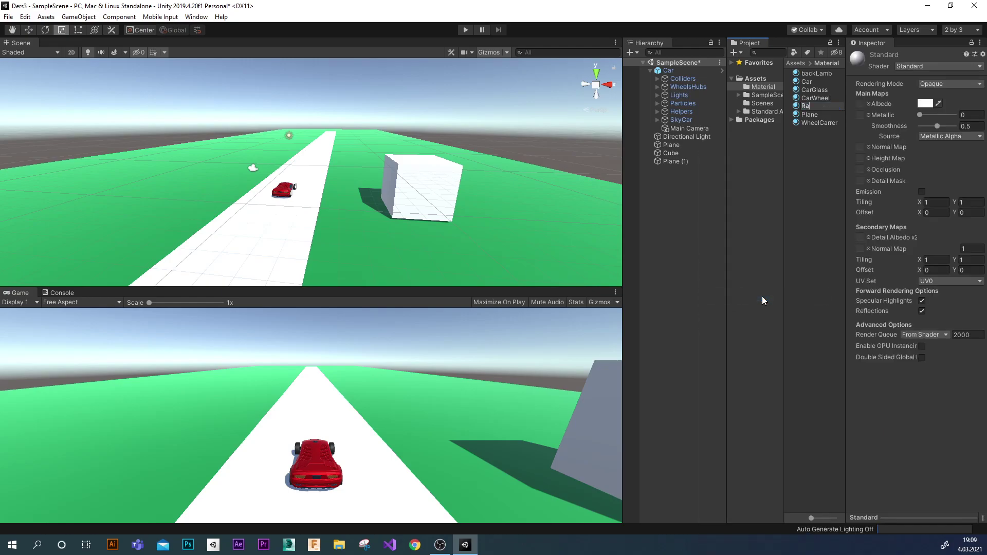
text(oas)
text(d)
key(Return)
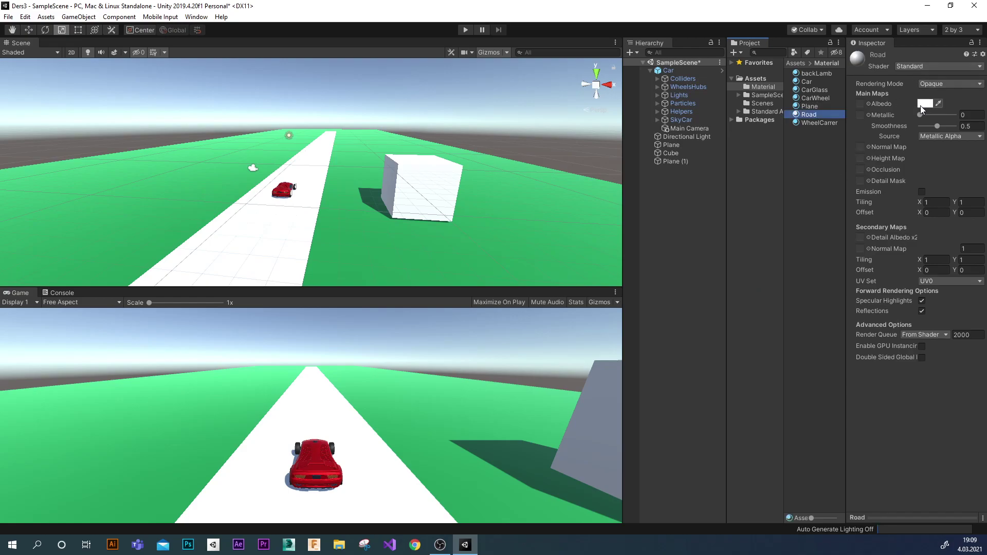
Give the Road material a dark grey albedo and apply it to the road strip.
click(925, 103)
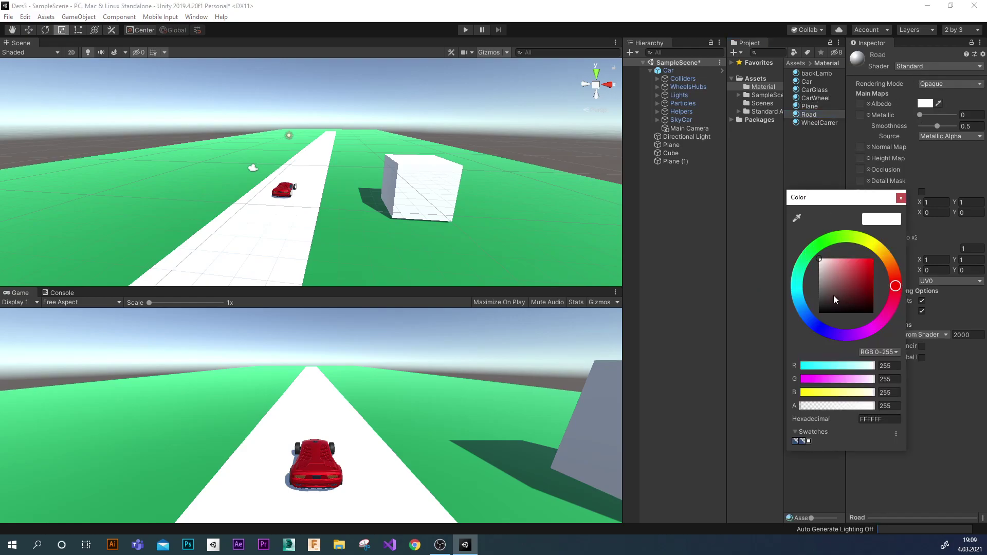
drag(834, 297, 824, 293)
click(900, 200)
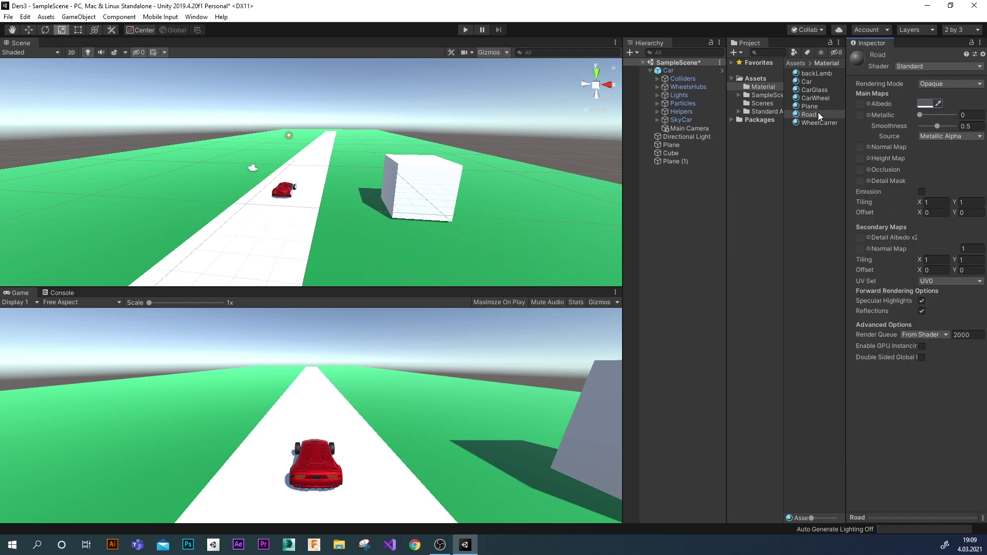
drag(796, 114, 262, 236)
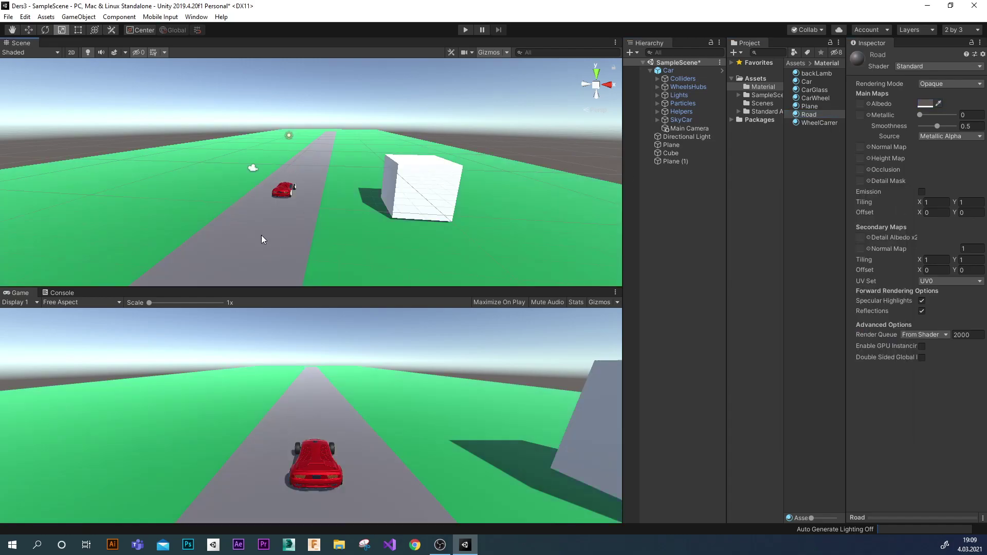
click(415, 545)
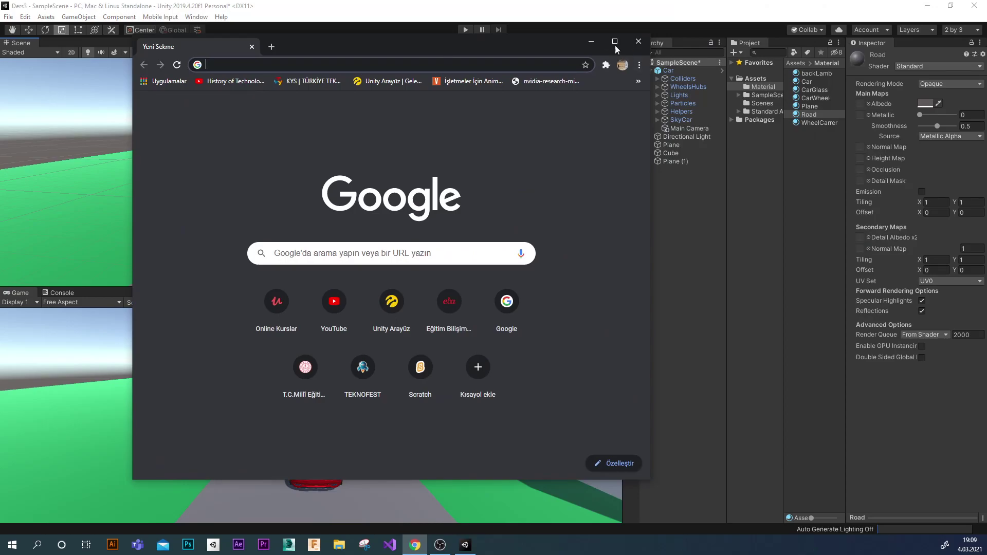
Search Google Images for 'road texture'.
click(621, 39)
click(144, 26)
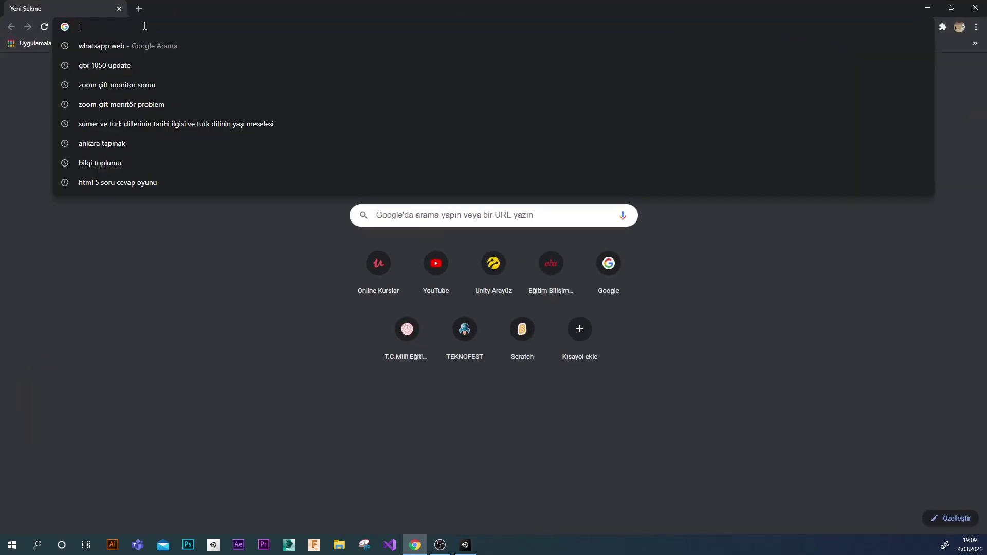
text(road te)
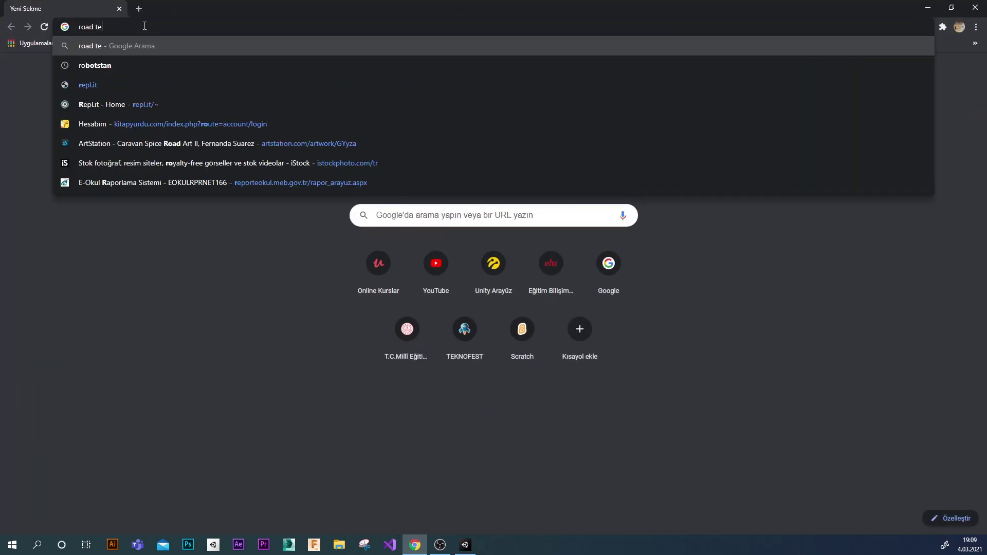
text(xture)
key(Return)
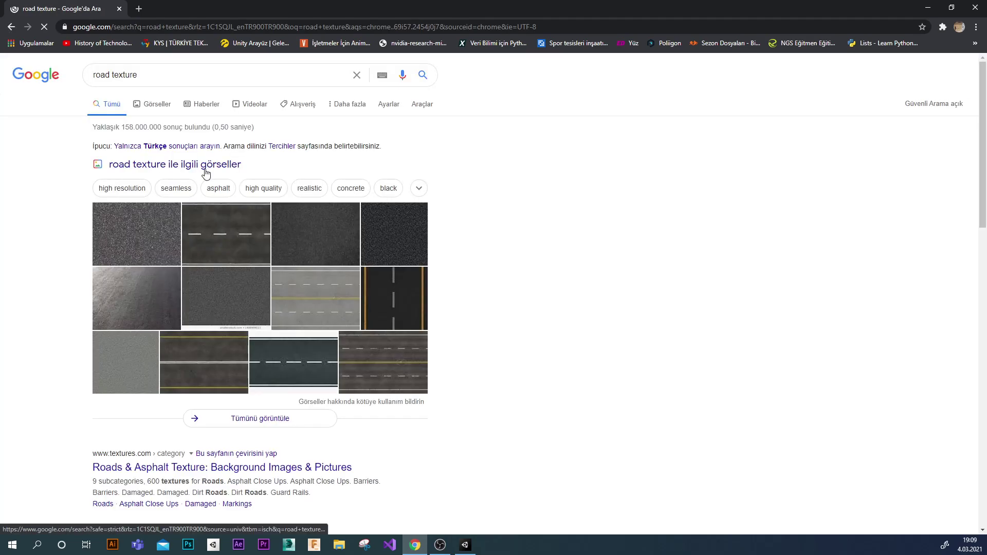
click(161, 110)
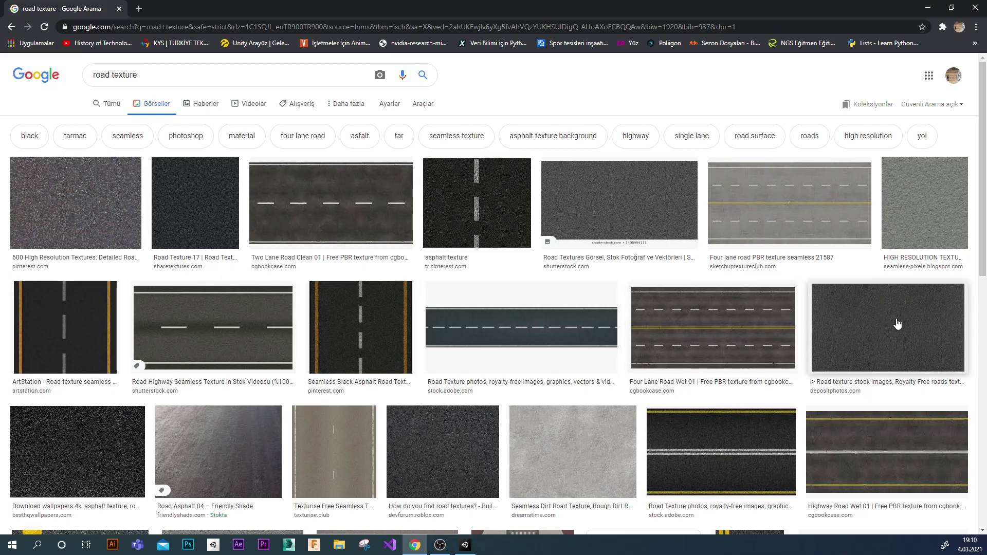
Save the first asphalt texture image to the Desktop as road.jpg.
click(74, 218)
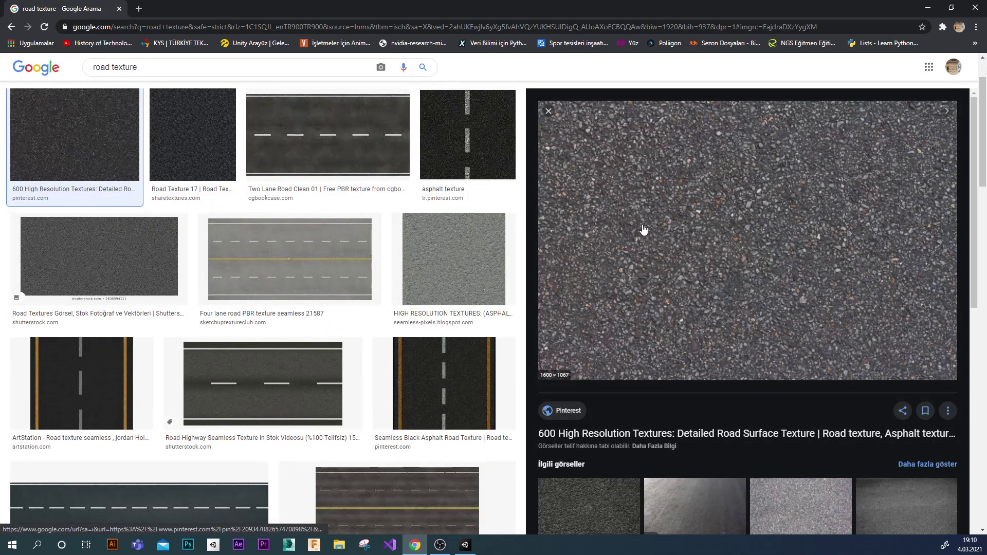
right_click(643, 230)
click(706, 329)
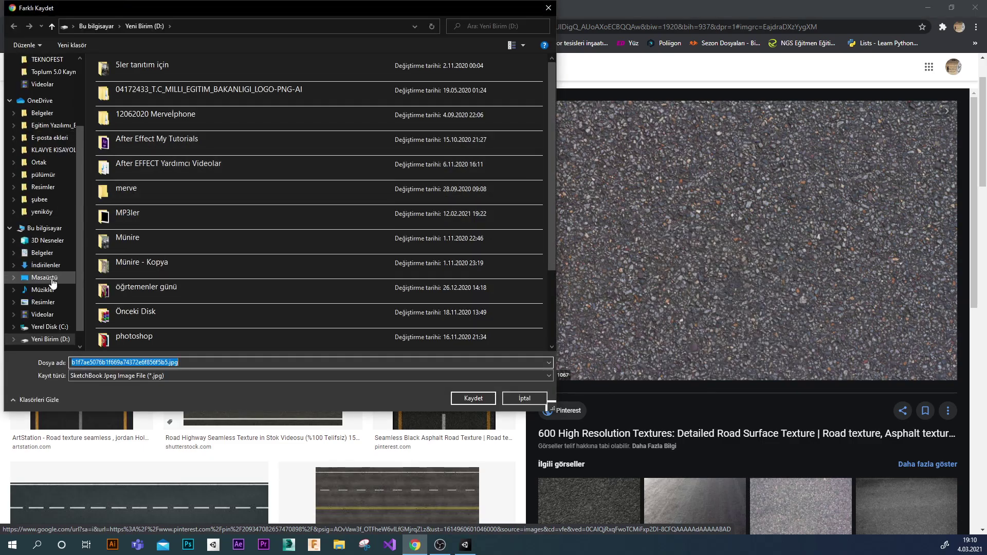
click(53, 278)
scroll(242, 298, down, 5)
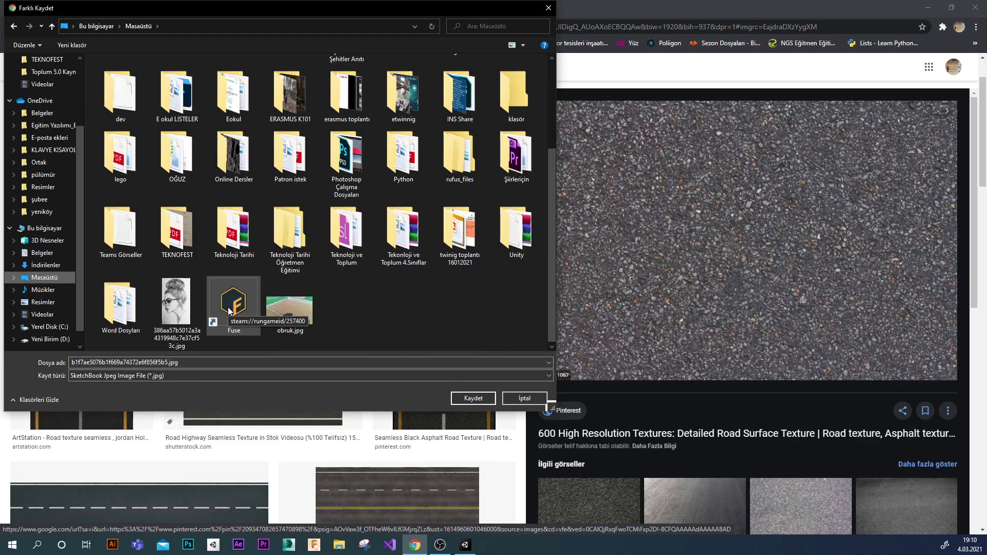
click(298, 360)
key(ctrl+a)
text(road)
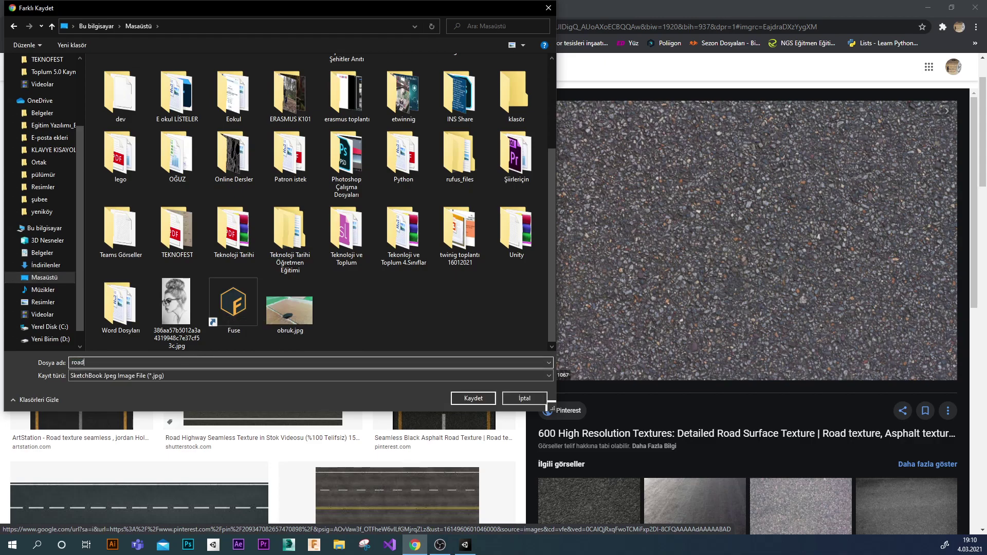
key(Return)
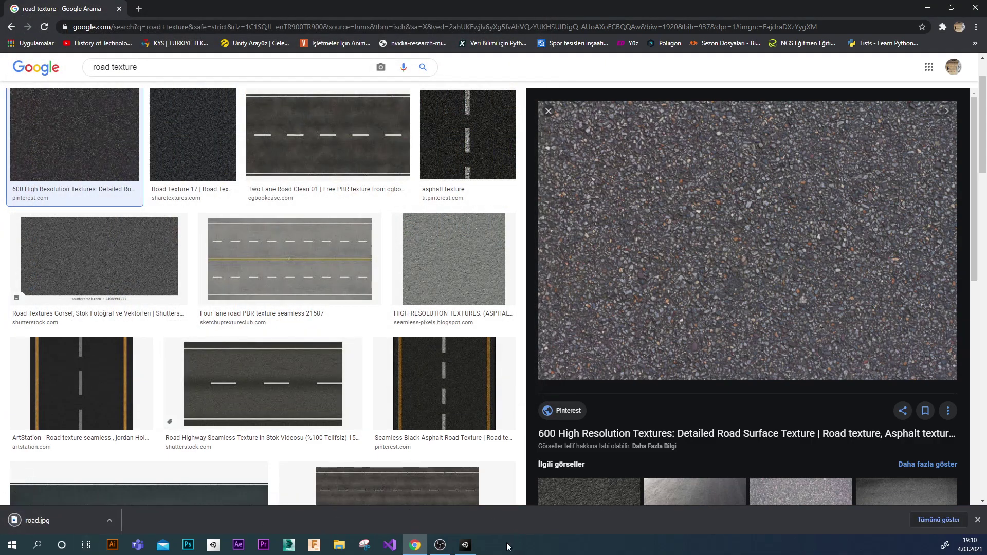
Reveal the downloaded road.jpg, minimise Chrome and Unity, and place its icon on the desktop's left.
click(110, 520)
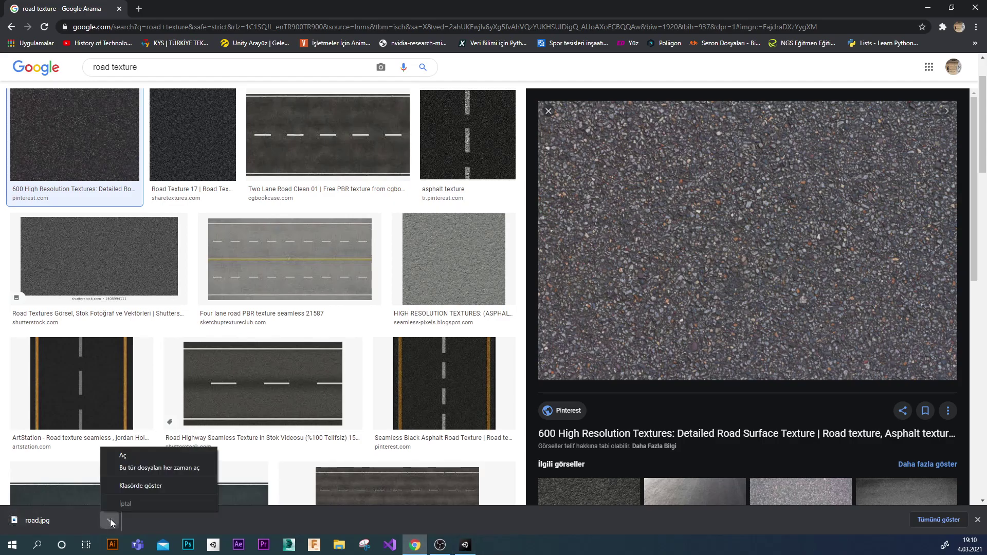
click(144, 486)
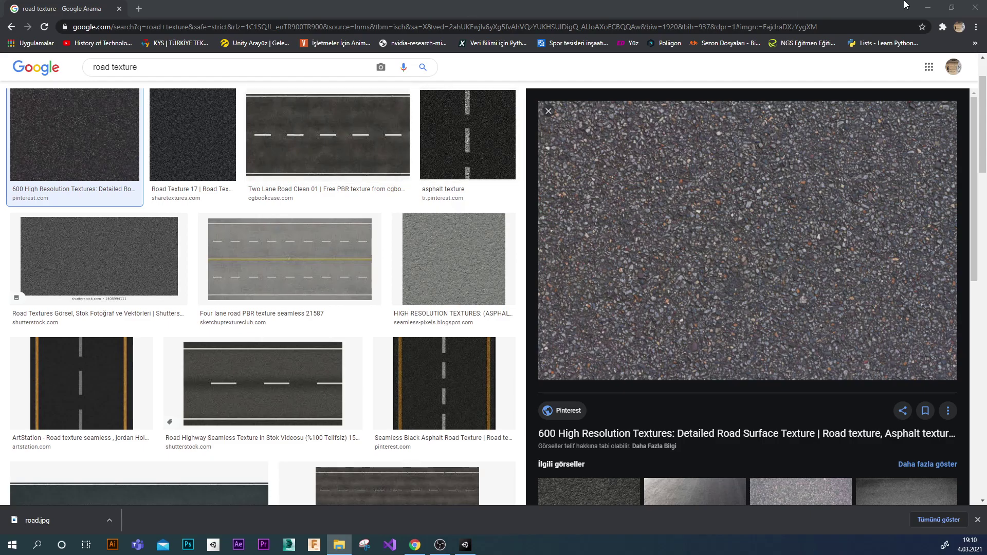
click(928, 7)
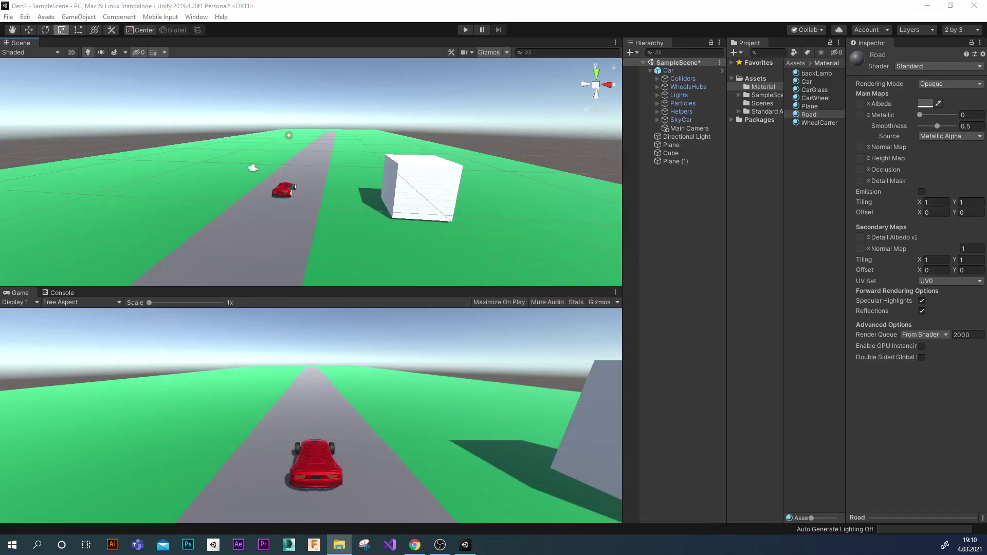
click(928, 7)
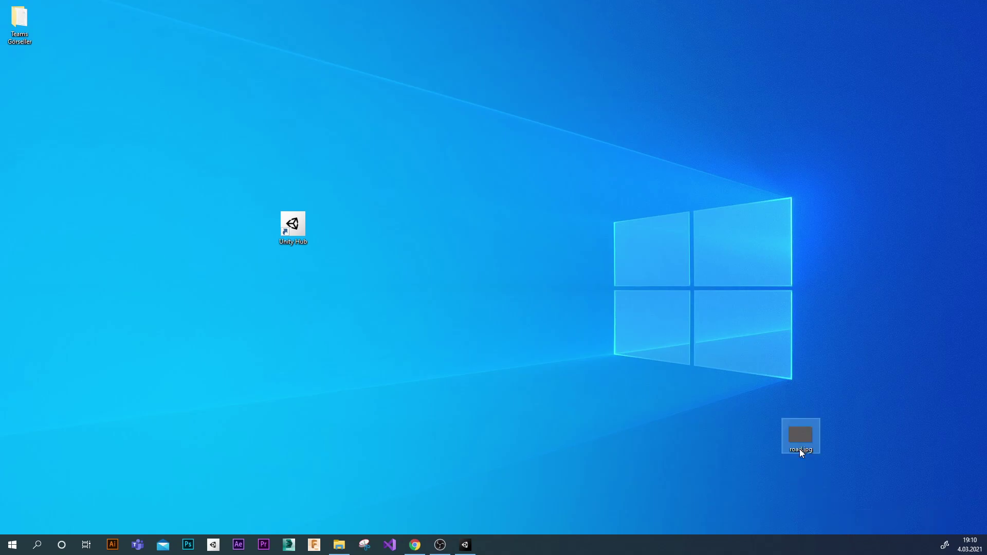
drag(207, 322, 203, 325)
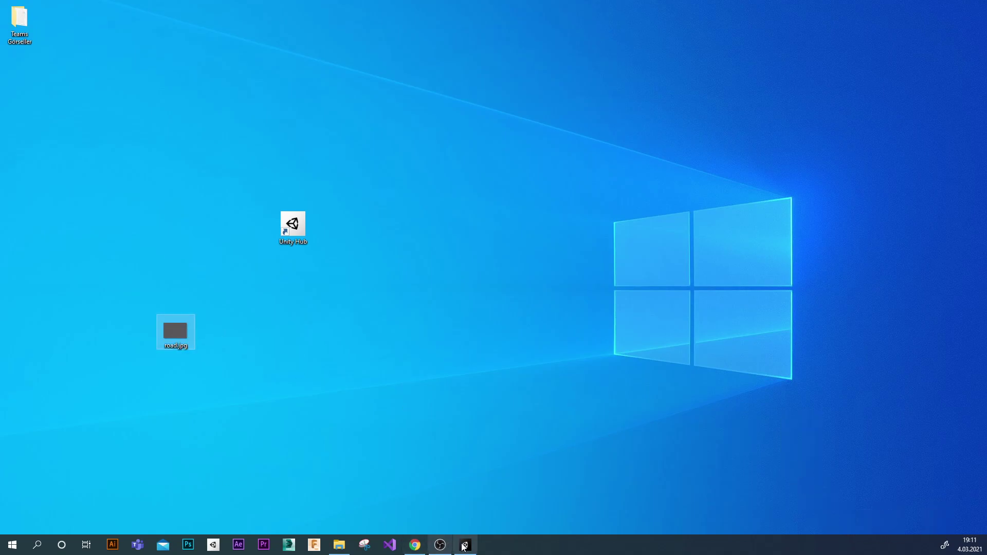
Import road.jpg into the Assets folder and select the Road material in the Material folder.
mouse_move(476, 510)
mouse_down()
mouse_move(783, 135)
mouse_move(752, 100)
mouse_up()
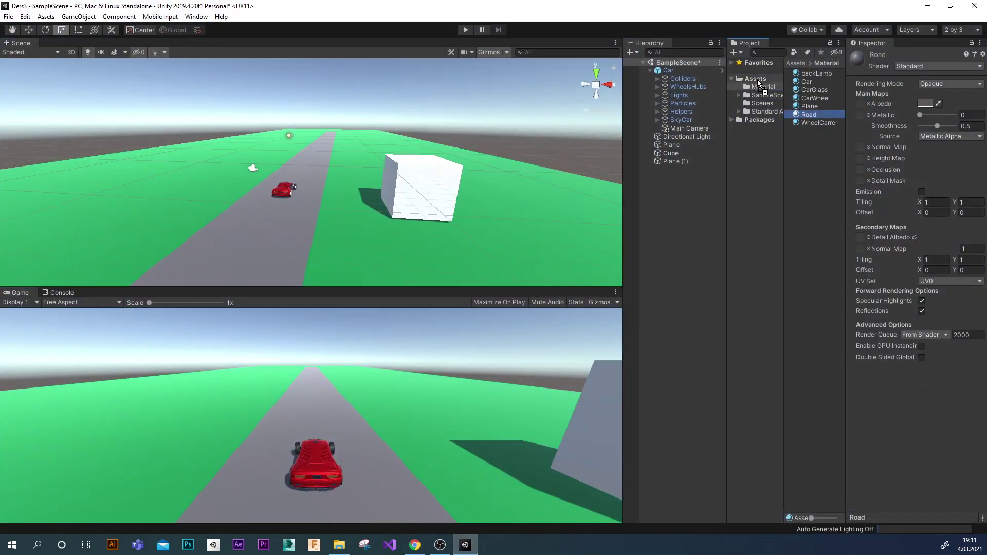
drag(757, 79, 758, 79)
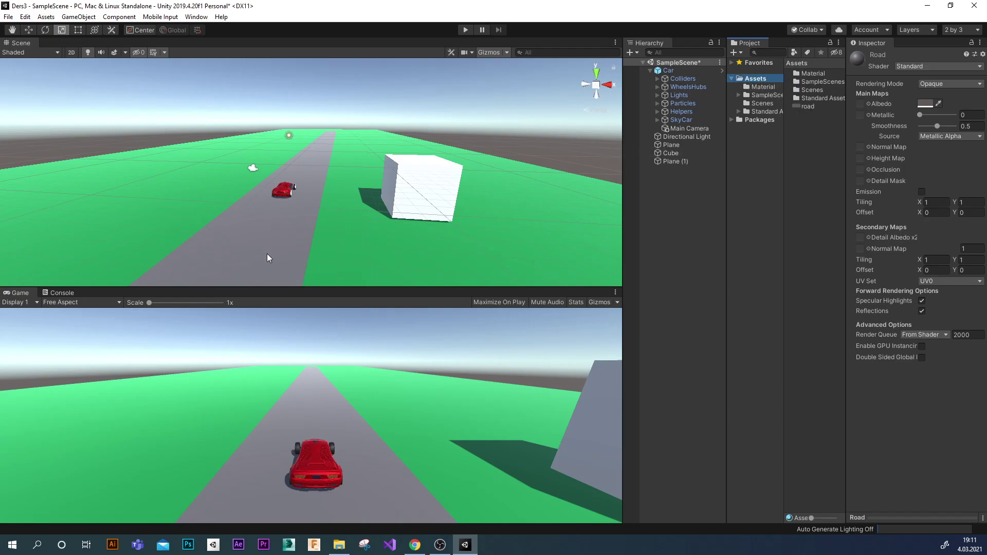
click(813, 75)
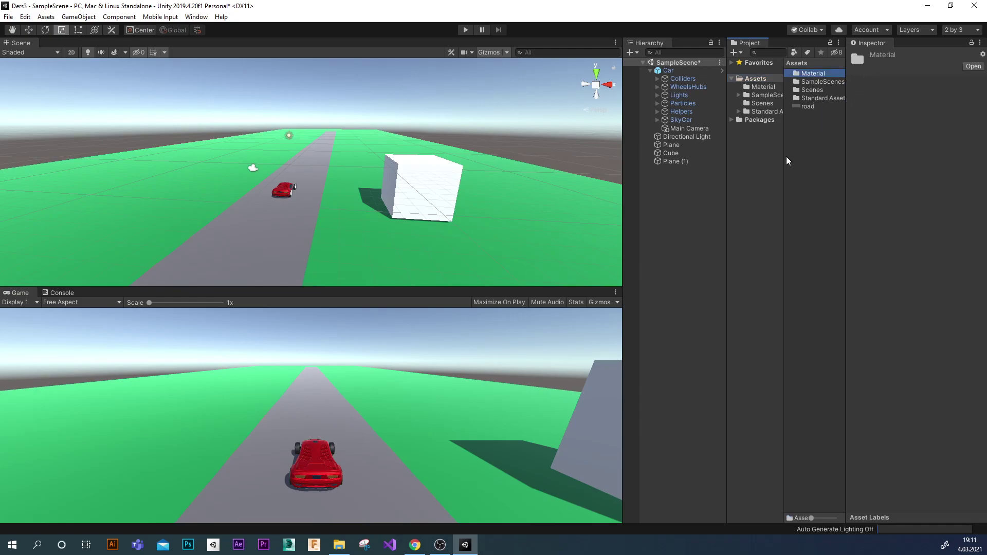
click(761, 87)
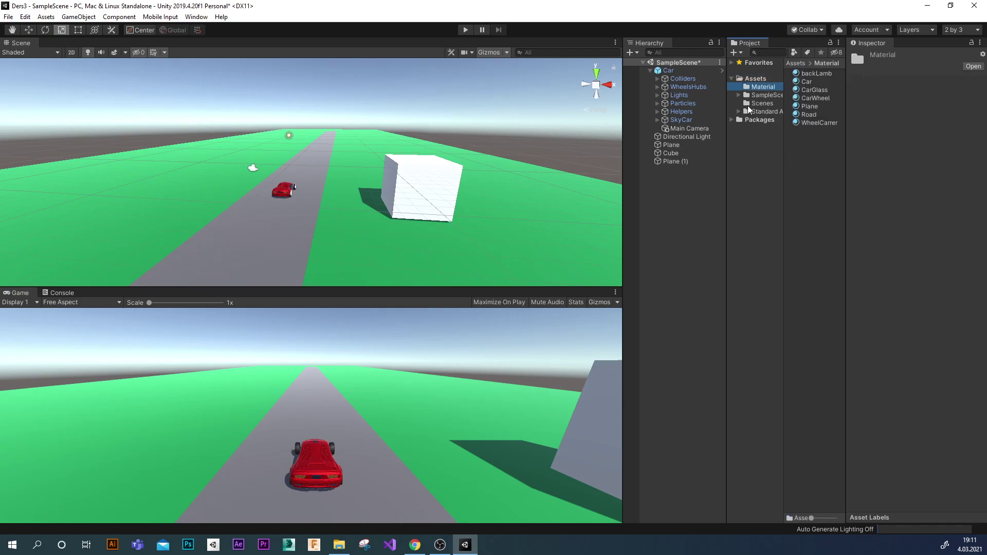
click(800, 115)
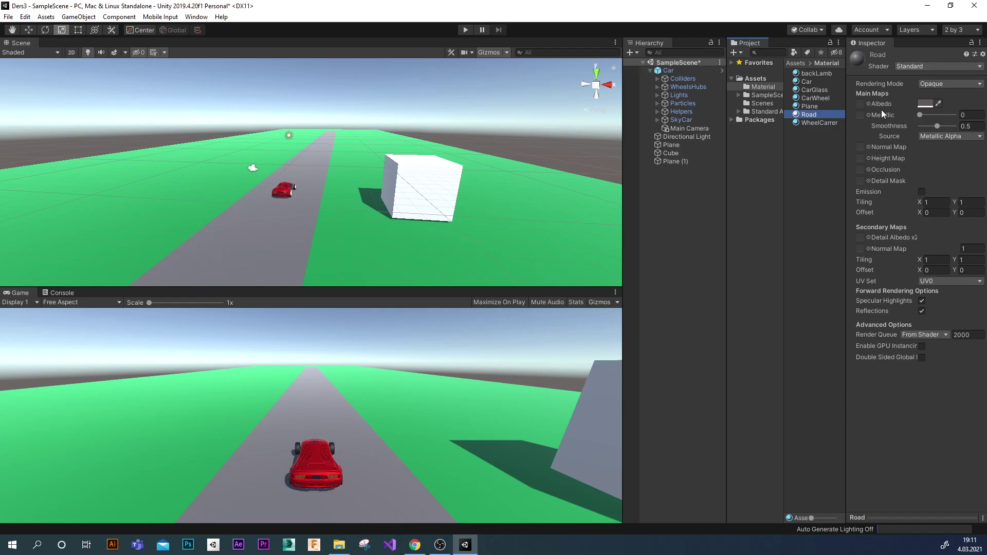
Lock the Inspector on the Road material and drag the road texture into its Albedo slot.
click(764, 87)
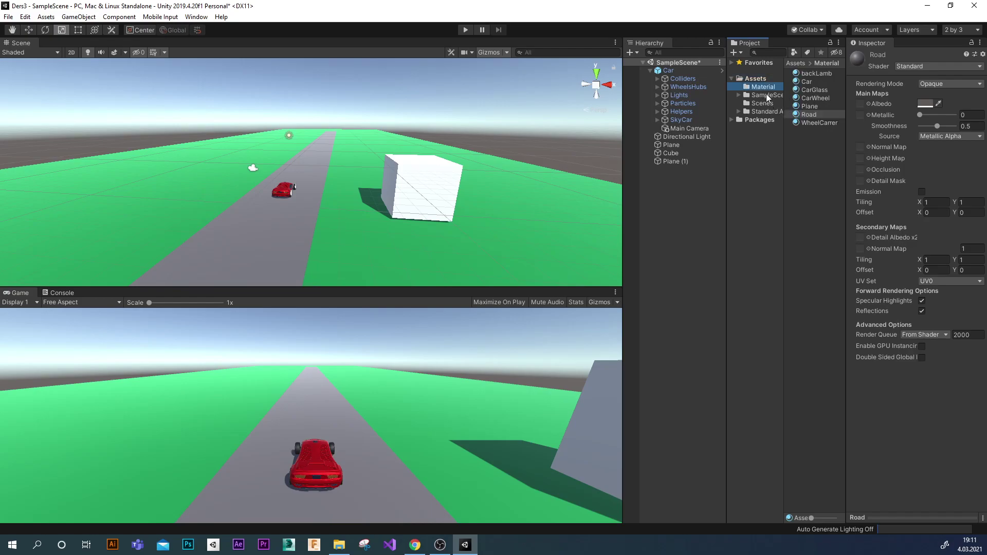
click(798, 114)
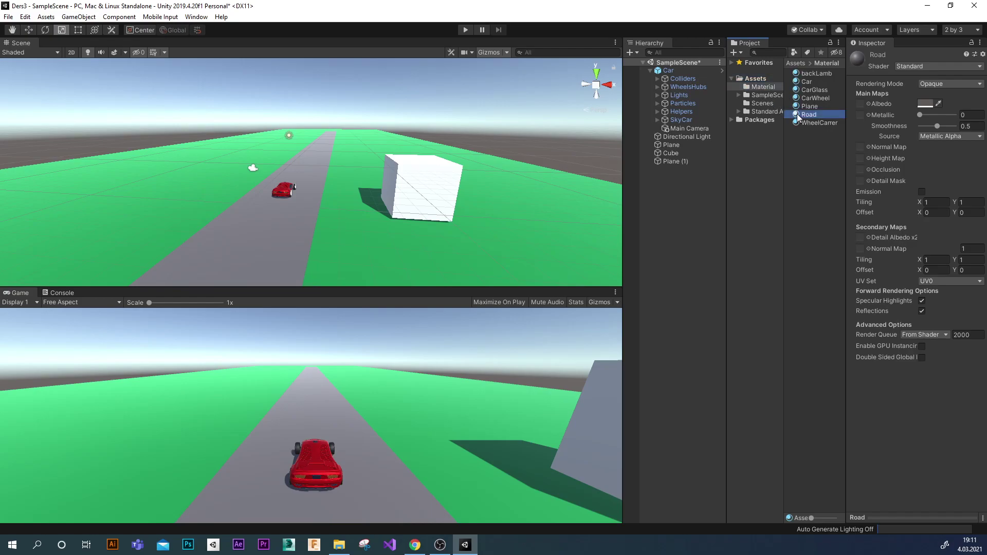
click(972, 43)
click(758, 79)
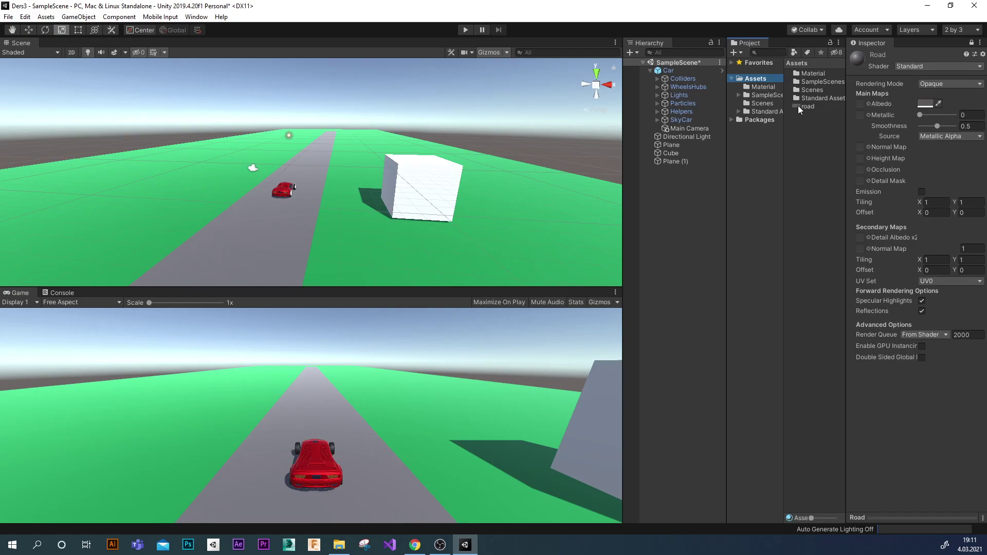
drag(799, 106, 860, 103)
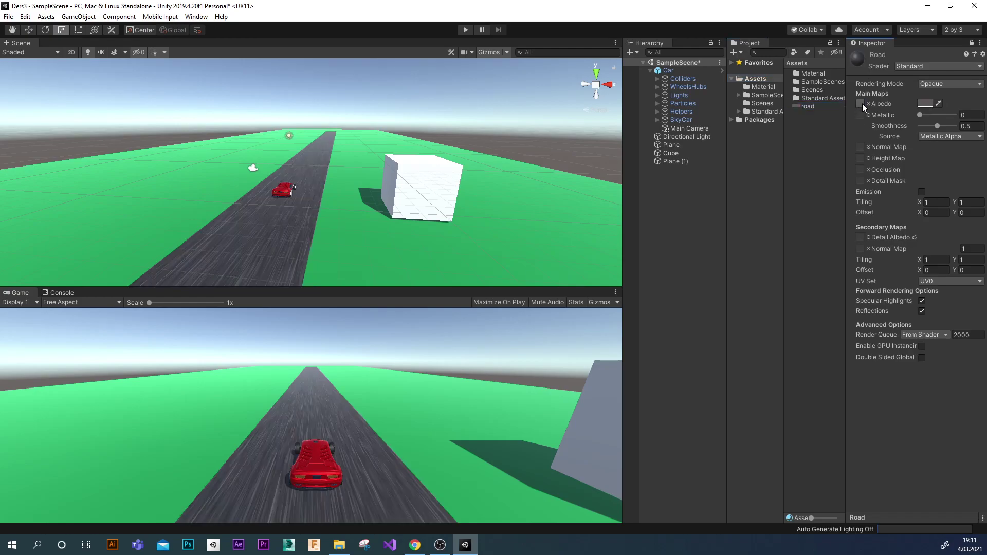
Set the Road material's X tiling to 1.
click(943, 205)
text(1.9)
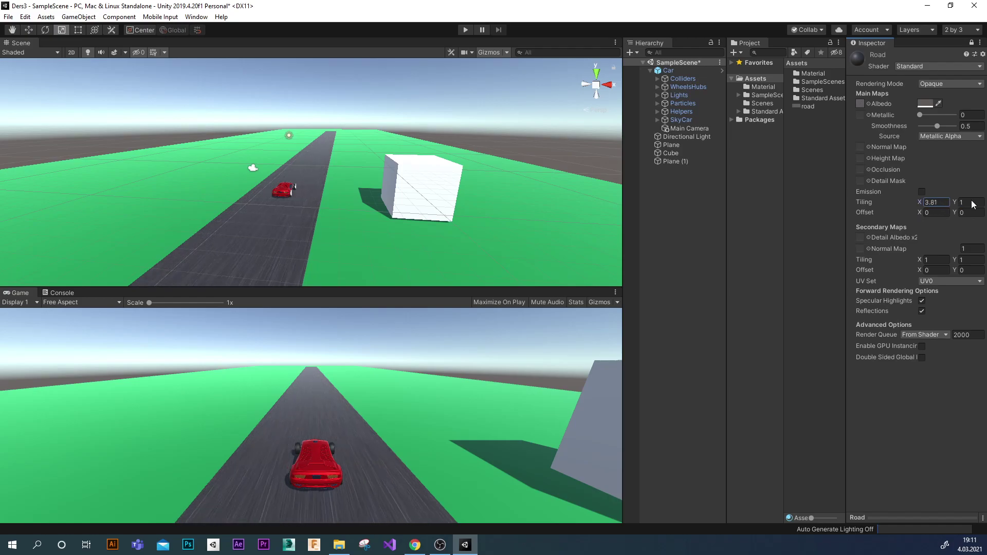
drag(955, 202, 963, 206)
drag(20, 202, 311, 225)
mouse_move(920, 202)
mouse_down()
mouse_move(33, 214)
mouse_move(863, 214)
mouse_up()
click(944, 202)
key(BackSpace)
key(Return)
text(0)
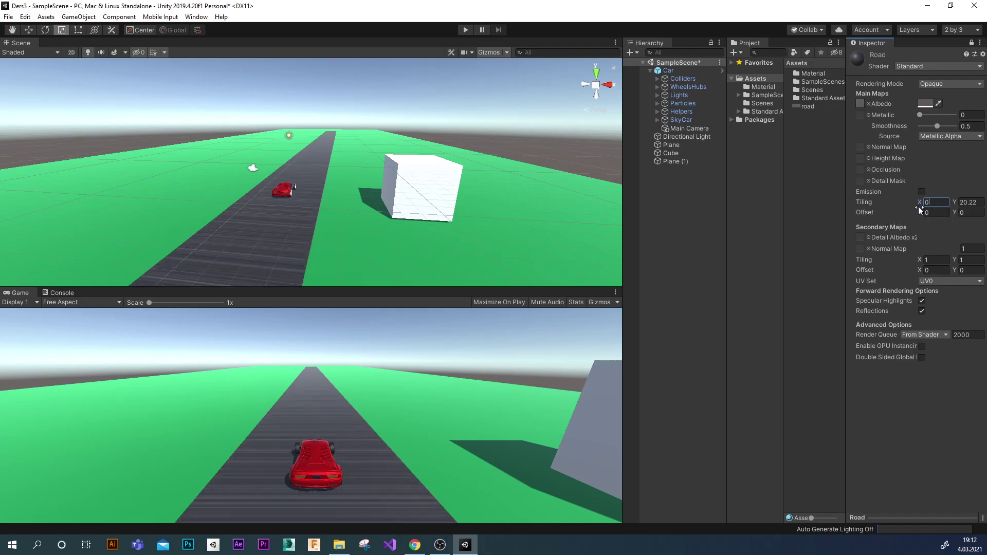
text(1)
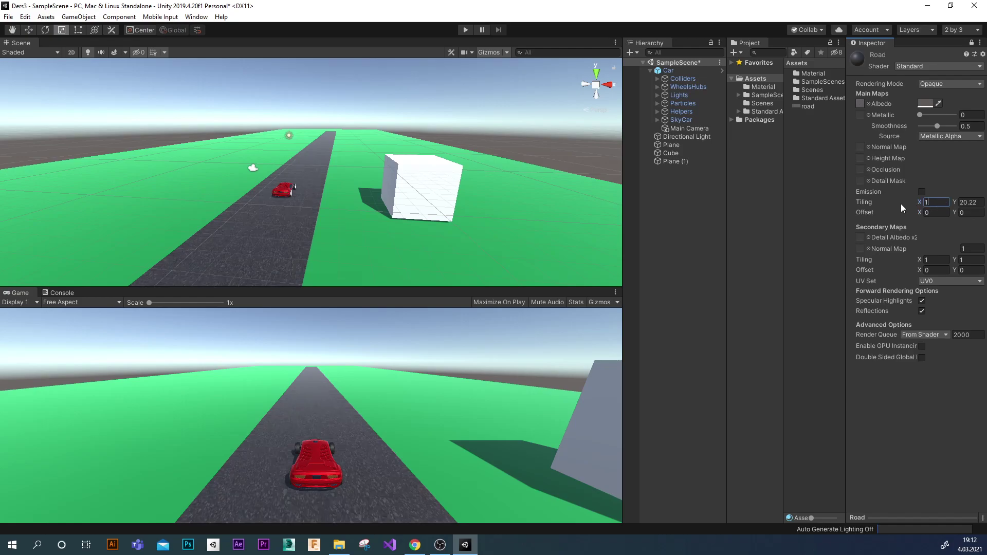
Set the Y tiling to about 21.95 and enter play mode to test the road.
click(977, 202)
text(1)
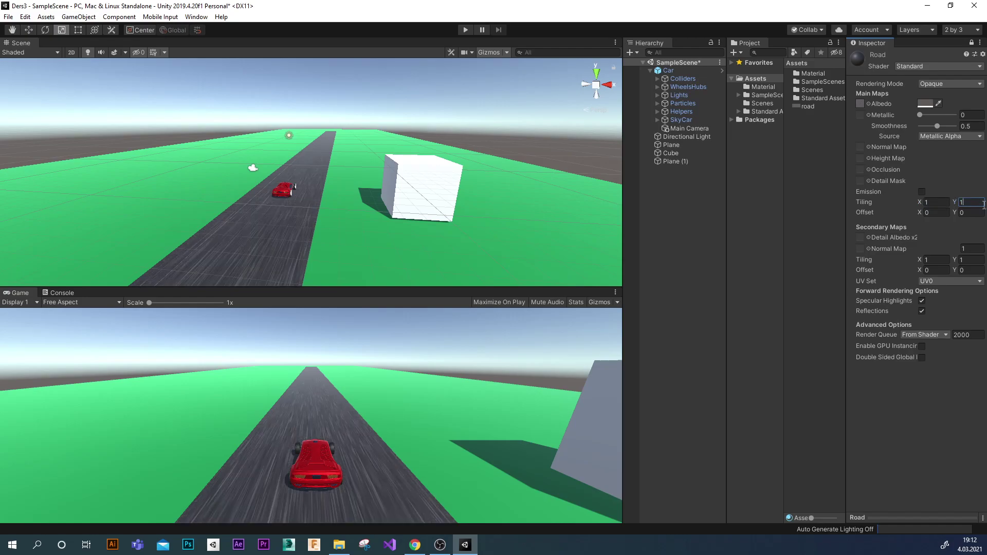
text(0)
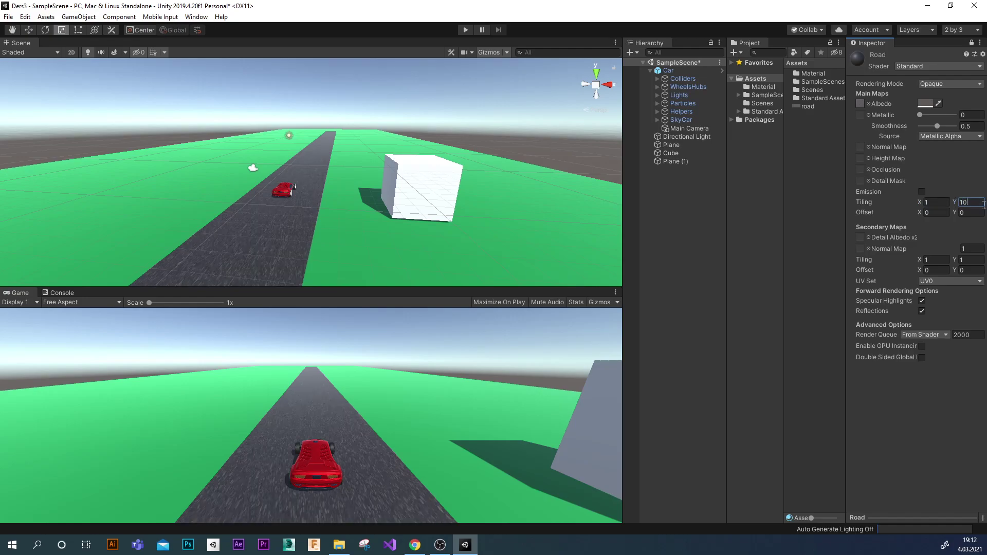
key(BackSpace)
key(BackSpace)
text(20)
drag(955, 203, 979, 206)
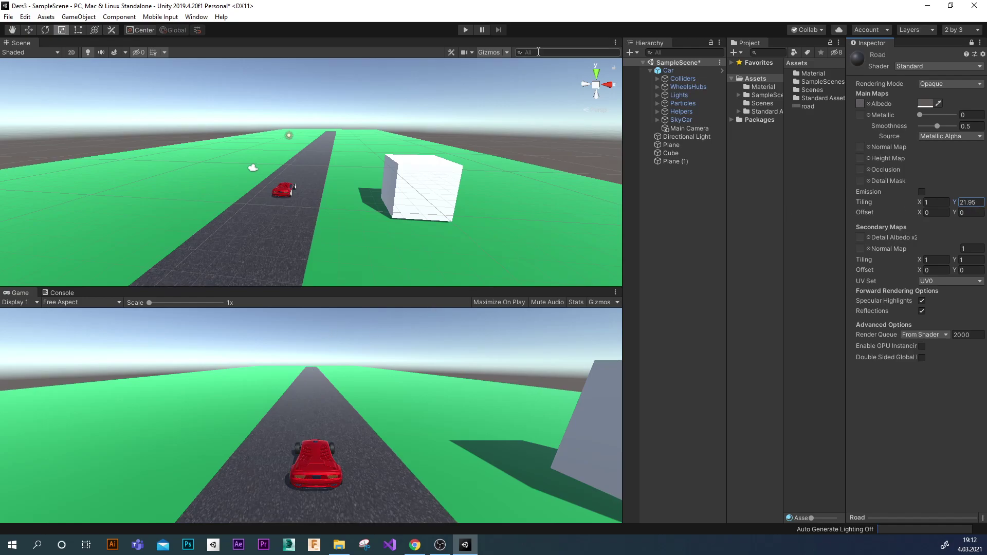
click(466, 30)
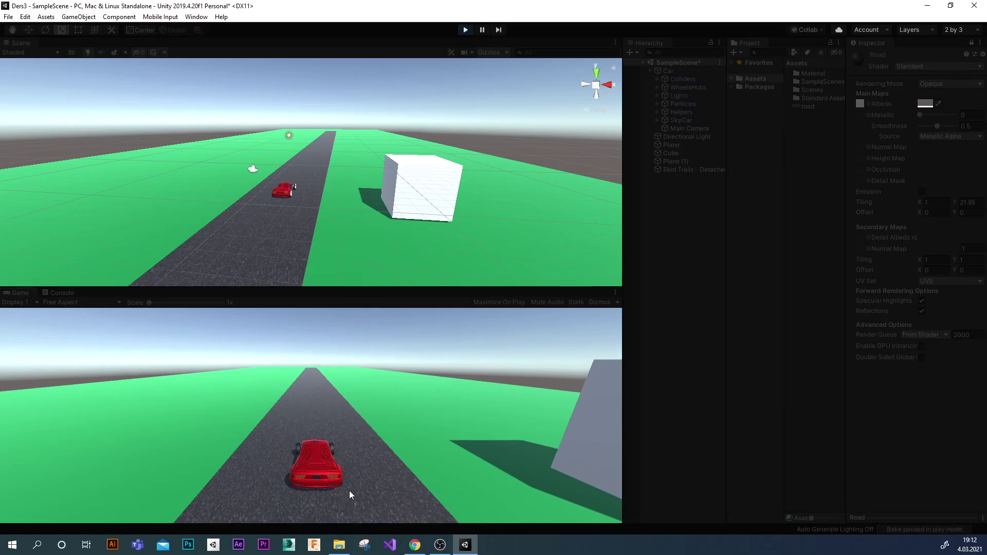
Drive the car forward with W, brake with S, then stop play mode.
key(w)
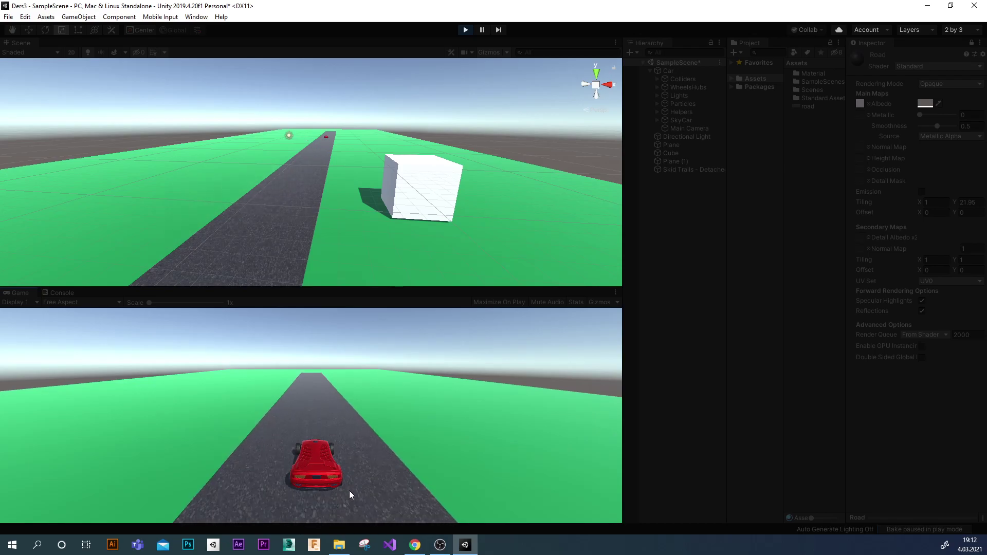
key(s)
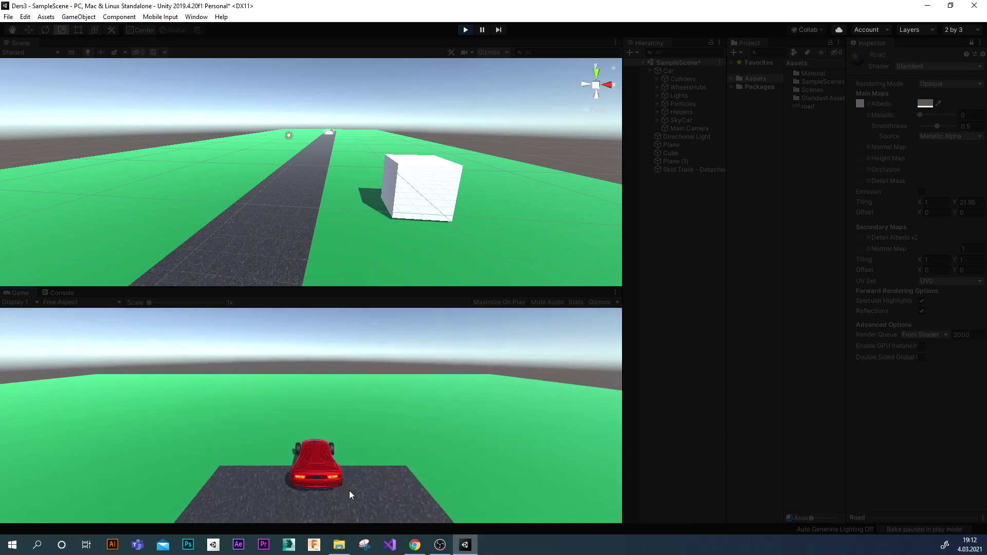
click(465, 30)
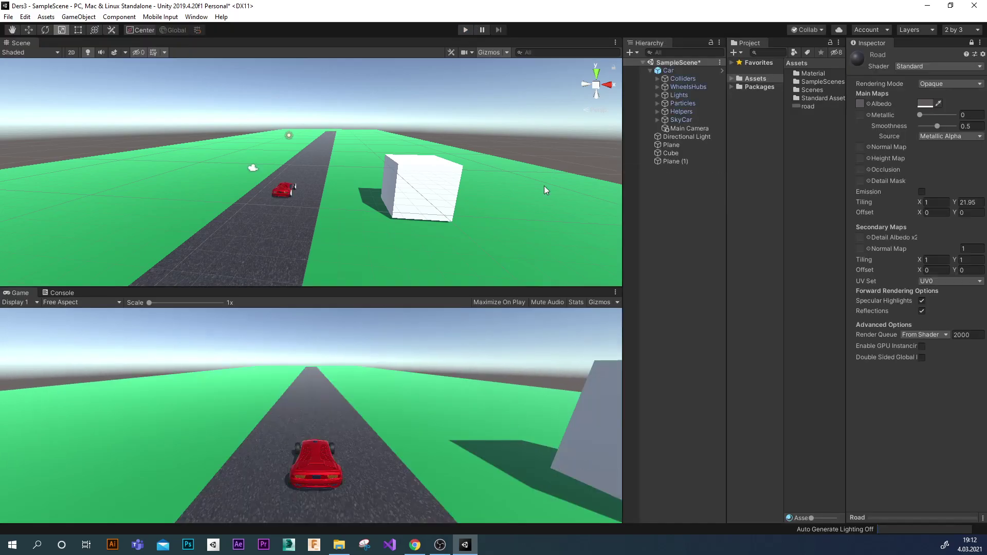
Select Car, unlock the Inspector and scroll to its Car Controller and Car Audio settings.
click(667, 71)
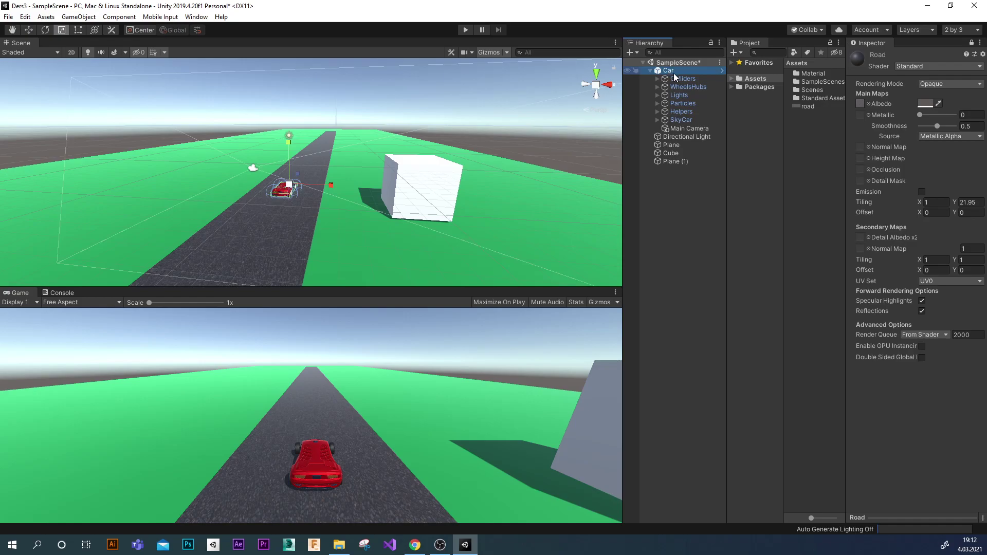
click(671, 72)
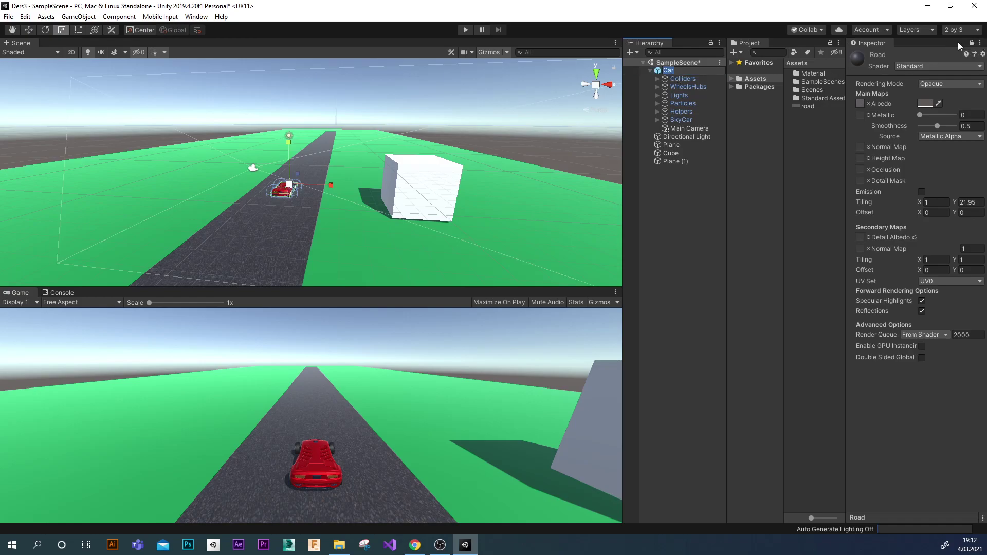
click(971, 43)
scroll(913, 376, down, 5)
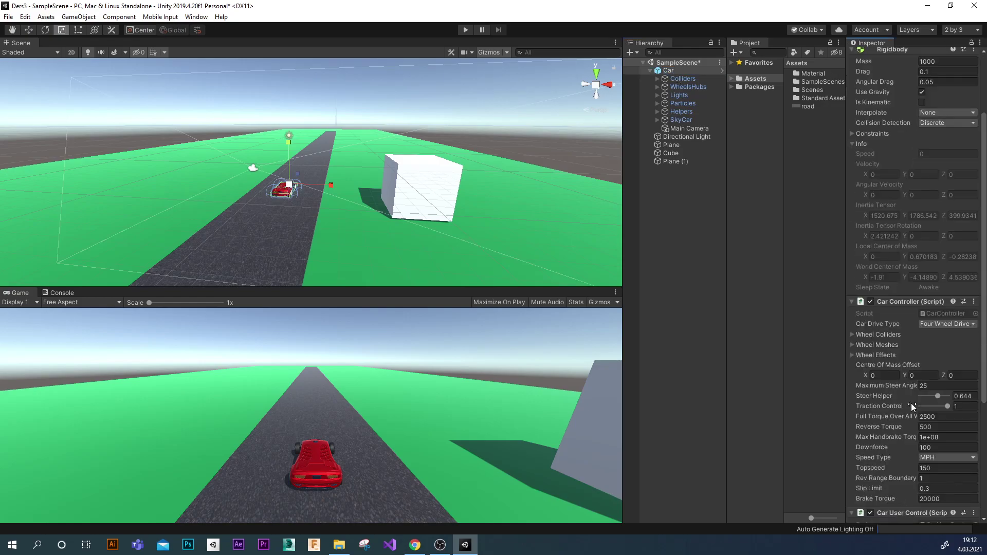
scroll(911, 404, down, 5)
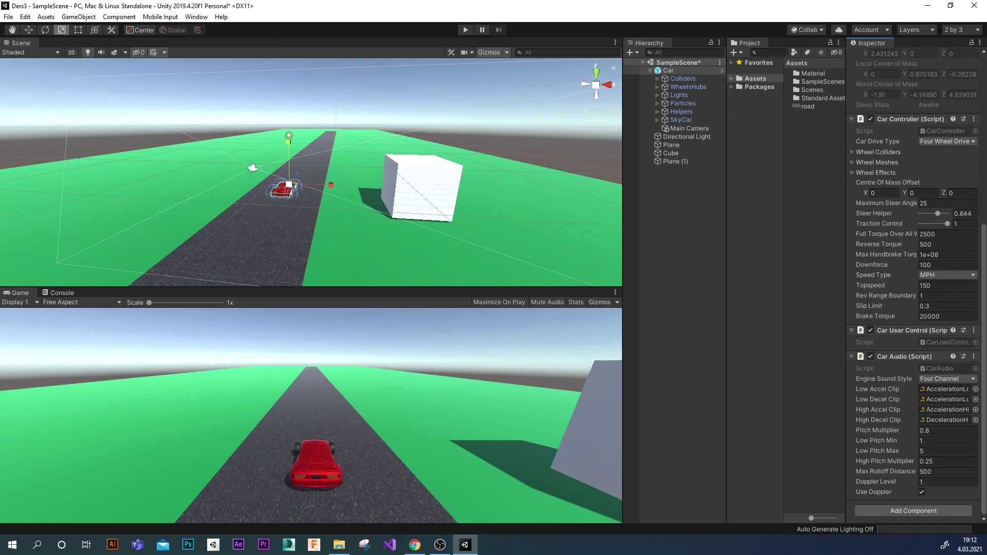
key(alt+Tab)
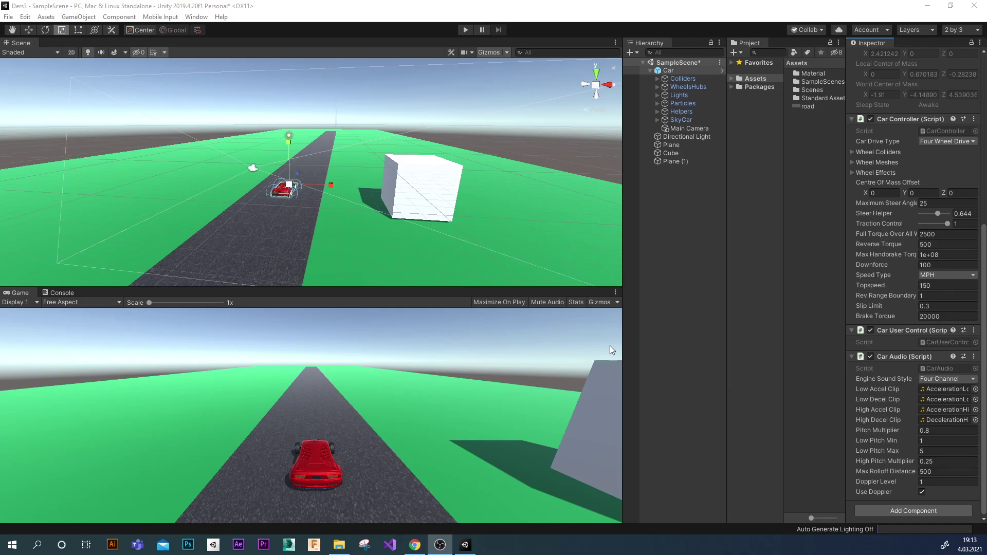
click(29, 30)
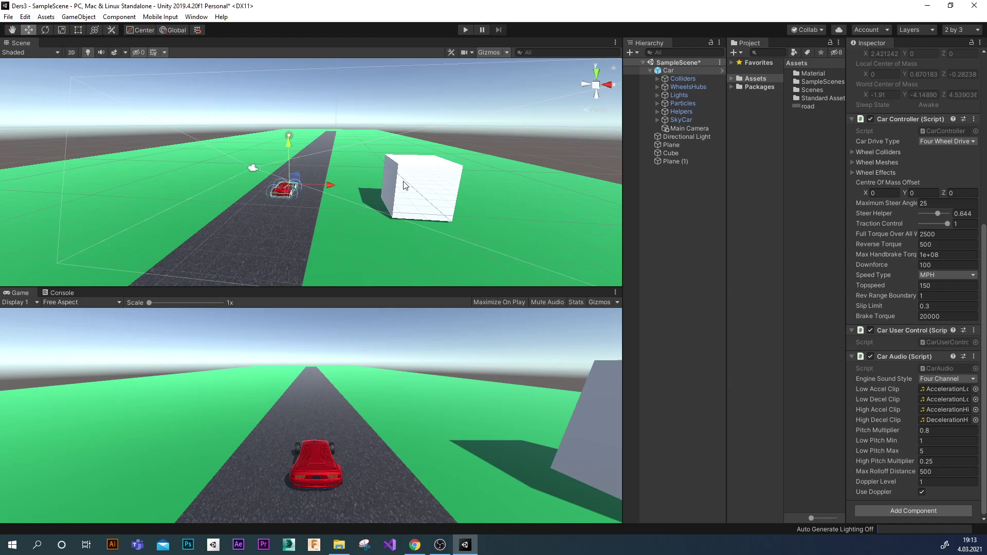
Stretch the white Cube lengthwise along the road to Z scale 16.5191.
click(422, 182)
drag(419, 146, 424, 147)
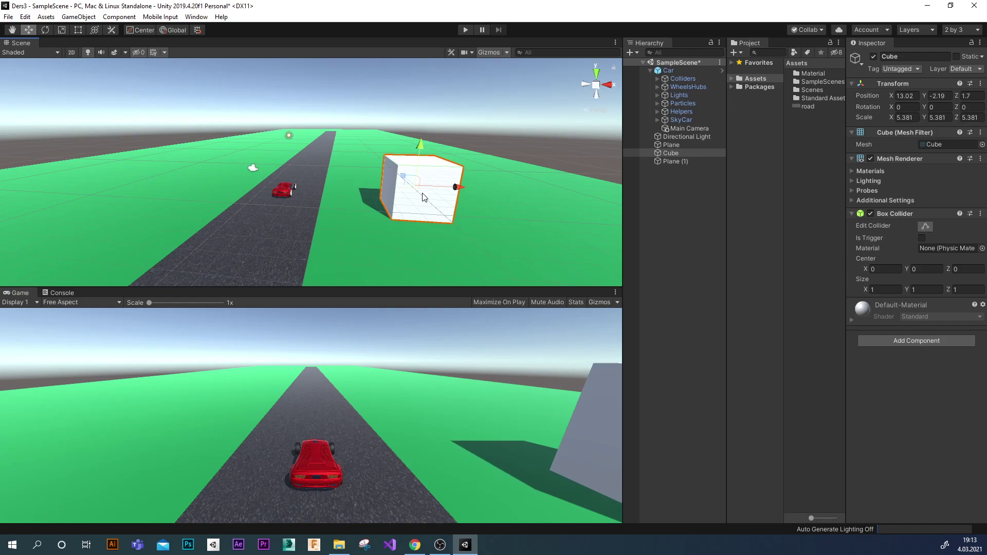
key(r)
drag(404, 176, 374, 145)
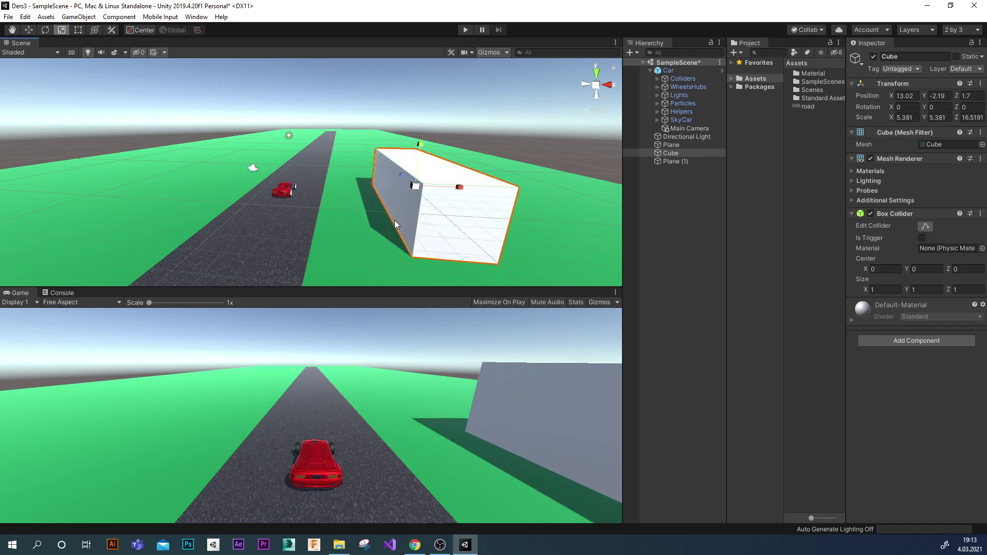
Duplicate the Cube twice, placing Cube (1) across the road and Cube (2) farther ahead.
key(w)
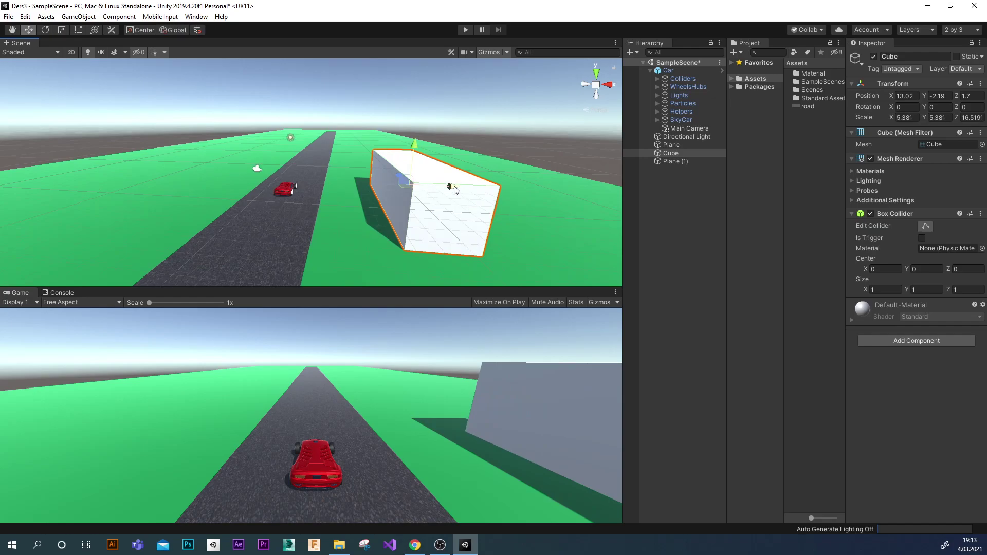
key(ctrl+d)
mouse_move(455, 188)
mouse_down()
mouse_move(190, 193)
mouse_move(194, 199)
mouse_up()
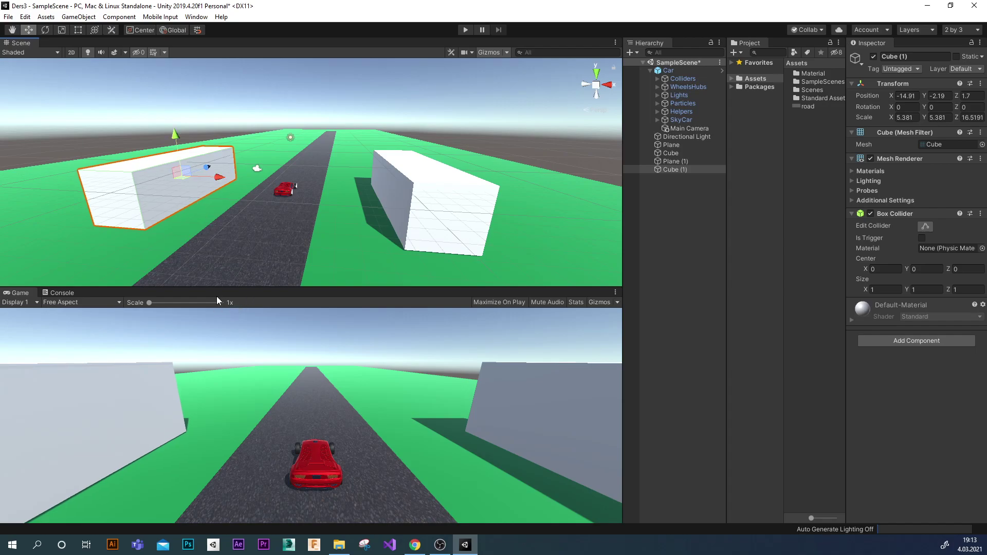
key(ctrl+d)
drag(207, 170, 385, 64)
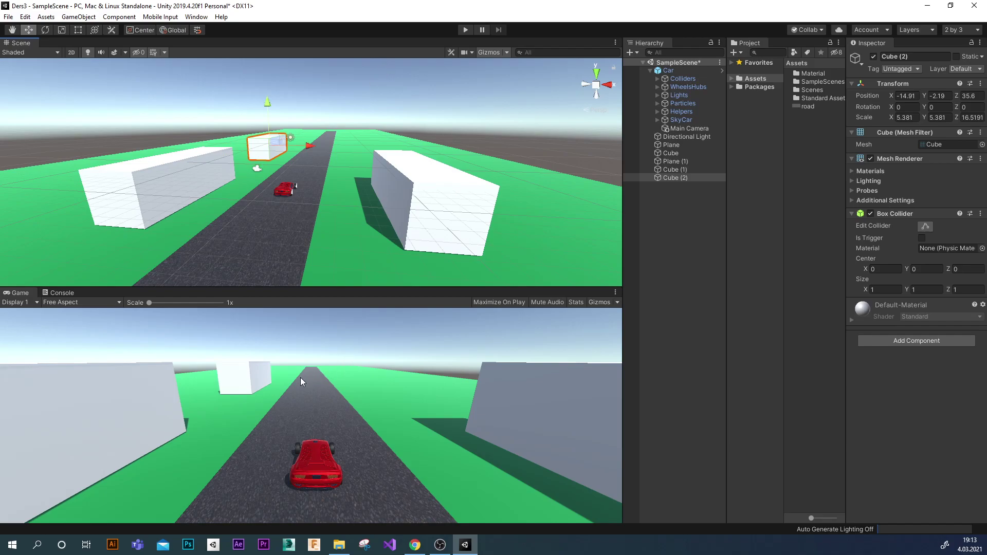
Duplicate Plane (1), rotate the copy to 87.749° on Y and scale its Z to 3.9826.
click(282, 248)
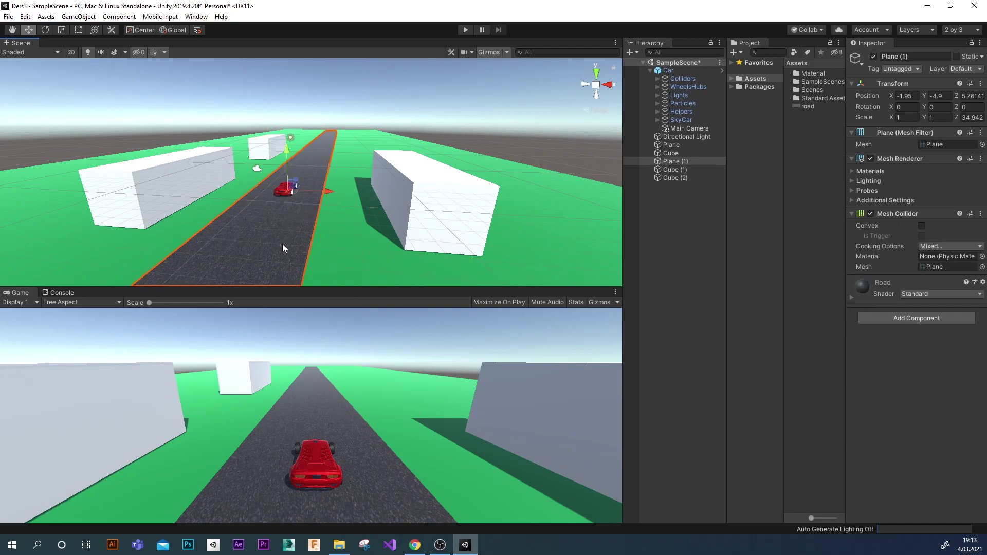
key(ctrl+d)
key(e)
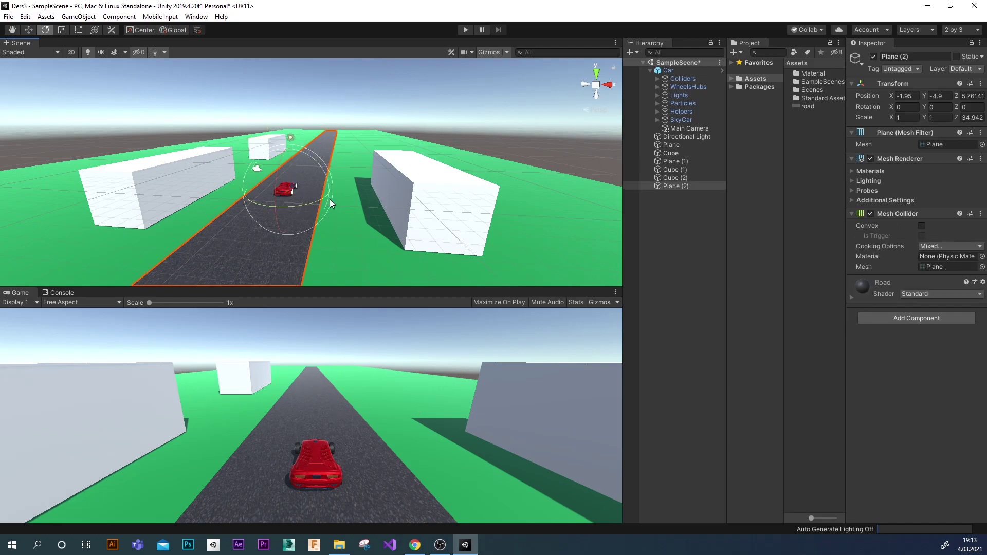
drag(303, 205, 162, 208)
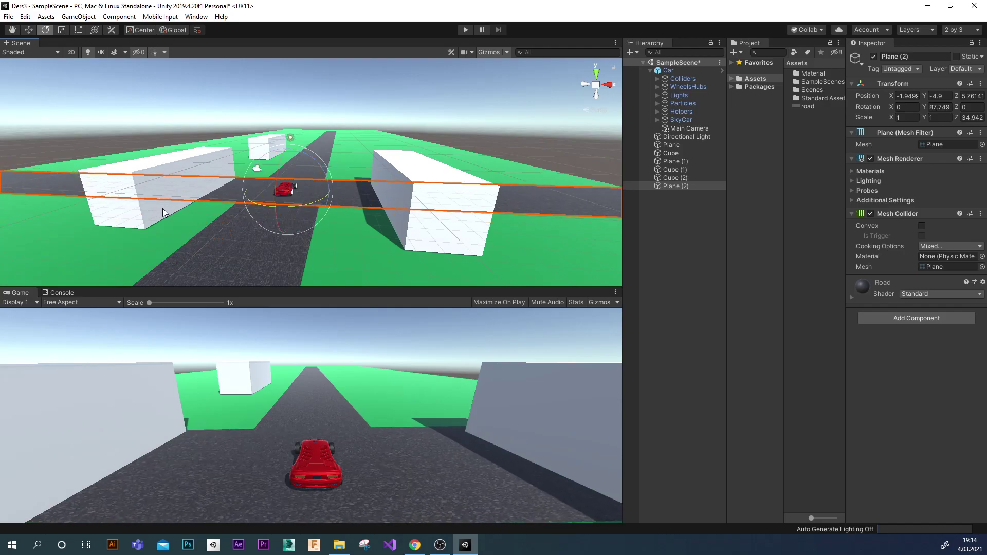
key(r)
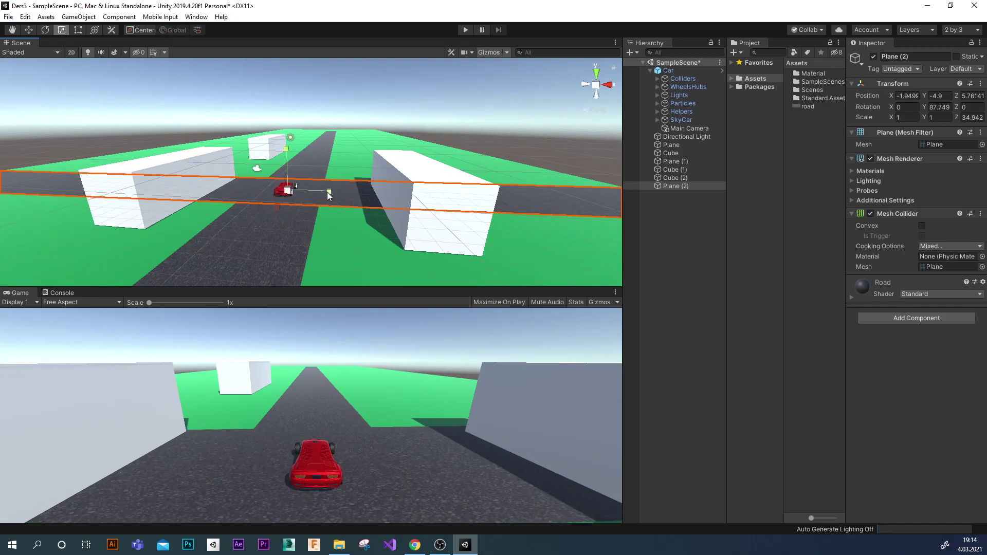
mouse_move(328, 192)
mouse_down()
mouse_move(291, 198)
mouse_move(336, 161)
mouse_up()
key(w)
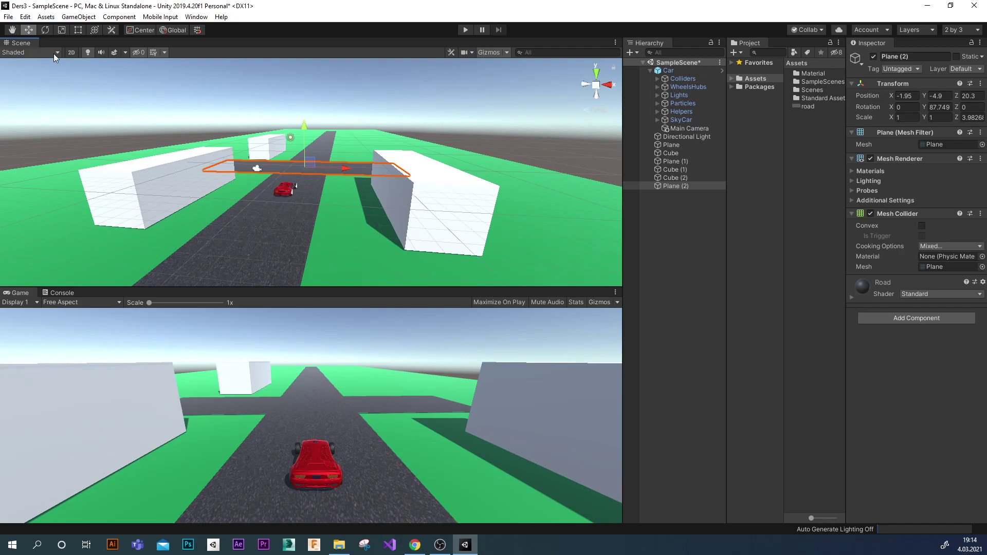
Open the Asset Store from the Window menu.
click(200, 19)
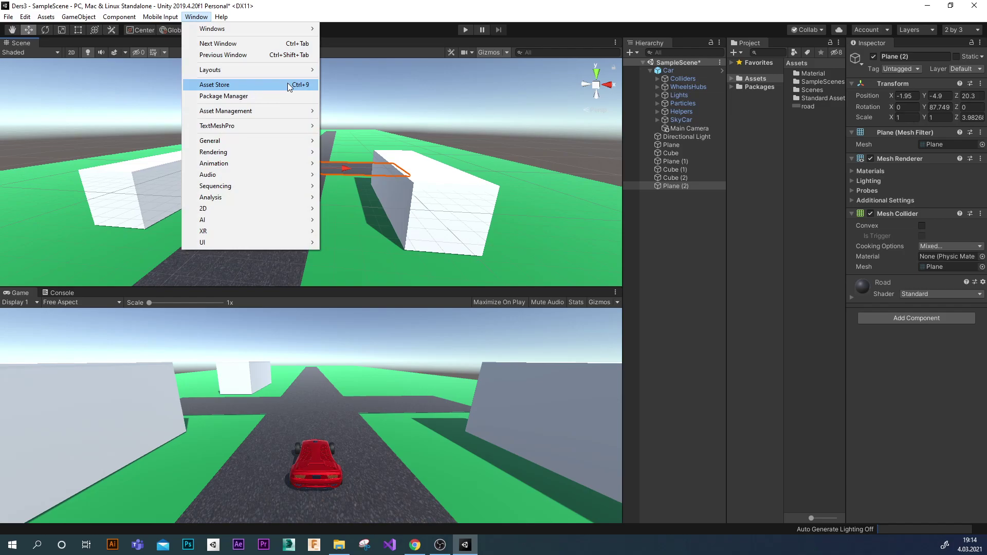
click(230, 88)
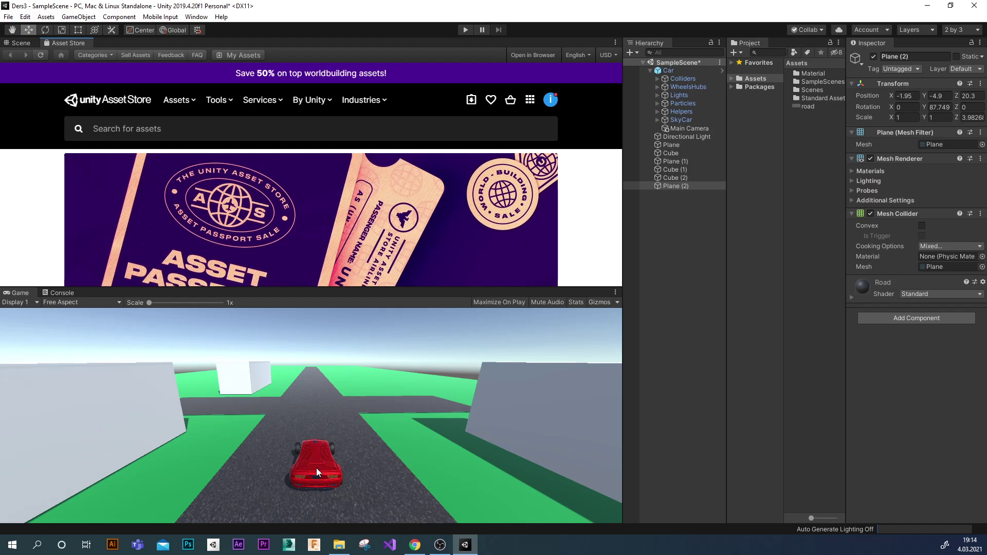
Collapse Car in the Hierarchy and browse Standard Assets to the Vehicles Car folder.
click(650, 70)
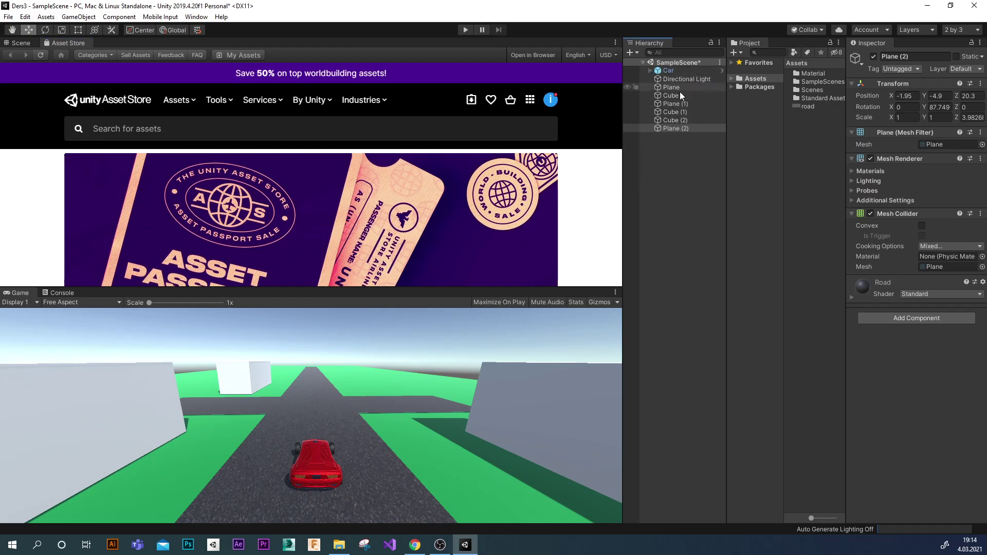
click(731, 79)
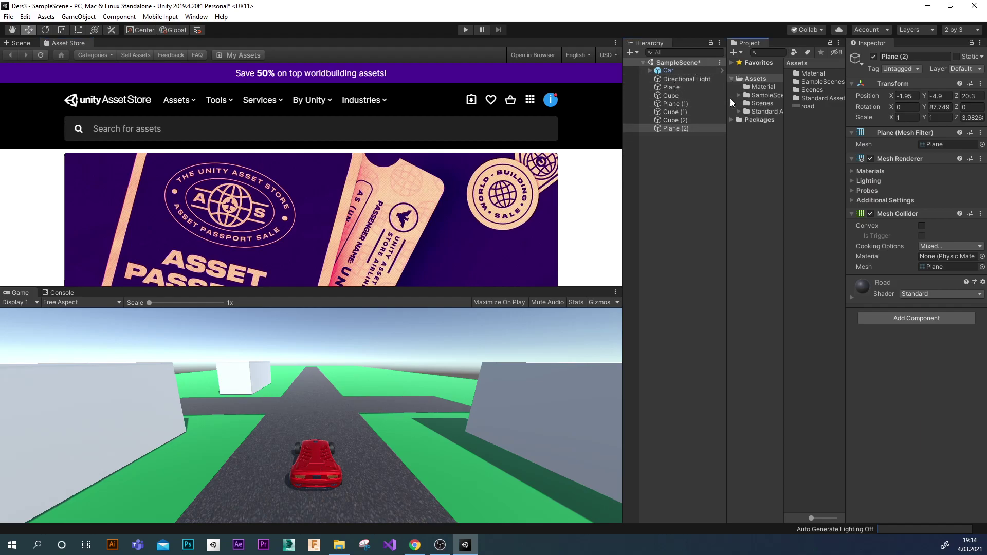
double_click(742, 110)
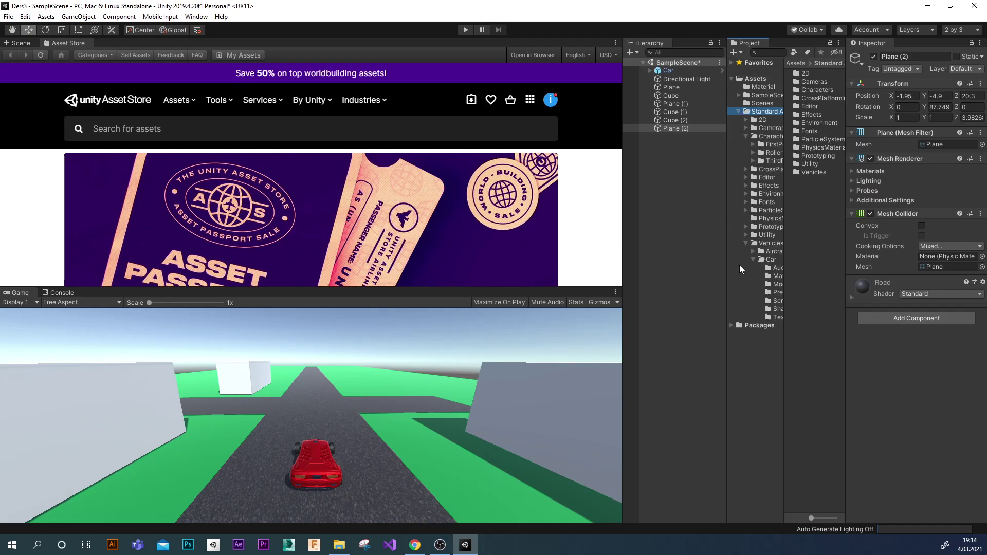
click(813, 261)
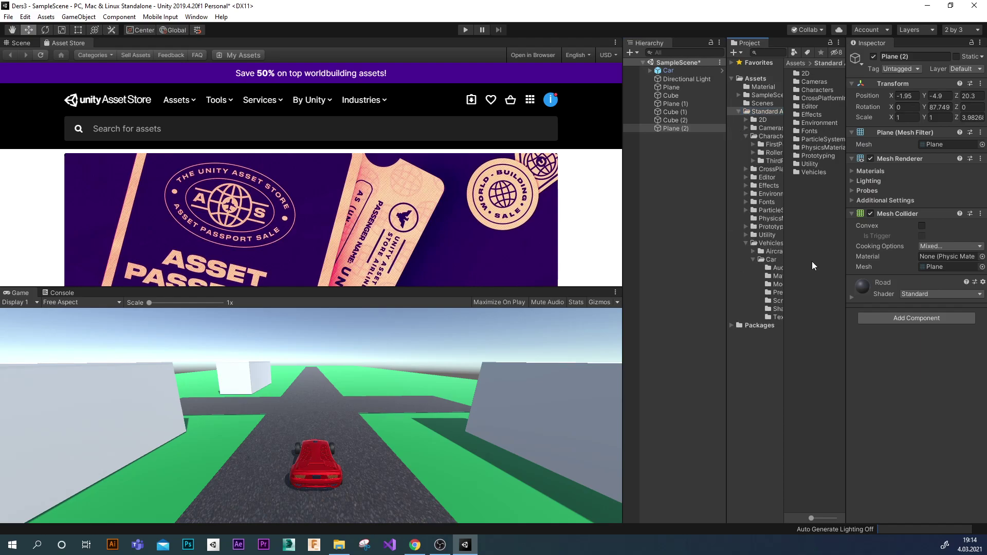
drag(726, 266, 672, 267)
click(718, 260)
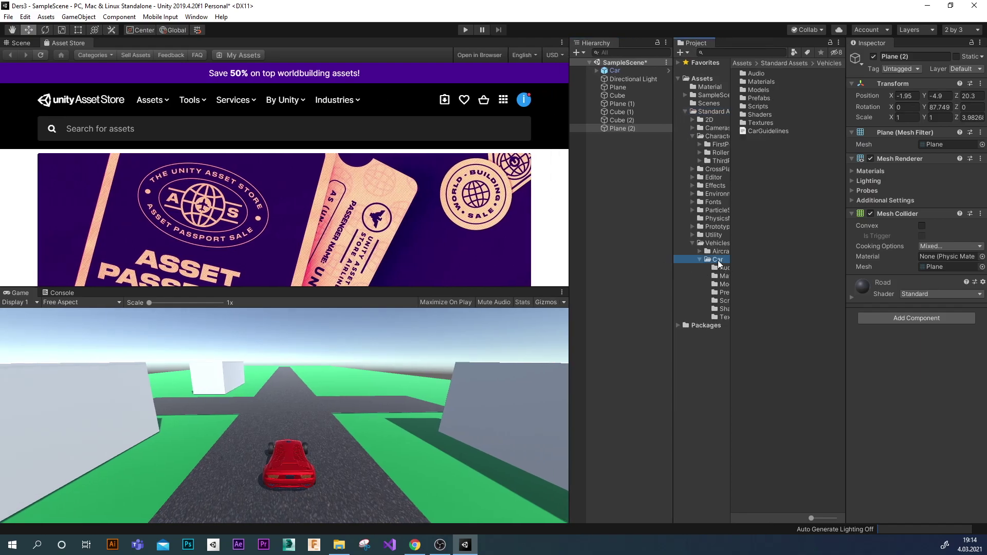
click(723, 292)
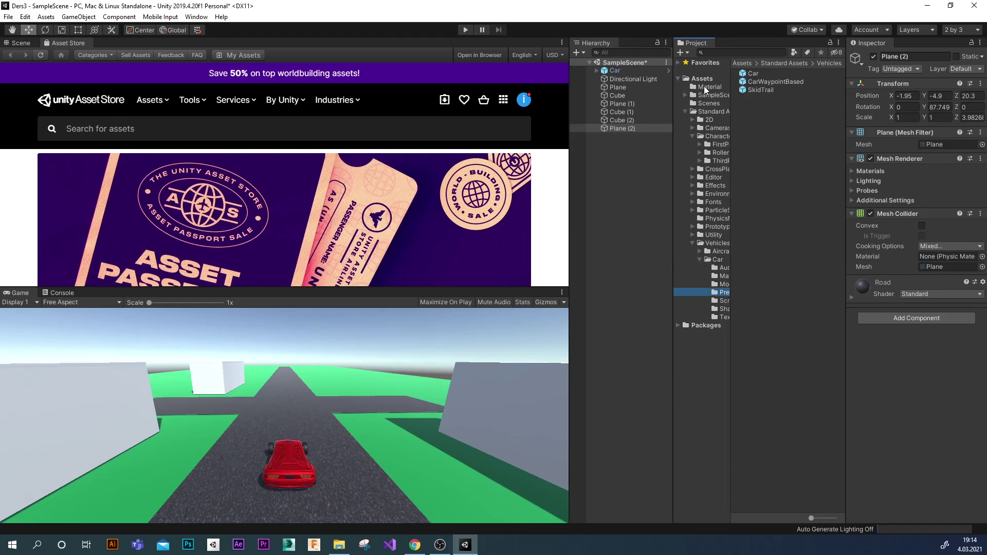
Select the Road material in the Material folder, toggling Emission on and back off.
click(707, 87)
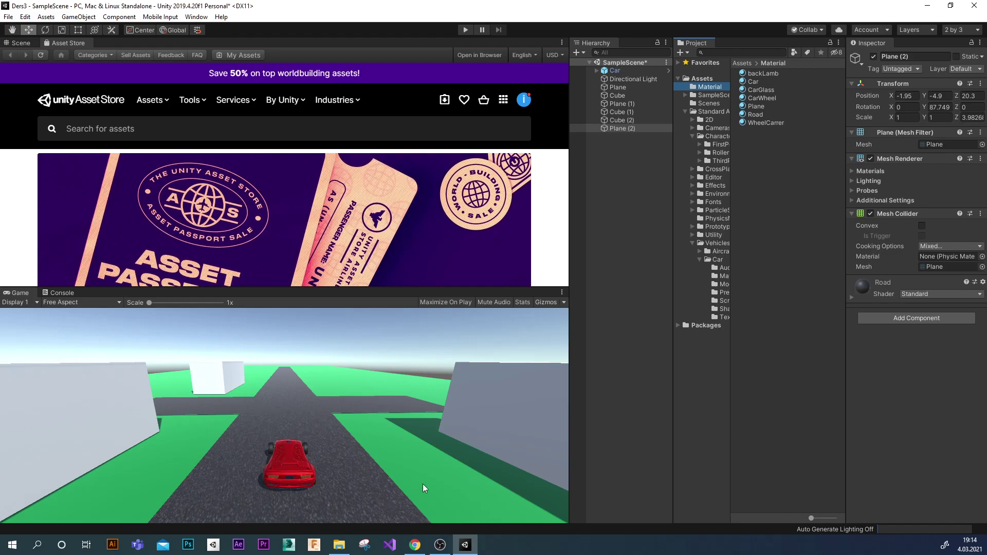
click(706, 79)
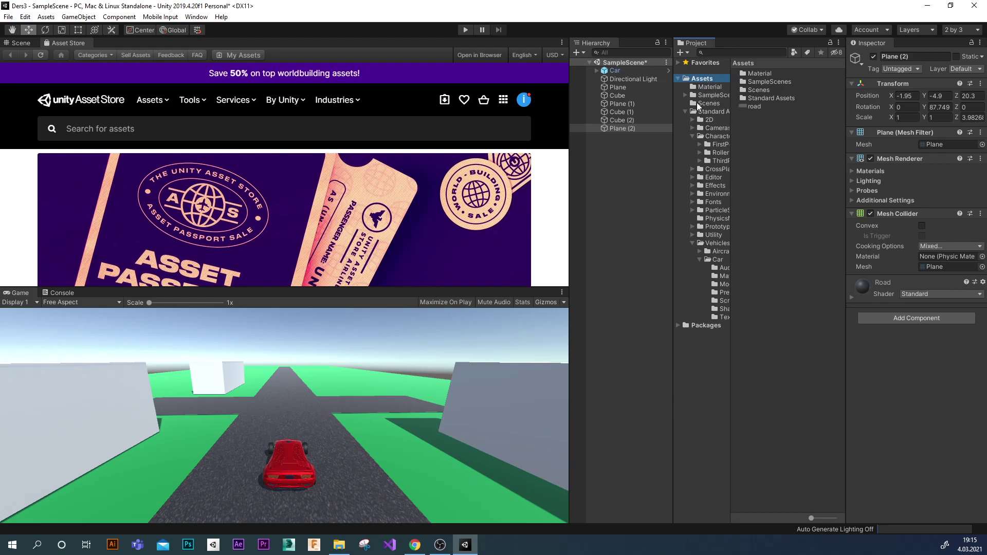
click(715, 87)
click(754, 115)
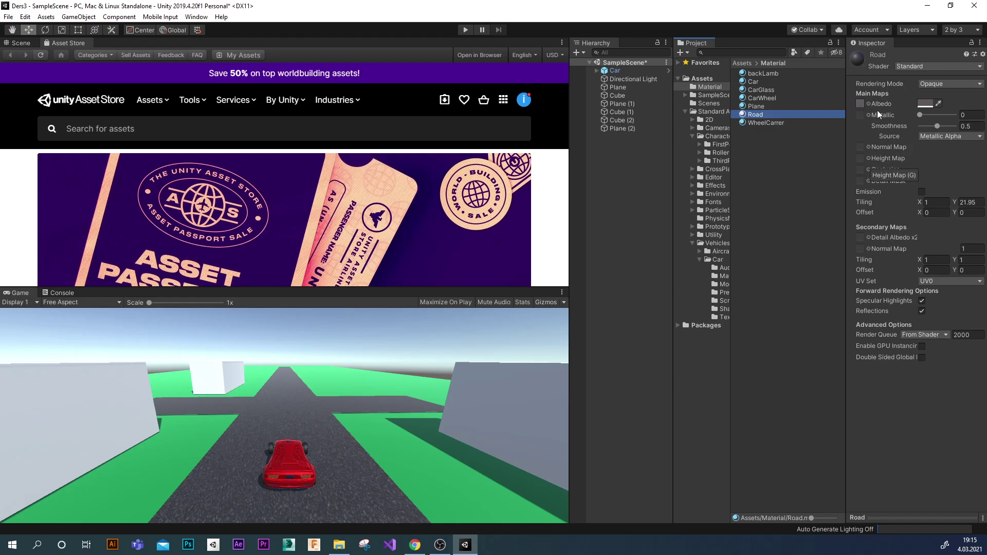
click(922, 191)
click(922, 191)
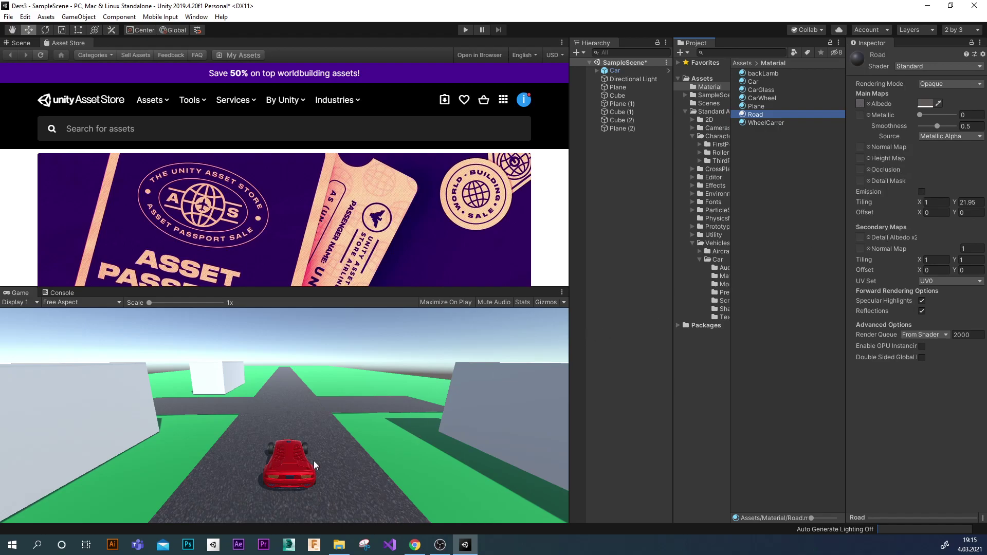